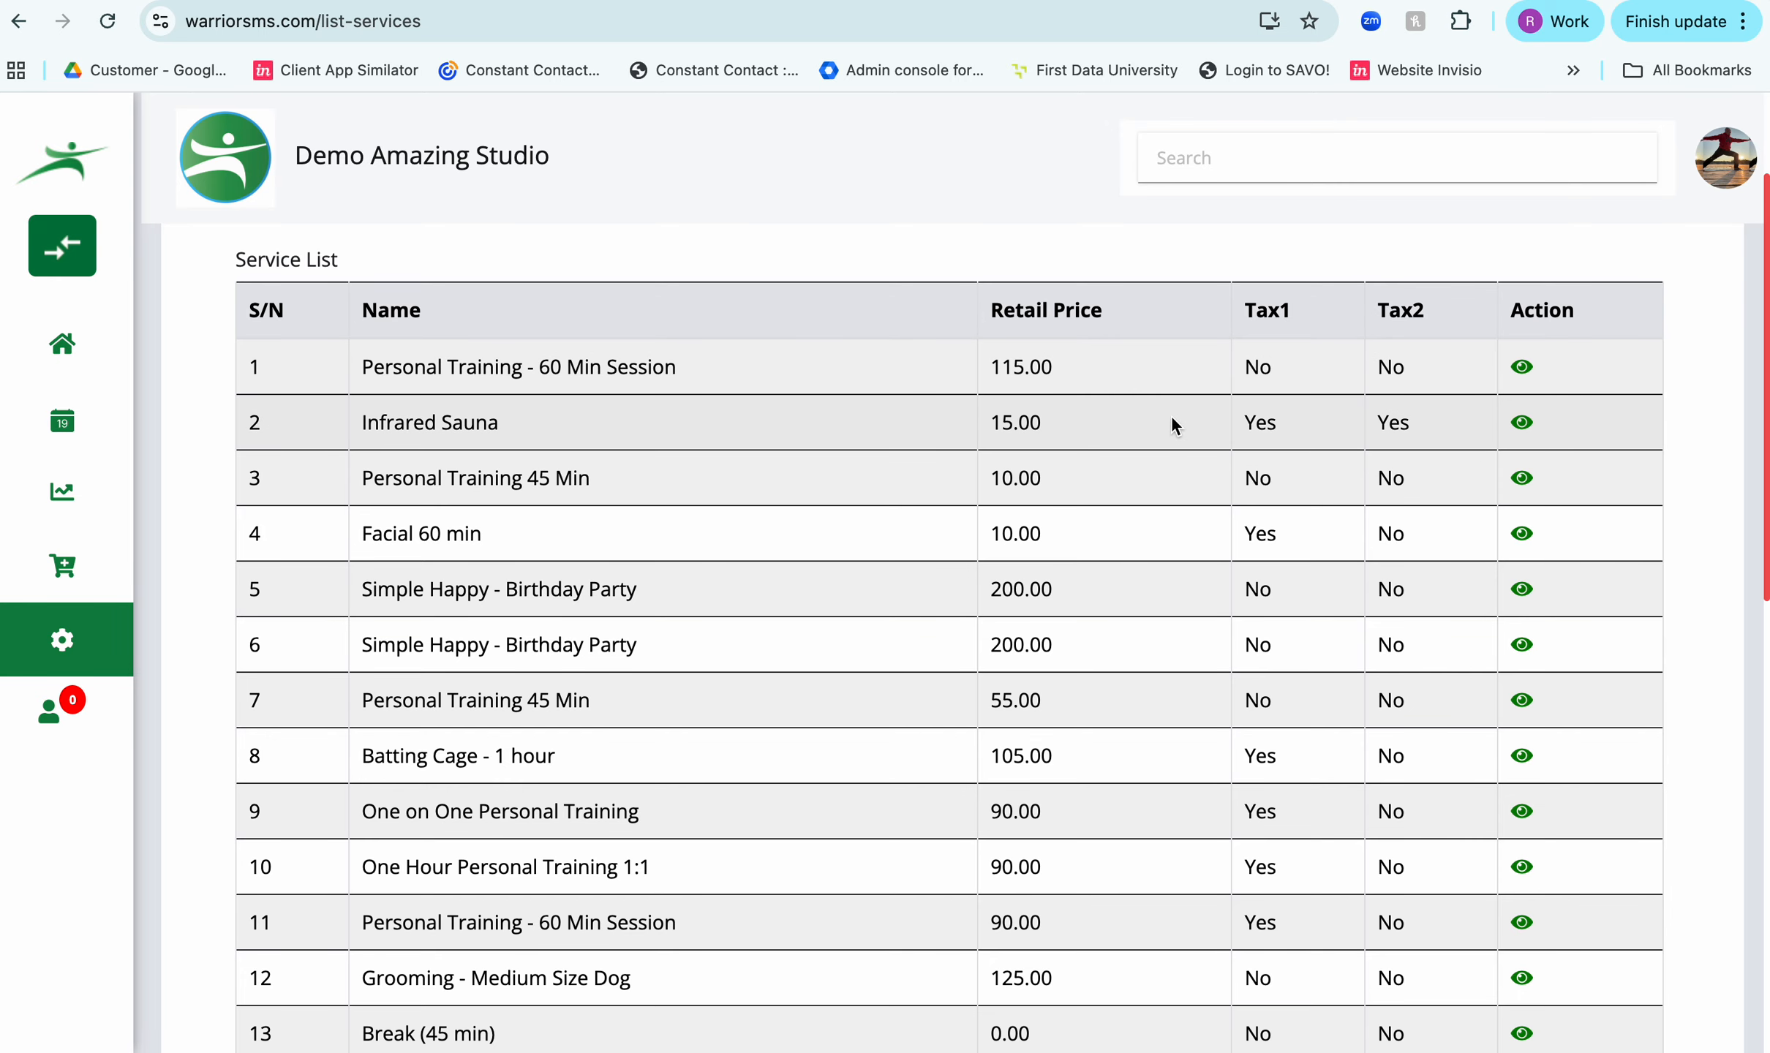
- Open the first Personal Training - 60 Min Session service and review its visibility, taxes, cancel policy and assigned instructors
left_click(1519, 368)
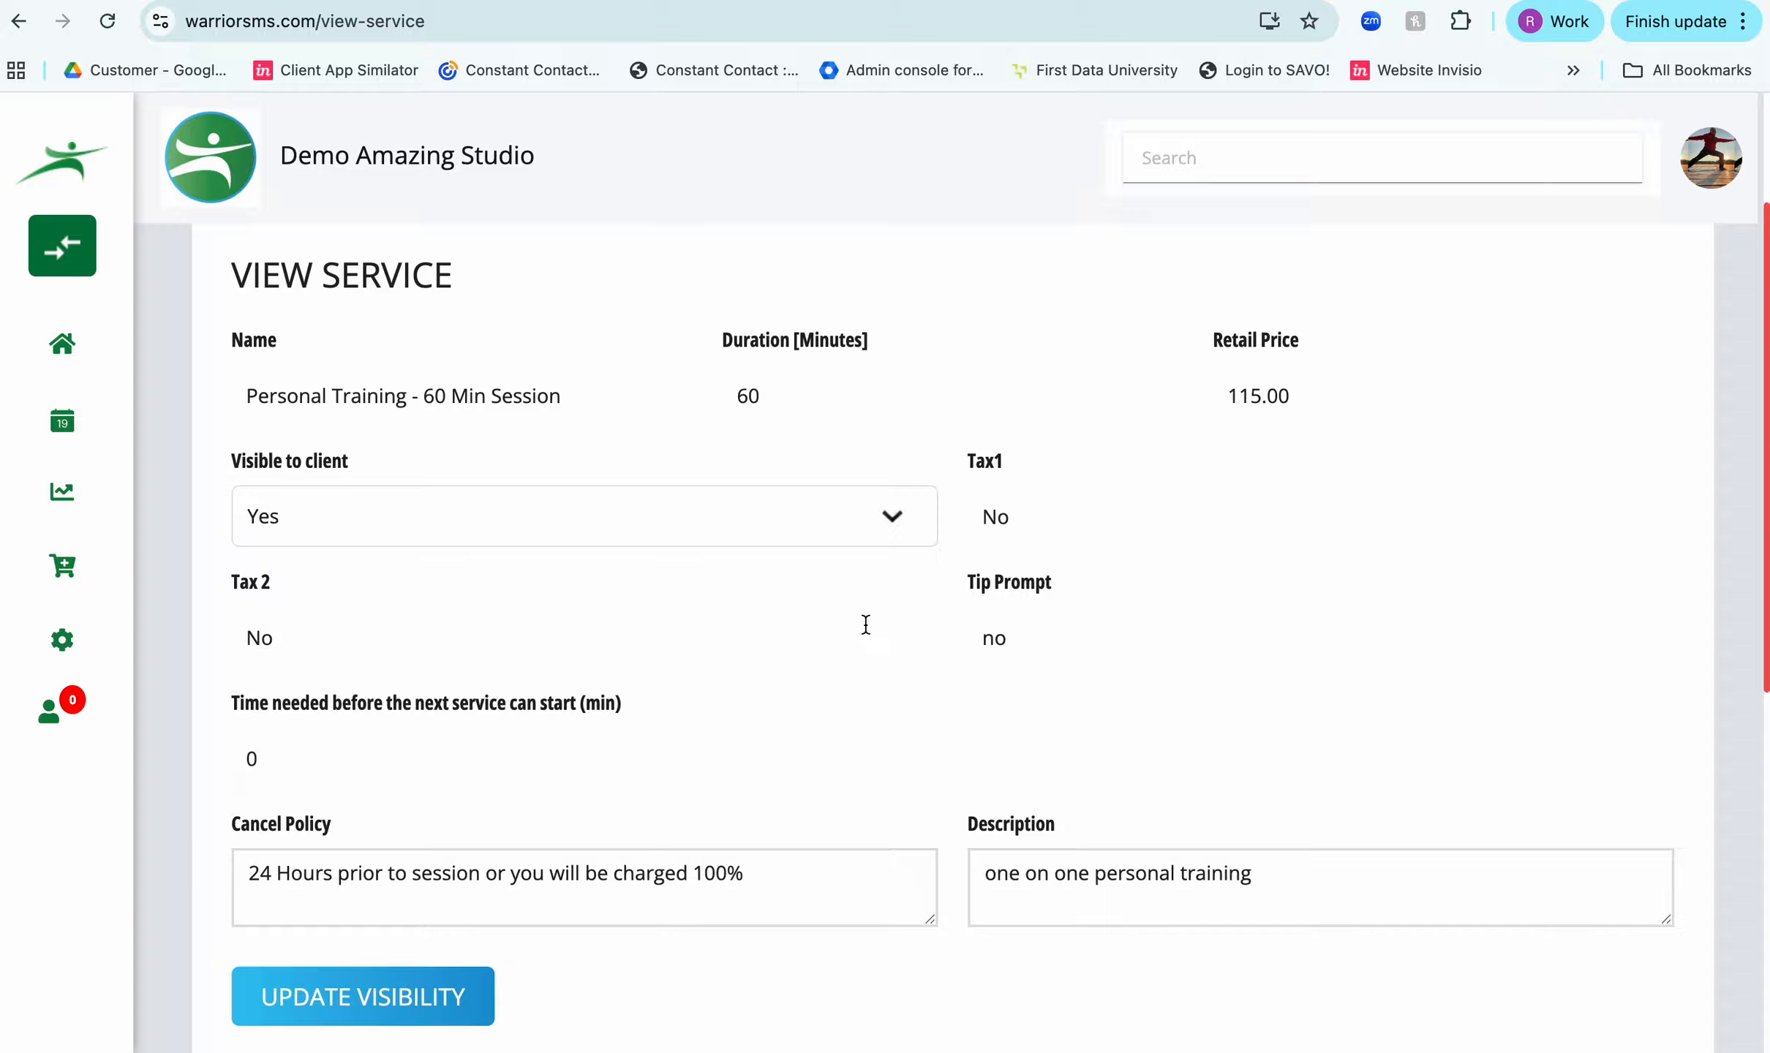
scroll(865, 624, "down", 4)
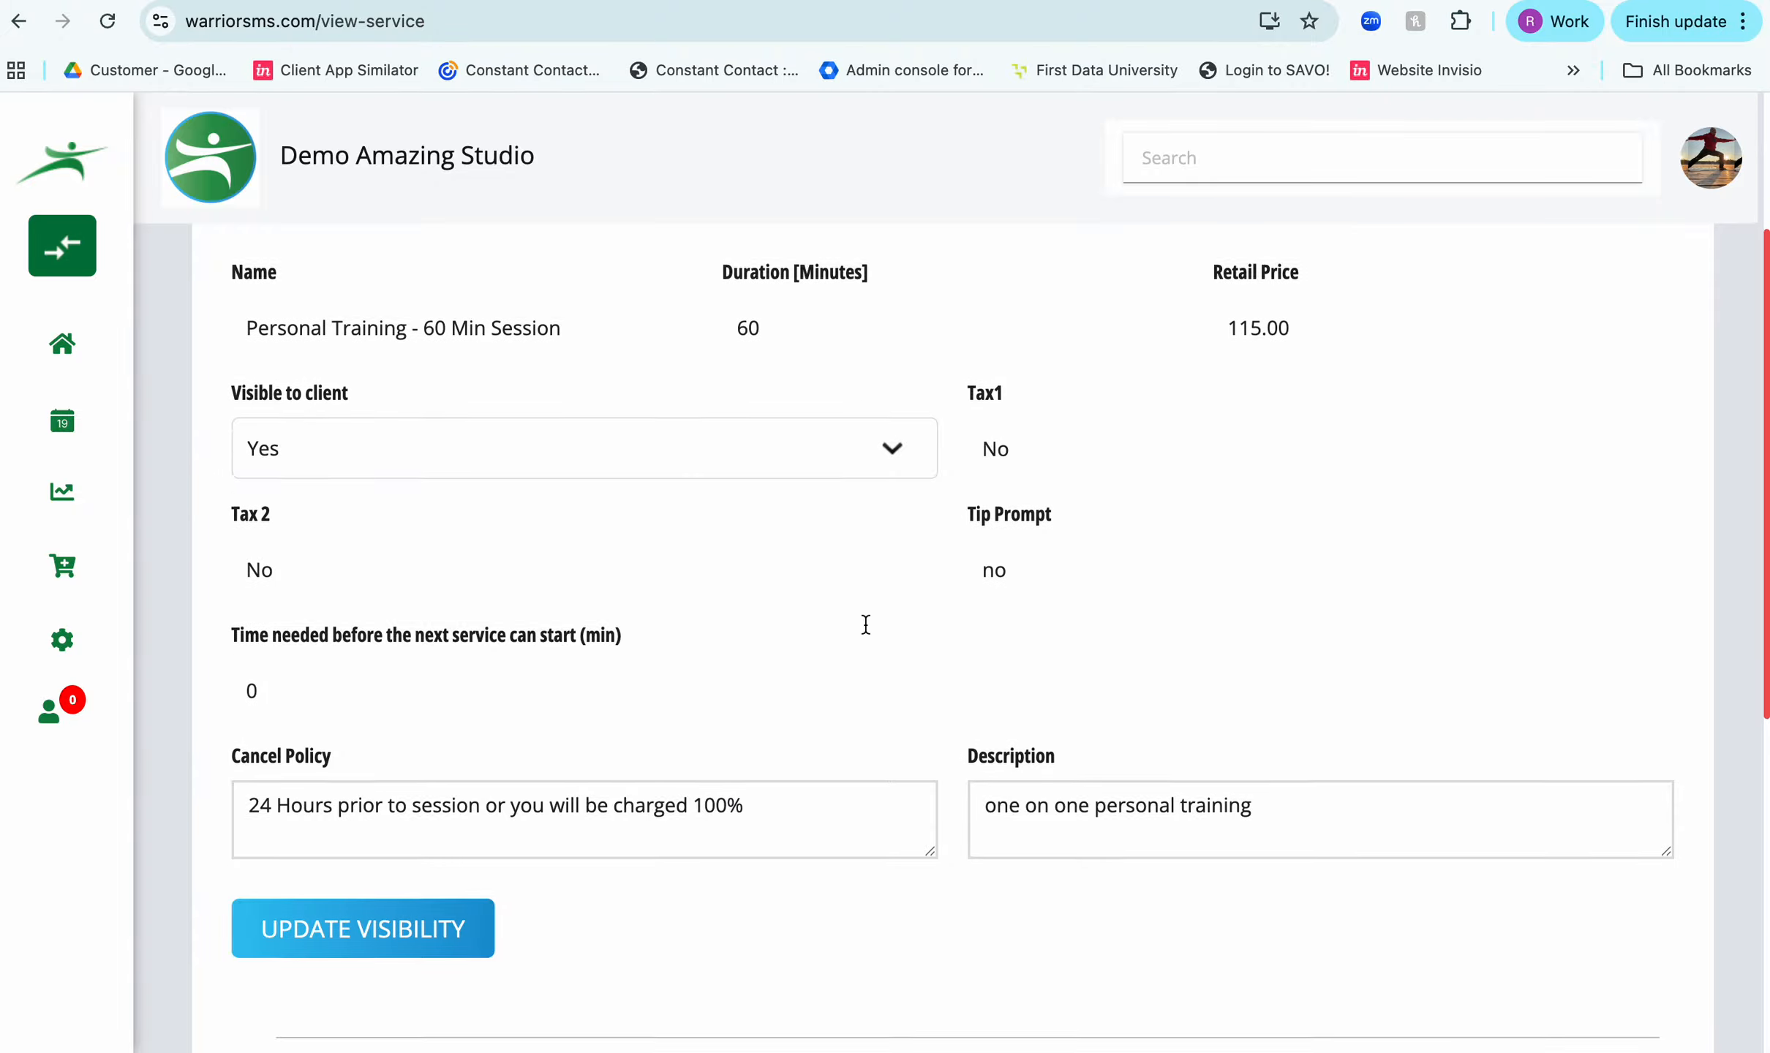
scroll(865, 624, "down", 3)
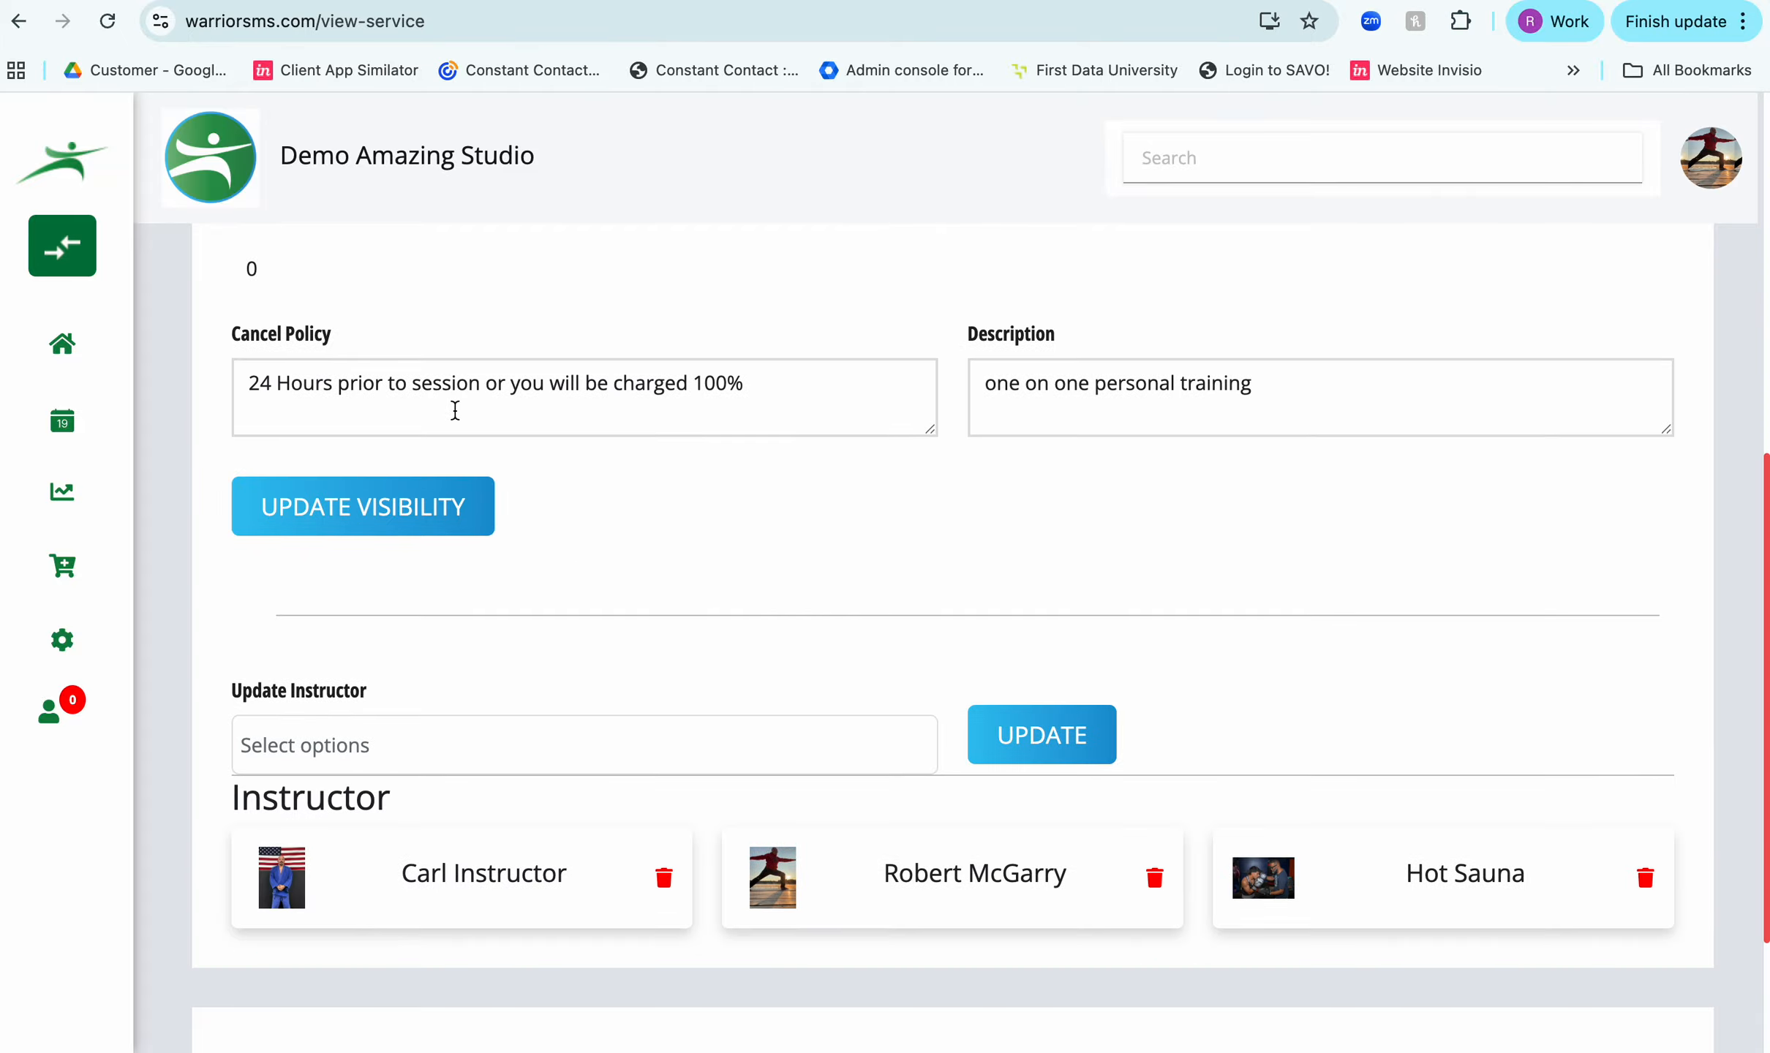
scroll(461, 404, "down", 3)
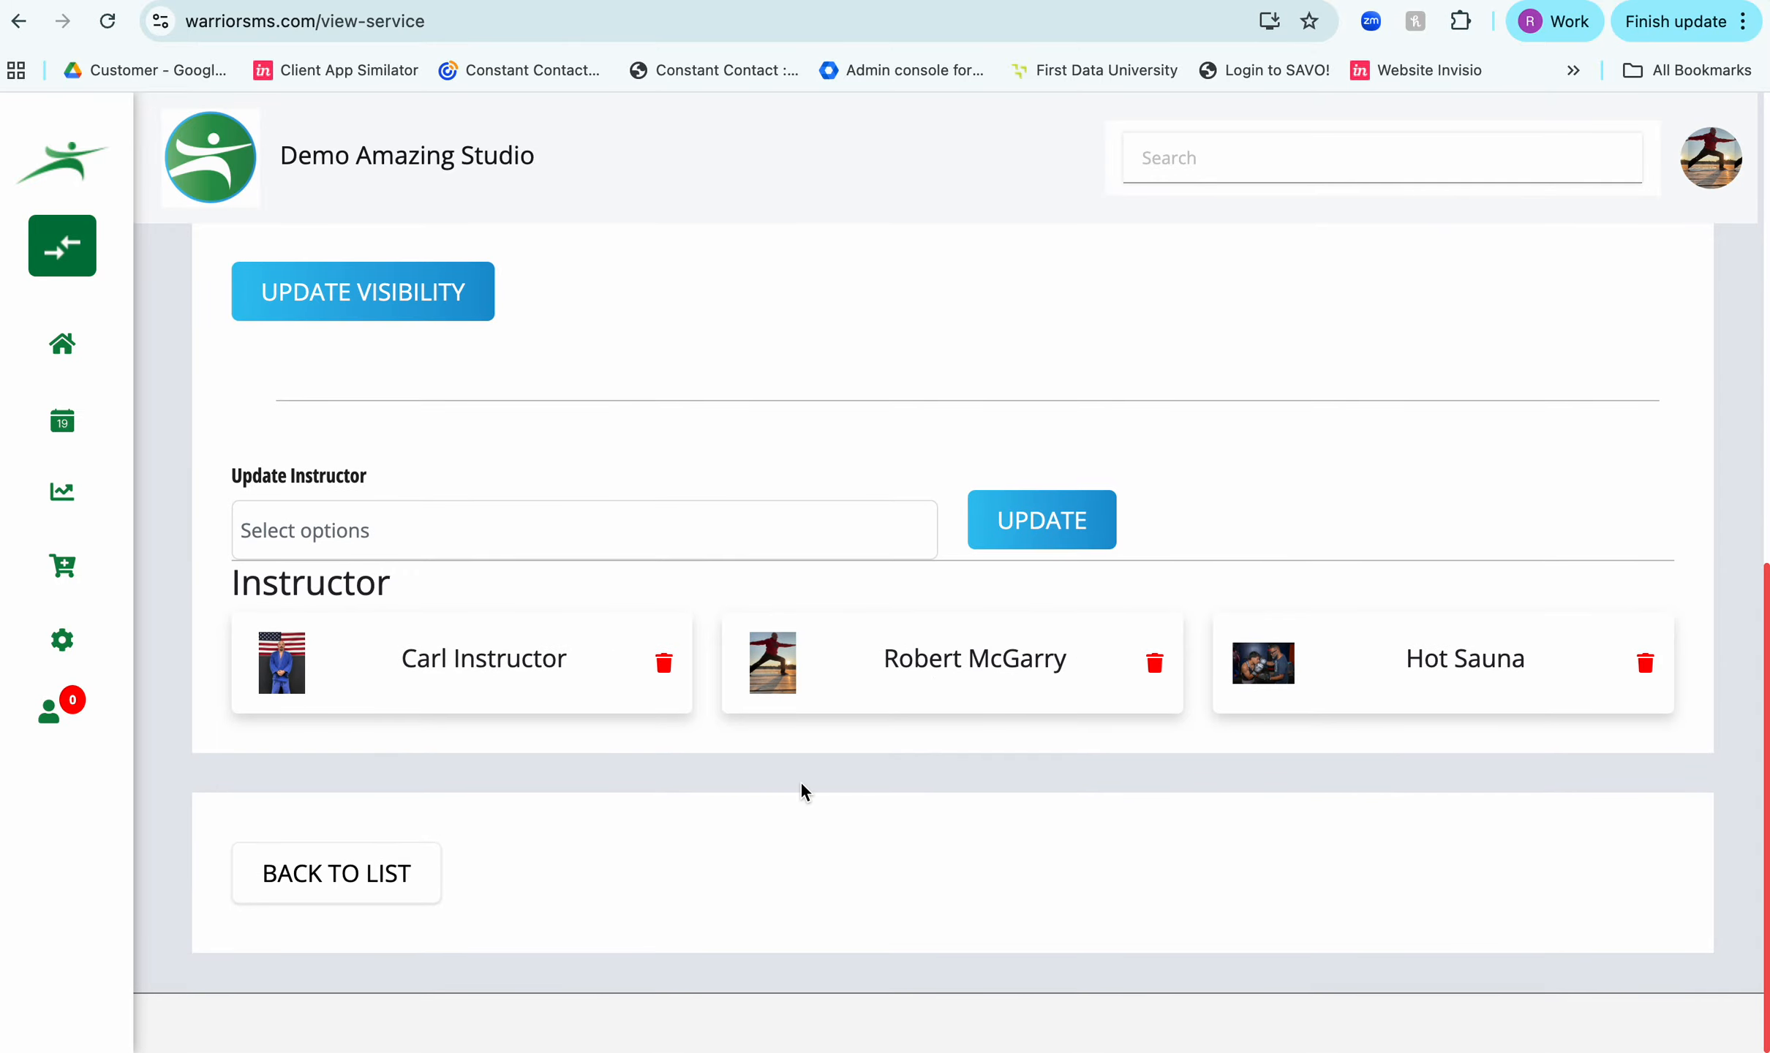
scroll(795, 797, "up", 10)
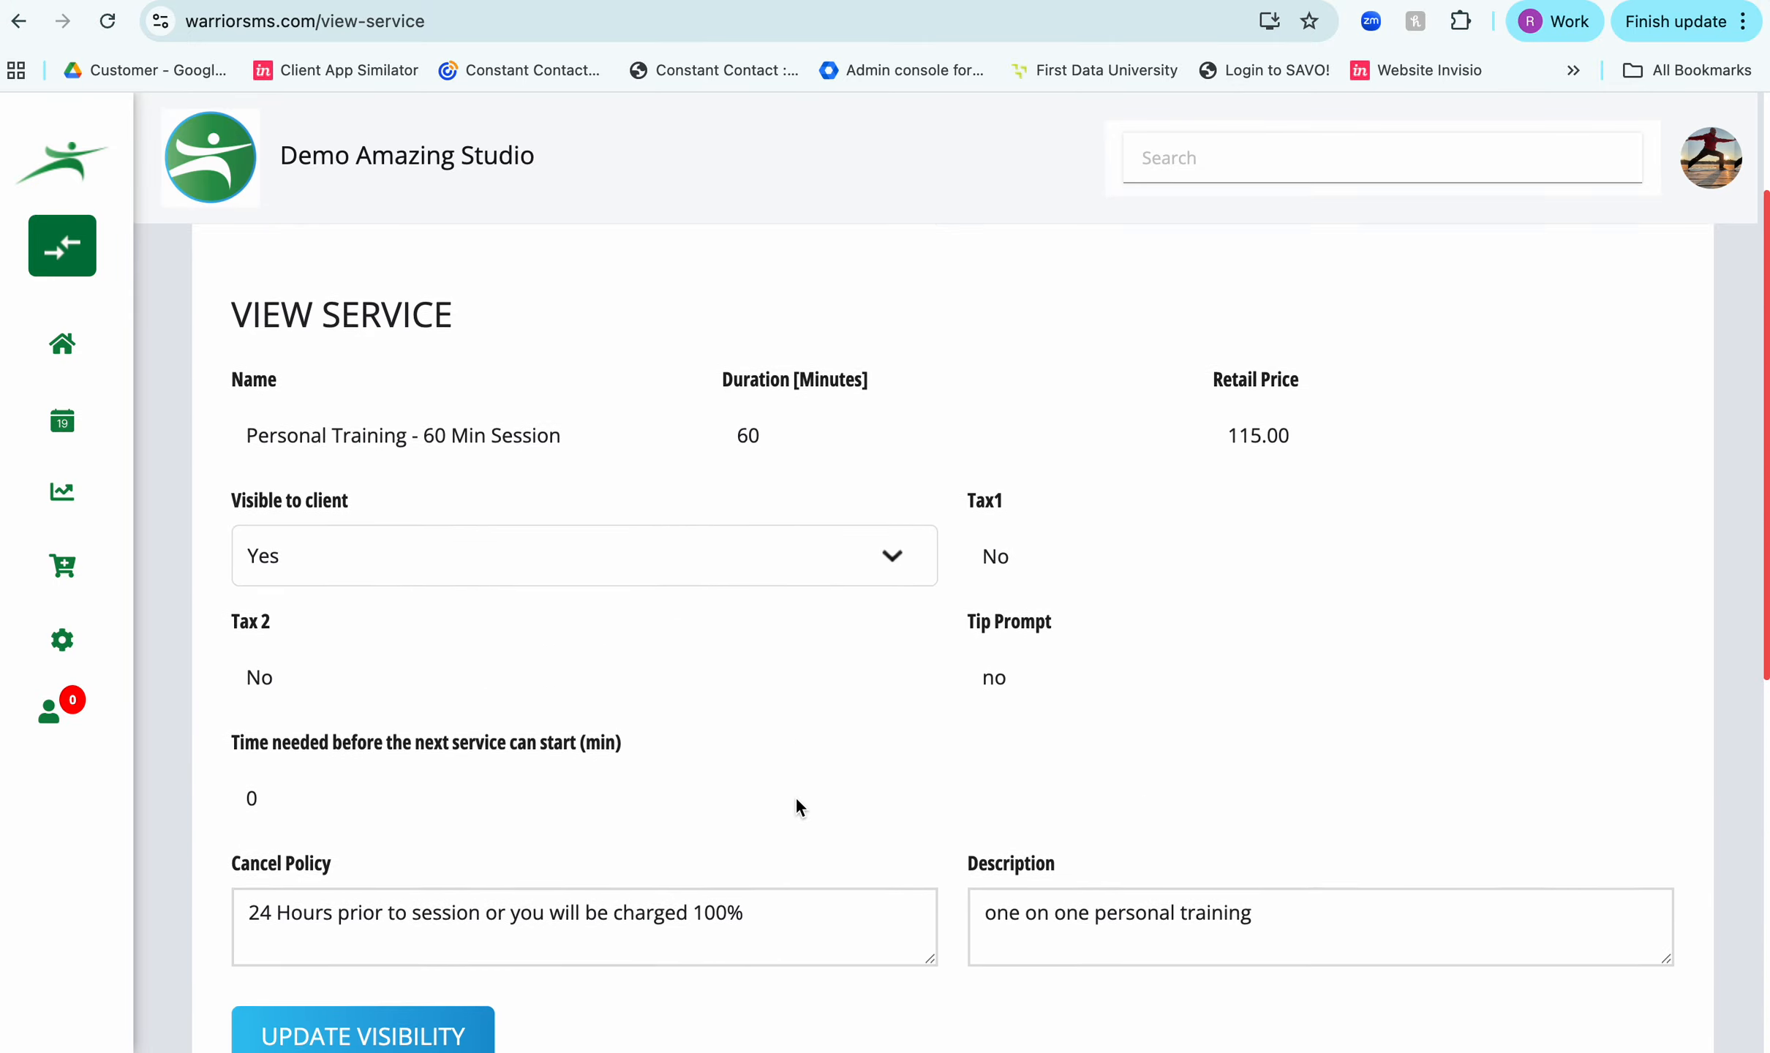
scroll(796, 798, "up", 3)
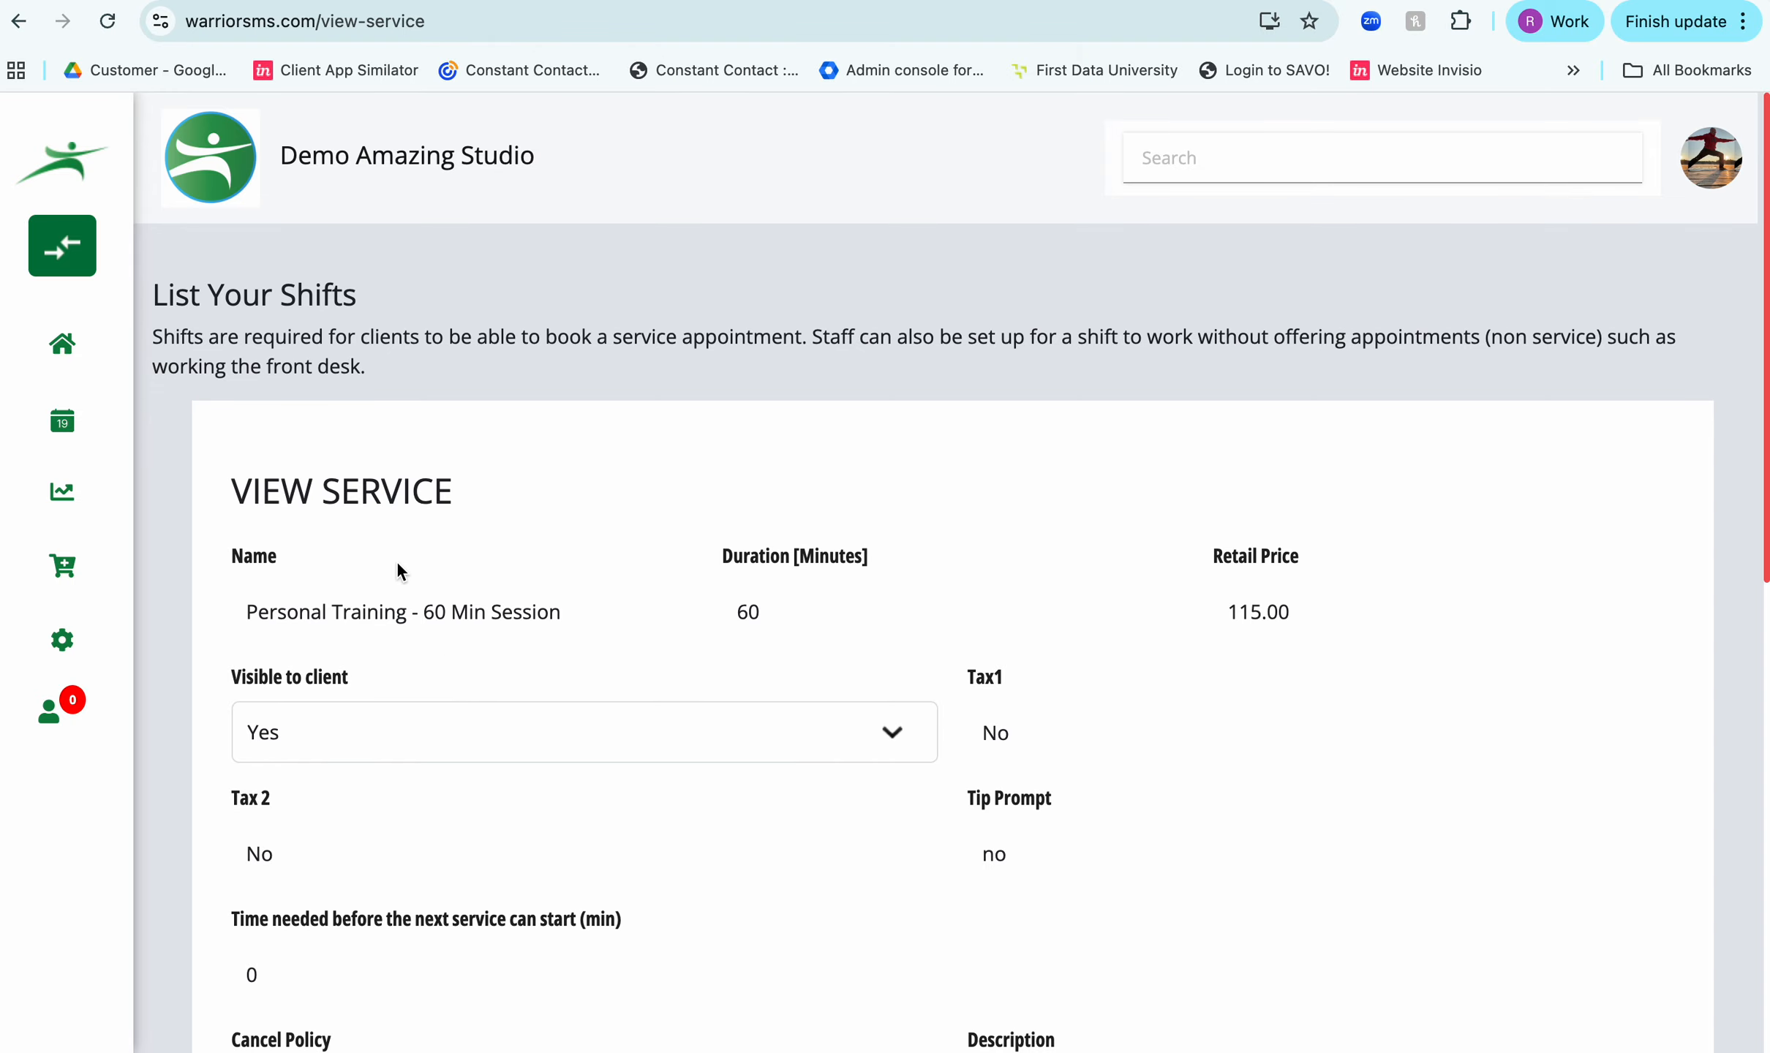
scroll(398, 570, "down", 6)
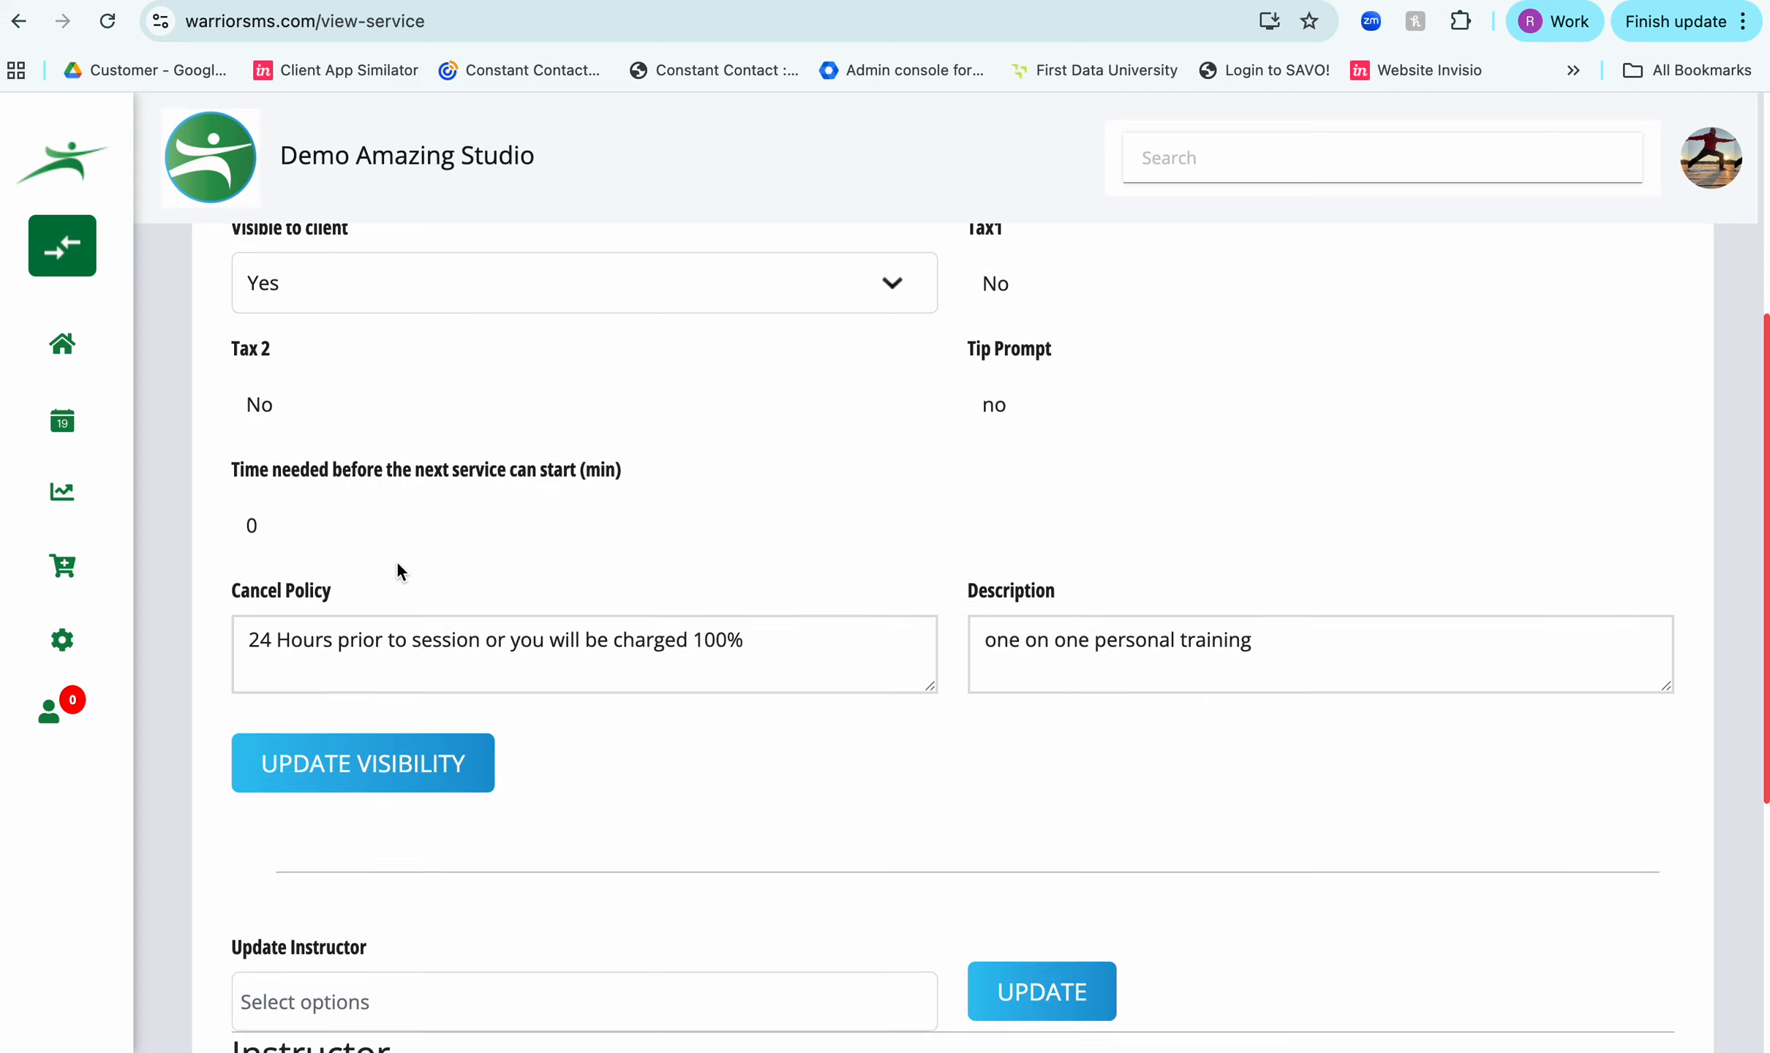
scroll(397, 560, "down", 7)
scroll(397, 563, "up", 6)
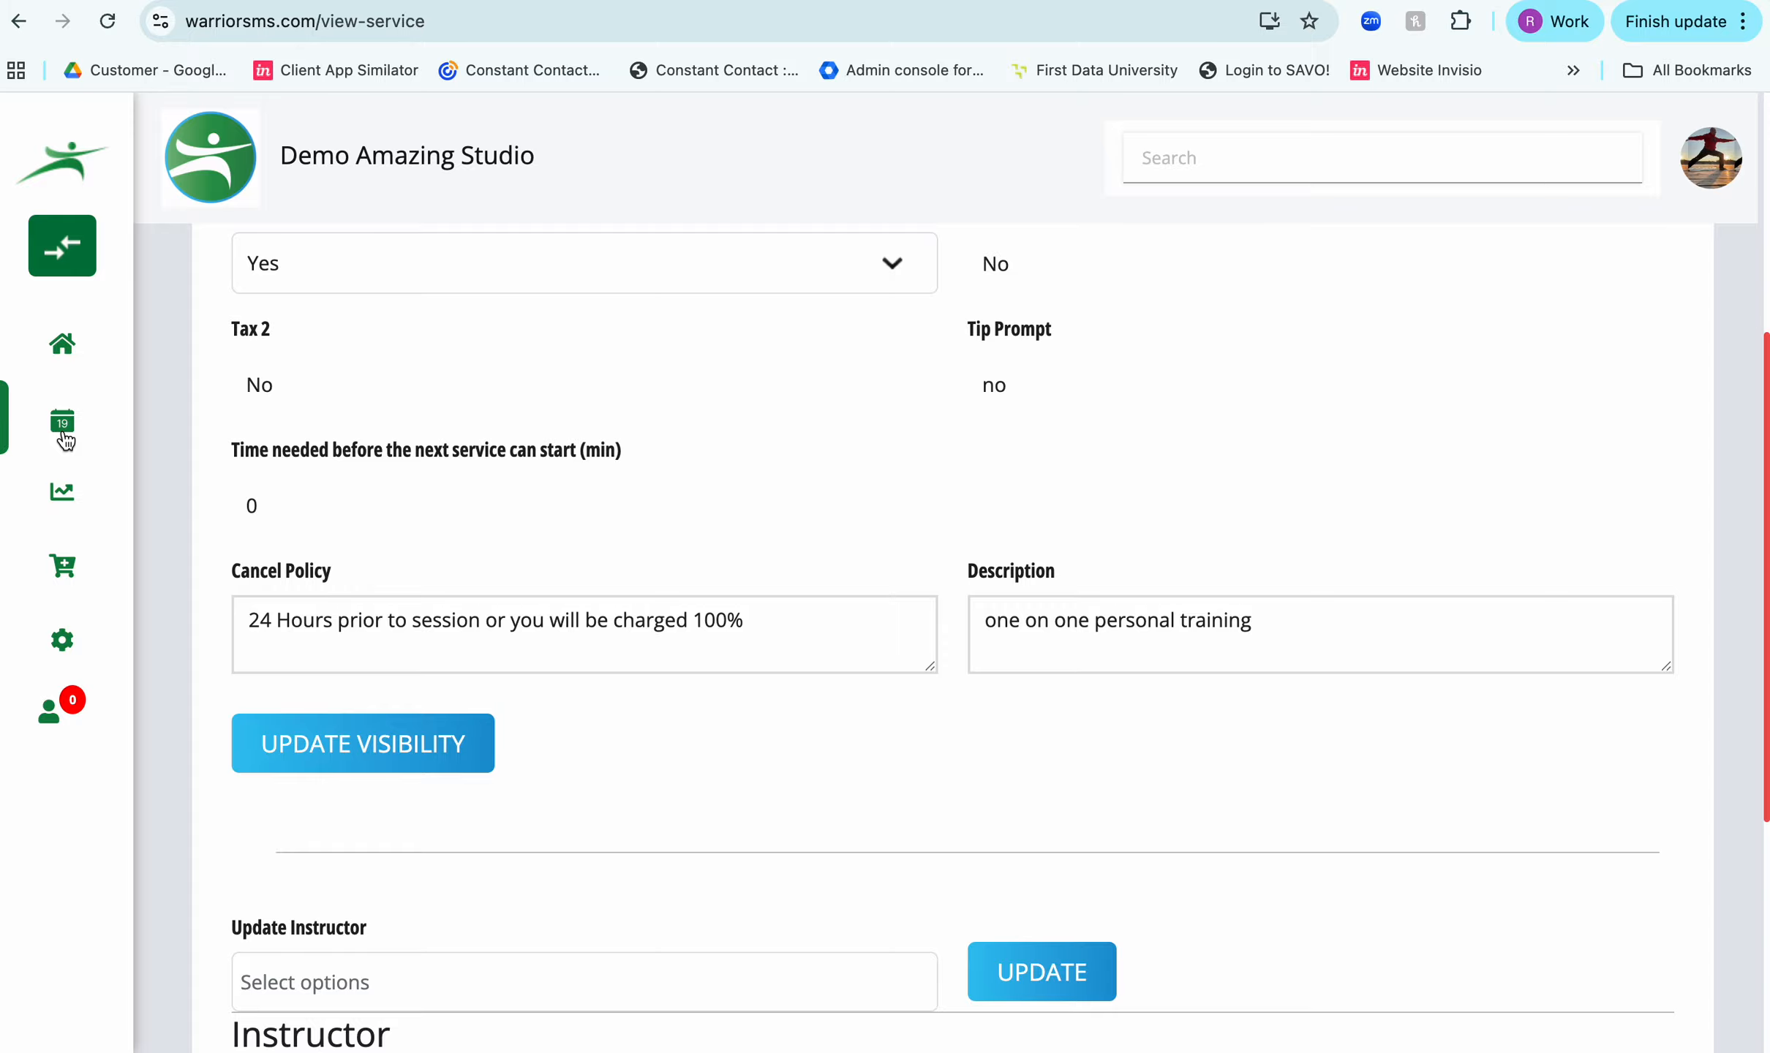
- Open the studio's Shifts list and look through the active shifts
mouse_move(62, 640)
scroll(367, 706, "down", 2)
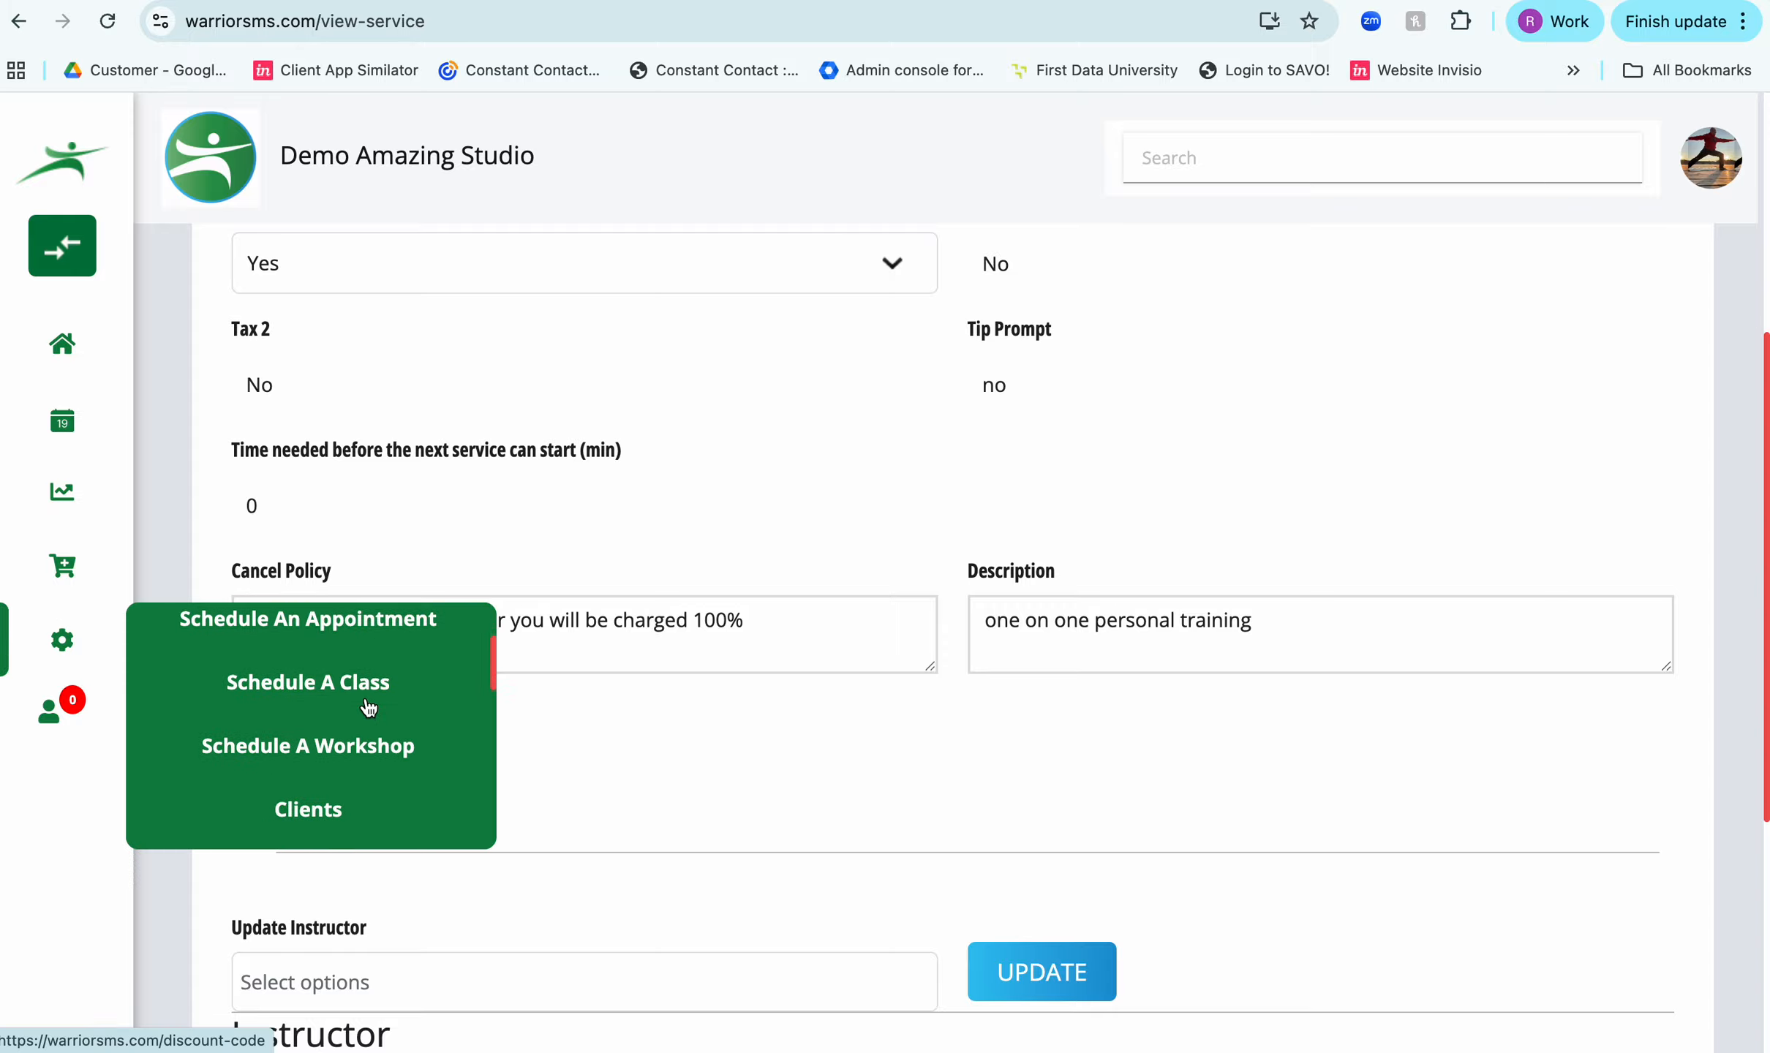
scroll(368, 707, "down", 5)
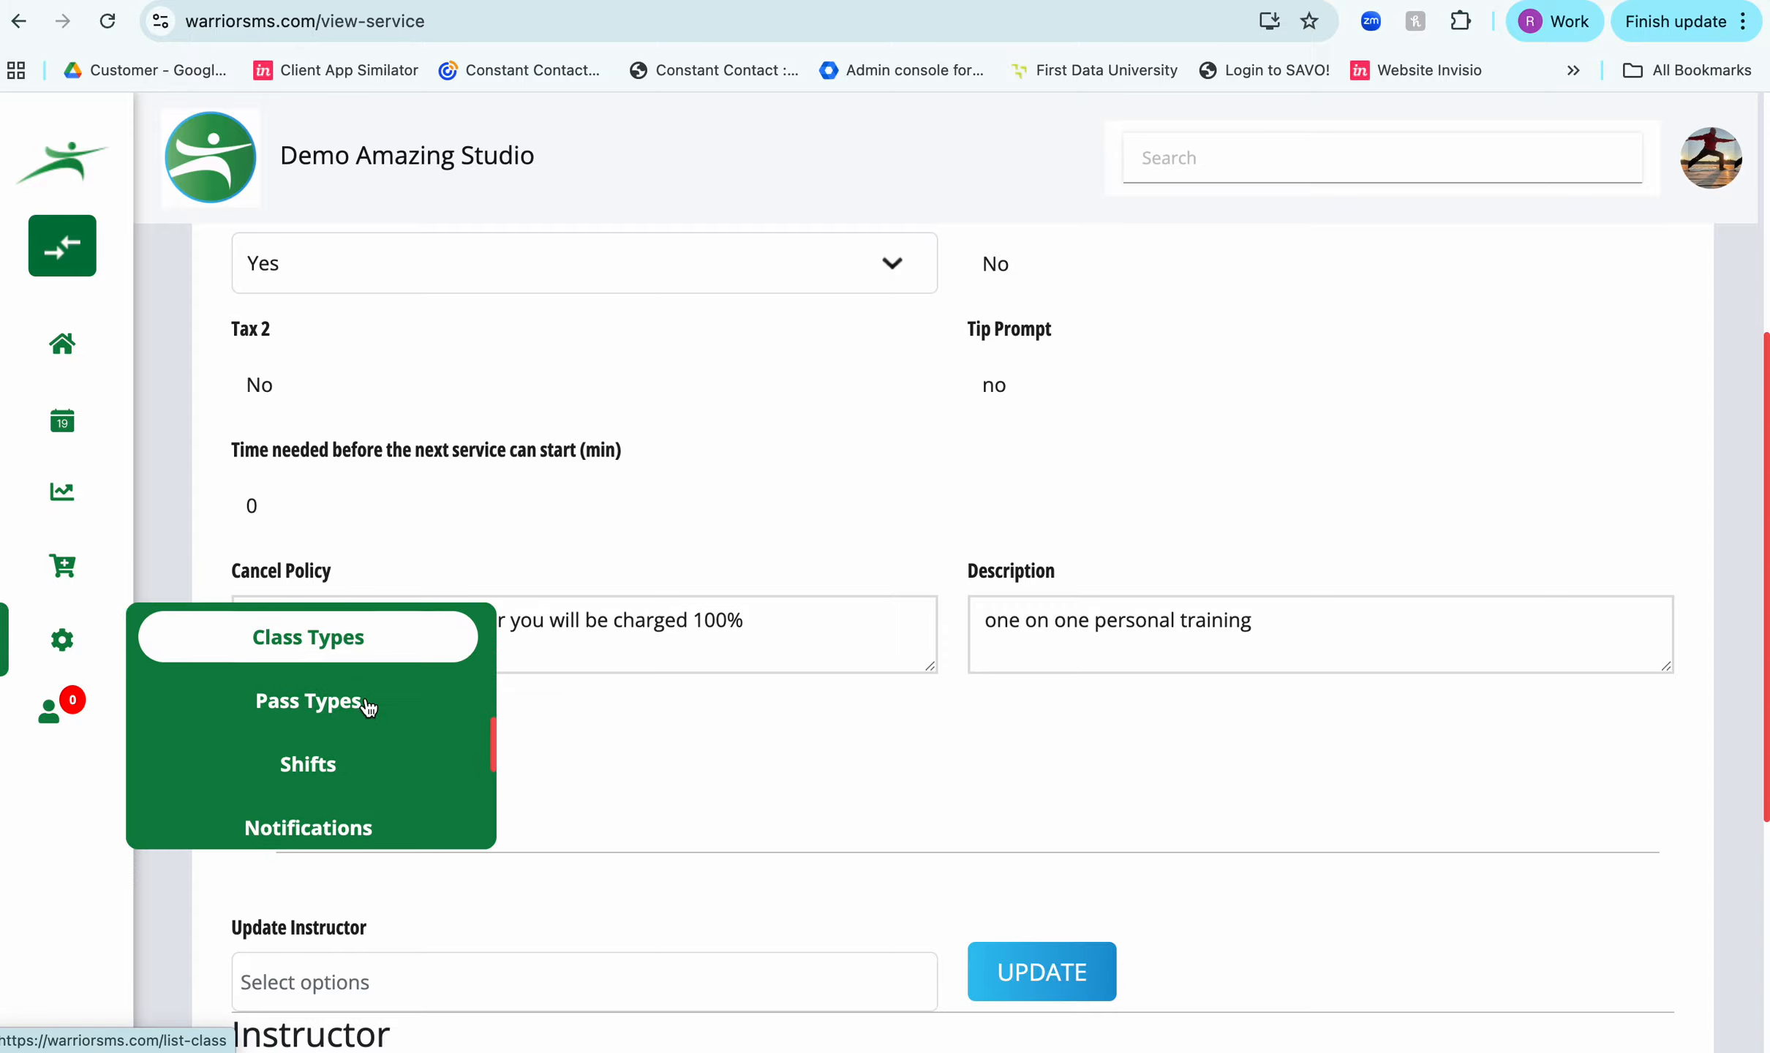
scroll(368, 706, "down", 1)
left_click(355, 687)
scroll(541, 476, "down", 5)
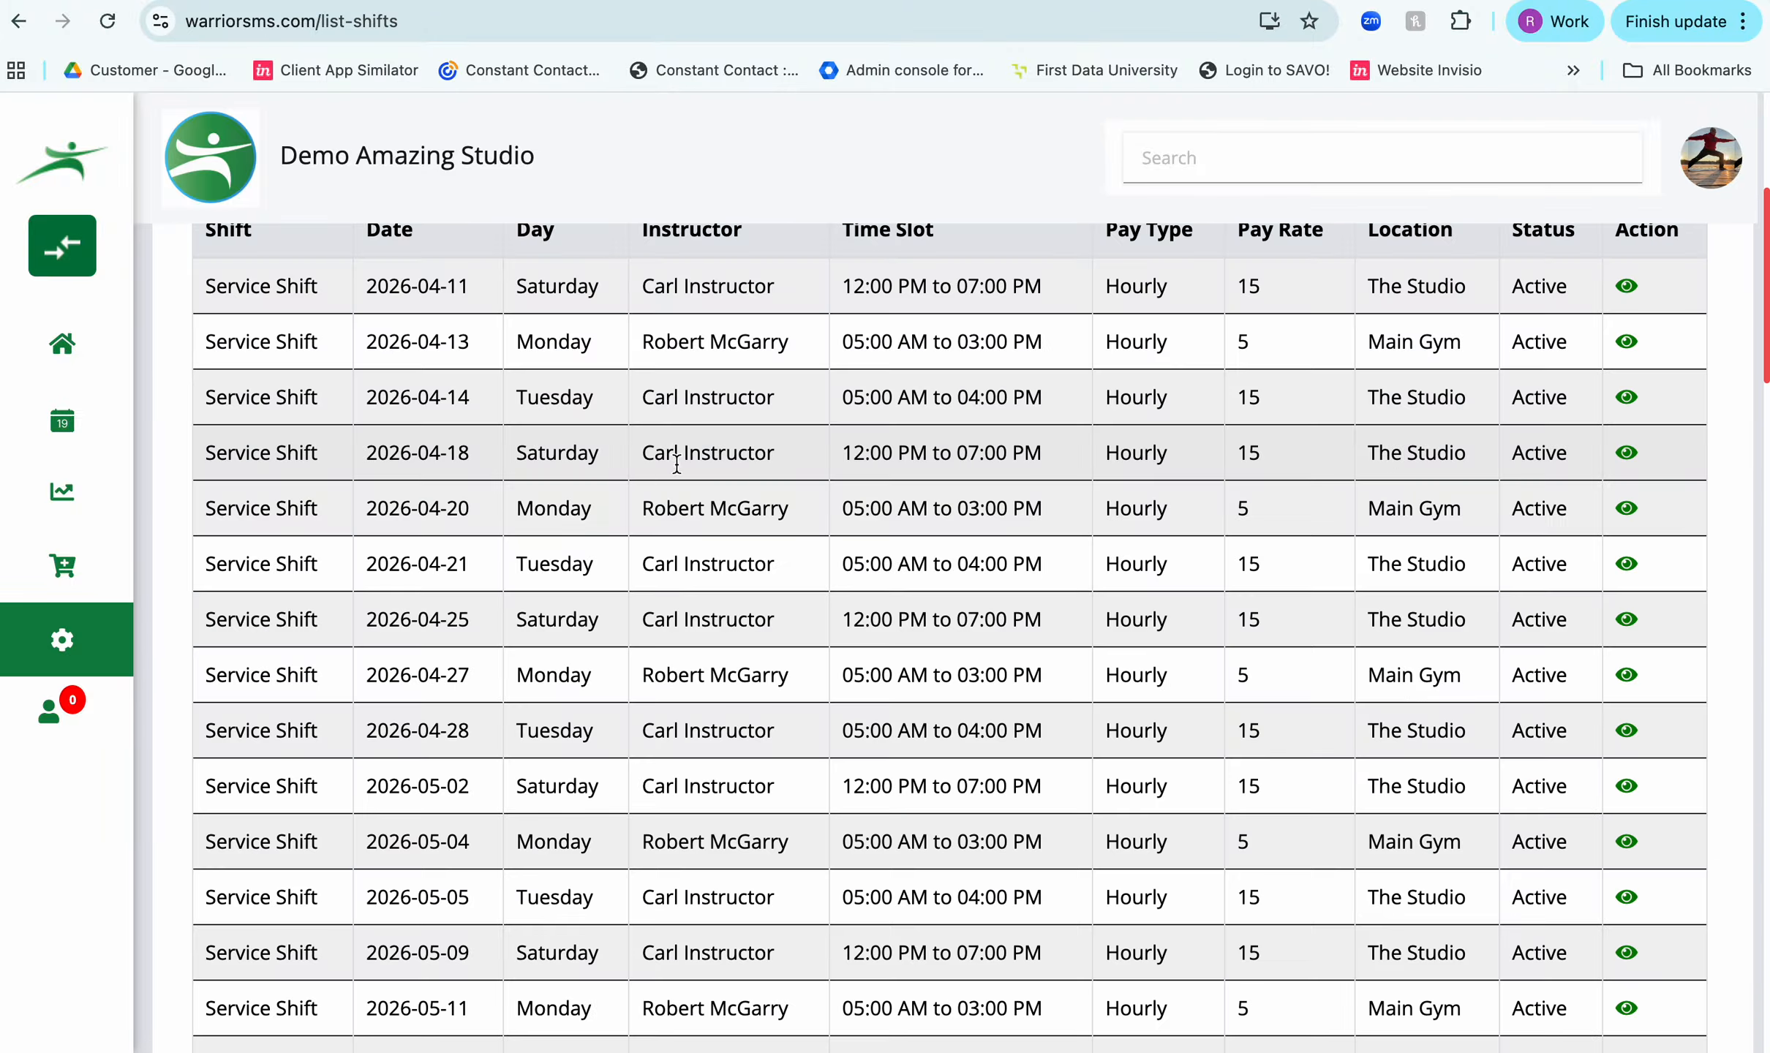
scroll(855, 751, "down", 7)
scroll(856, 752, "up", 13)
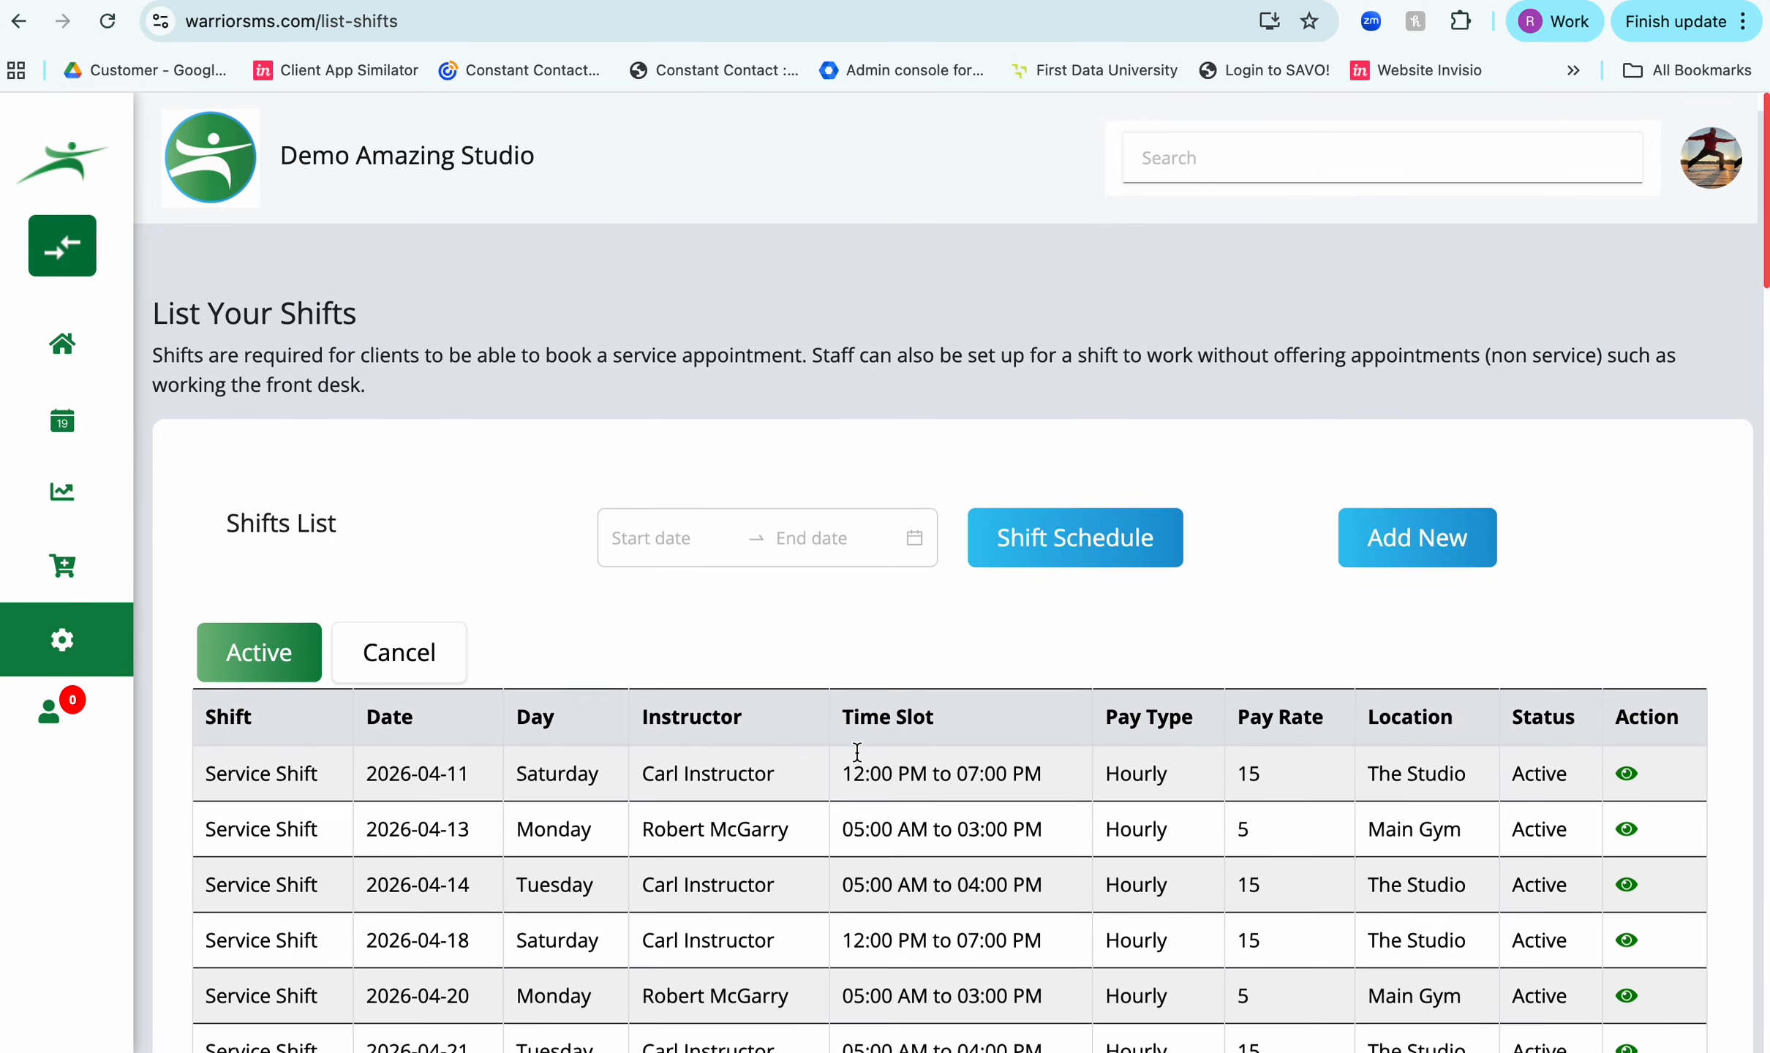
scroll(857, 752, "down", 1)
- Start adding a new shift and set its type to Service Shift
left_click(1393, 516)
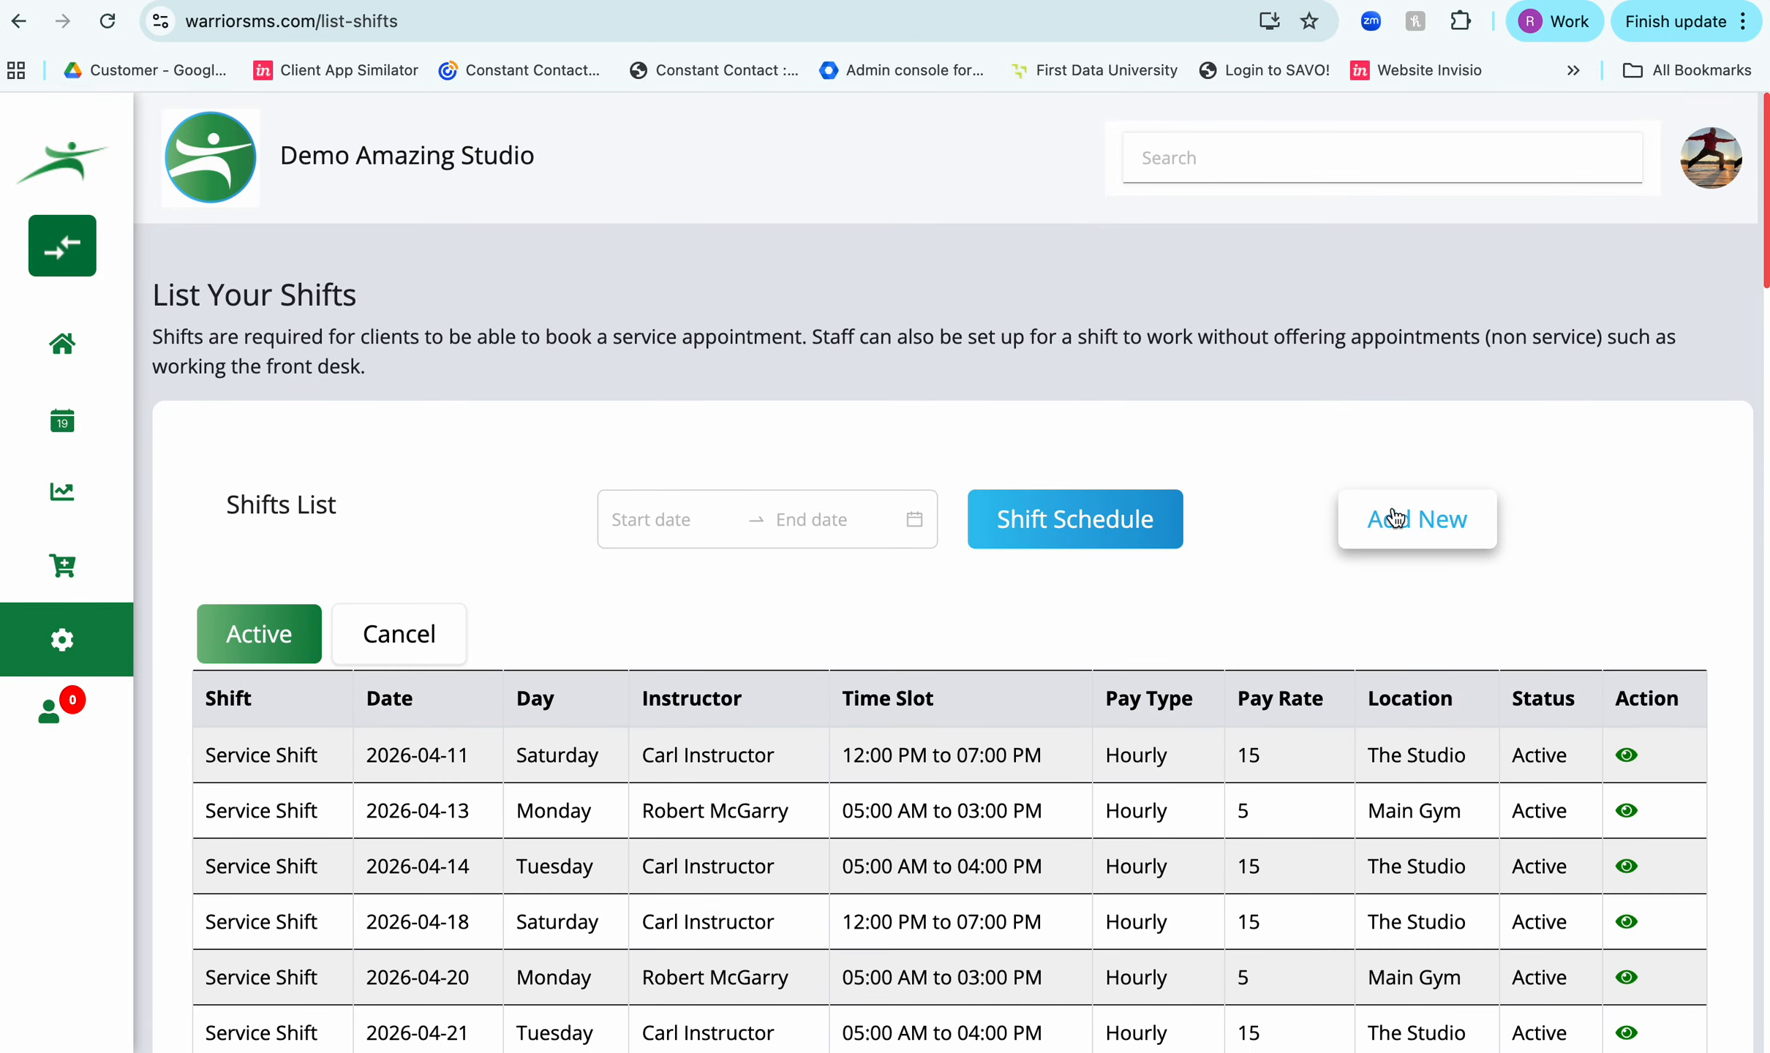
left_click(541, 579)
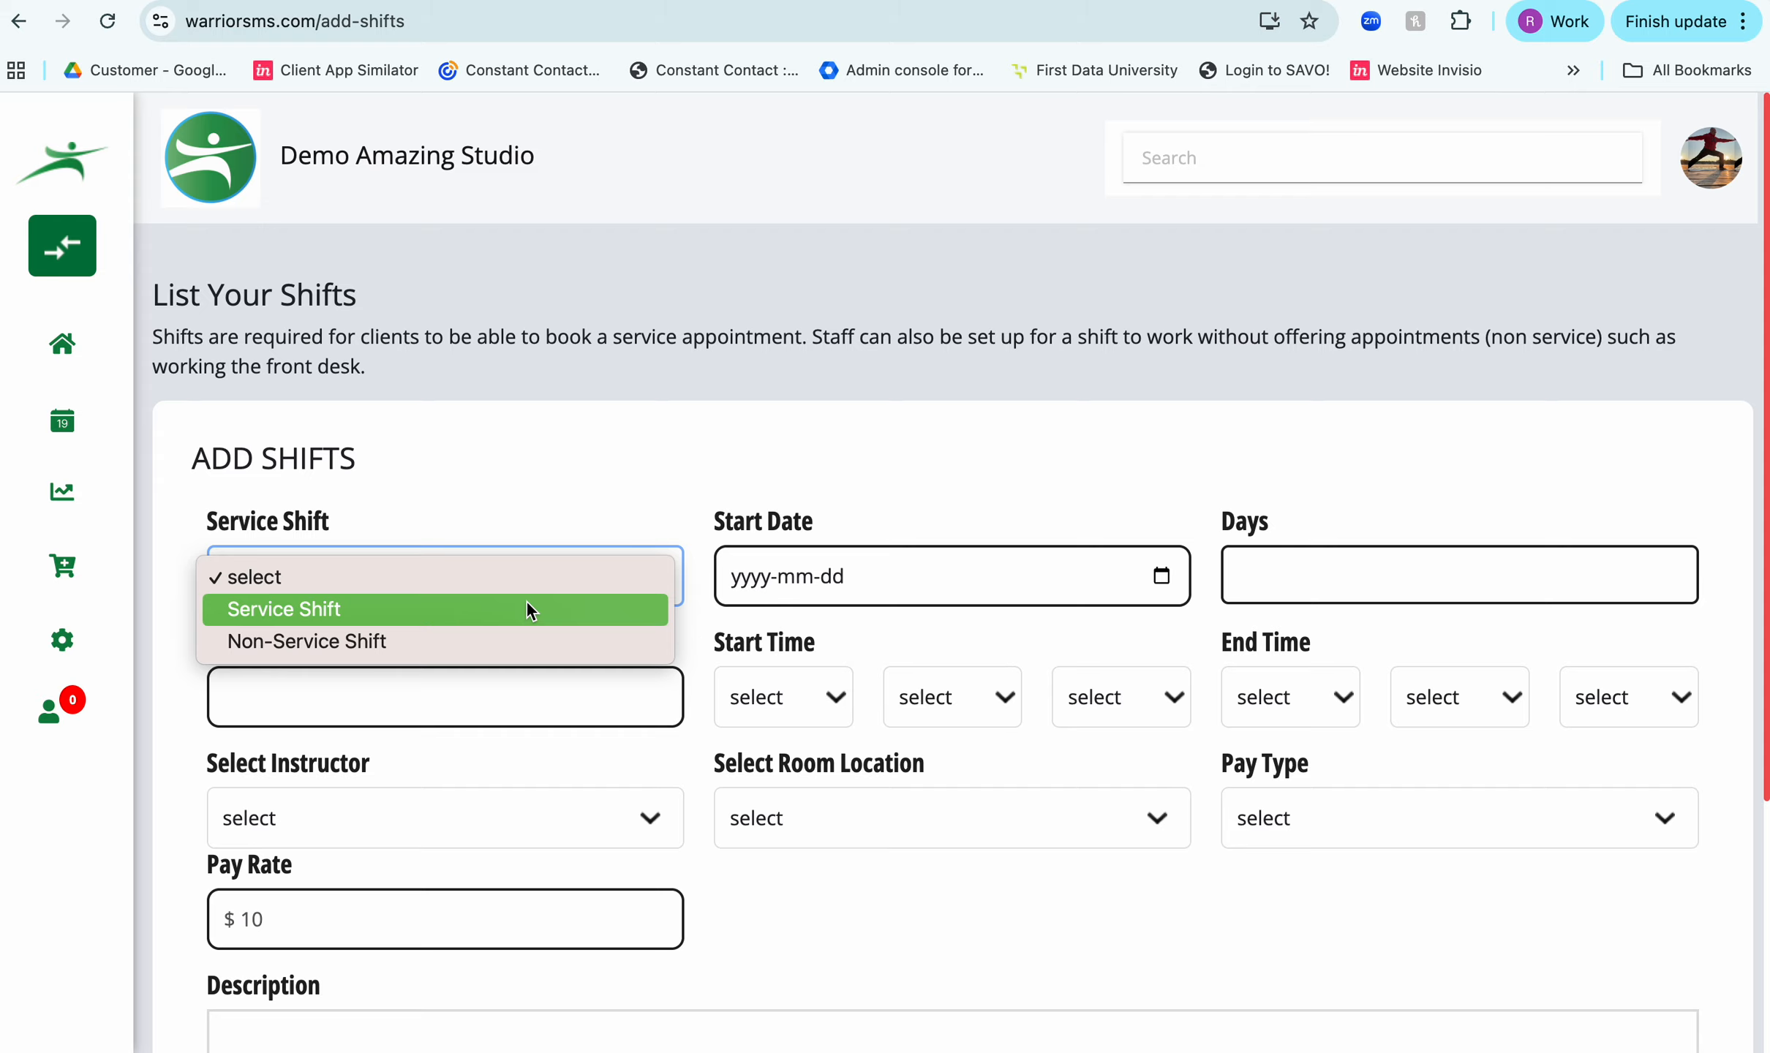
left_click(525, 609)
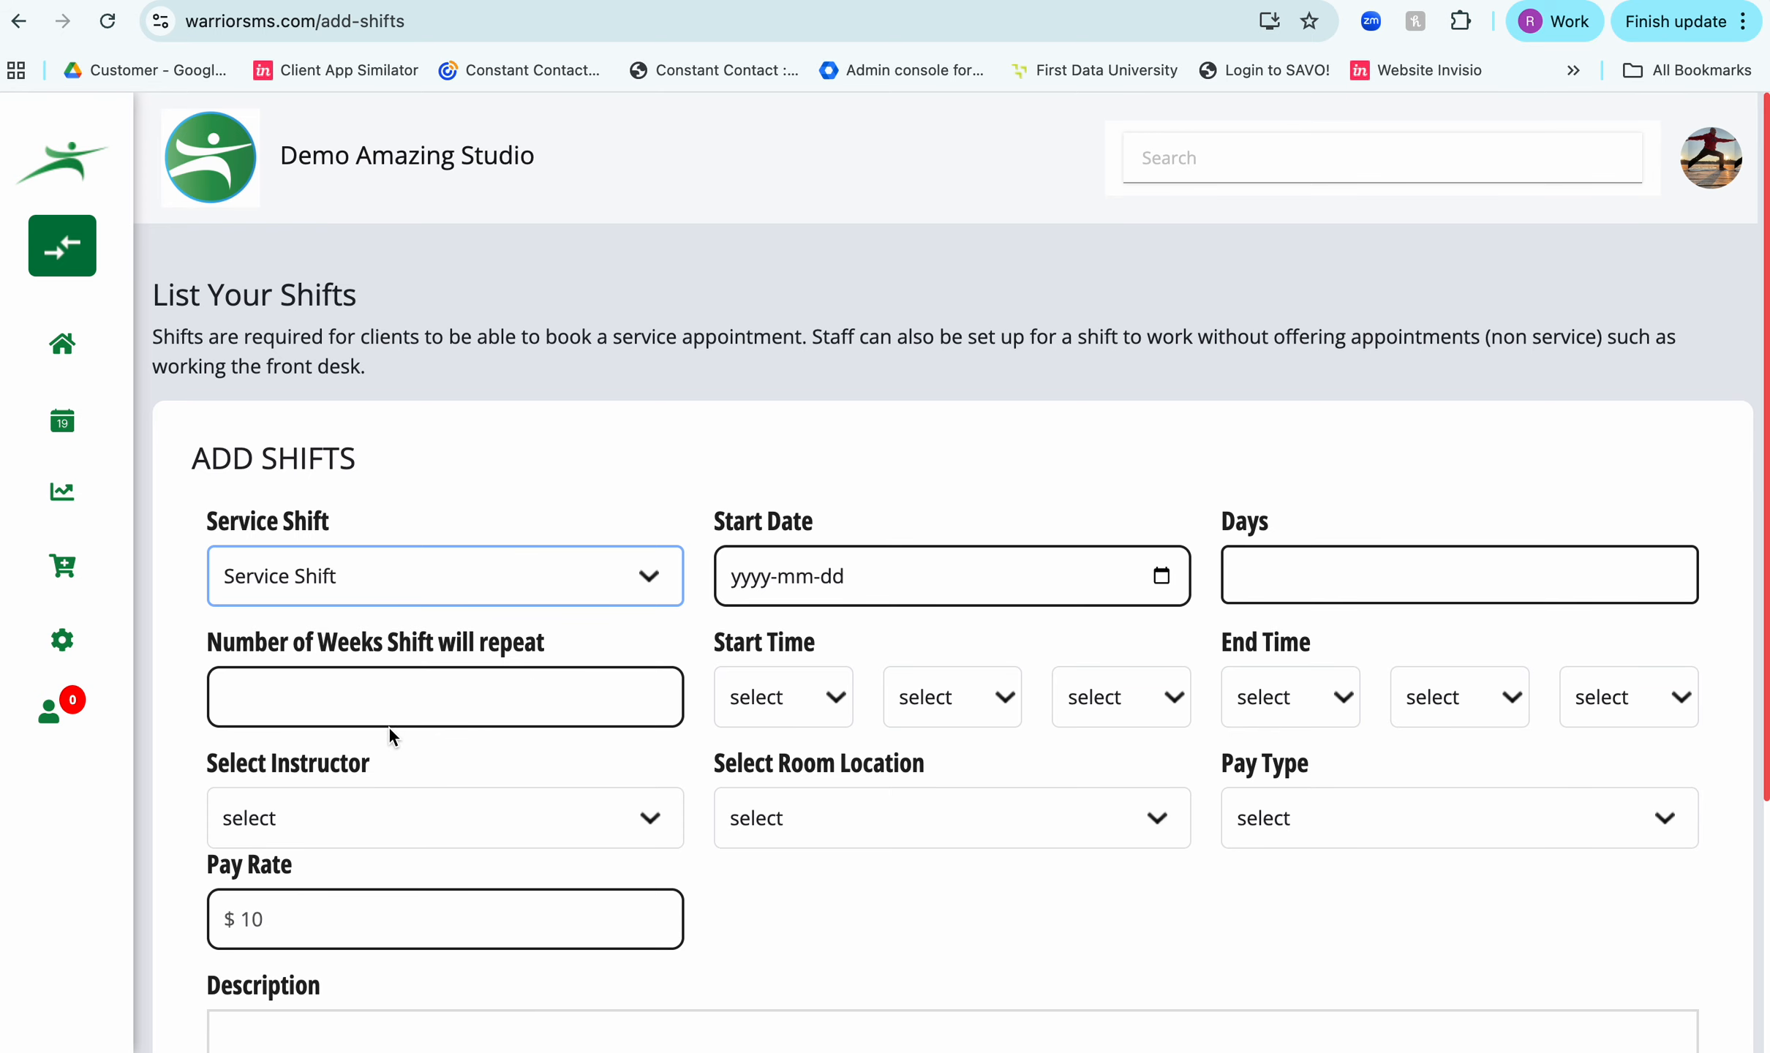
left_click(369, 690)
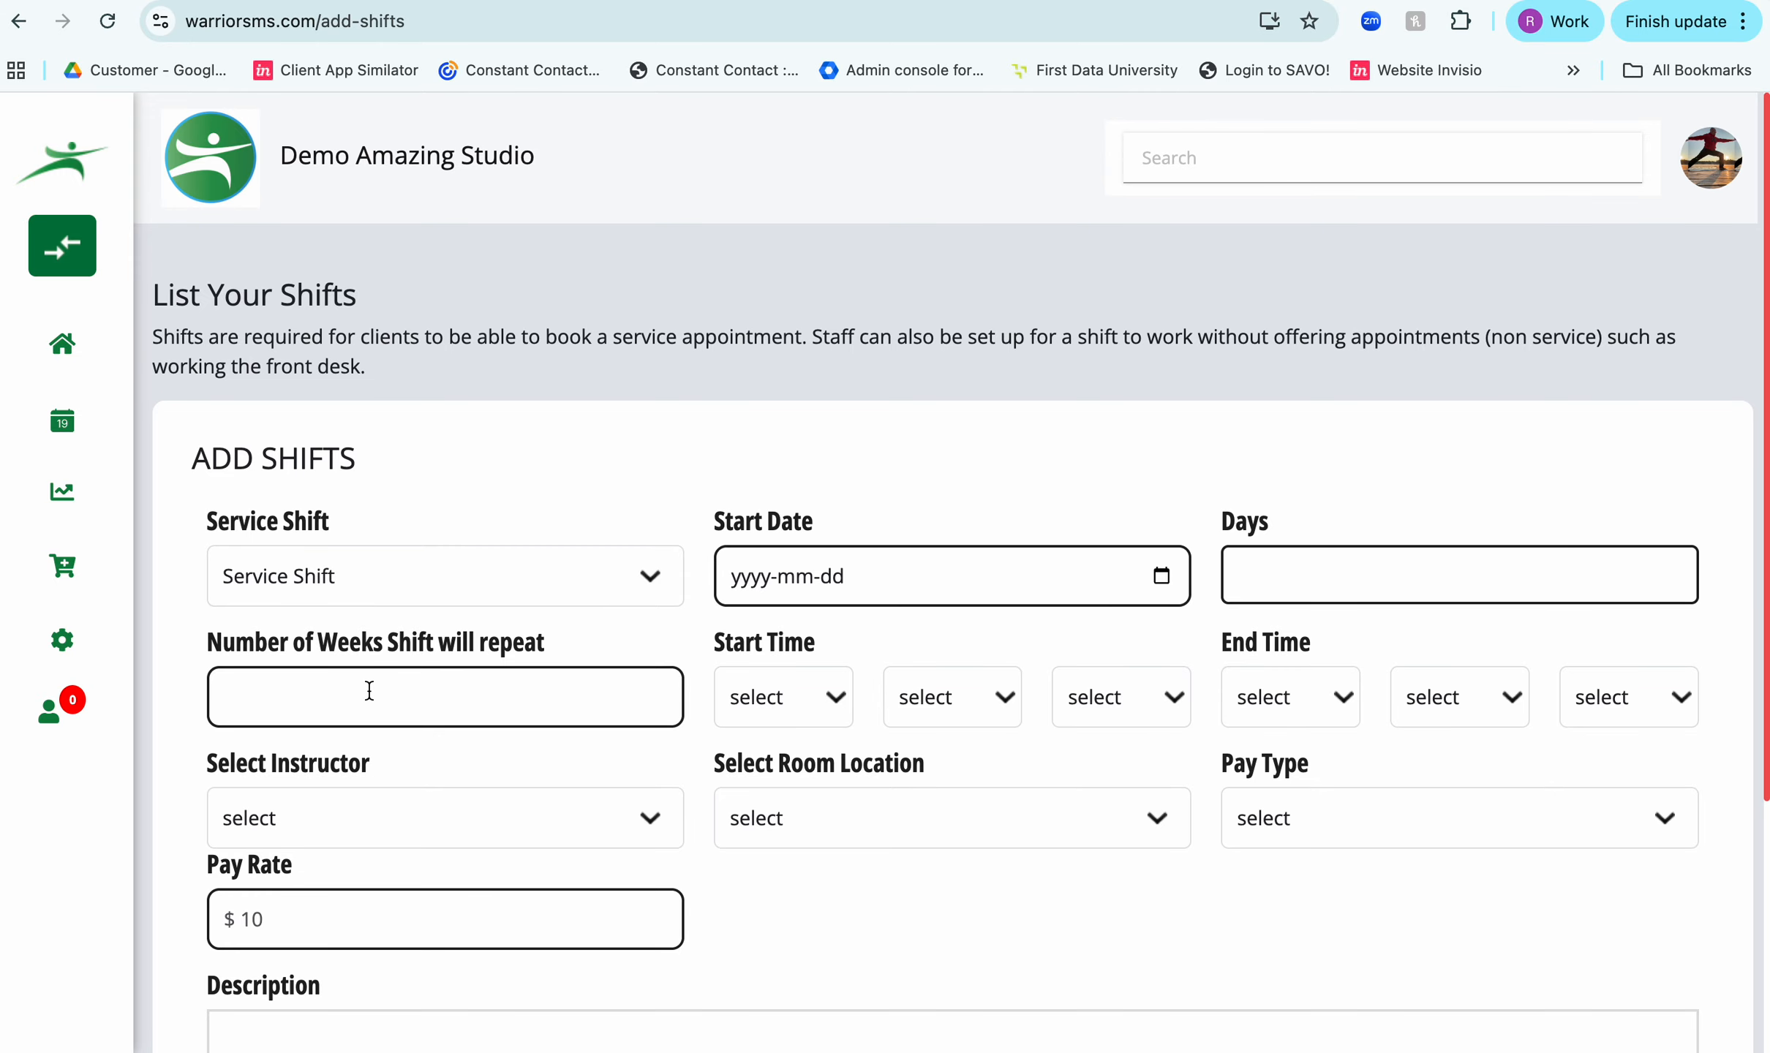
- Set the new shift's start time to 05:00 PM
left_click(774, 700)
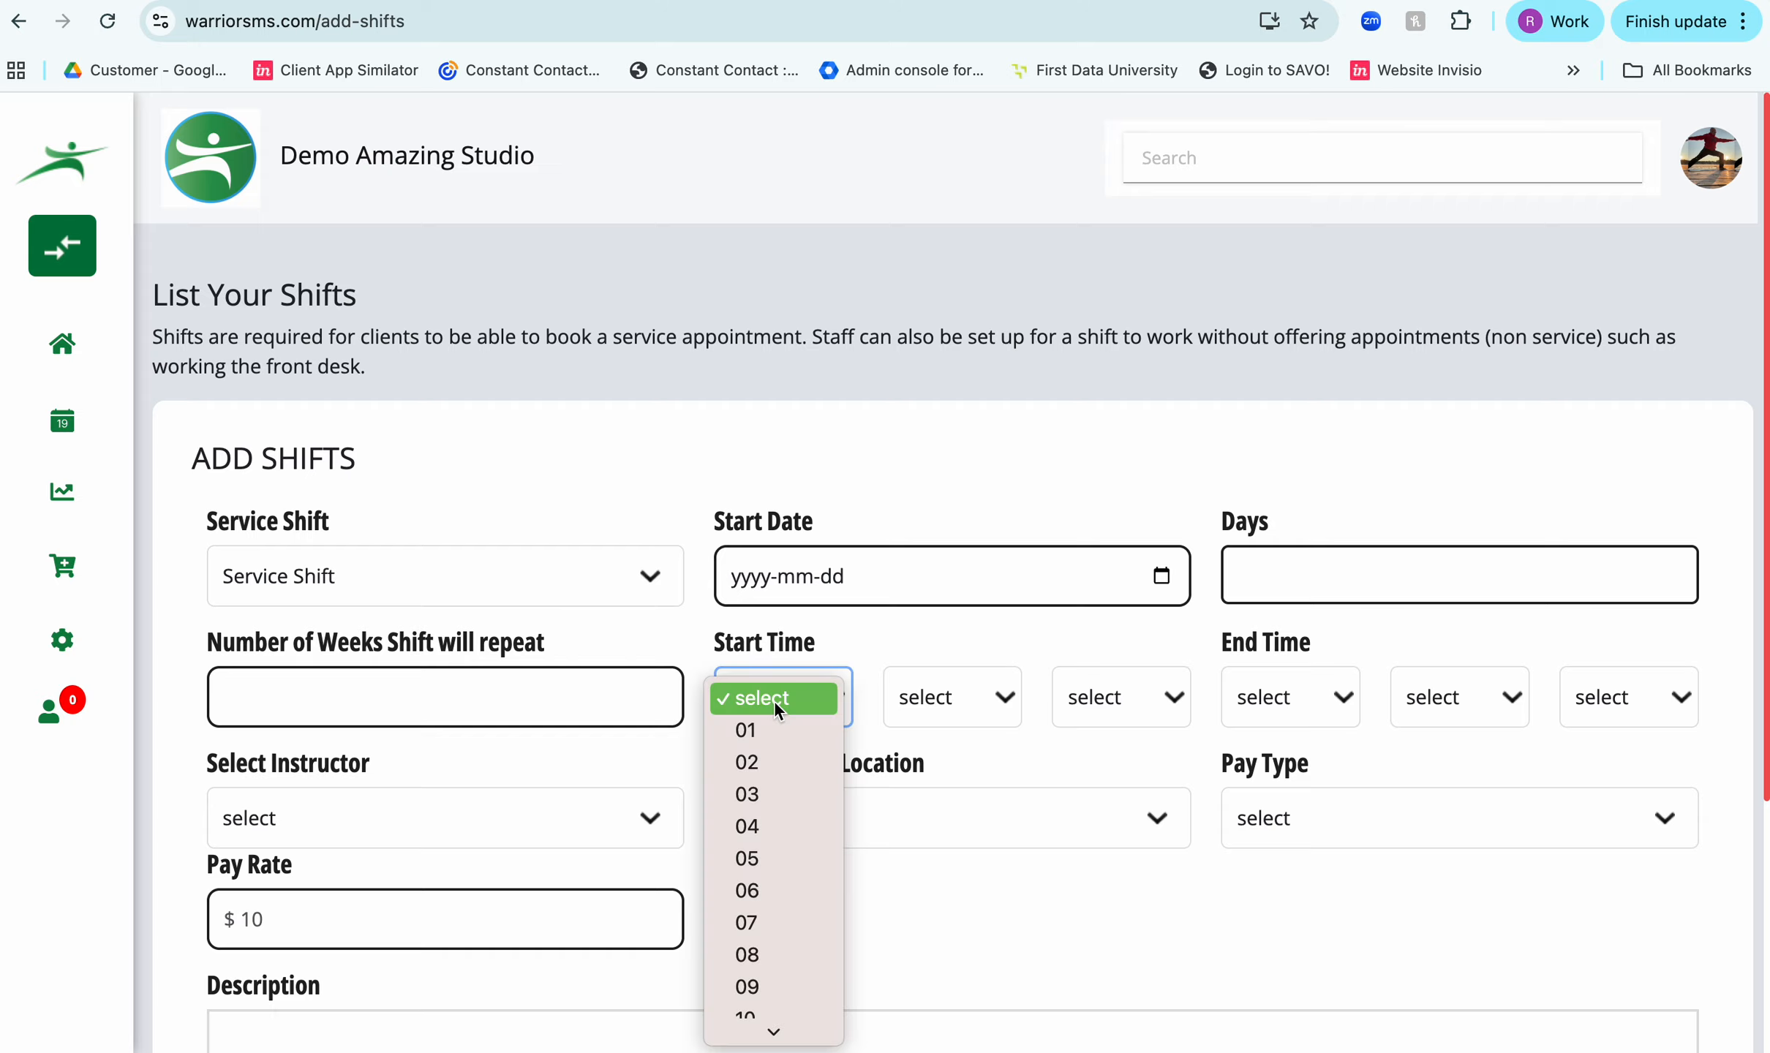
left_click(775, 859)
left_click(934, 706)
left_click(938, 729)
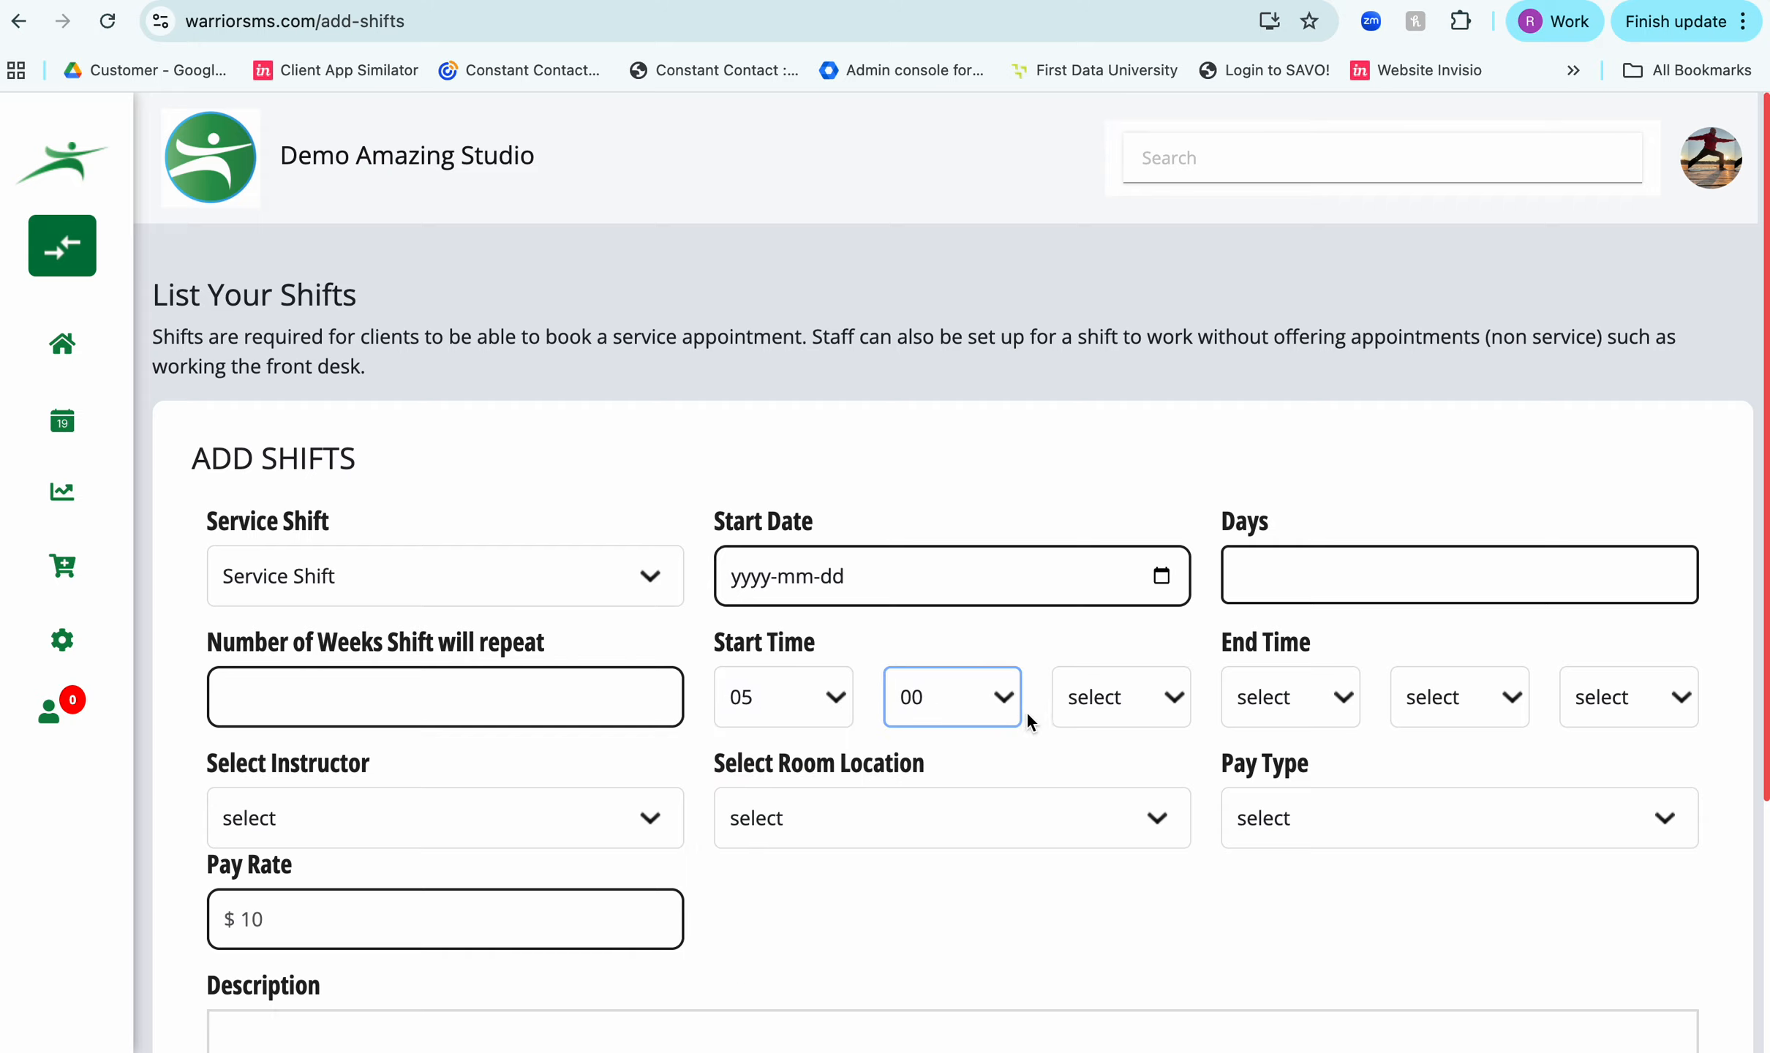
left_click(1089, 695)
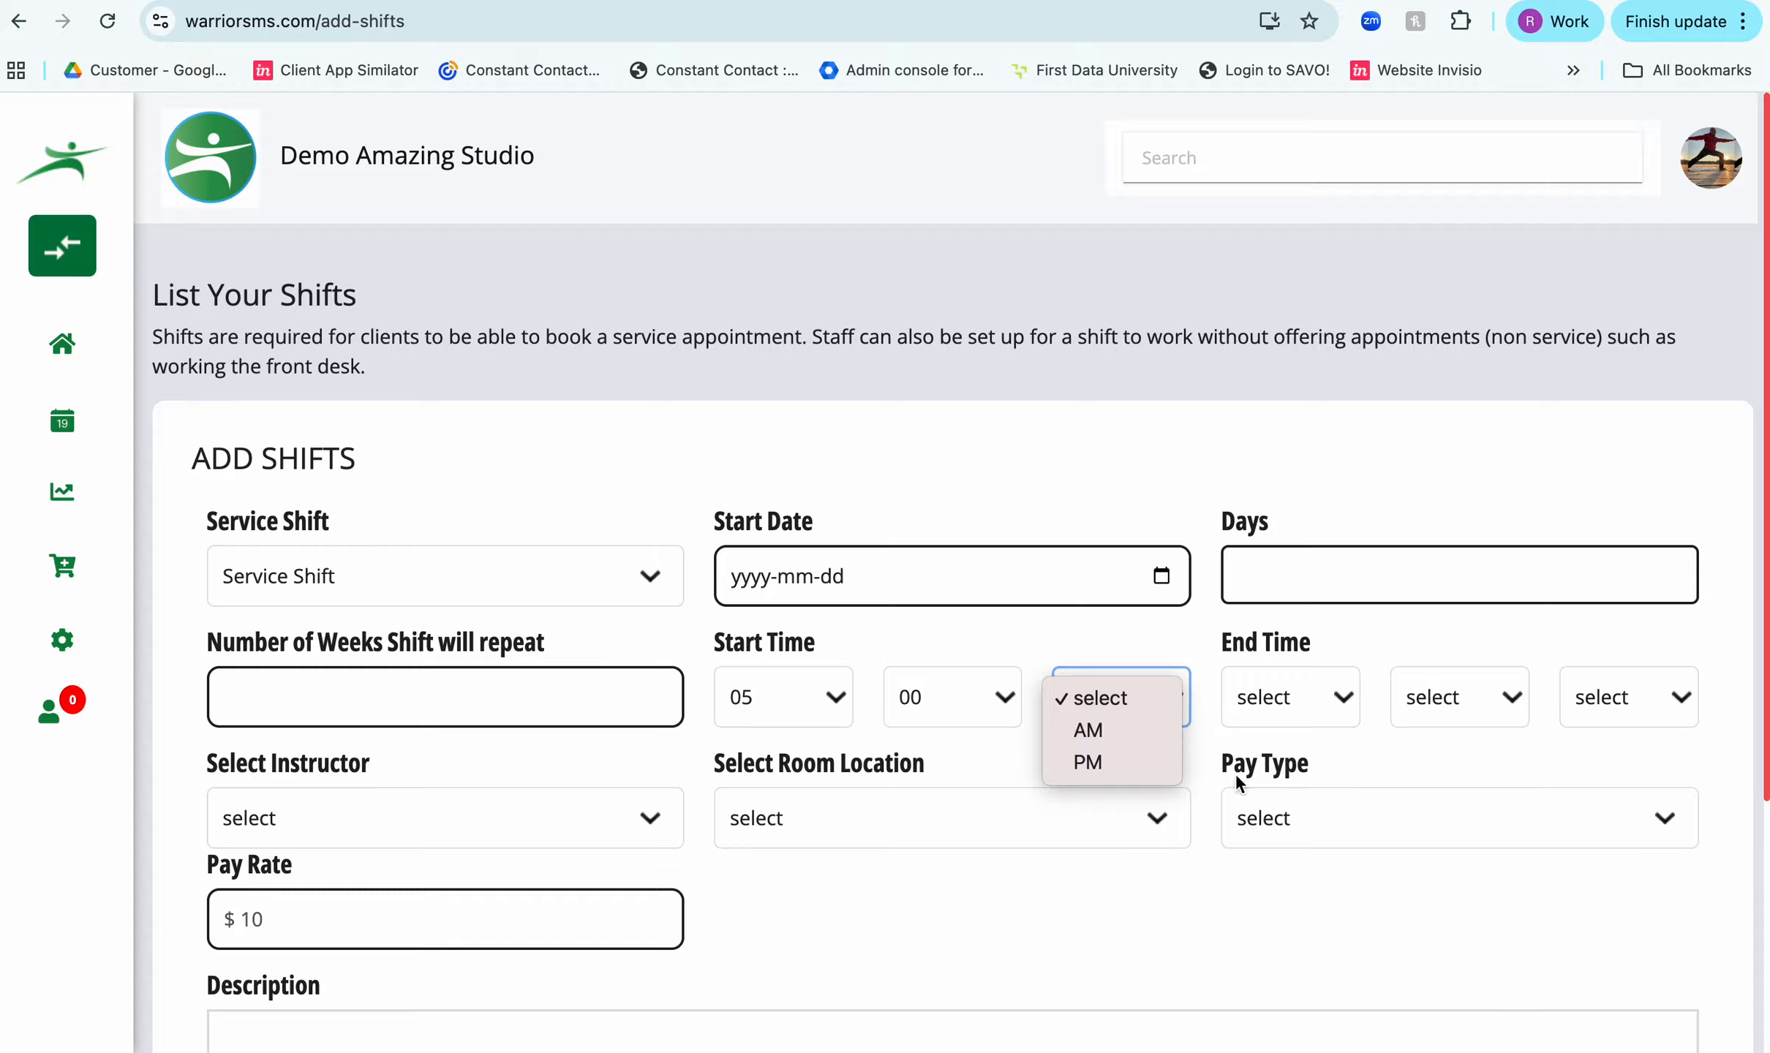
left_click(1151, 775)
- Set the new shift's end time to 09:00 PM
left_click(1259, 713)
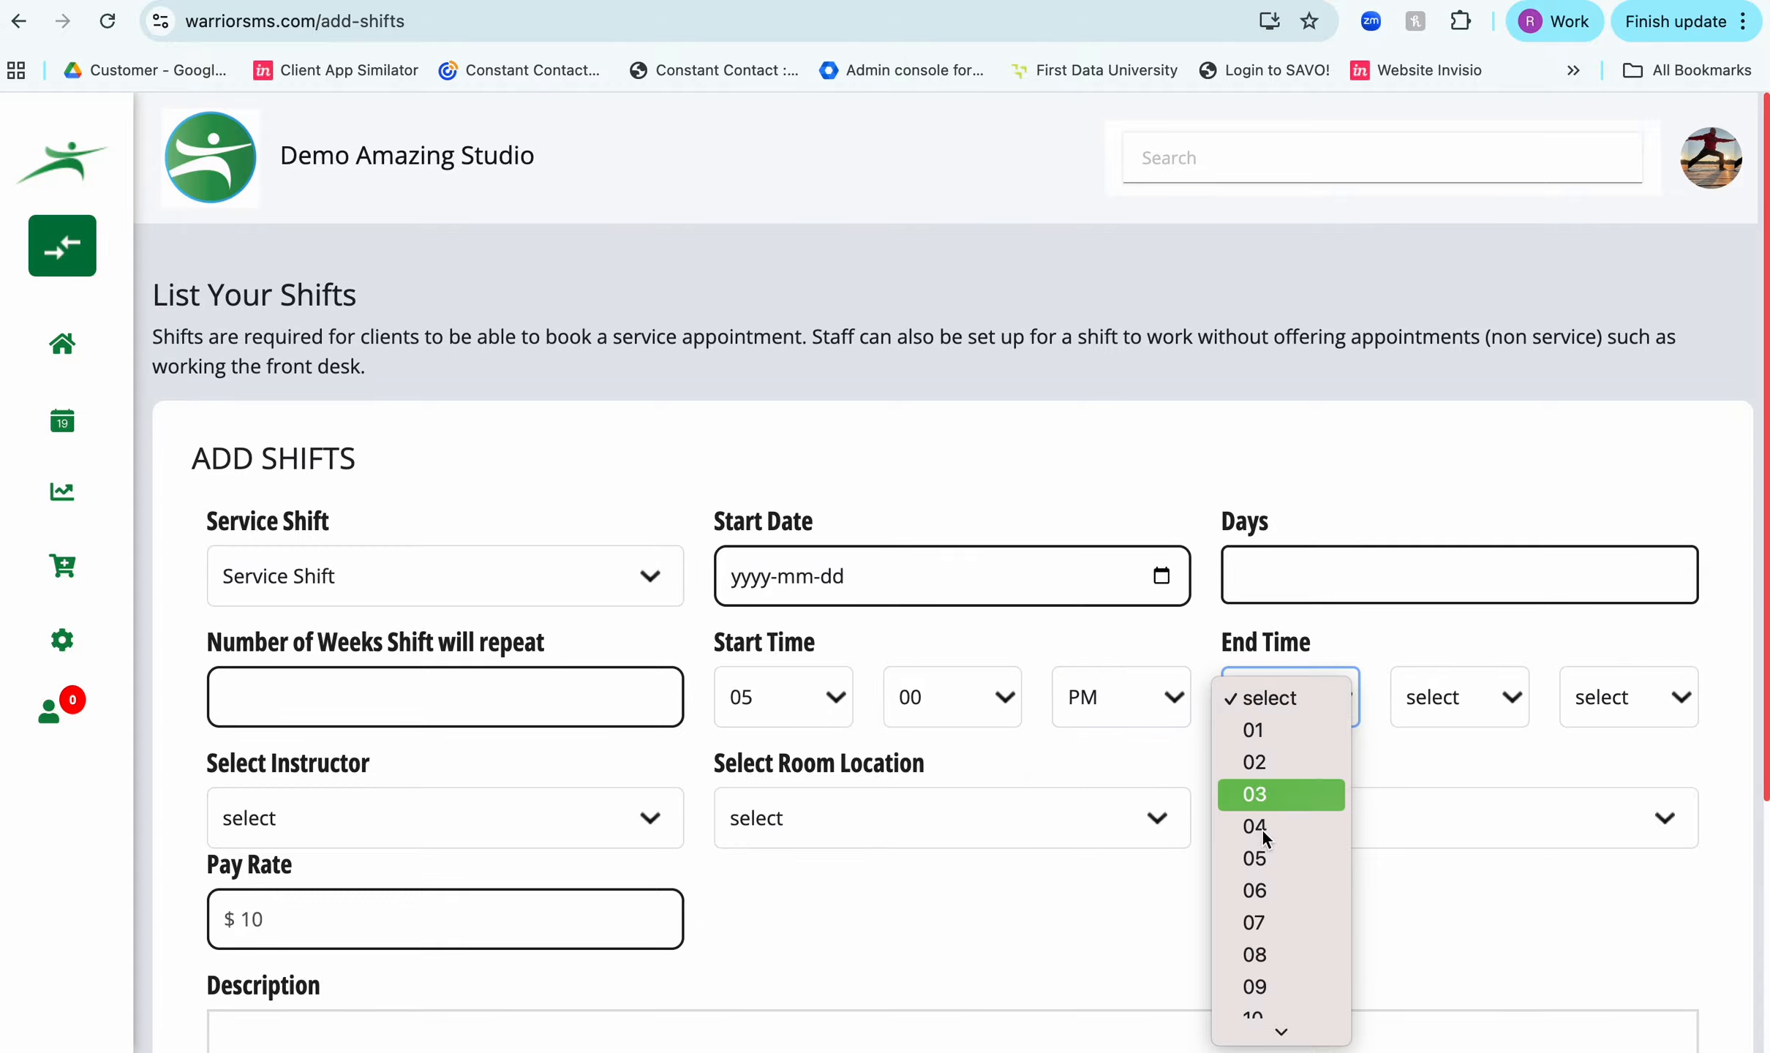
left_click(1270, 984)
left_click(1411, 700)
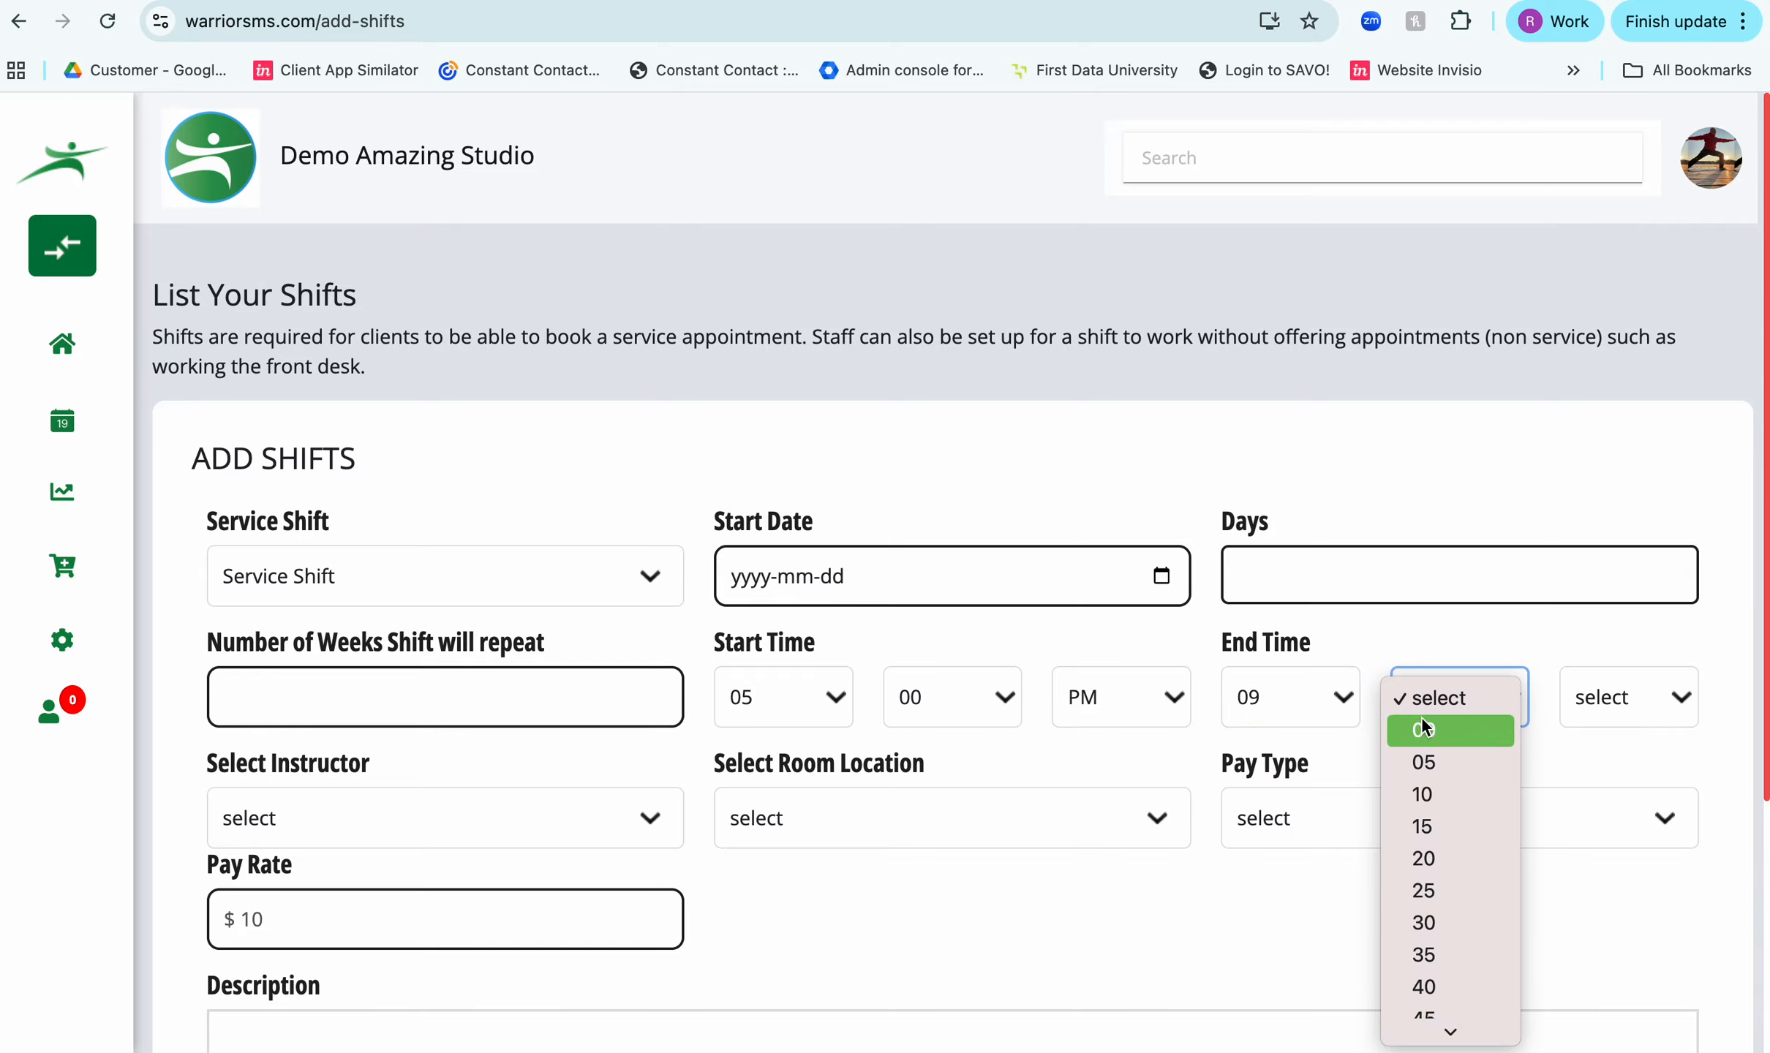
left_click(1421, 718)
left_click(1595, 695)
left_click(1599, 764)
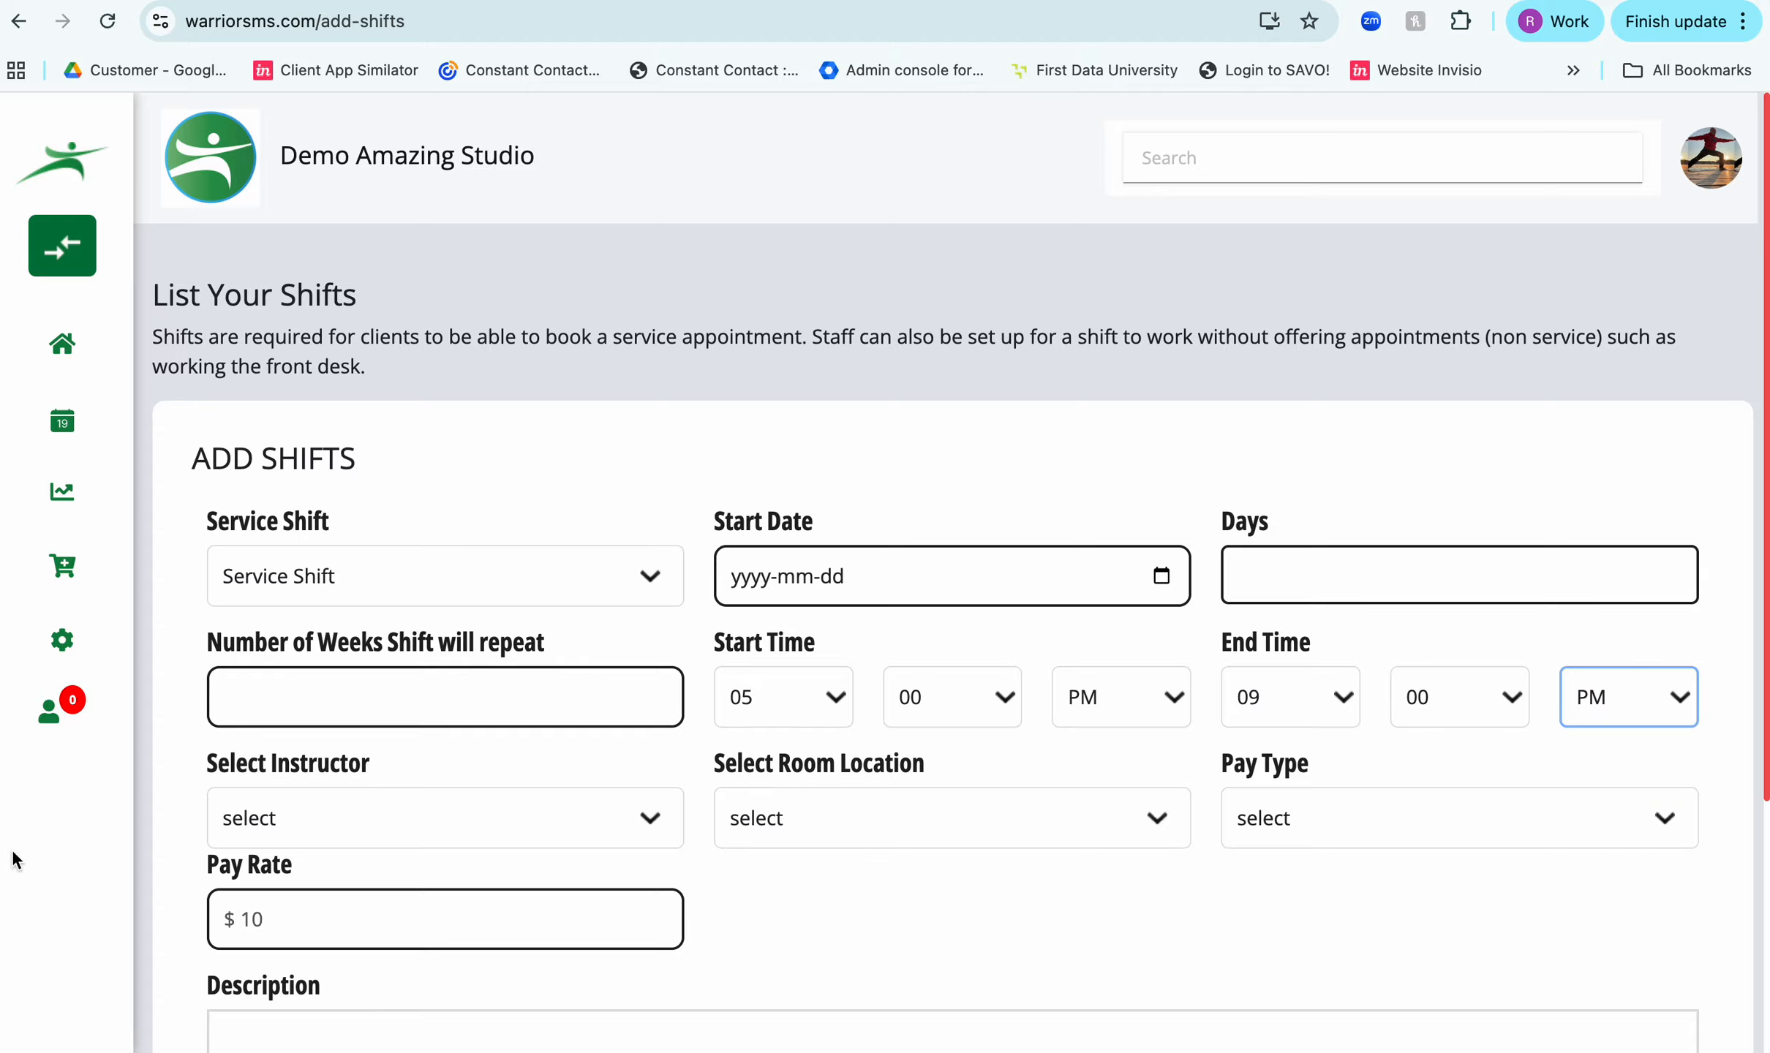
- Assign the last listed instructor to the shift and set its room location to The Studio
left_click(261, 820)
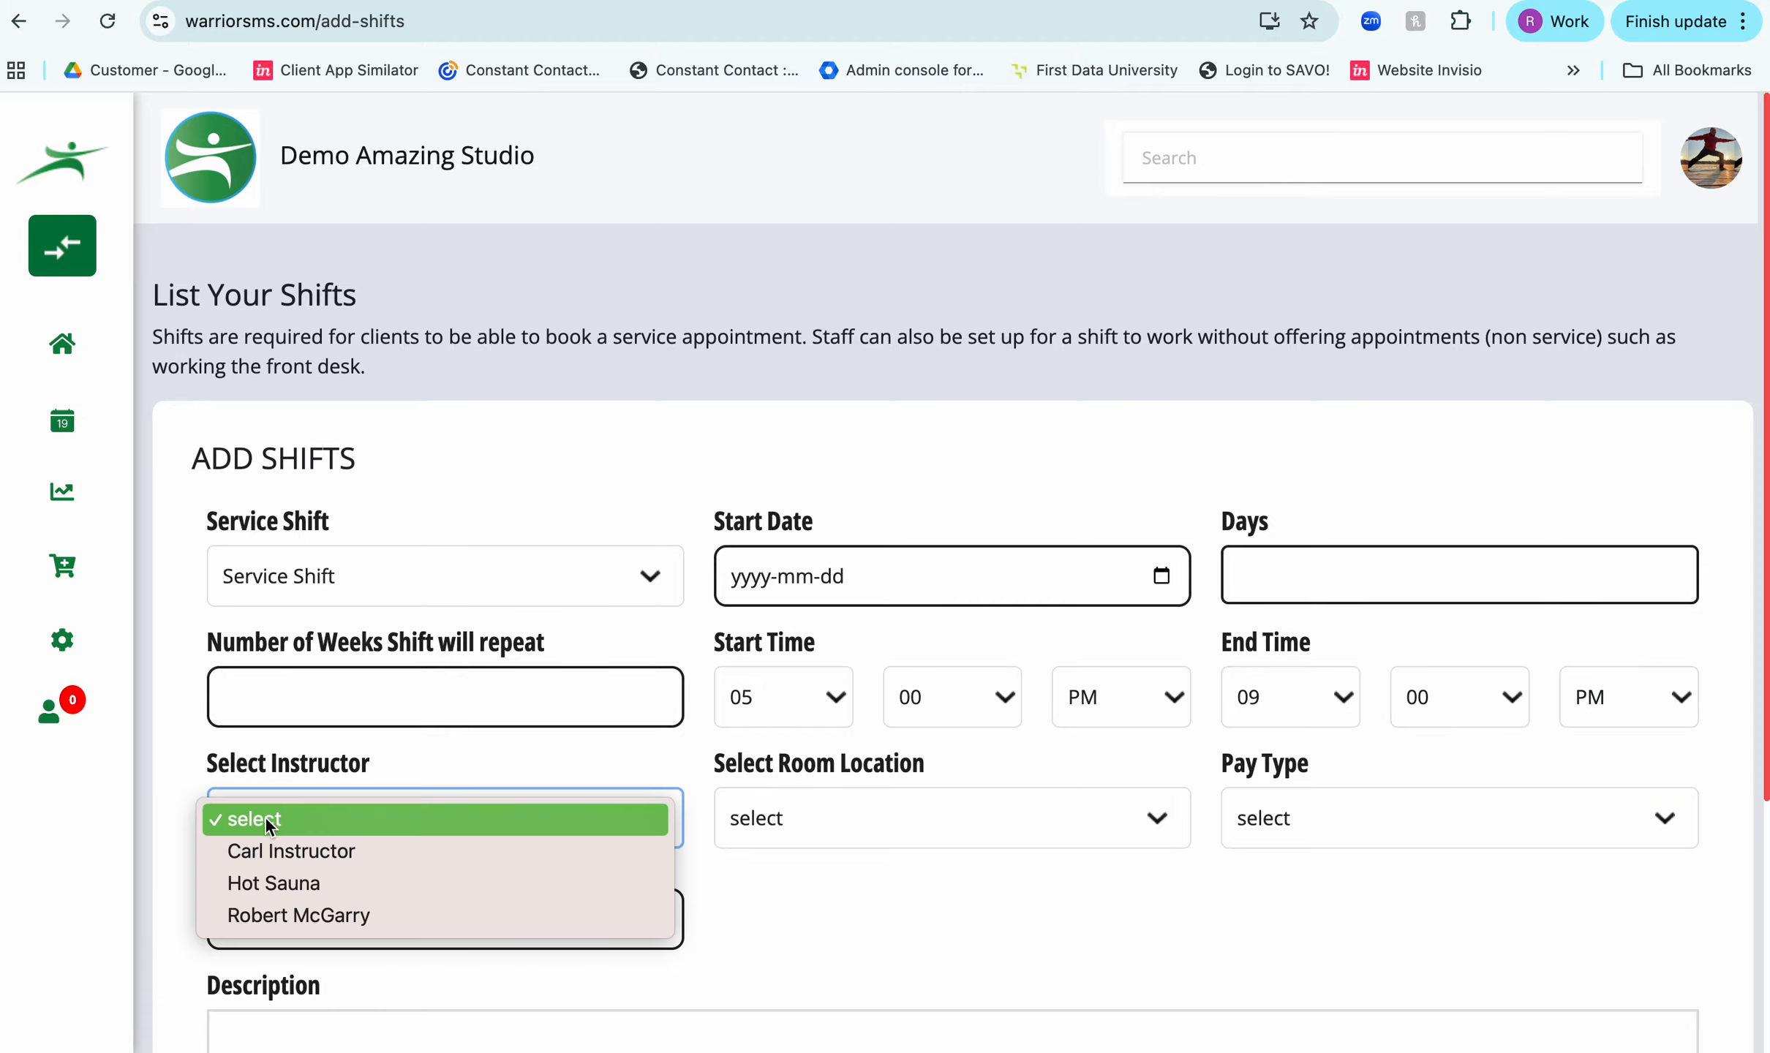
left_click(280, 914)
left_click(1102, 818)
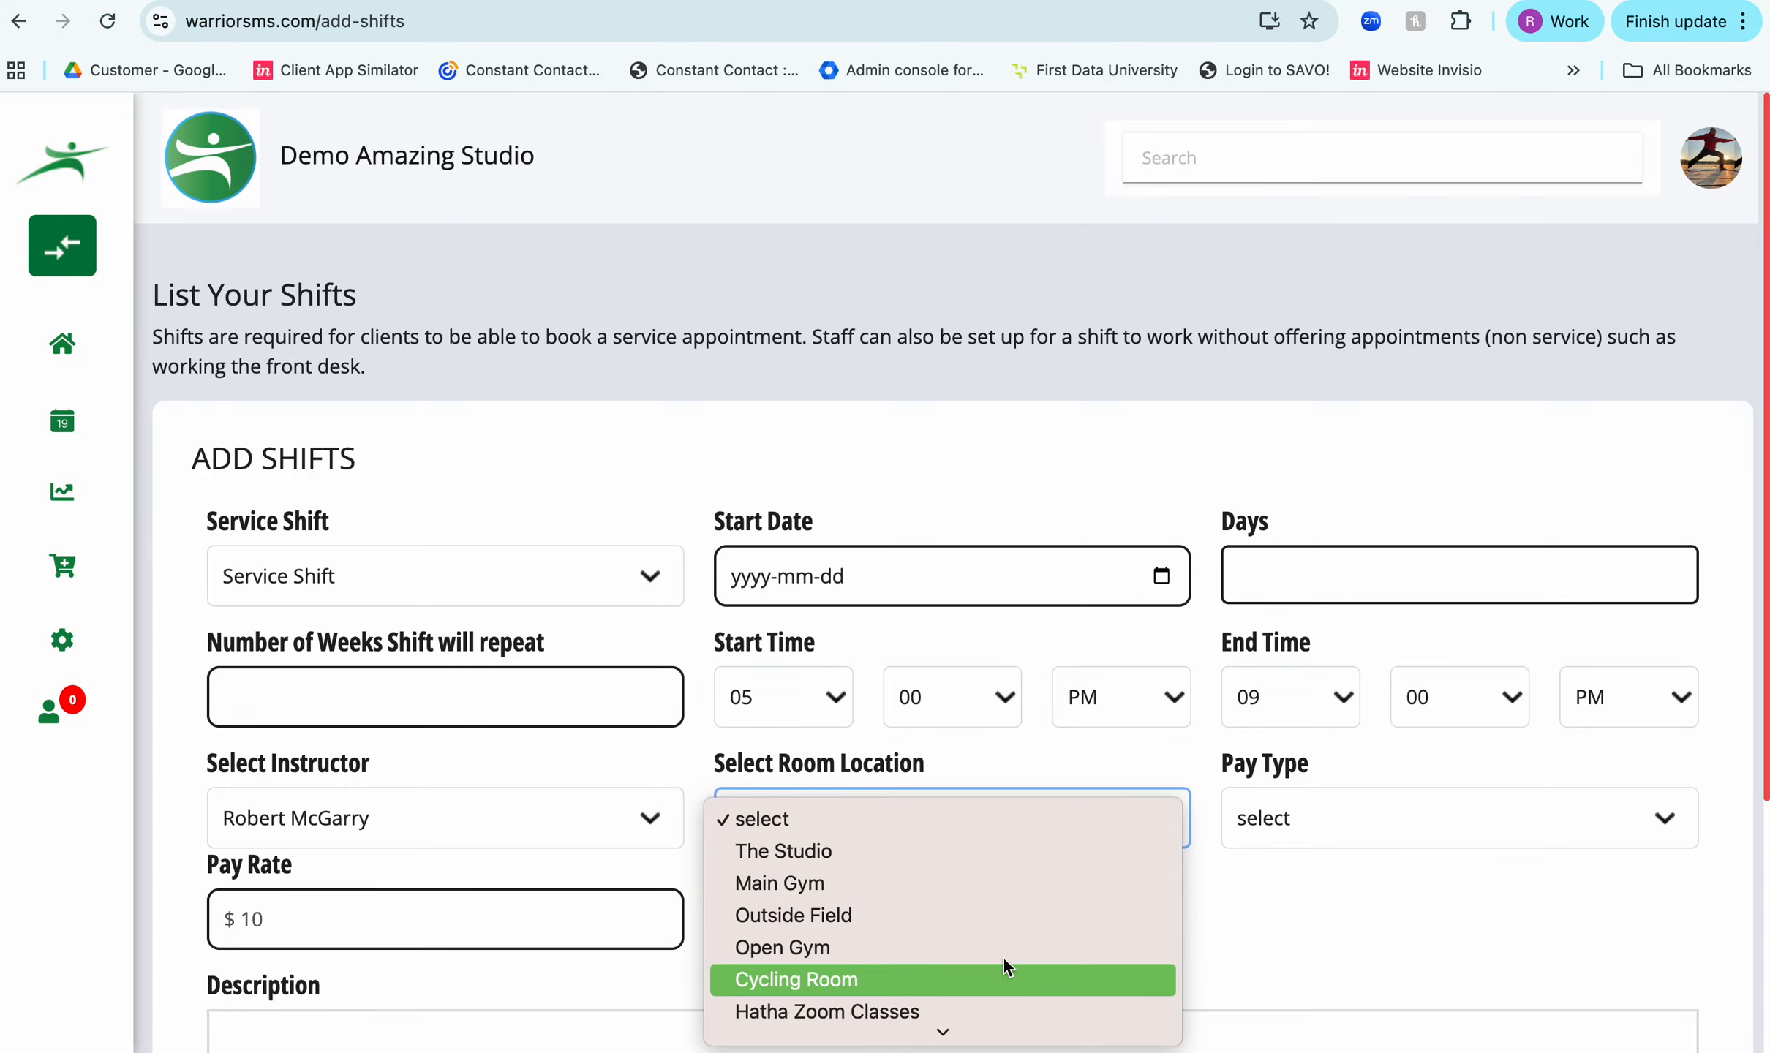
left_click(958, 852)
- Set the shift's pay type to Hourly and its pay rate to 15
left_click(1466, 818)
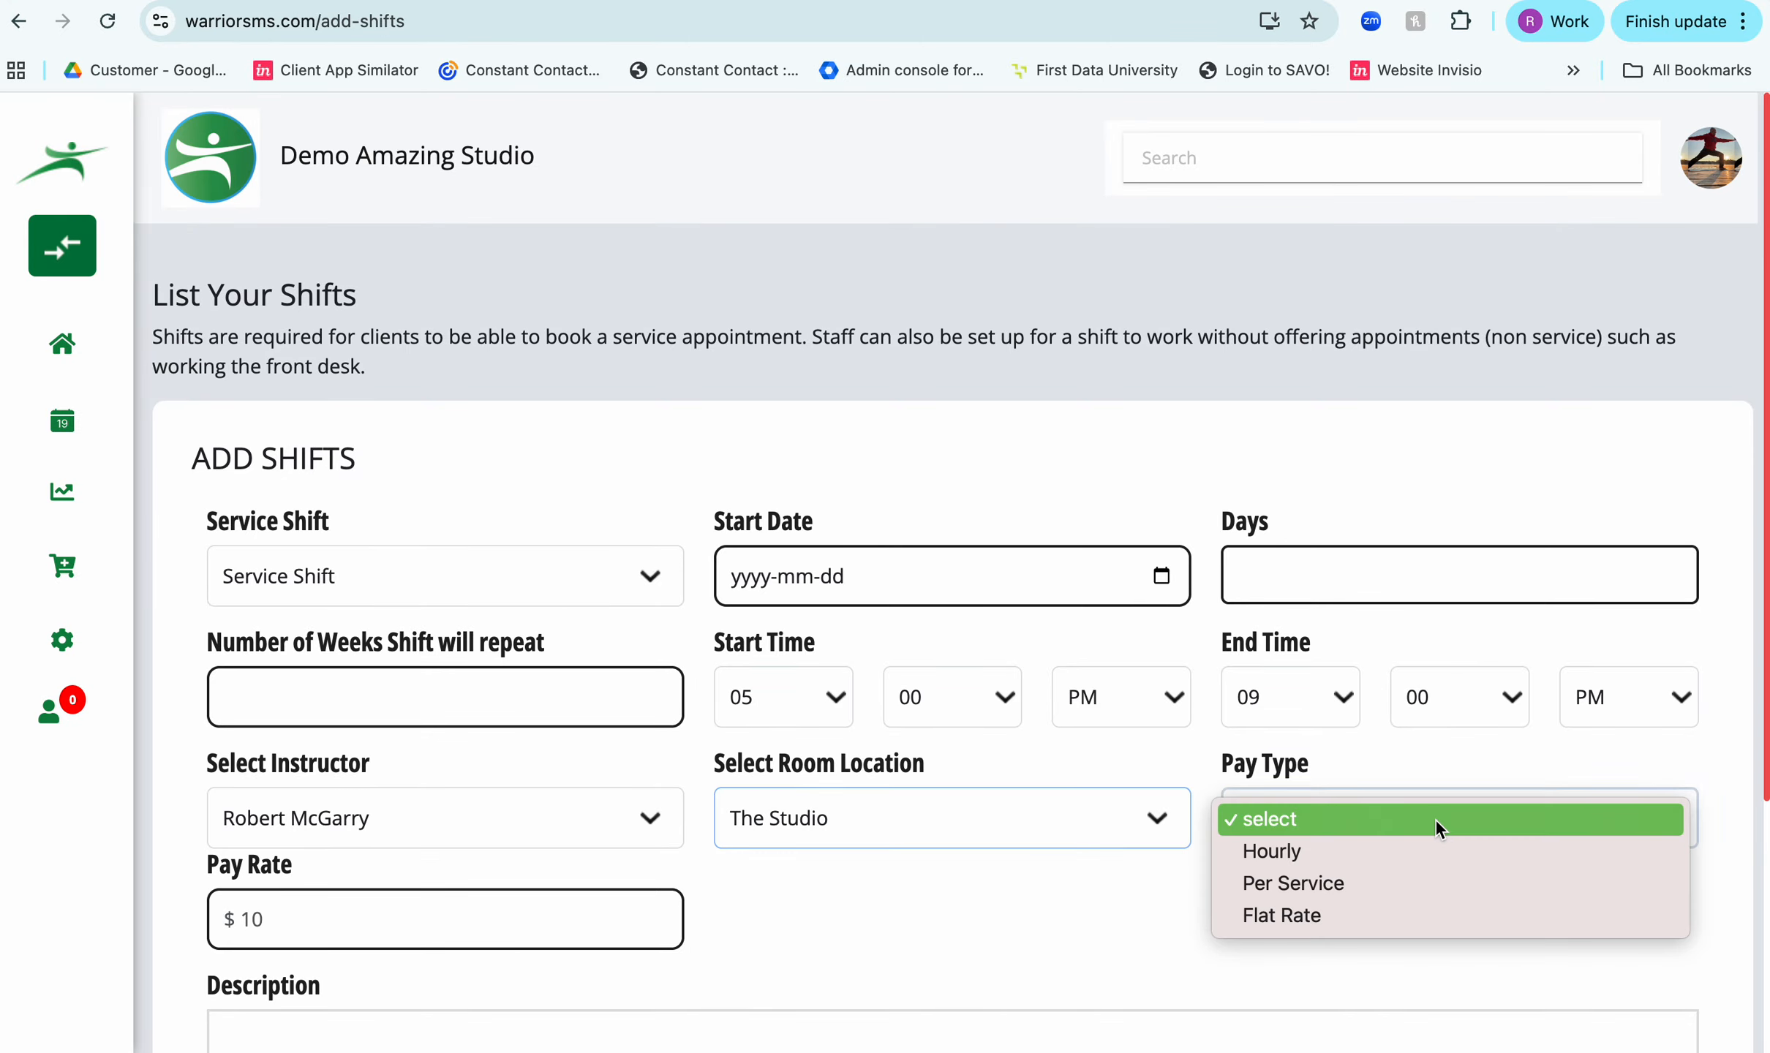
left_click(1411, 856)
scroll(1069, 891, "down", 2)
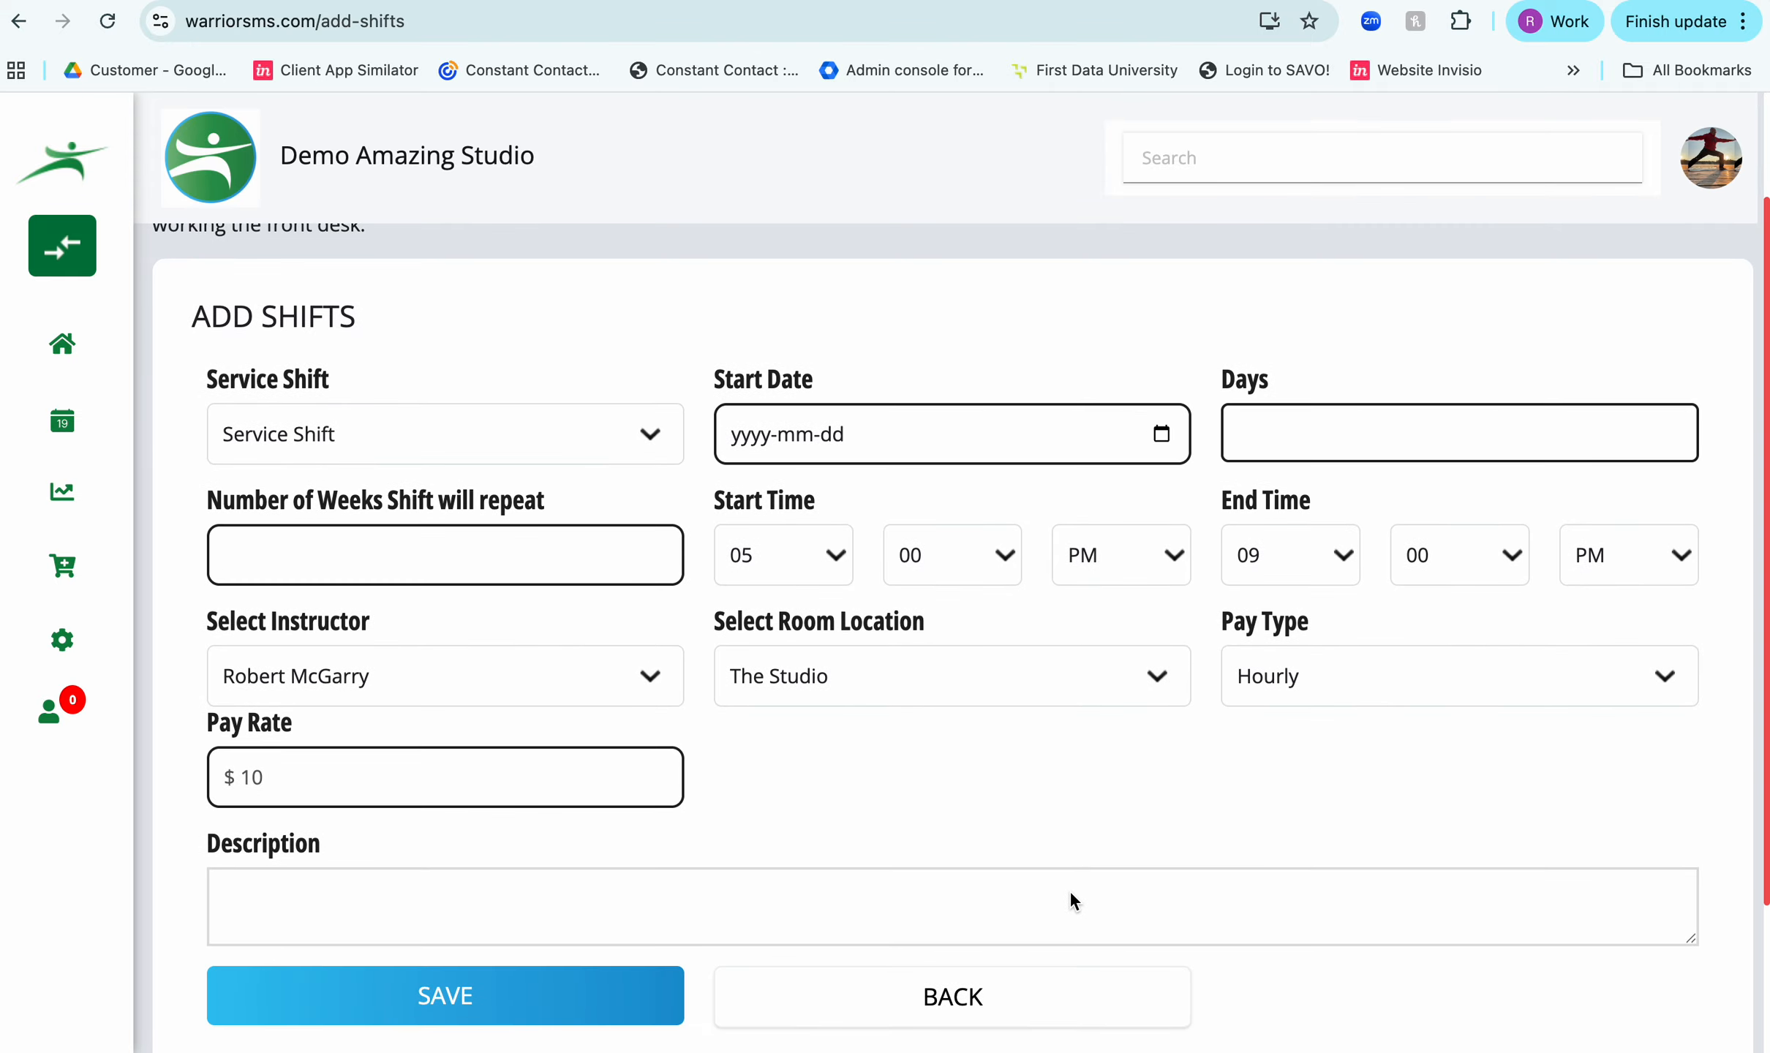
left_click(310, 764)
type("15")
- Enter the shift description "For personal training" and try to save the shift
left_click(352, 904)
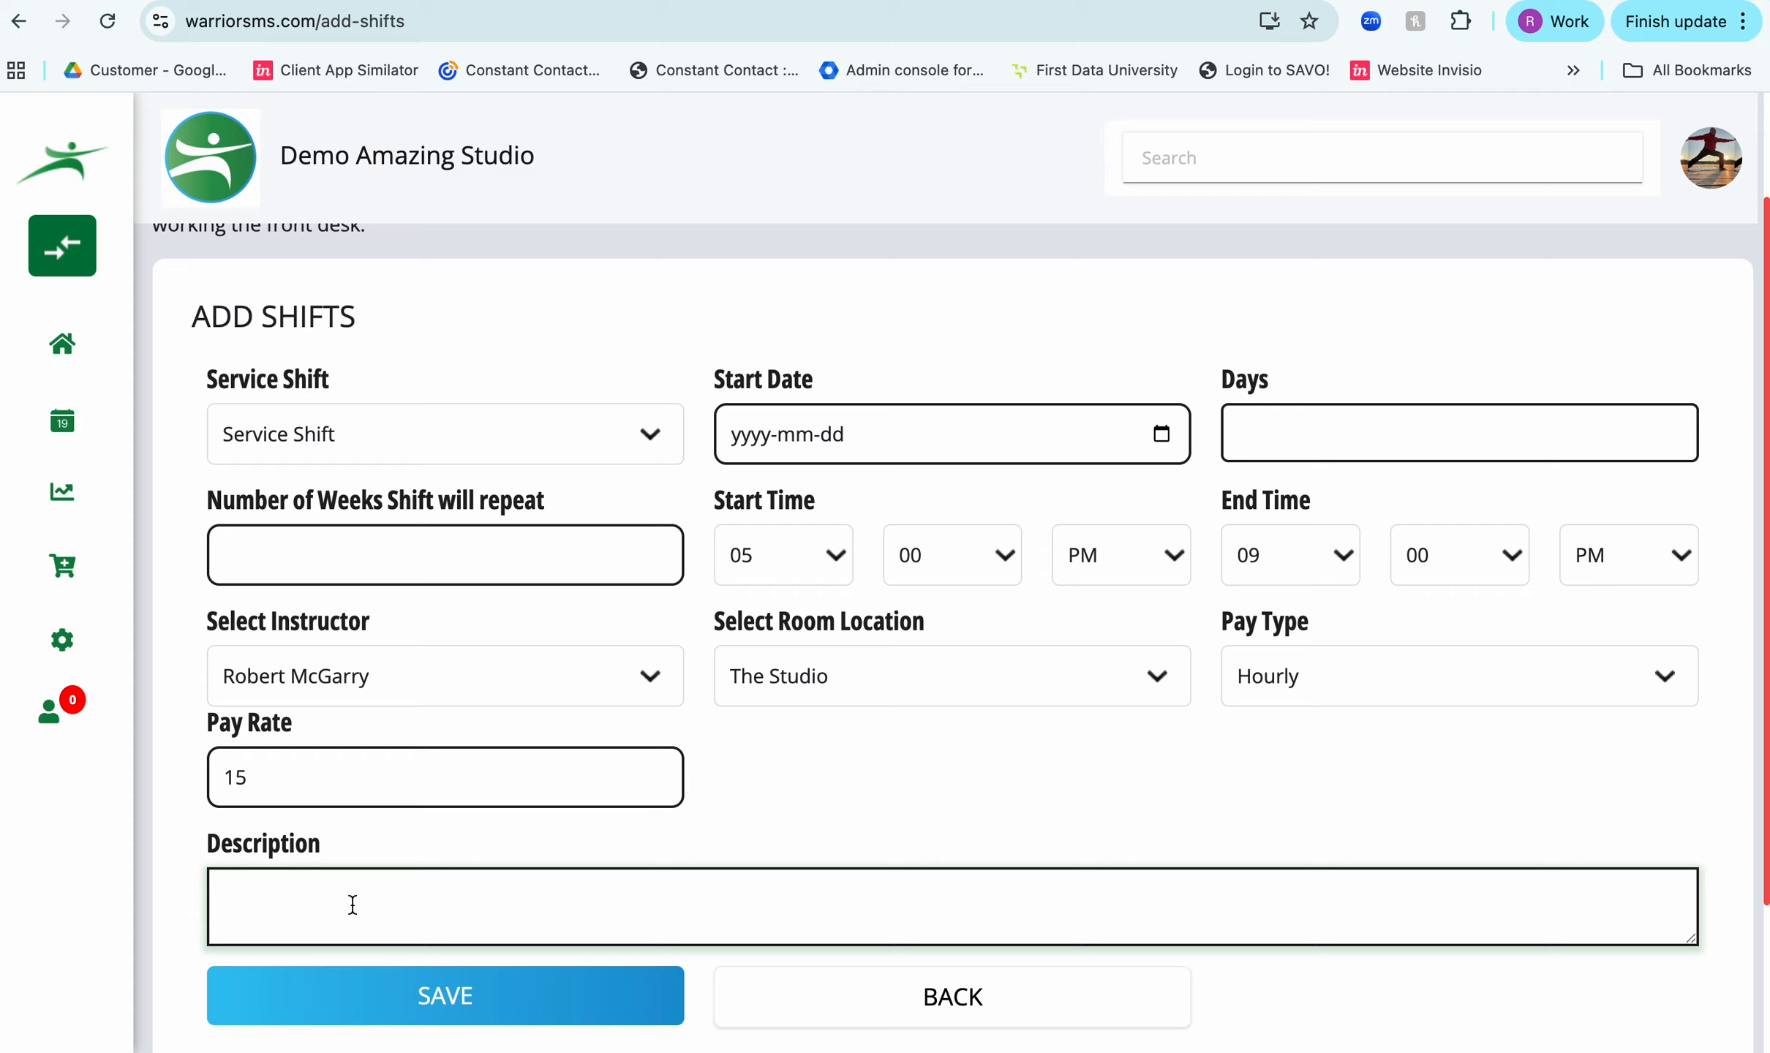
type("For personal training")
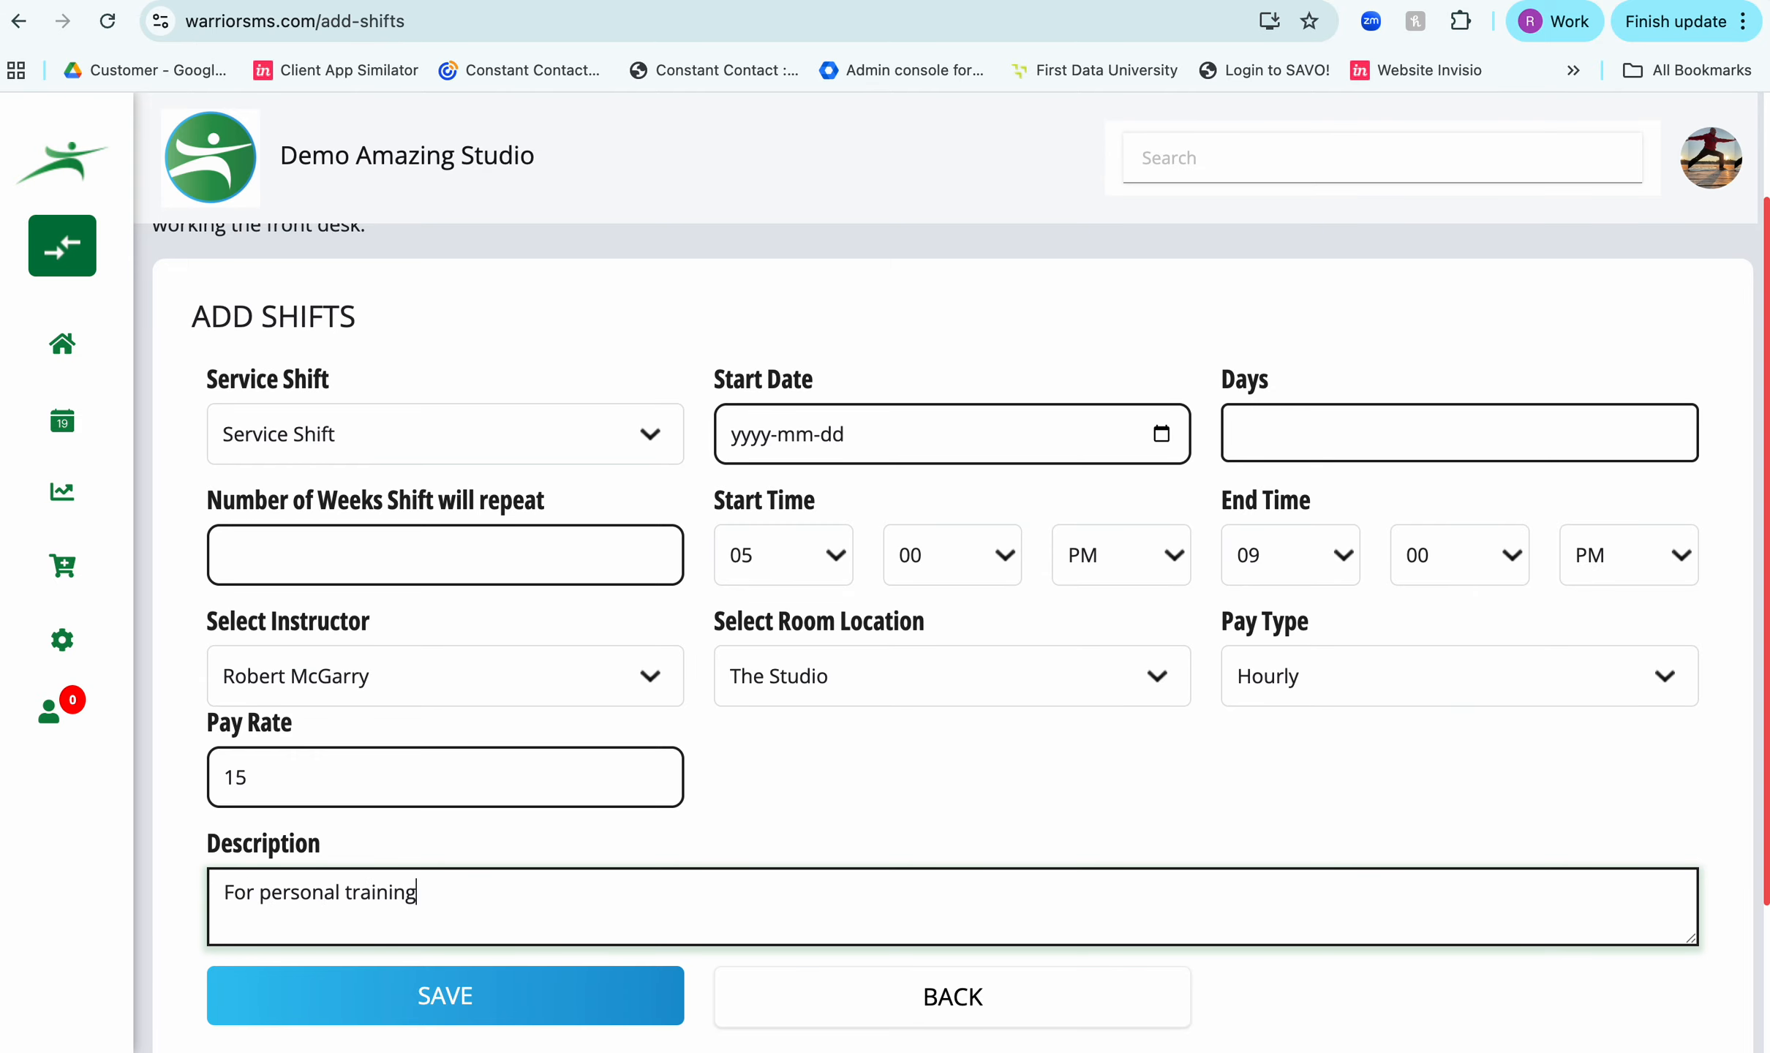
left_click(344, 995)
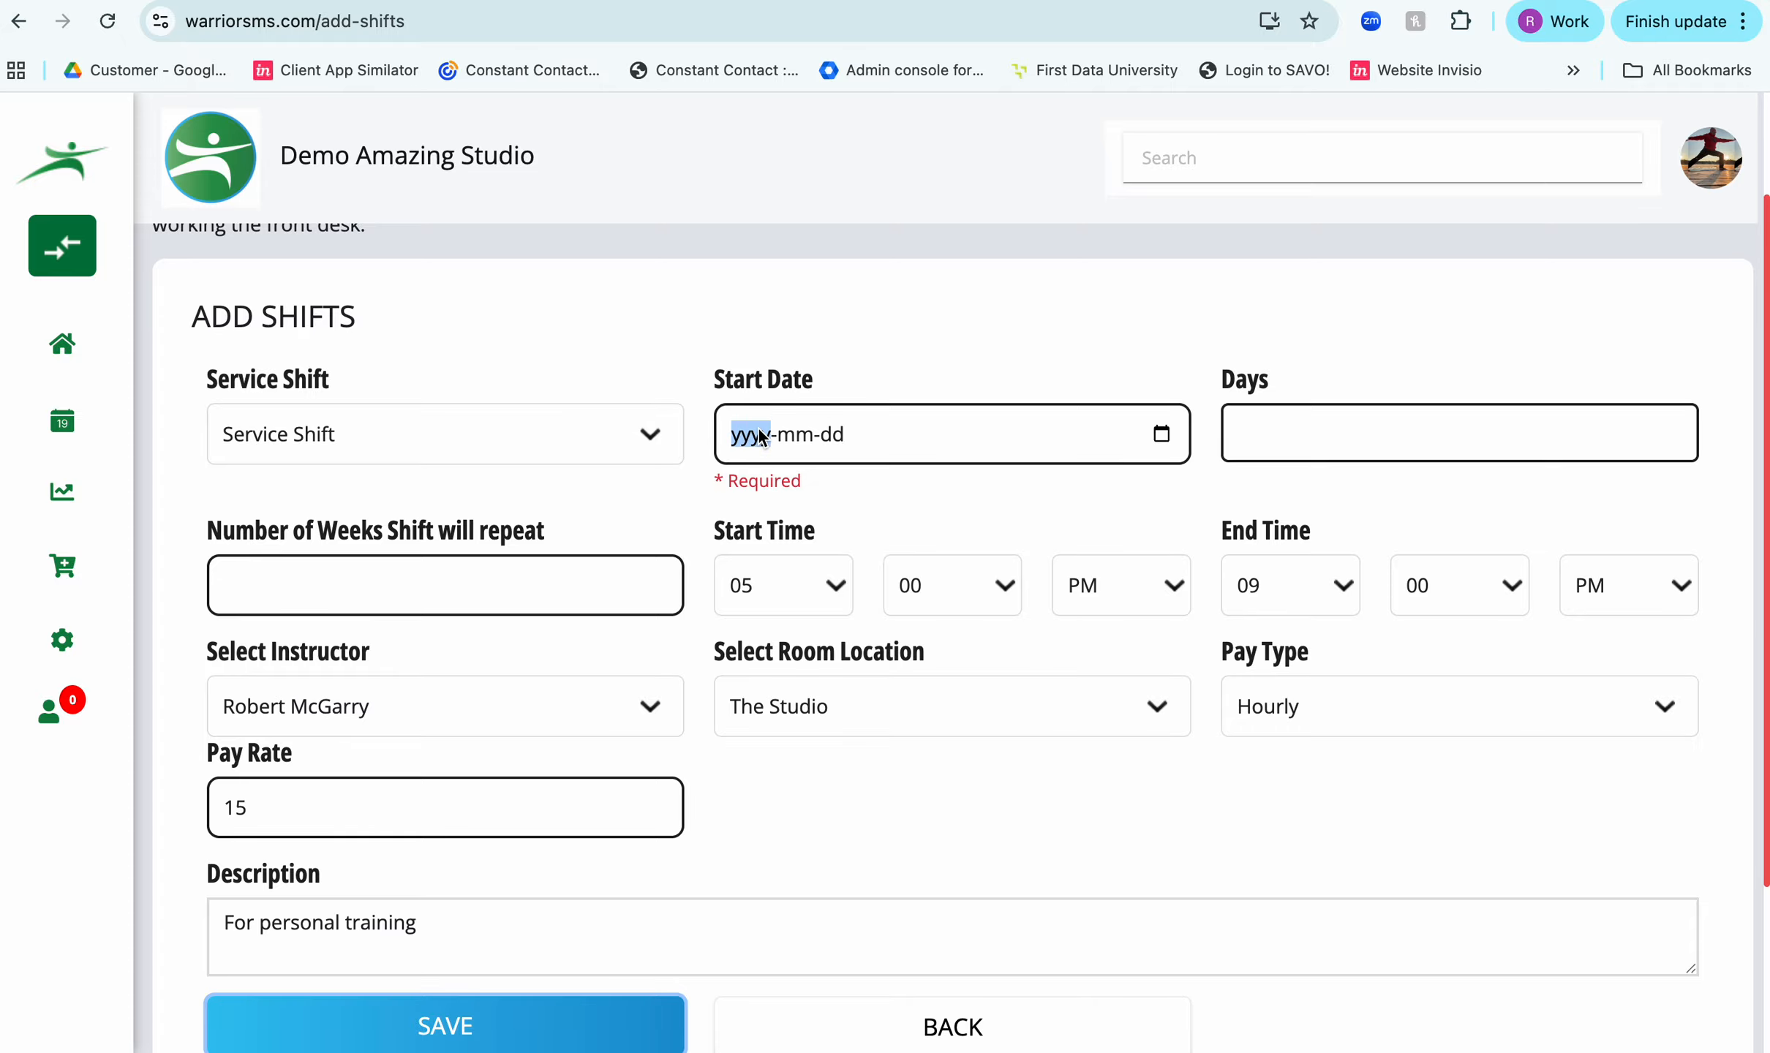
- Set the shift's start date to 2026-04-13 and save the shift
left_click(1161, 435)
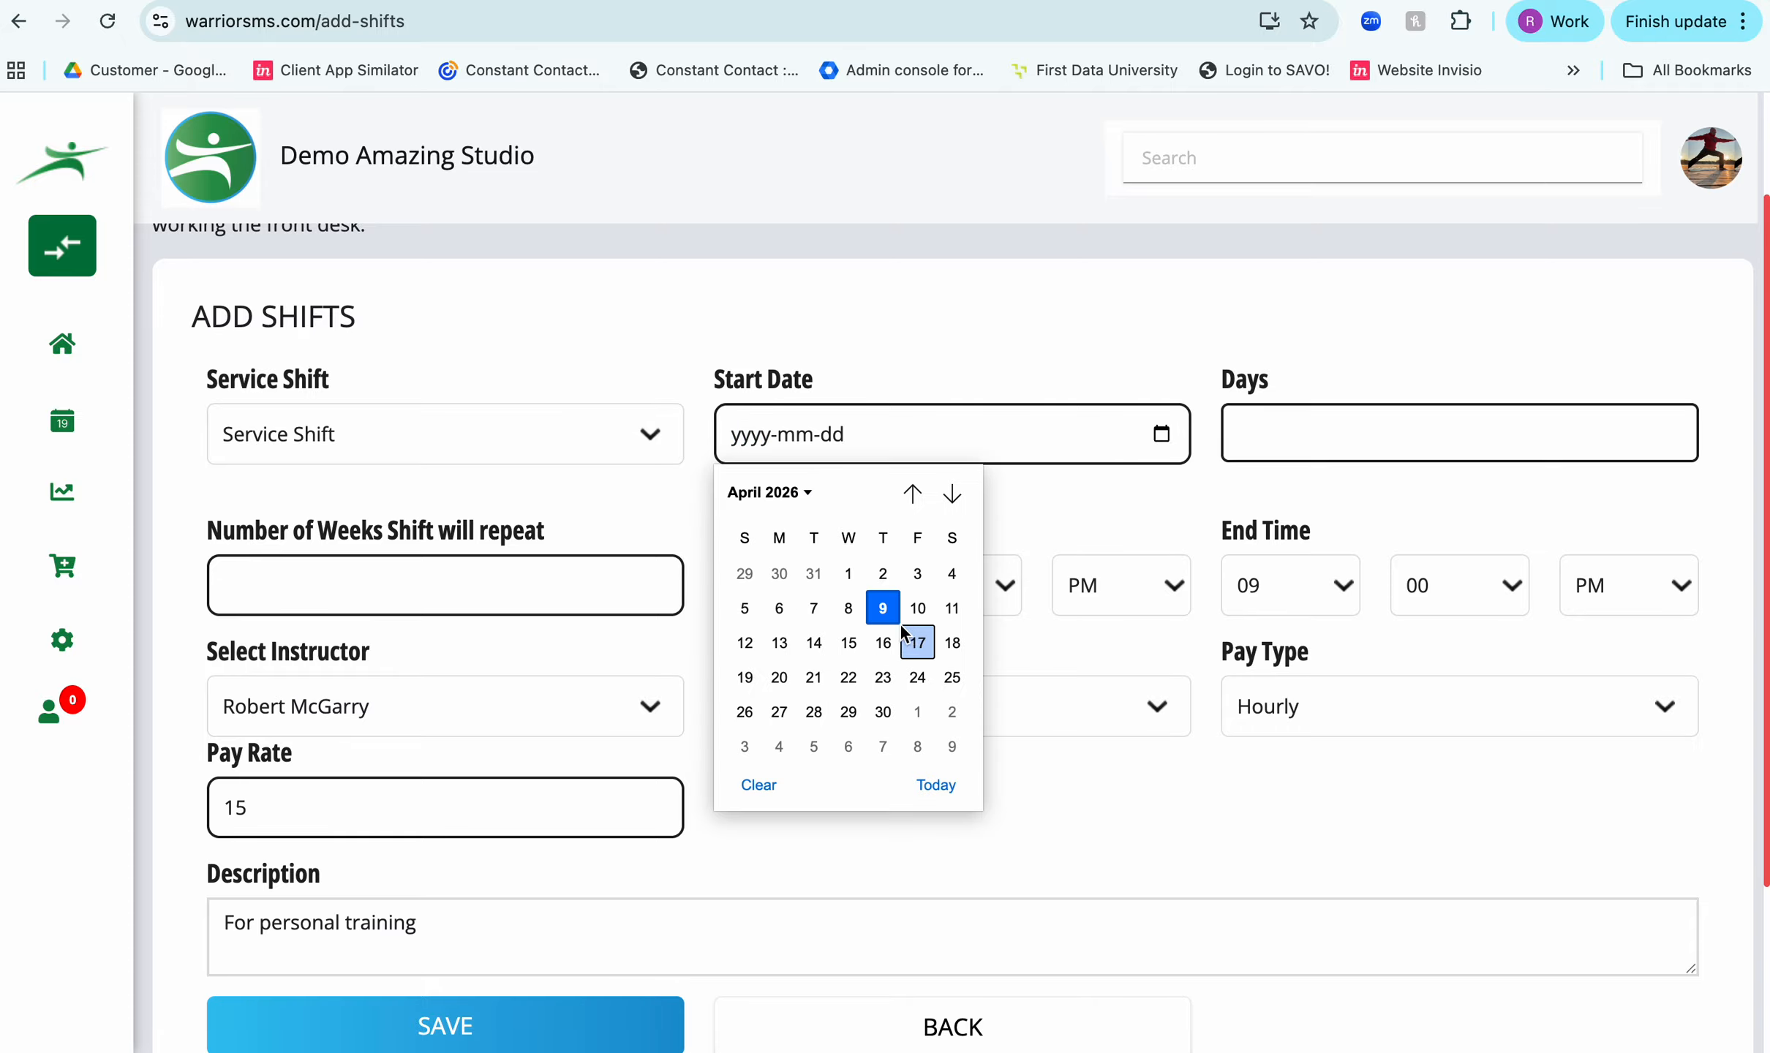
left_click(781, 642)
scroll(538, 915, "down", 1)
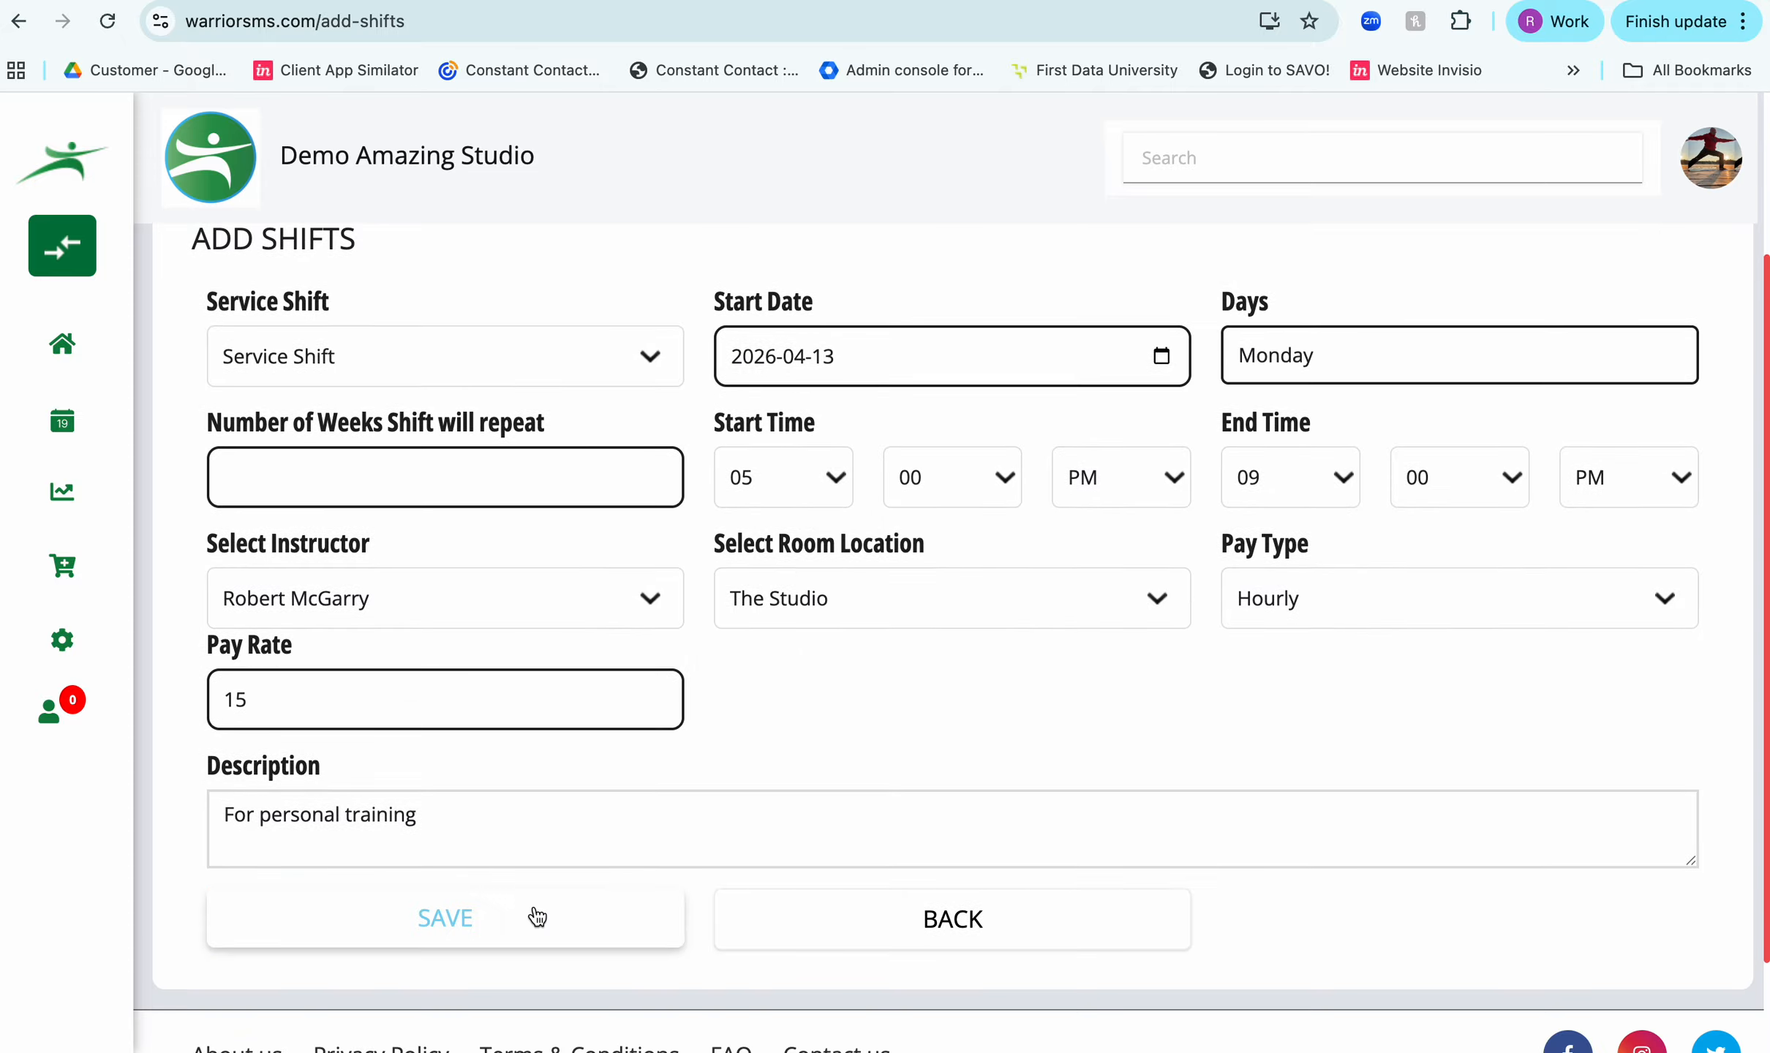
left_click(481, 925)
left_click(925, 774)
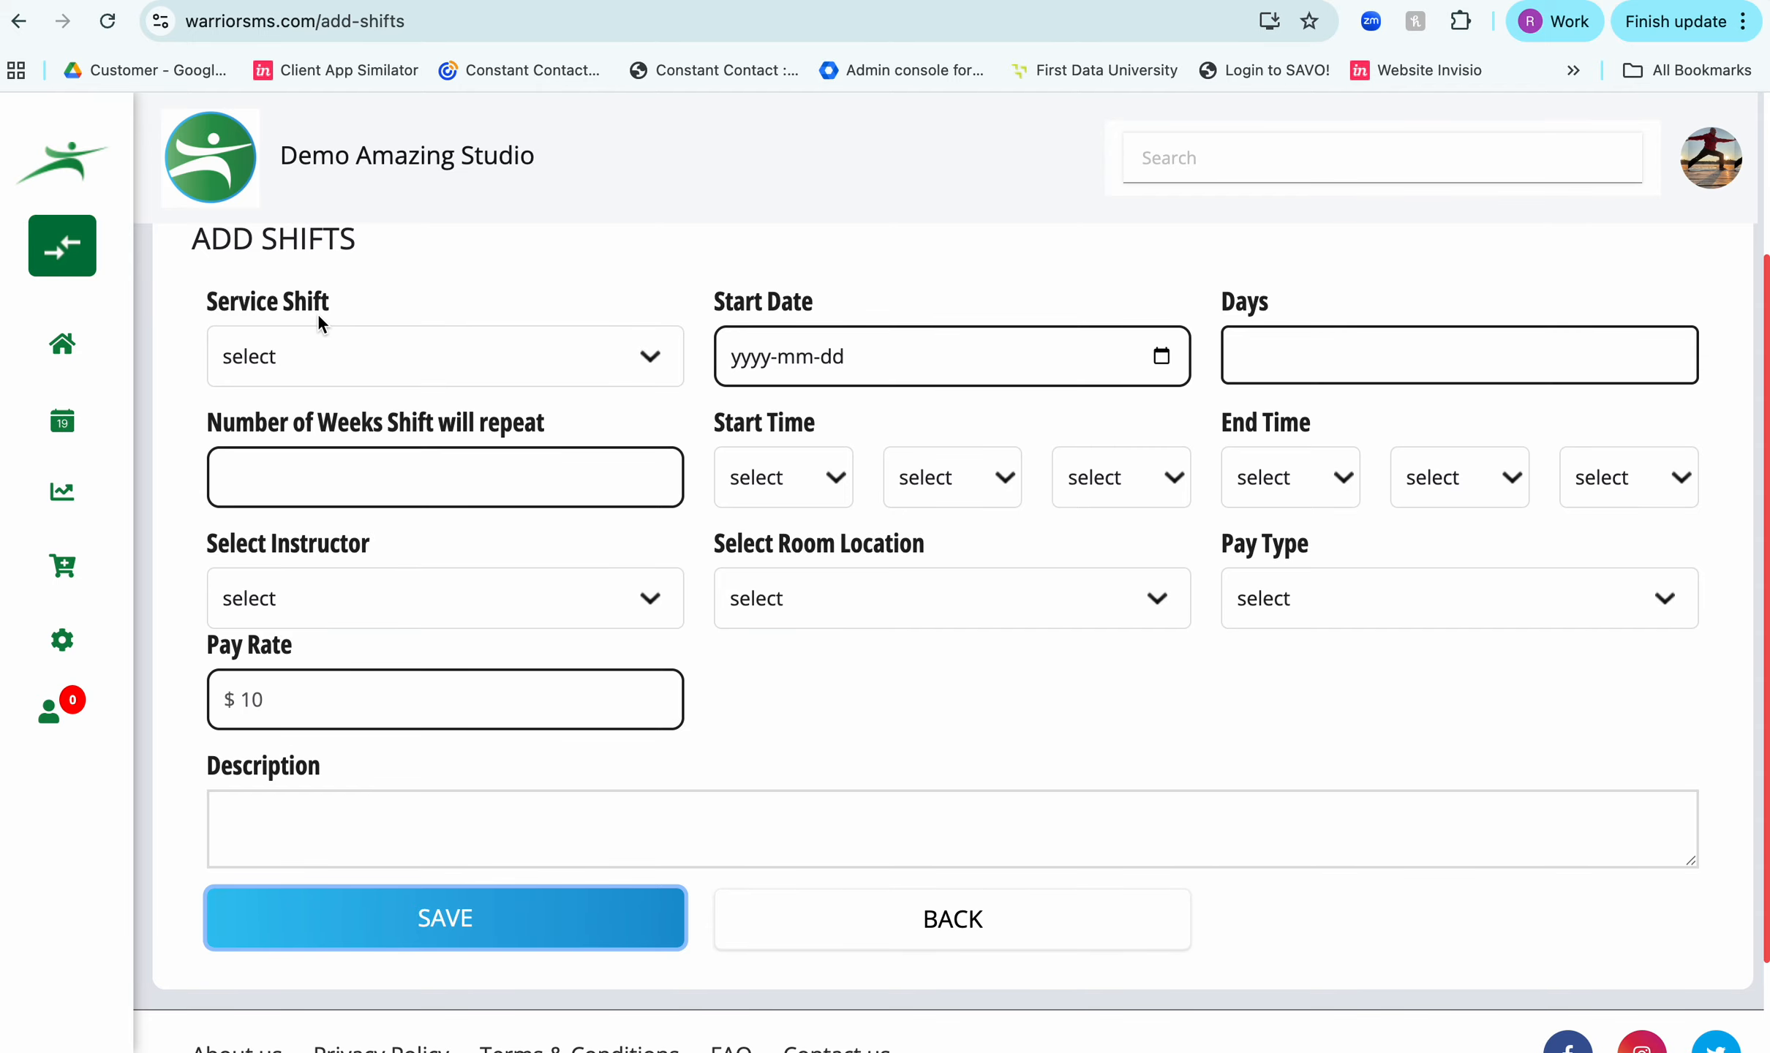
- Start booking an appointment, search the clients for "Warrior de" and select the first matching demo user
left_click(63, 569)
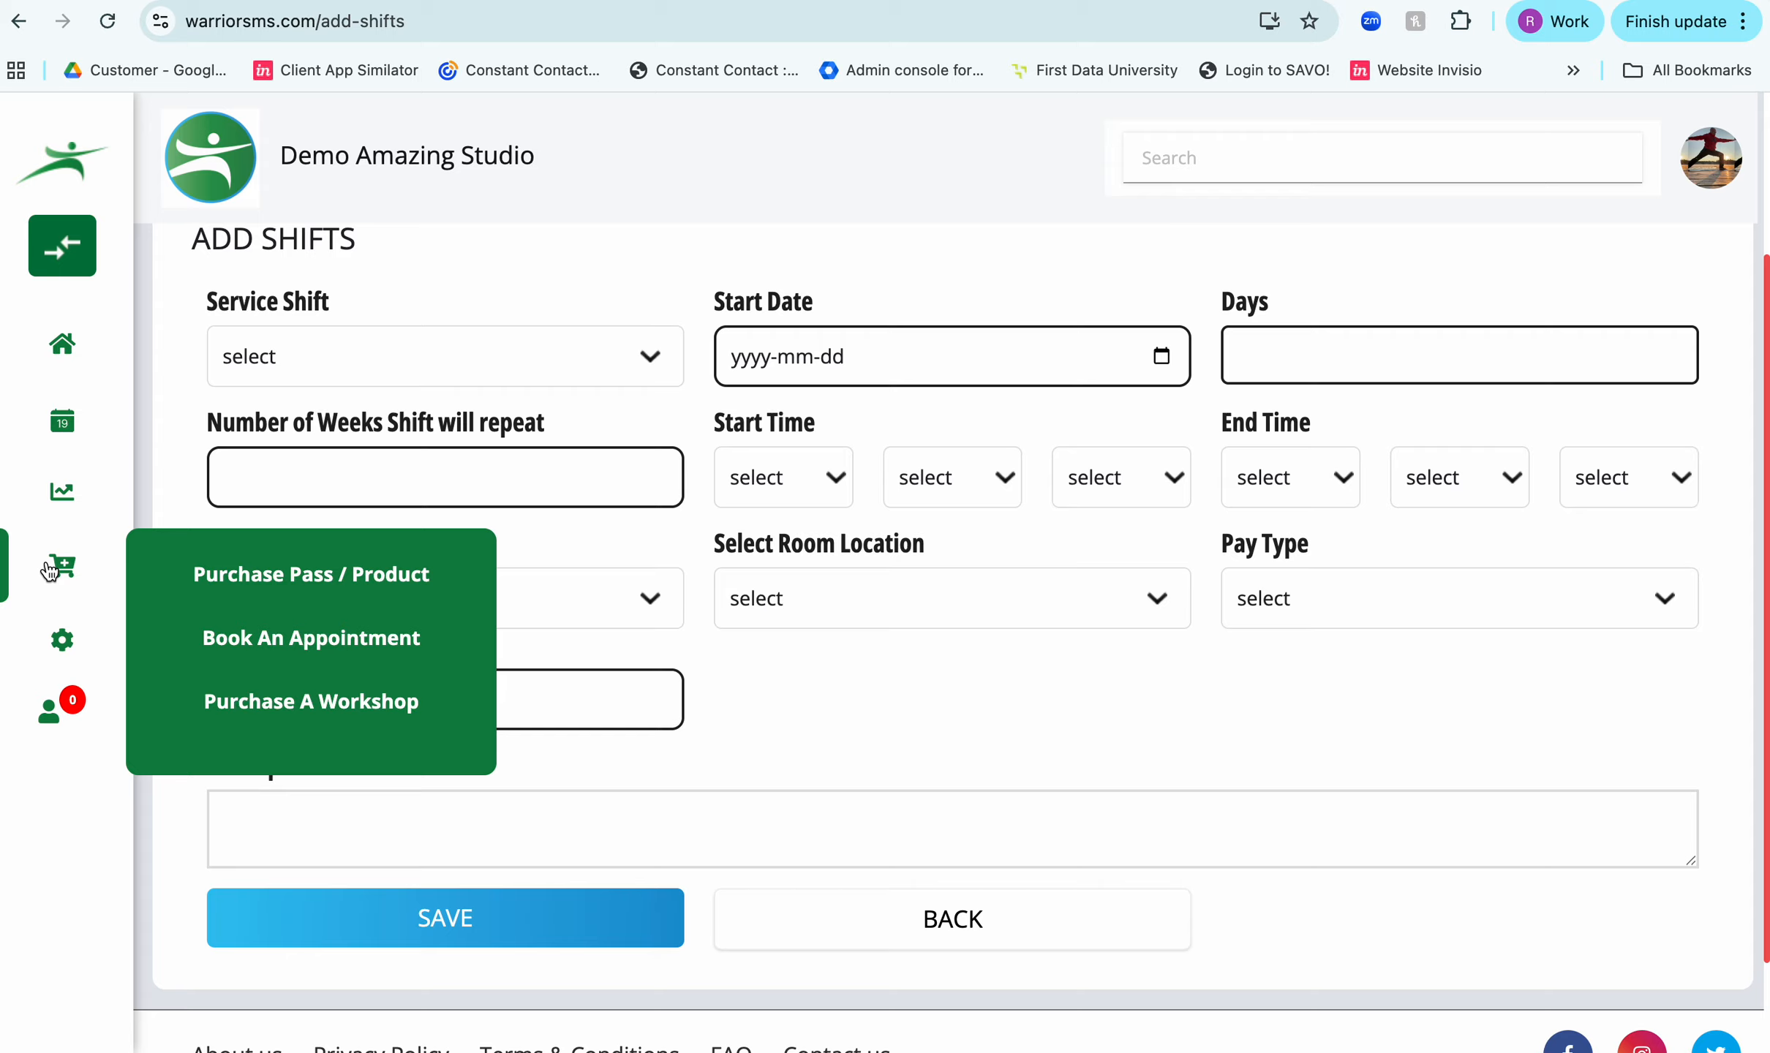
left_click(287, 639)
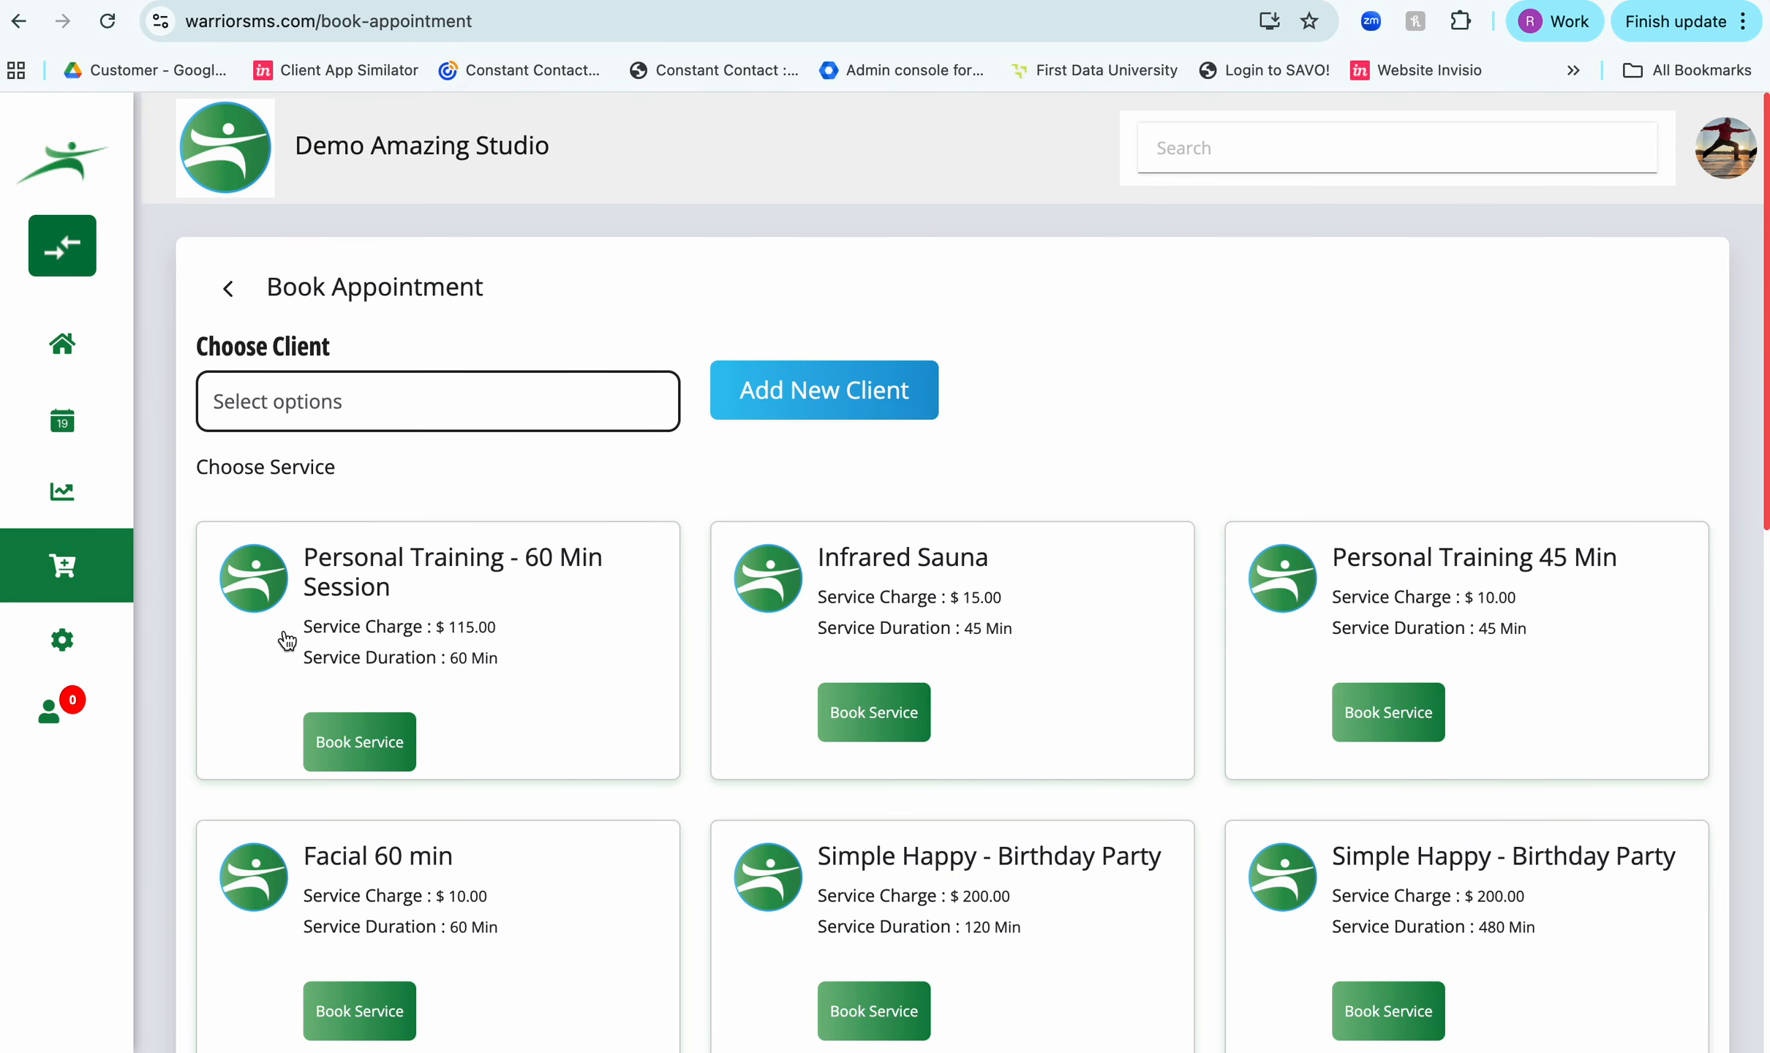
left_click(283, 408)
type("Wawrrior")
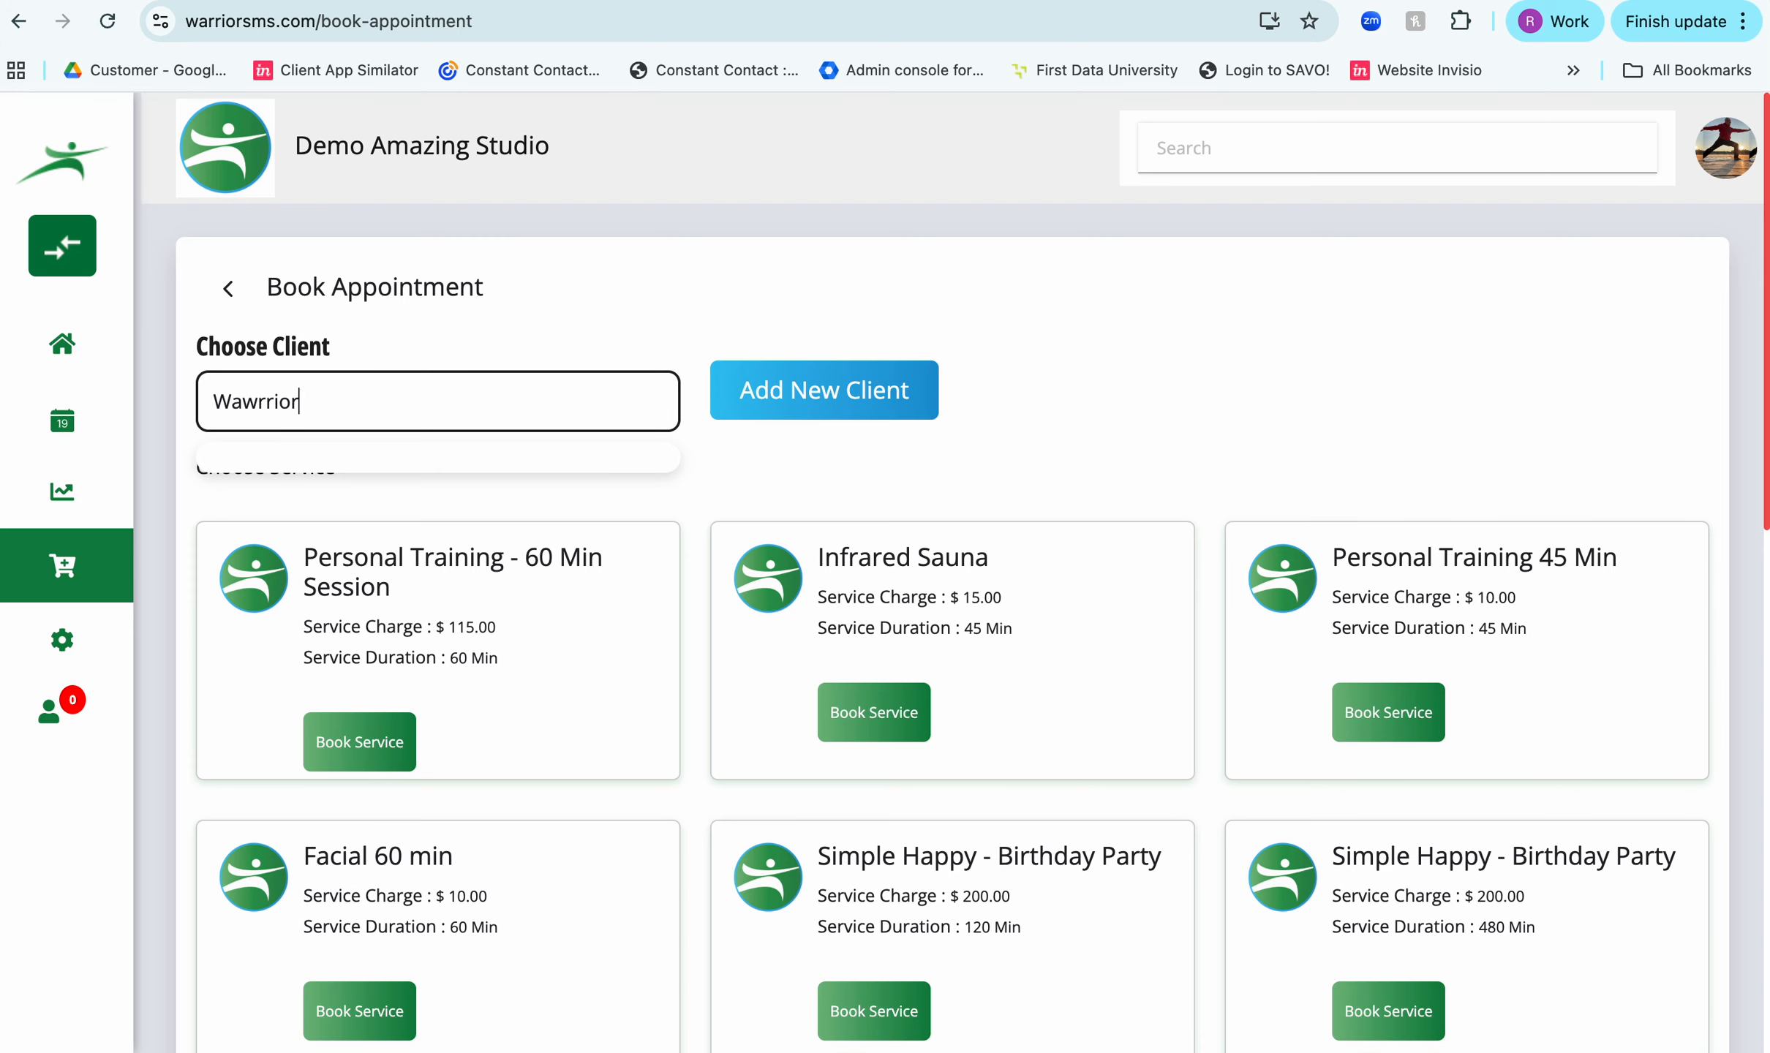
key("BackSpace")
key("BackSpace")
key("BackSpace")
key("BackSpace")
key("BackSpace")
key("BackSpace")
type("rrior ")
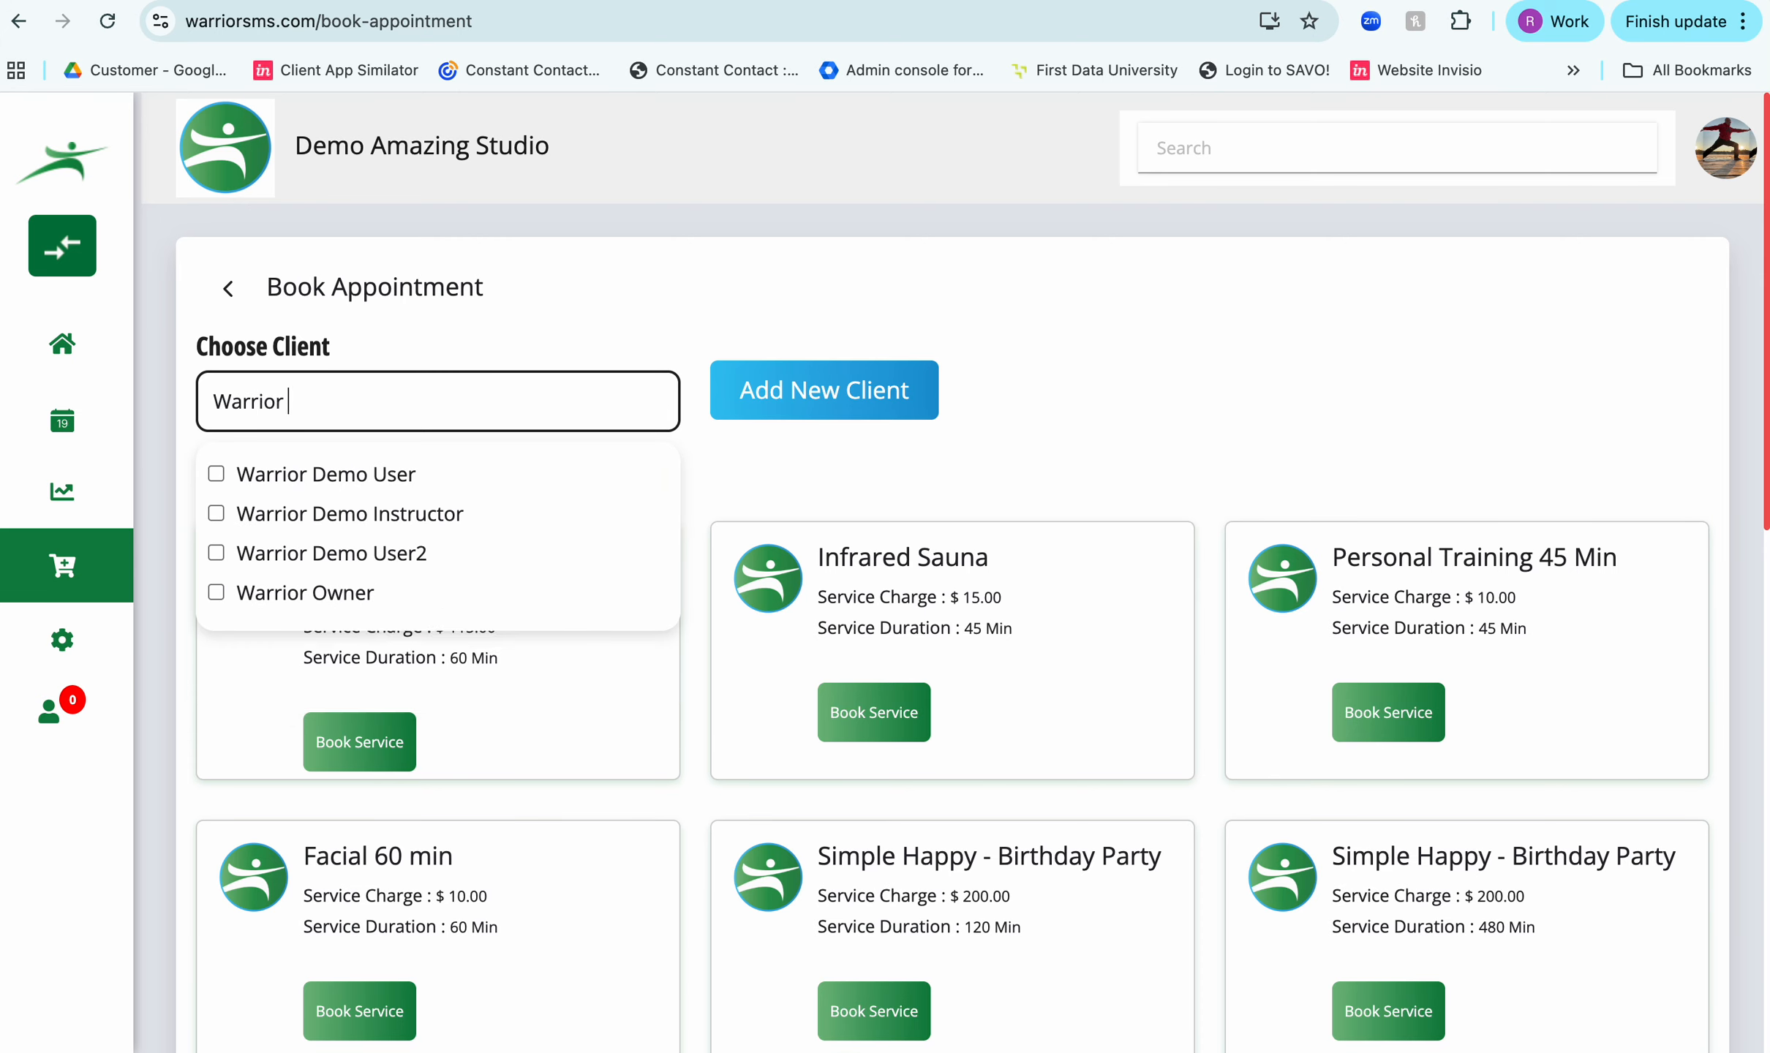
type("d")
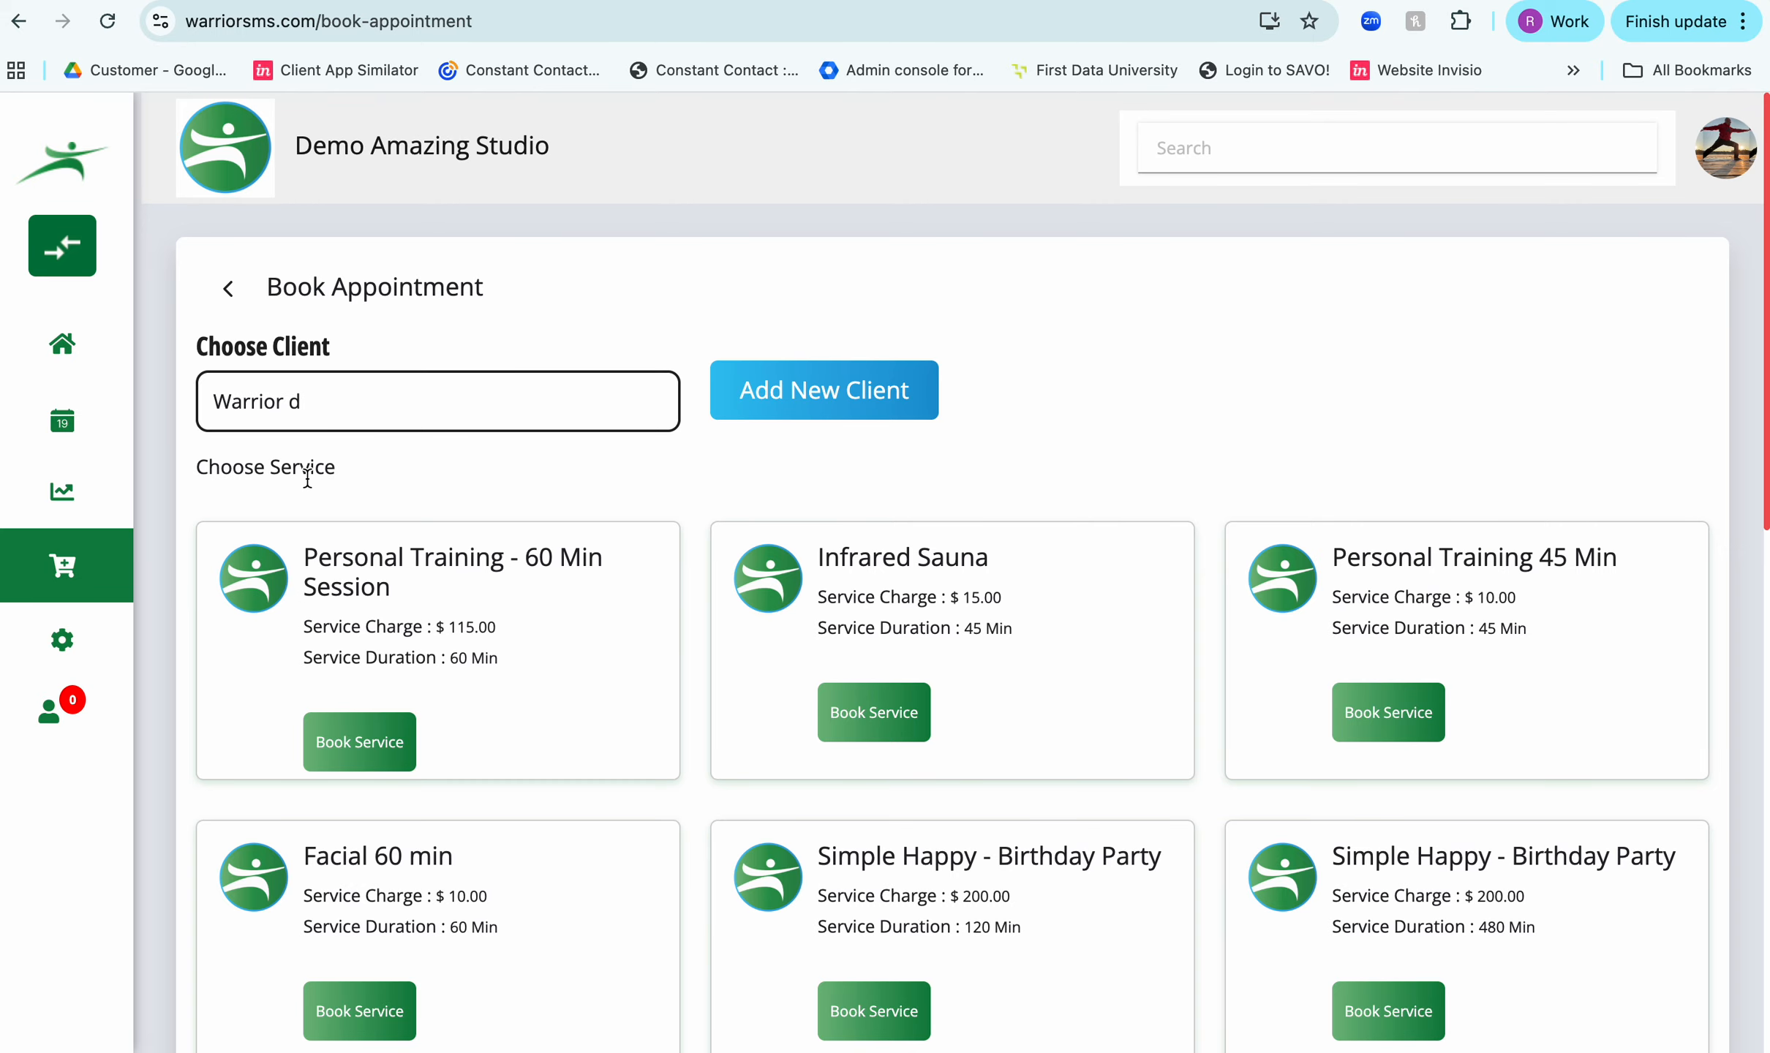
type("e")
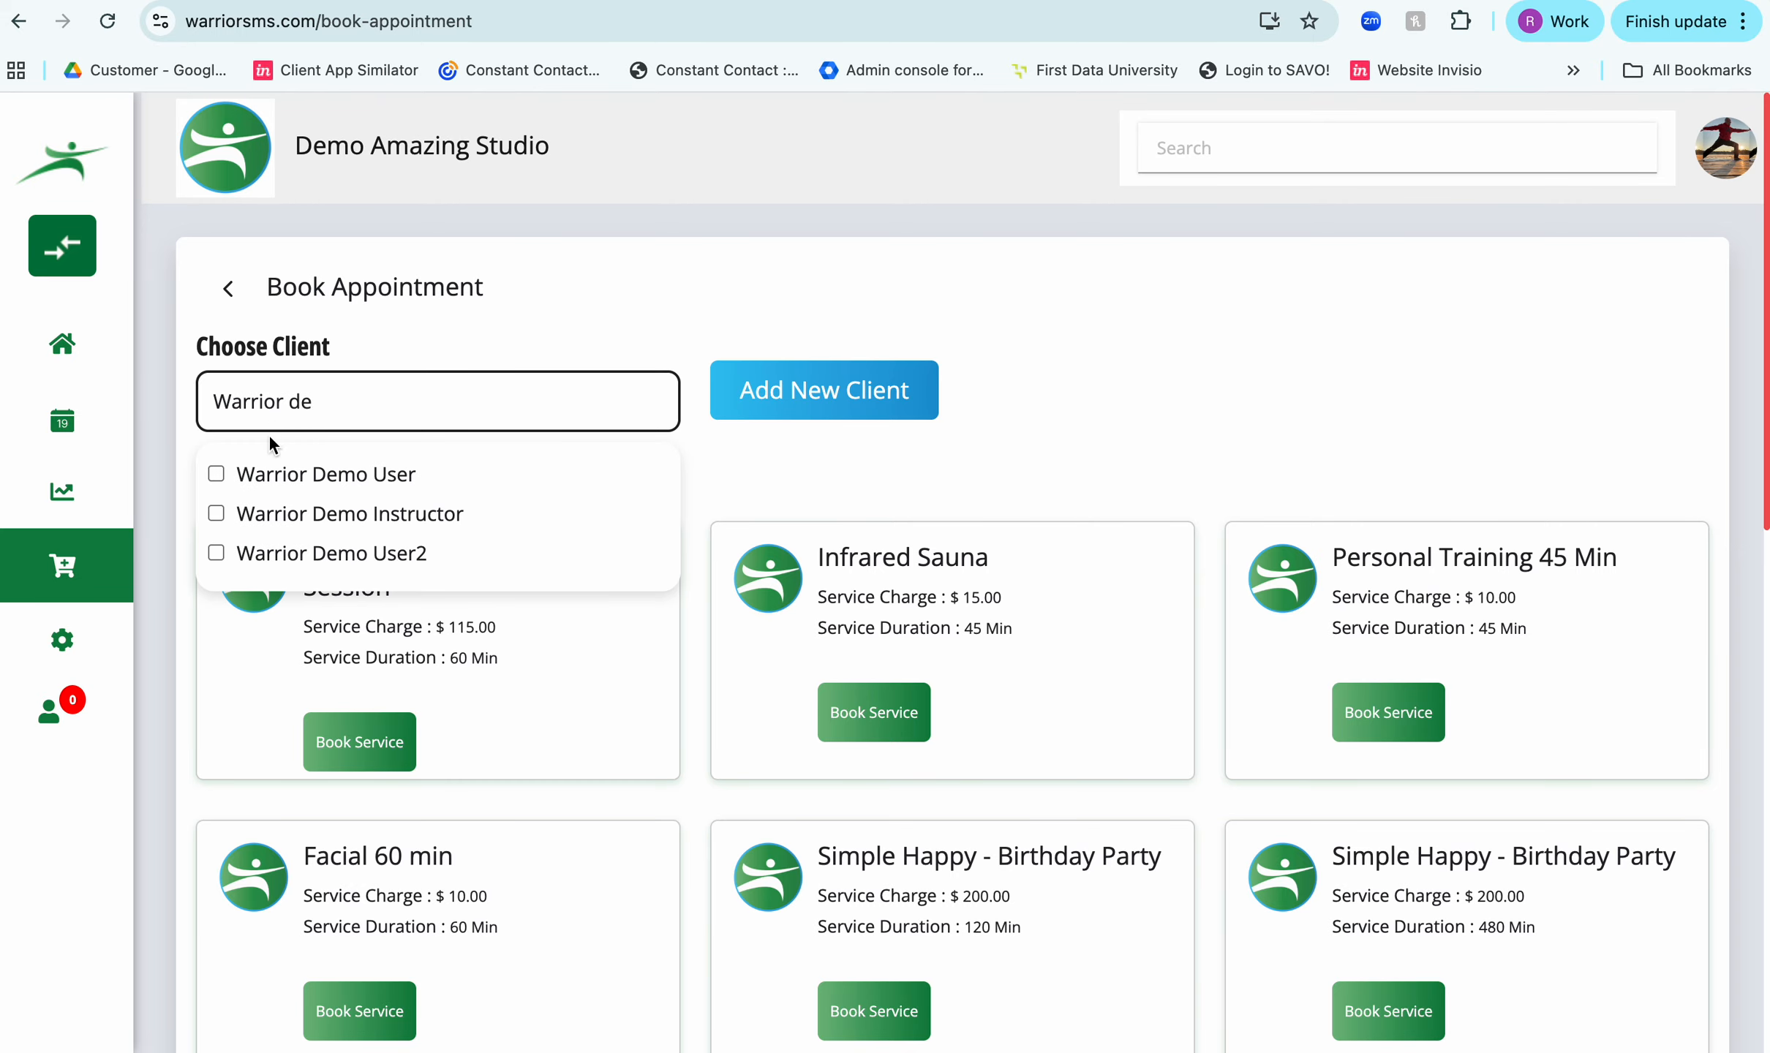
left_click(216, 474)
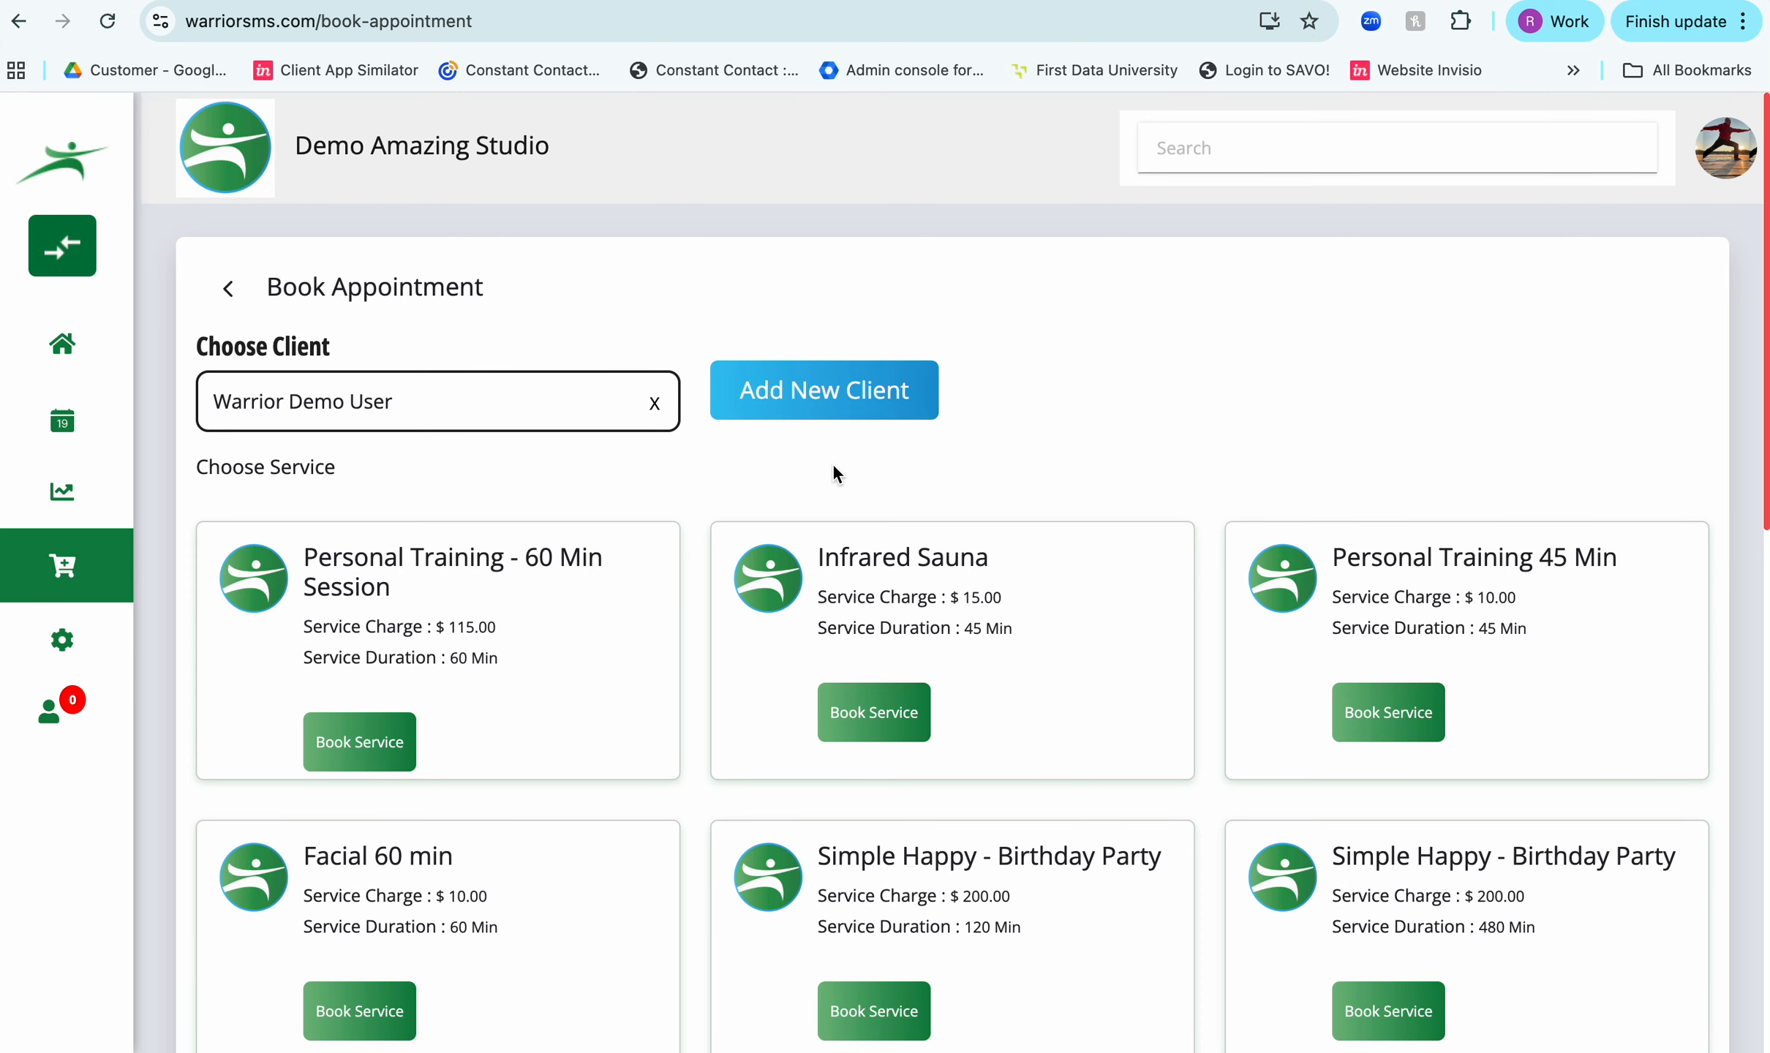
- Choose the Personal Training - 60 Min Session service at $115.00 and book it with the second listed instructor
scroll(832, 463, "down", 3)
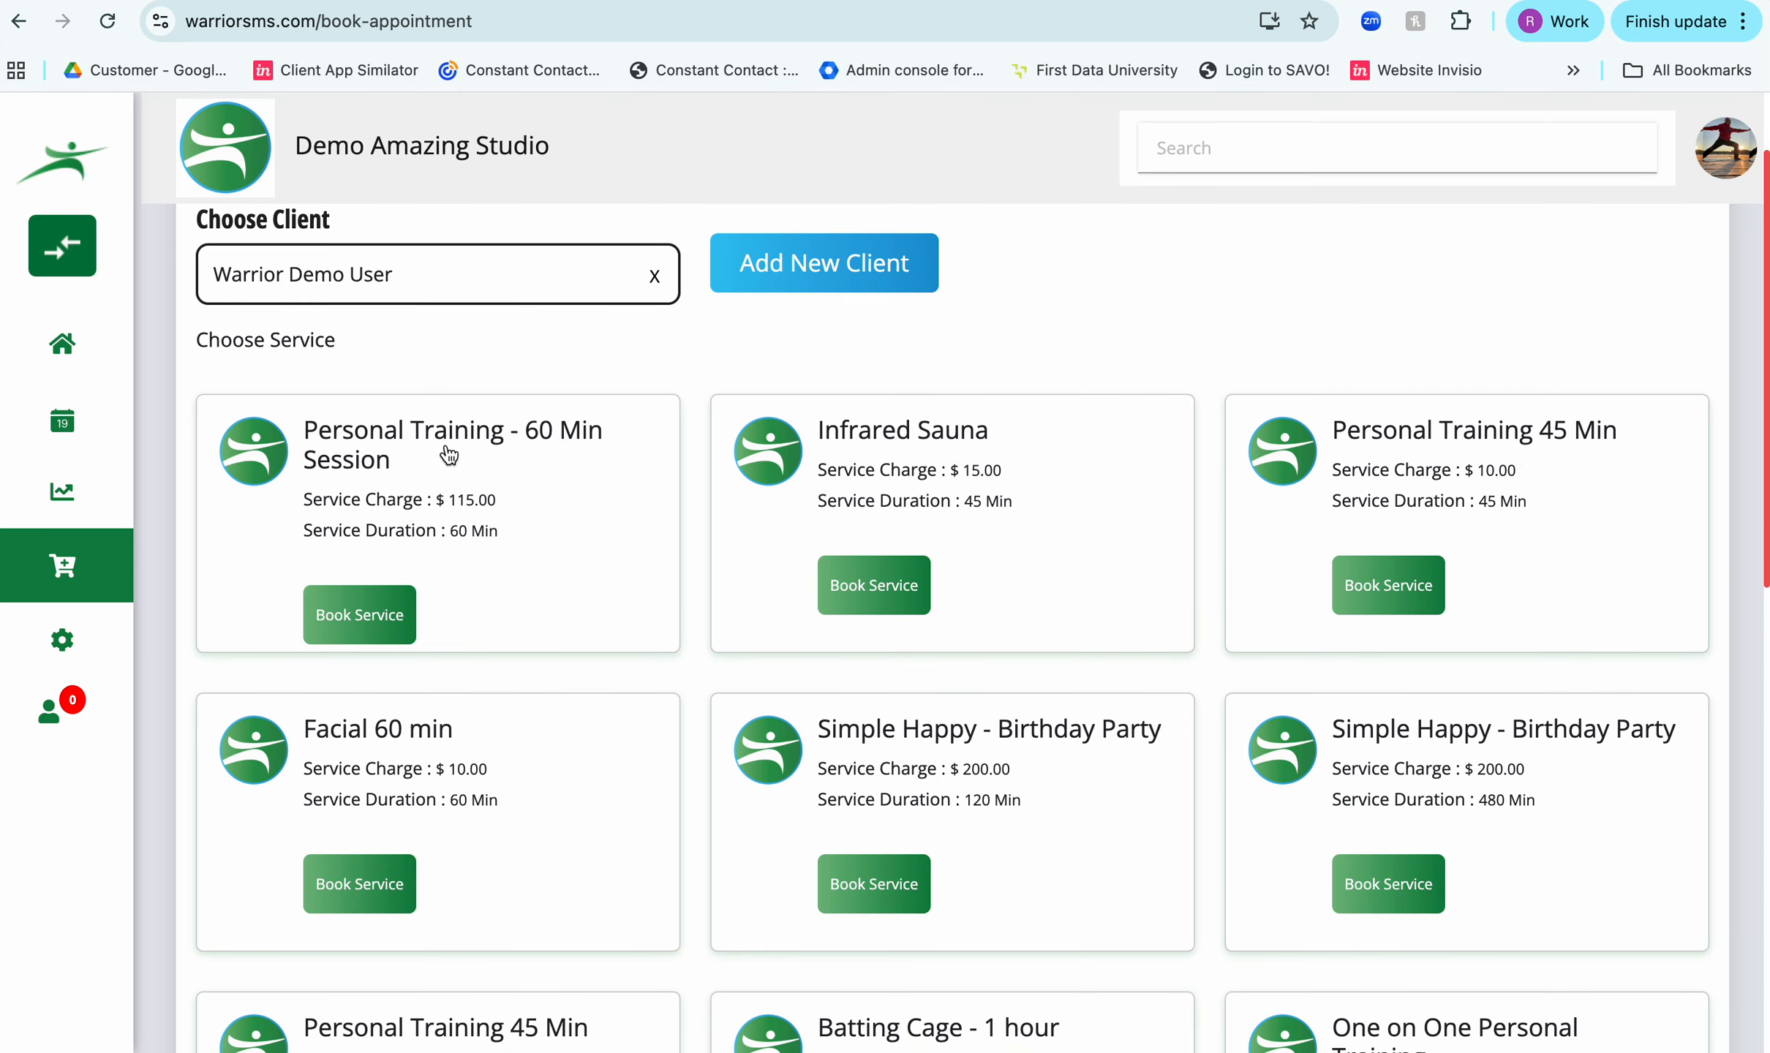
left_click(360, 616)
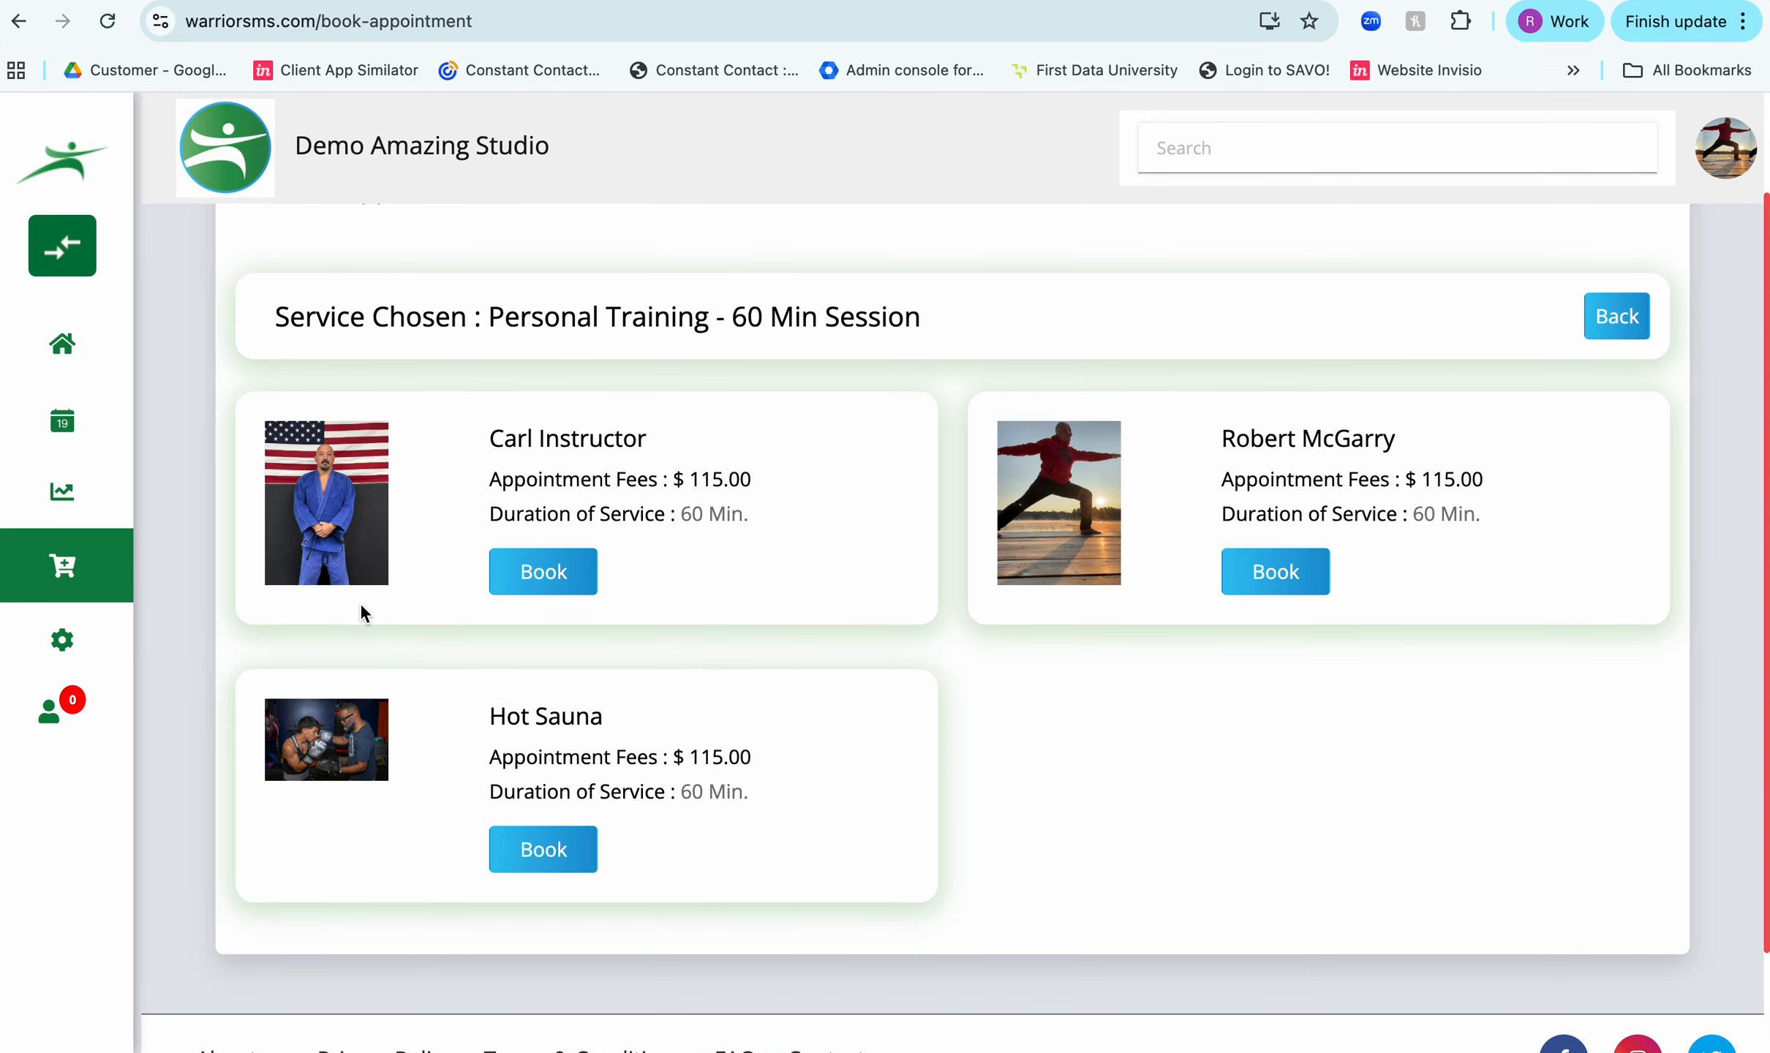
scroll(360, 614, "down", 1)
left_click(1294, 515)
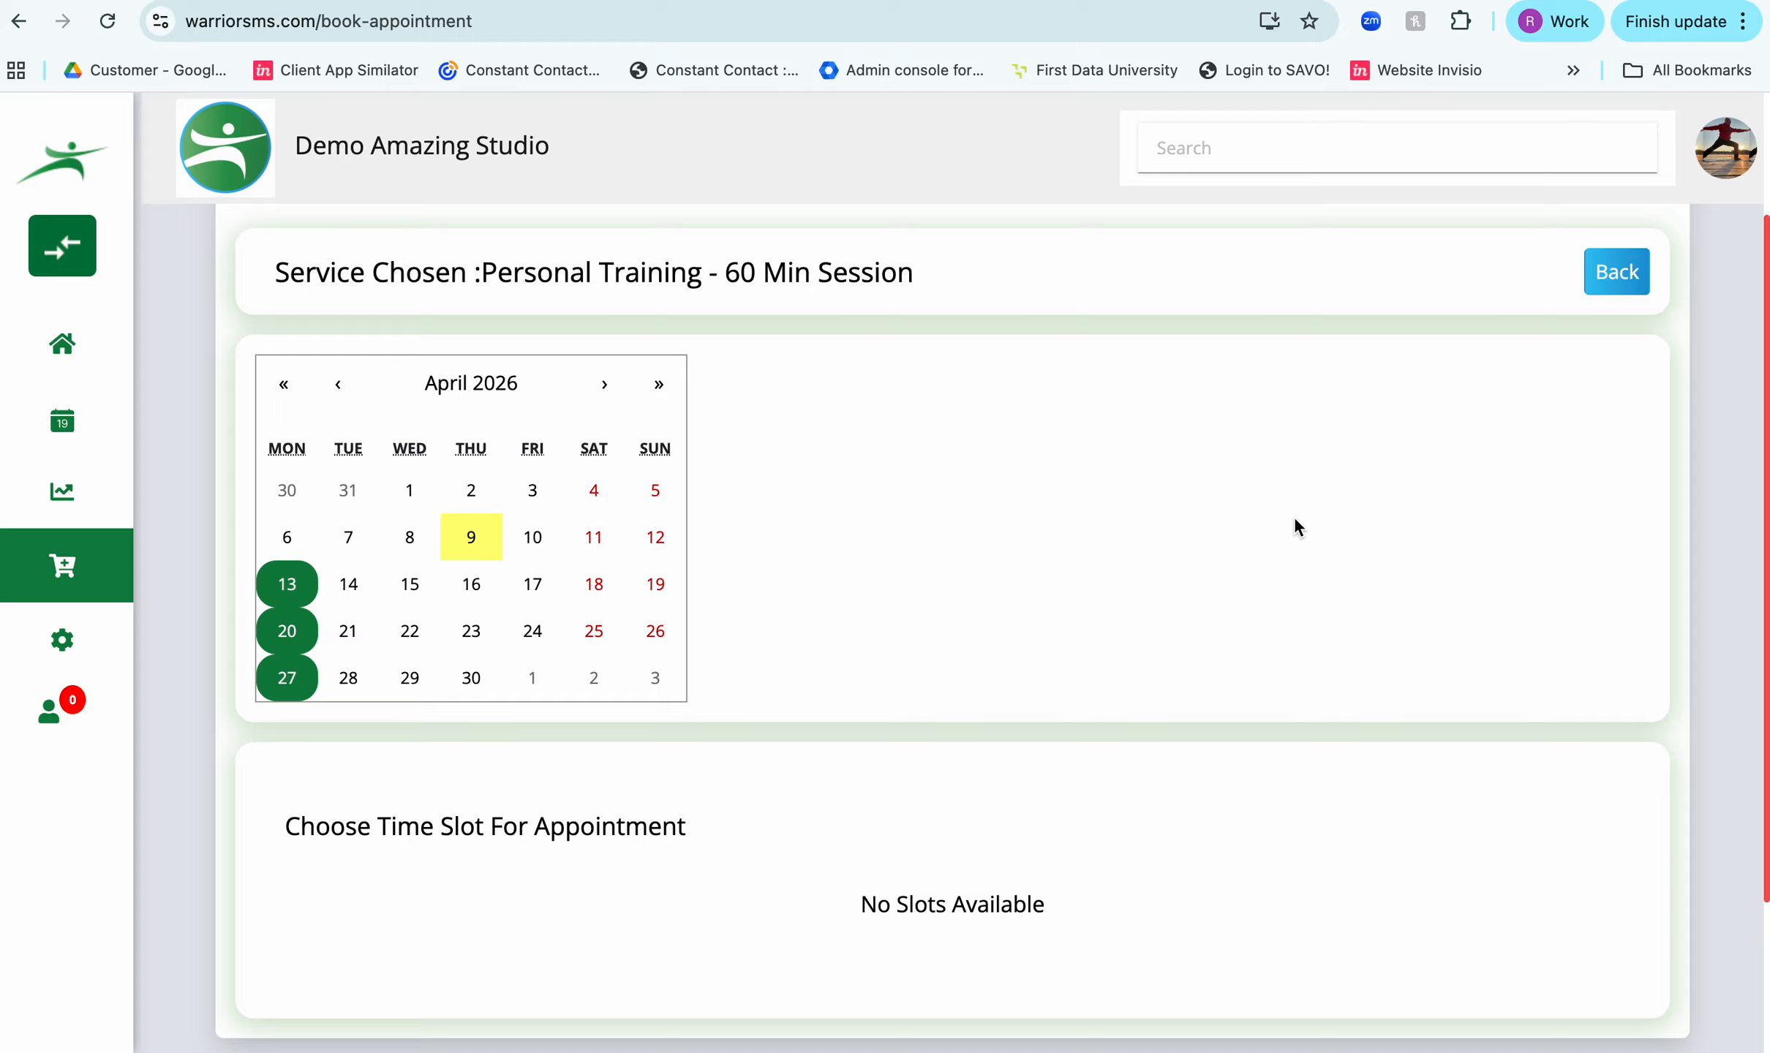
- Select April 13, 2026 and the 05:00 PM-06:00 PM time slot for the appointment, and proceed to the booking summary
scroll(1294, 515, "down", 2)
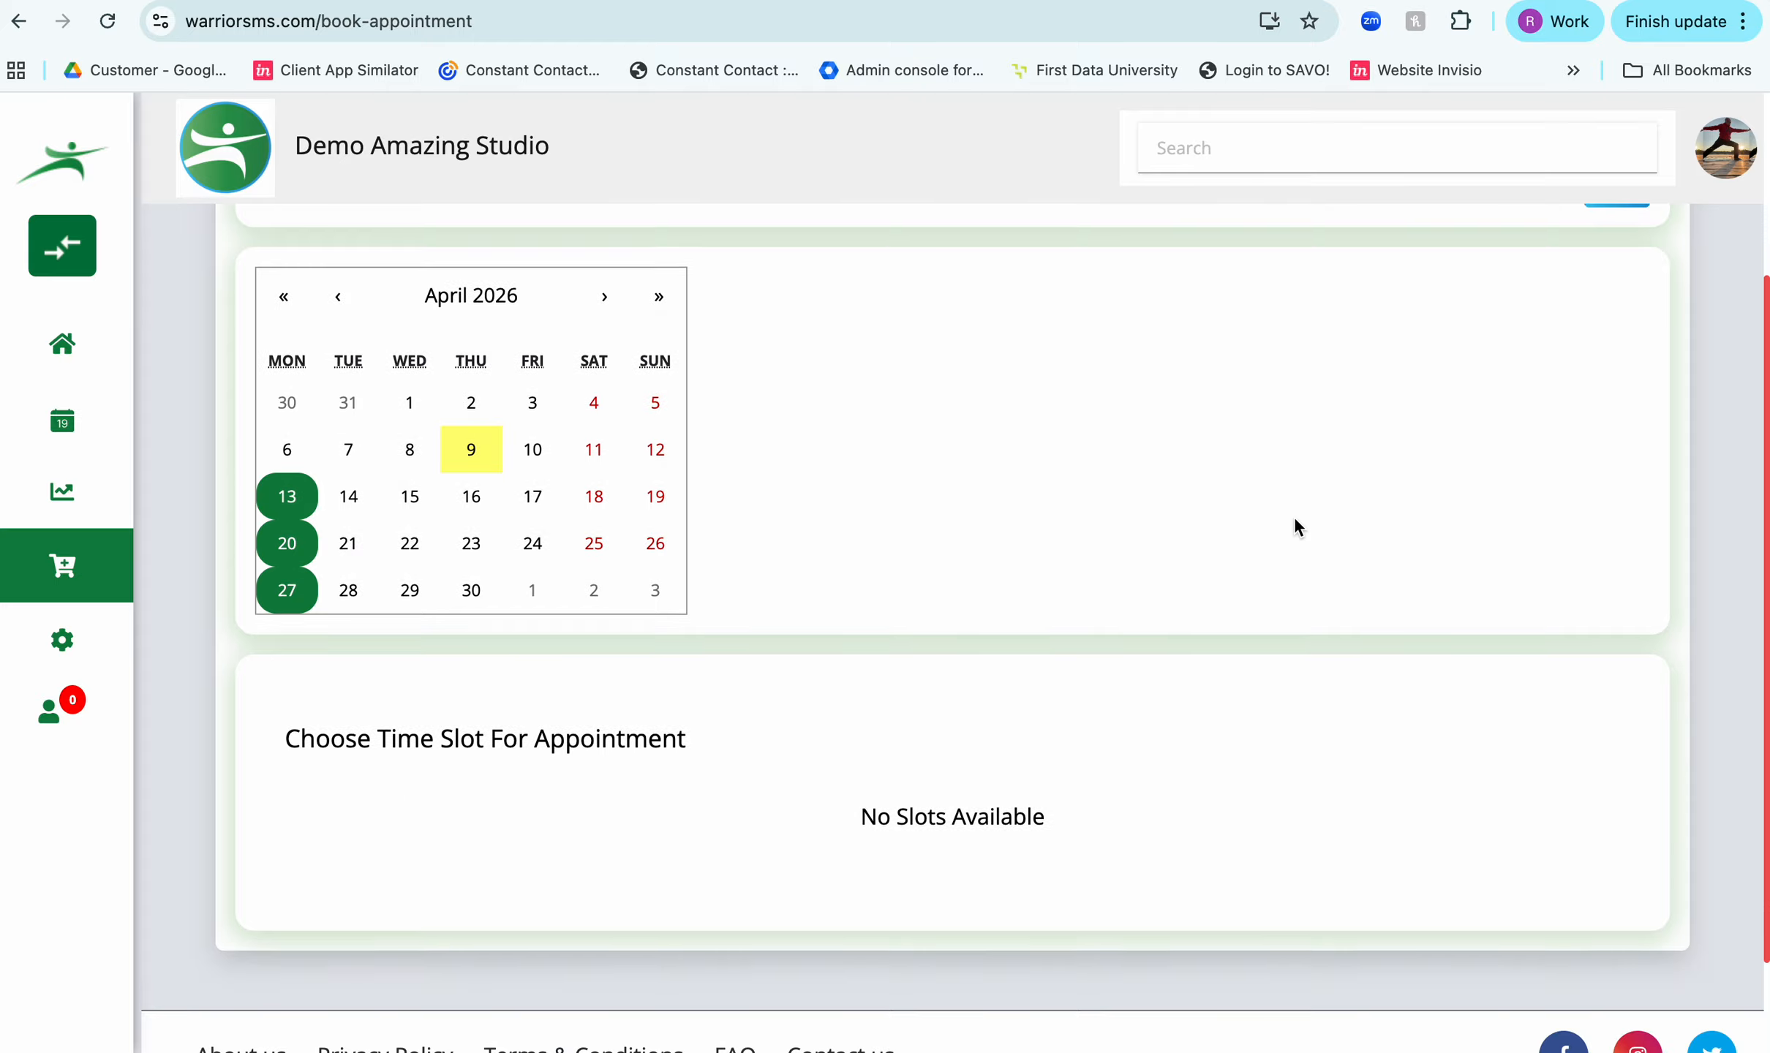
left_click(288, 498)
scroll(806, 633, "down", 4)
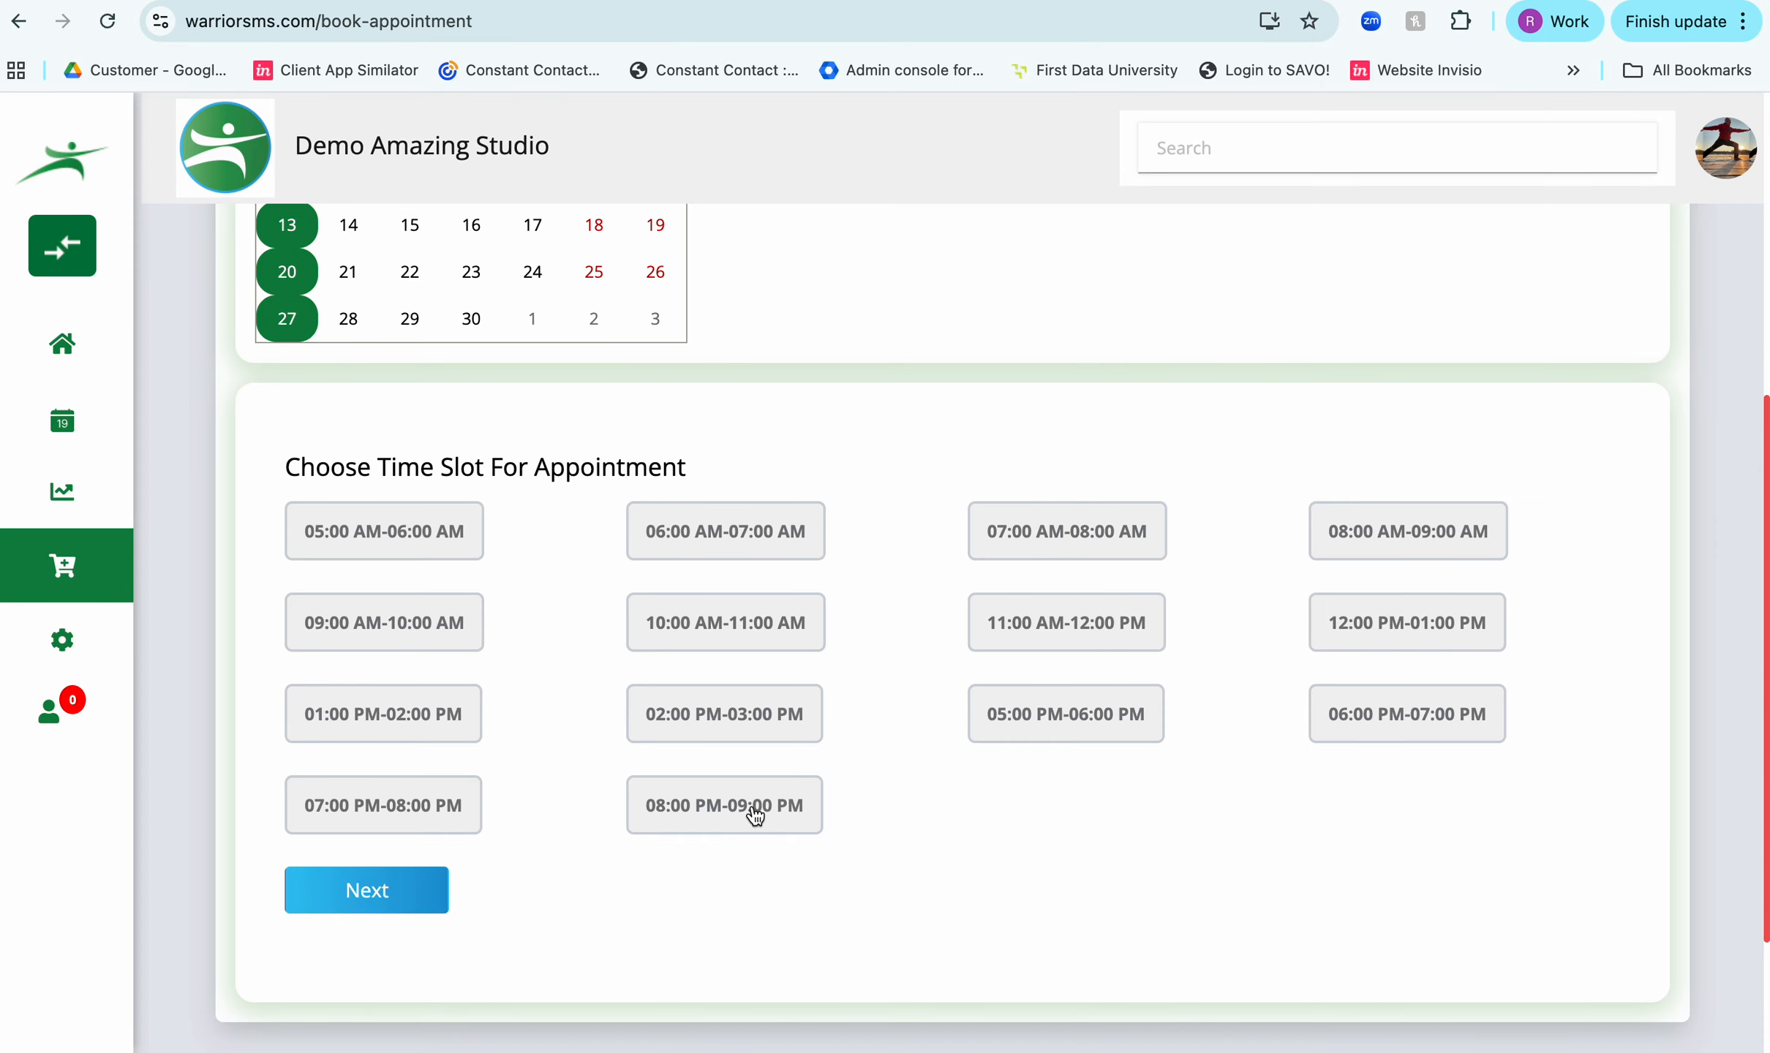
left_click(380, 539)
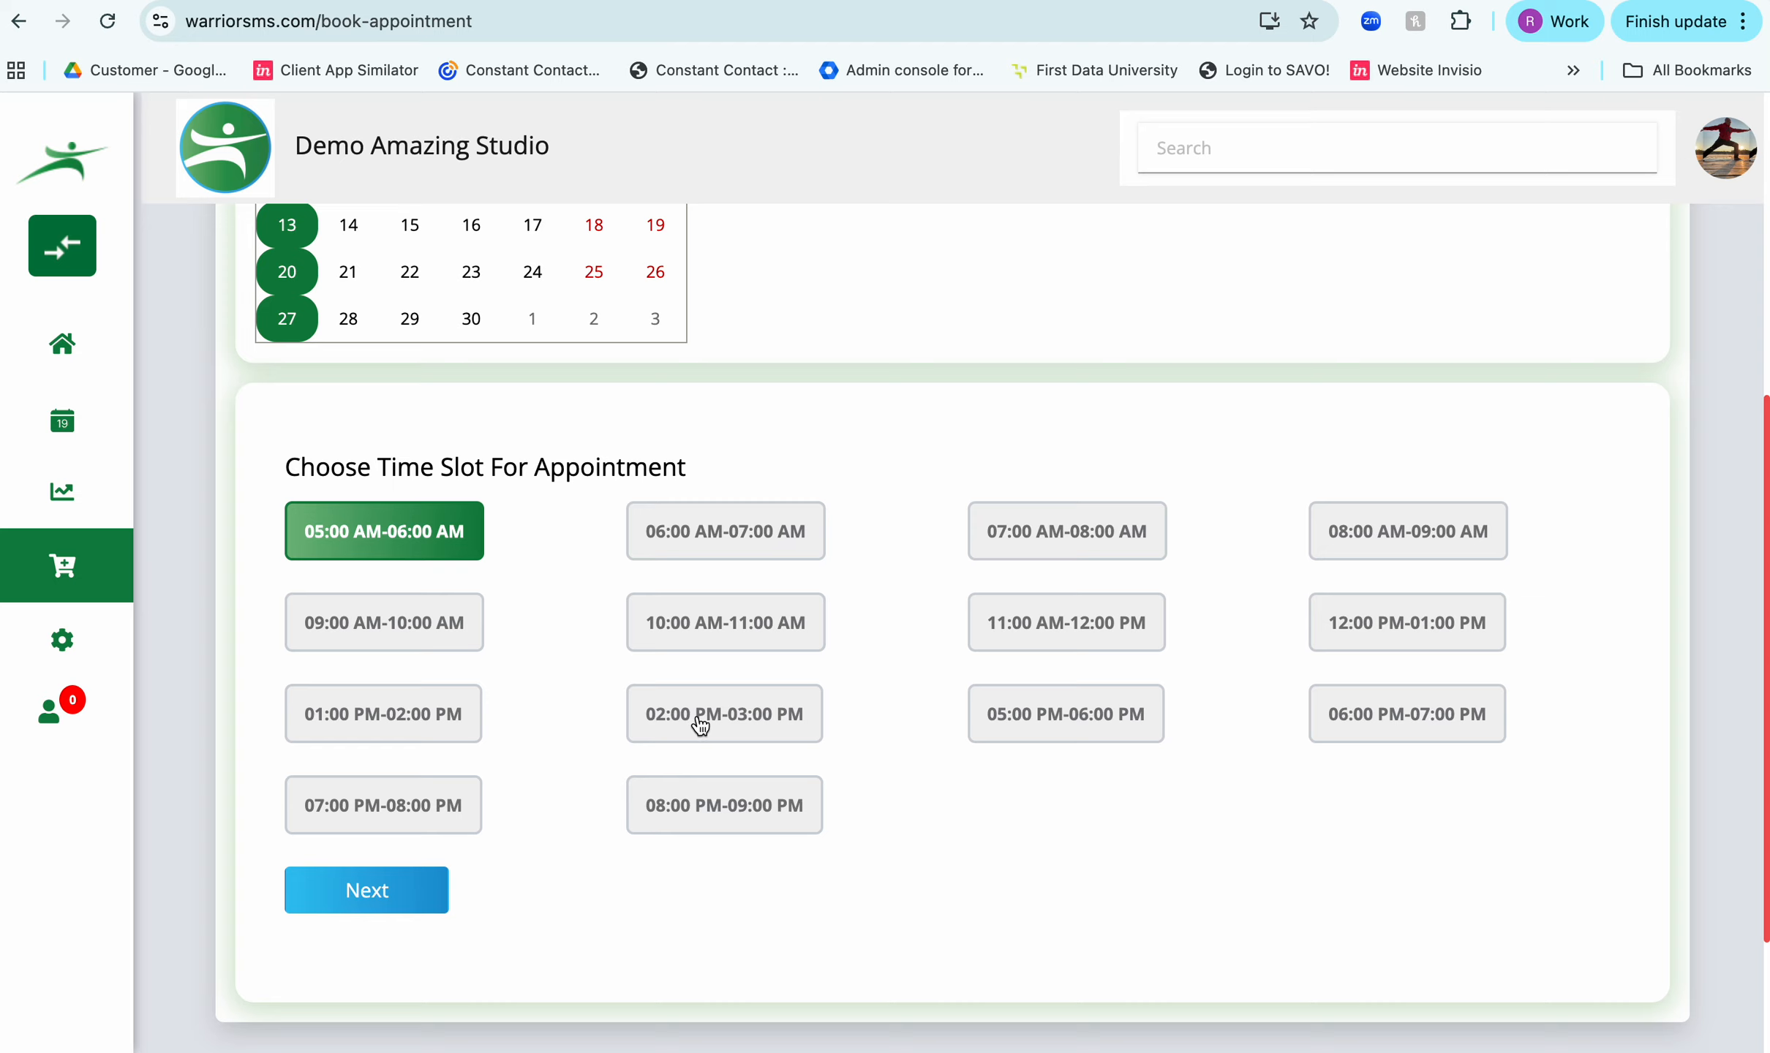
left_click(1046, 724)
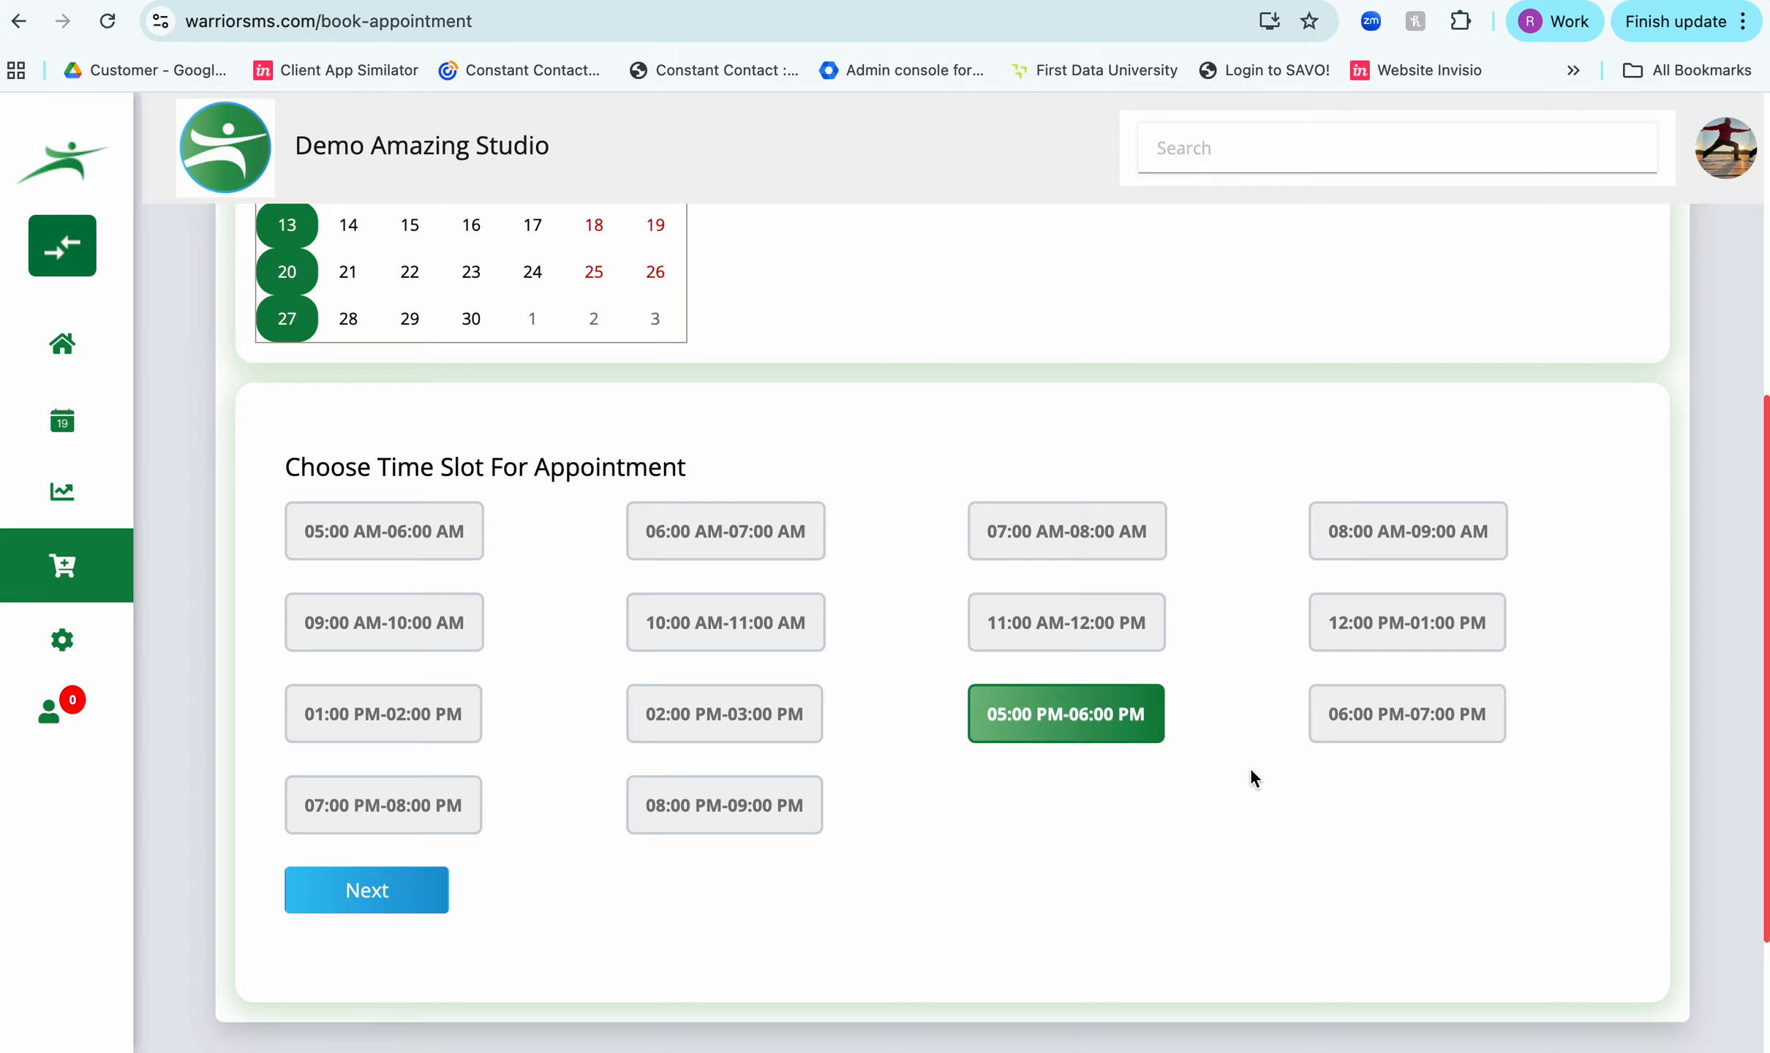
left_click(339, 903)
- Review the customer, appointment, service and payment details, confirm the booking and continue to the appointments list
scroll(691, 626, "up", 1)
scroll(689, 615, "up", 4)
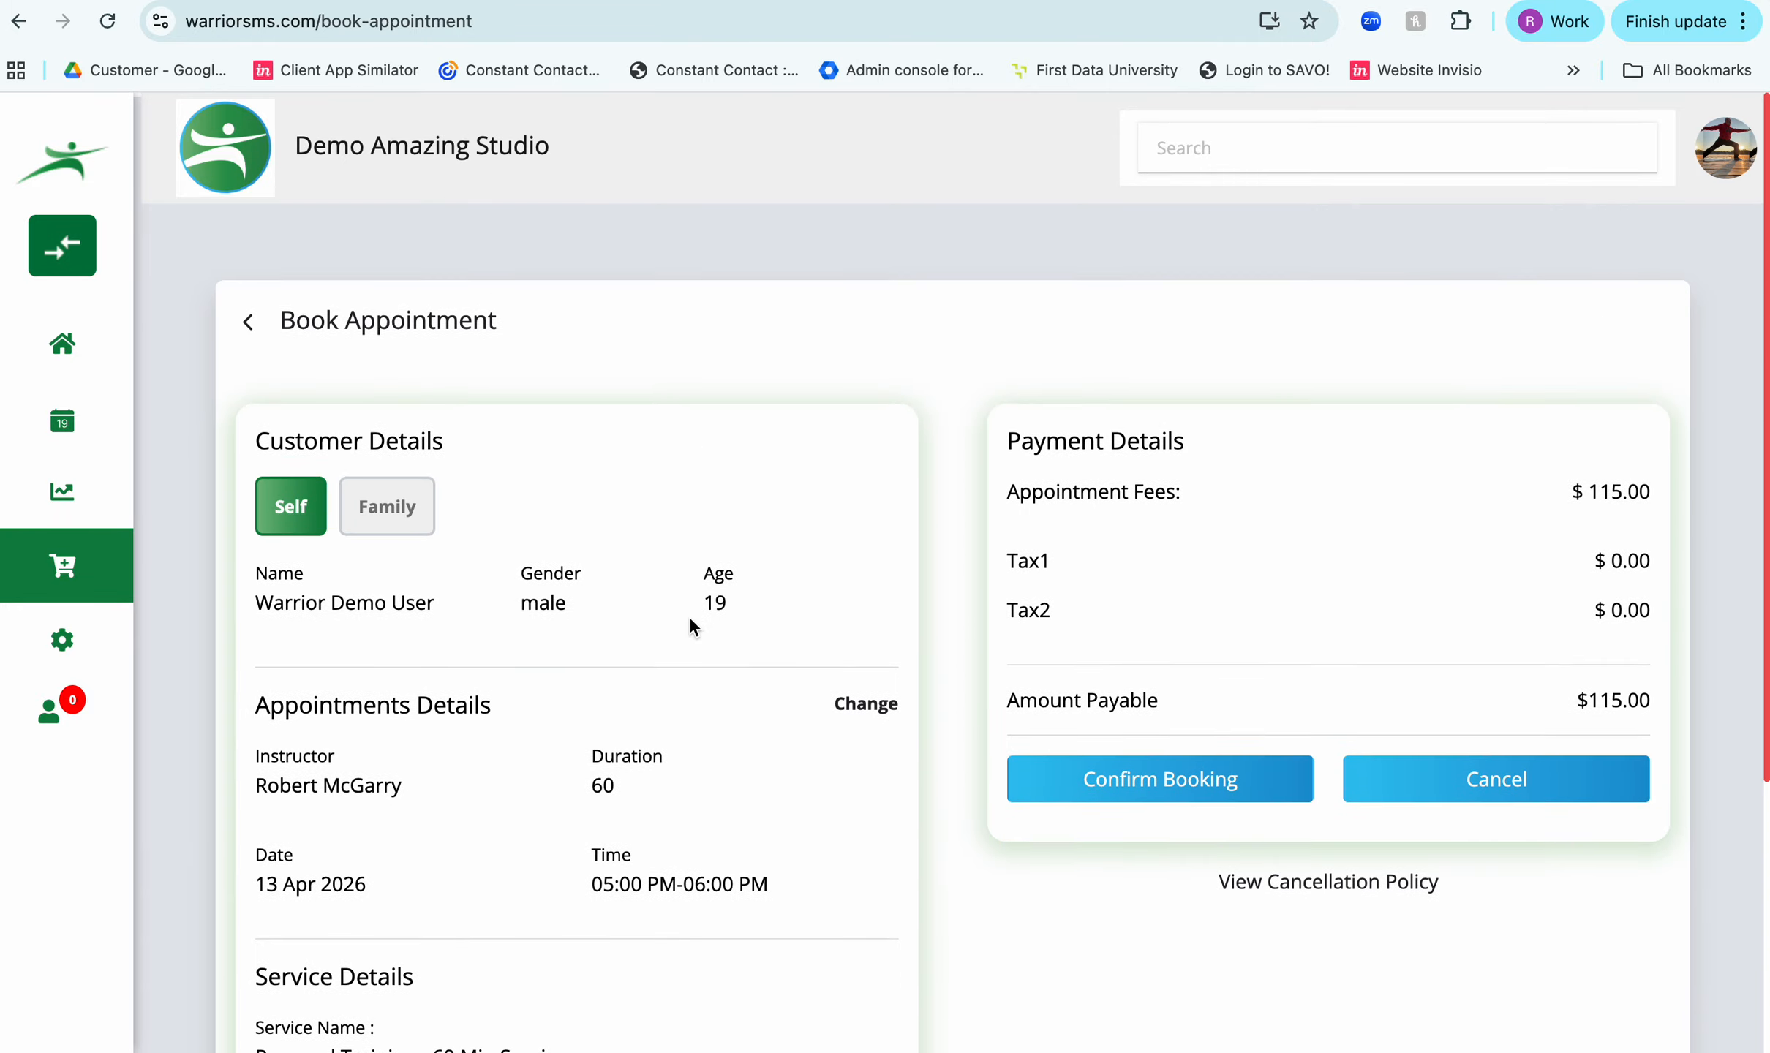
scroll(689, 615, "down", 3)
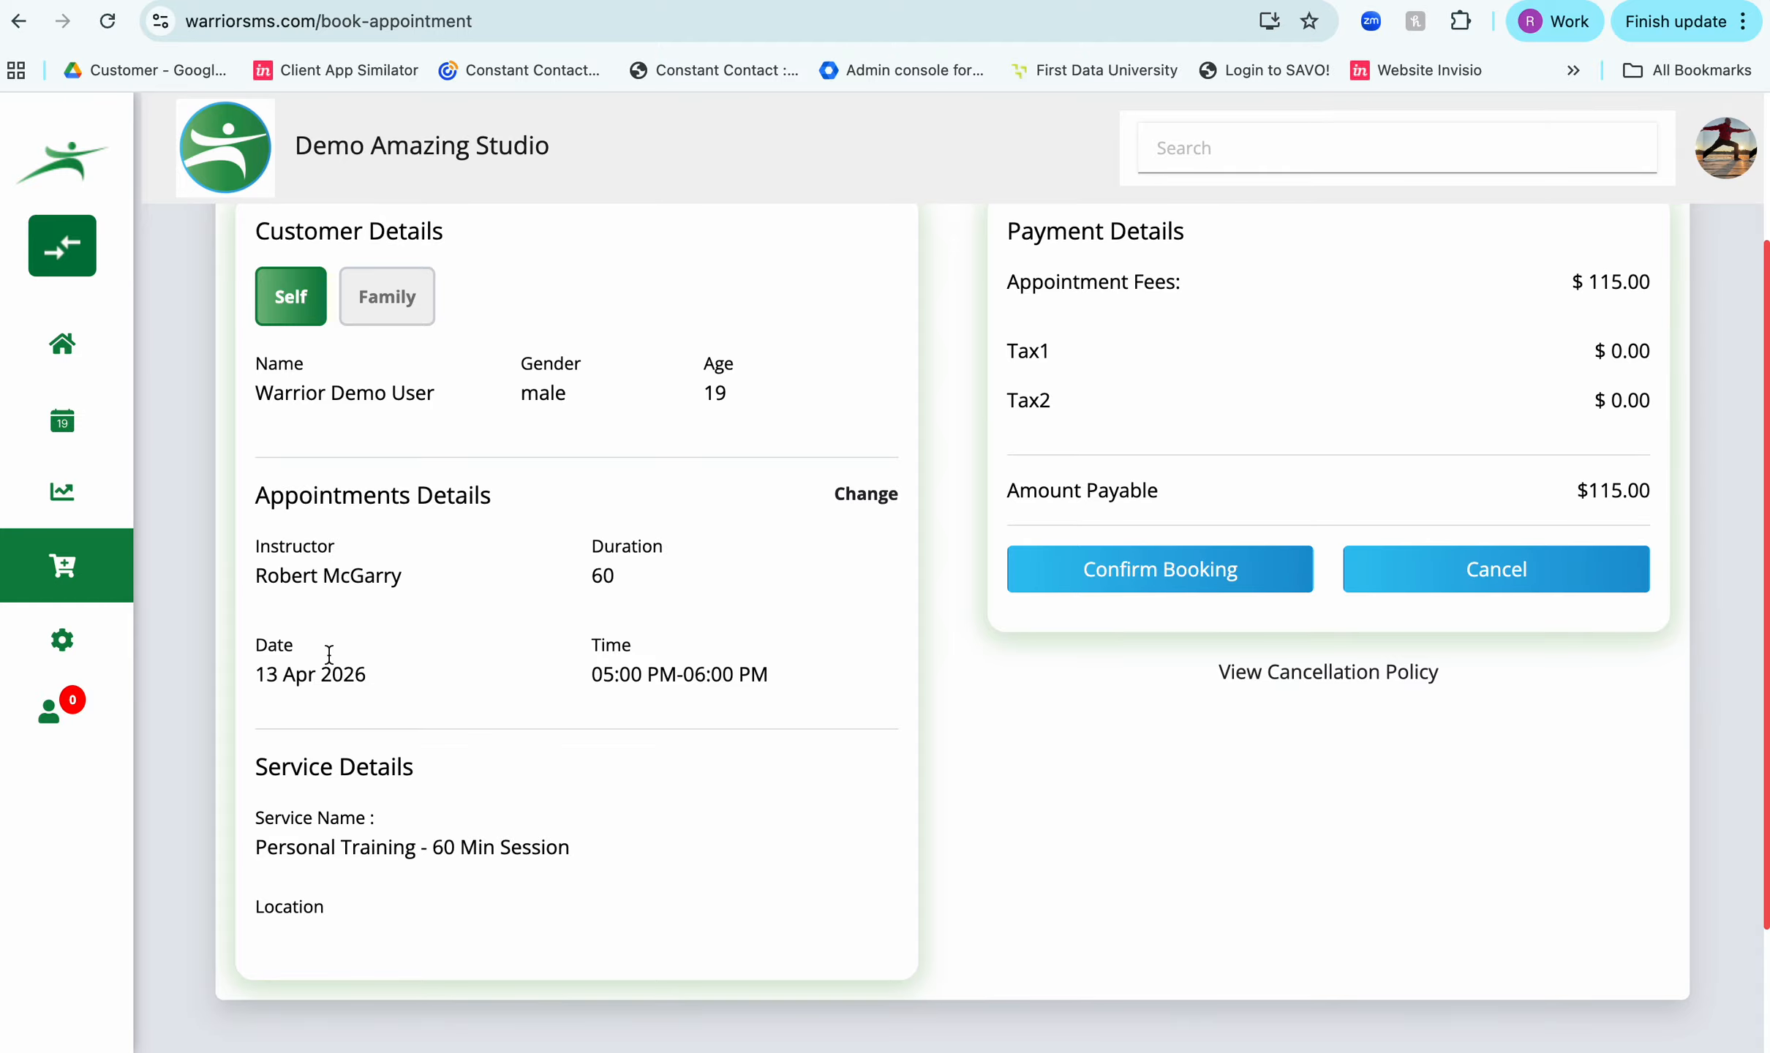
scroll(517, 596, "up", 1)
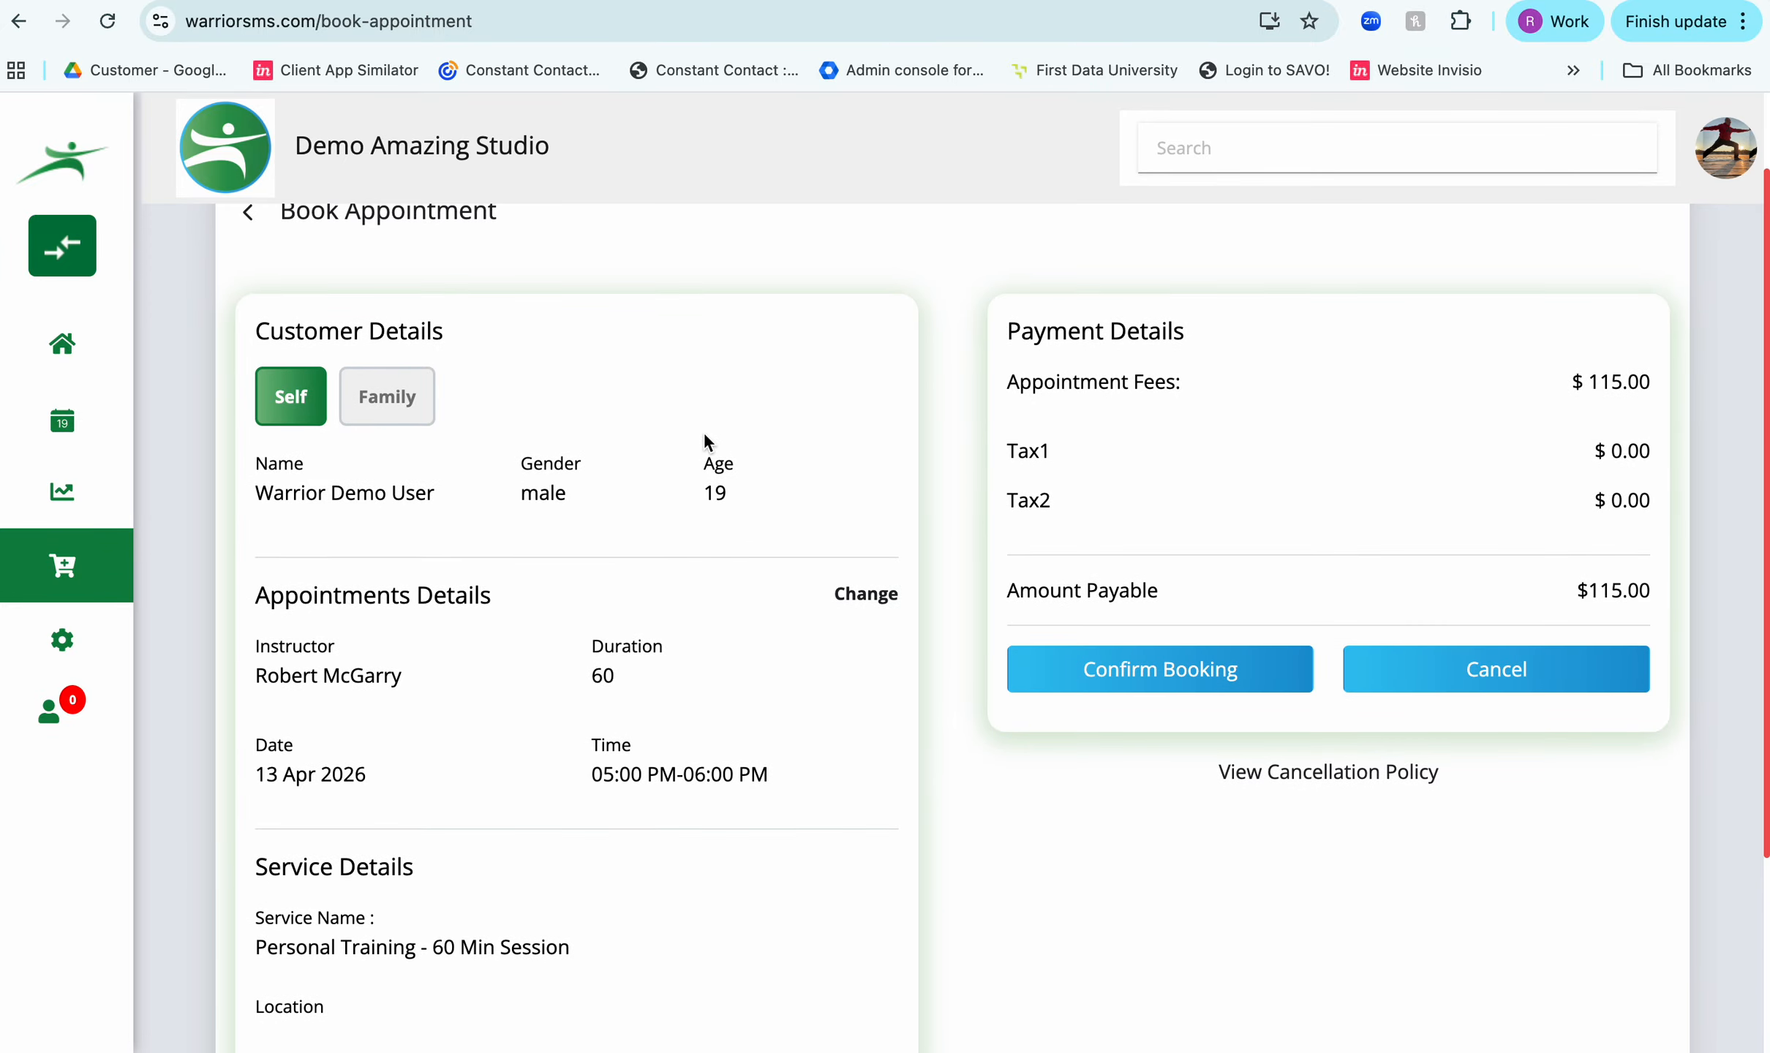
scroll(756, 660, "down", 2)
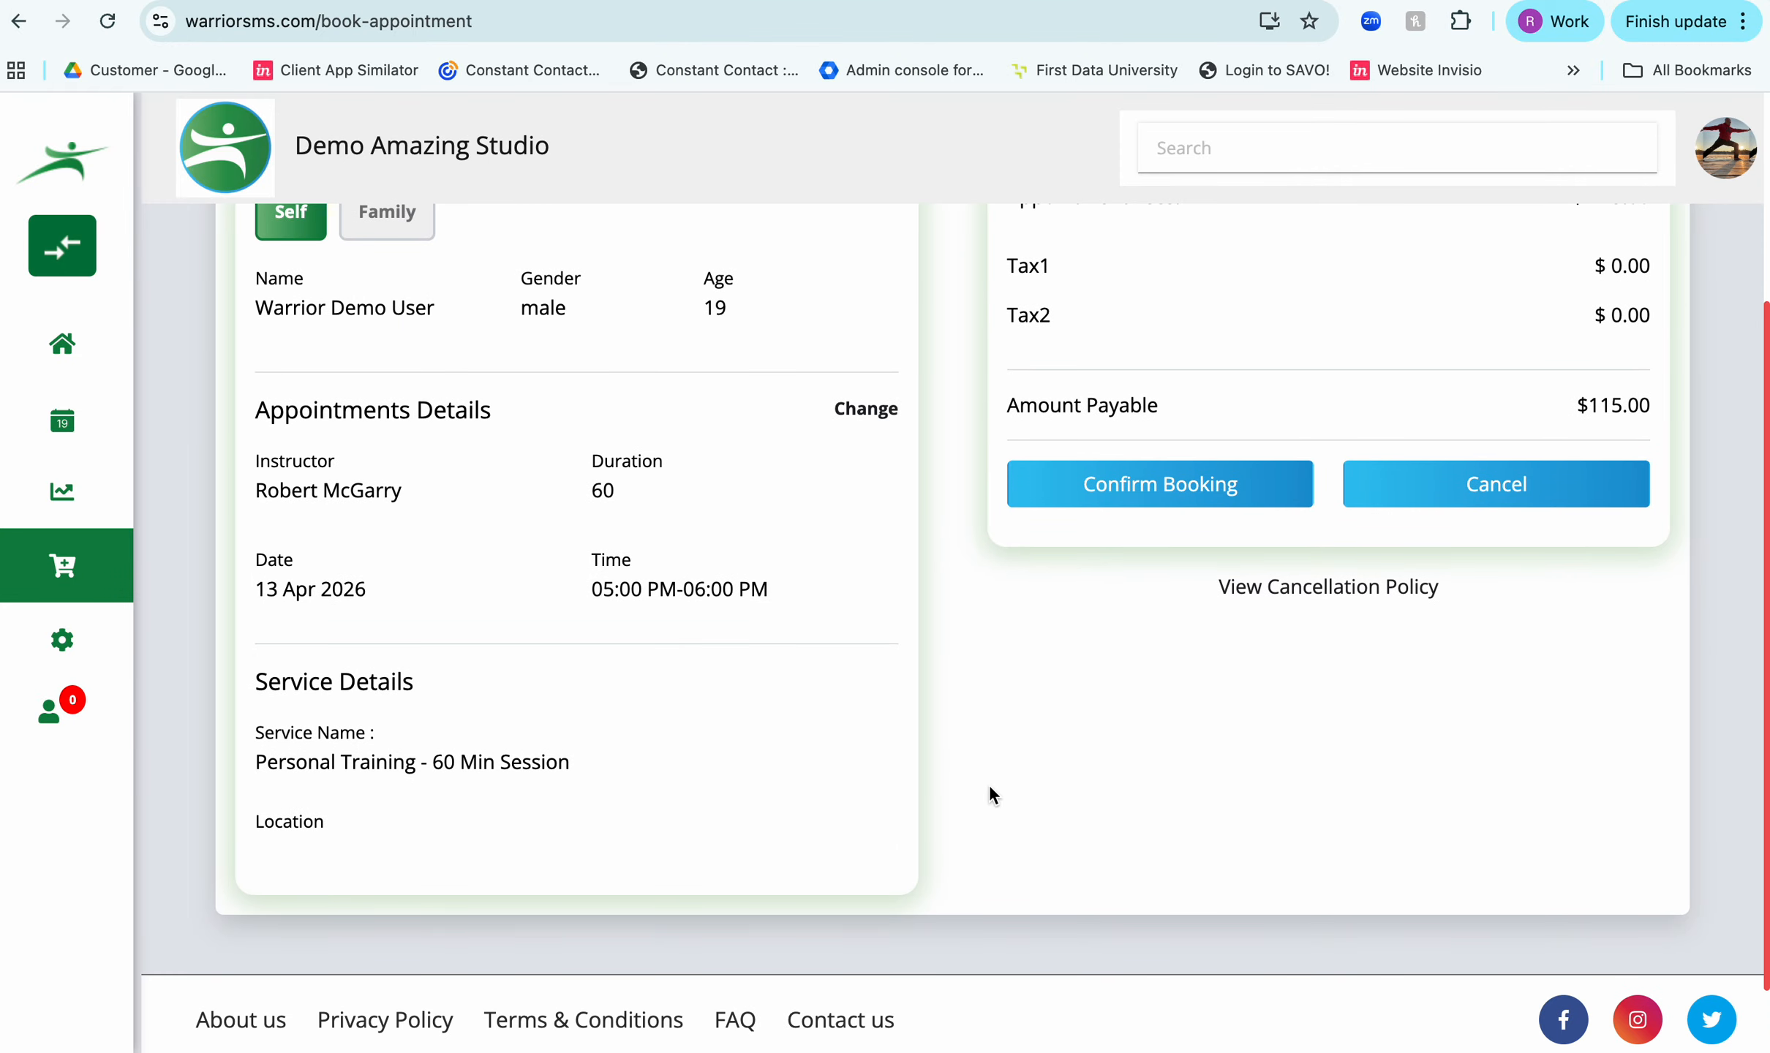
scroll(1005, 793, "up", 3)
left_click(1112, 709)
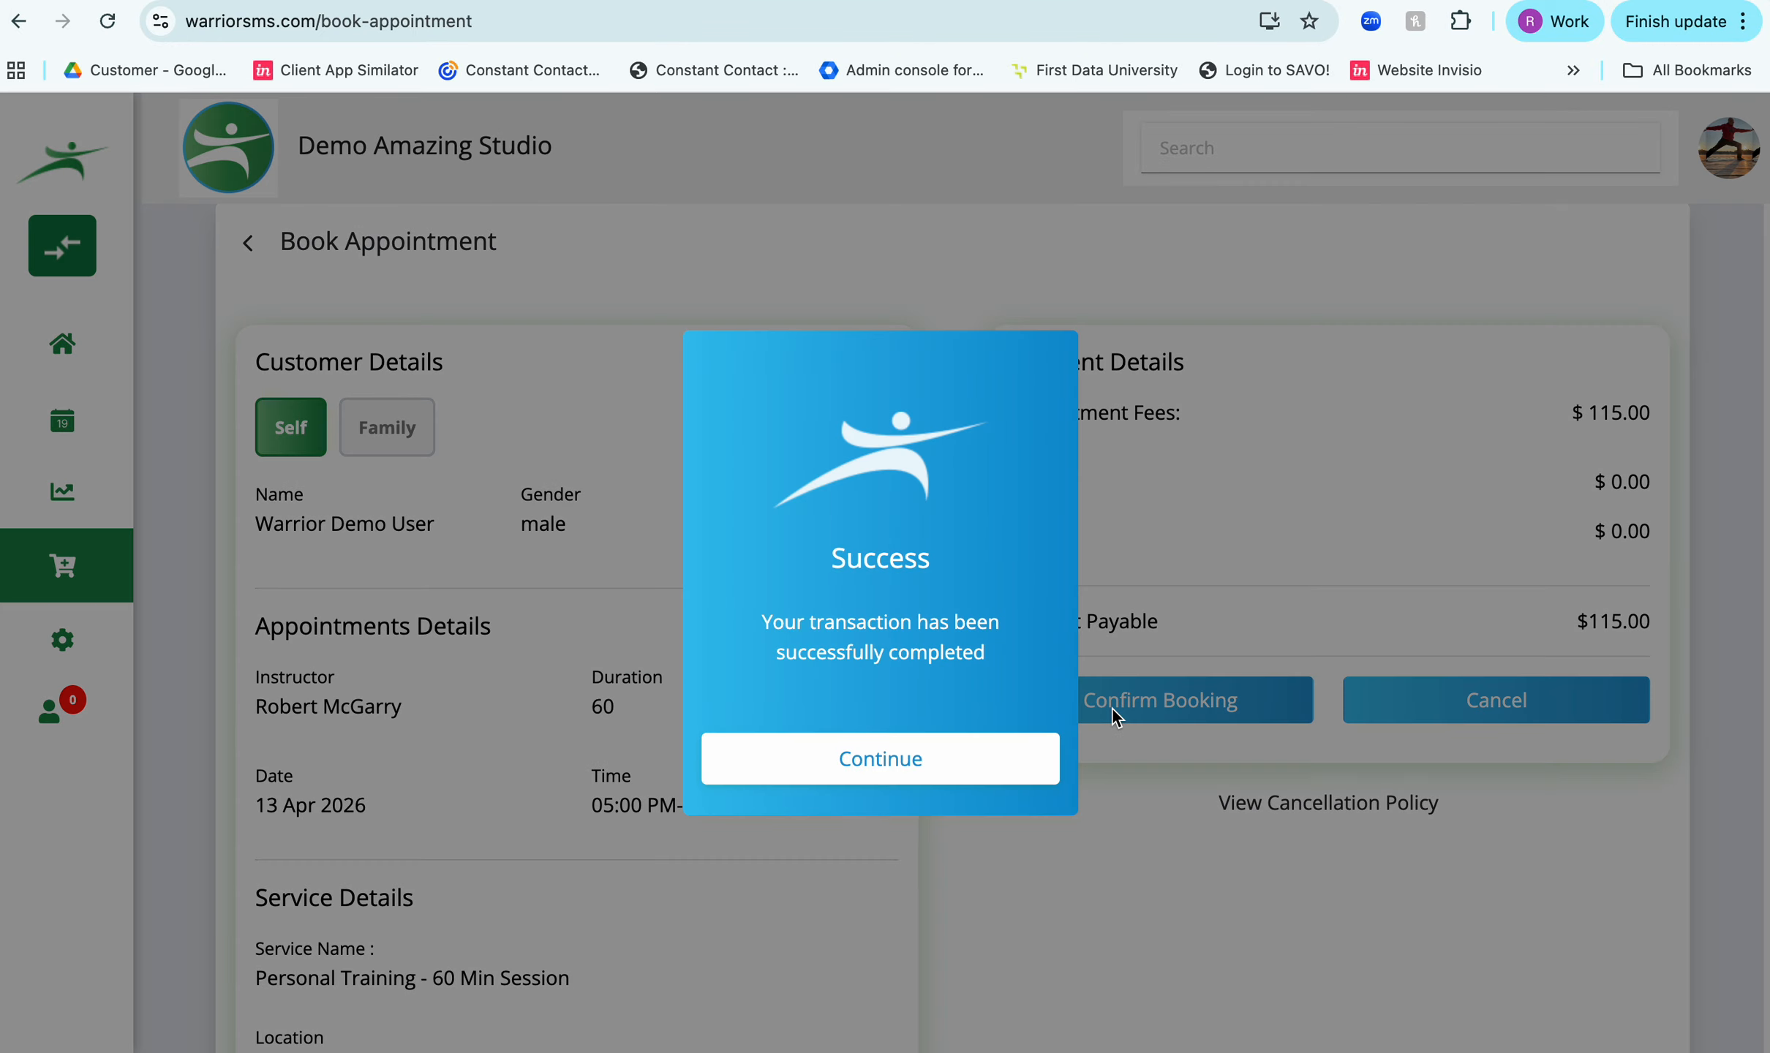
left_click(974, 754)
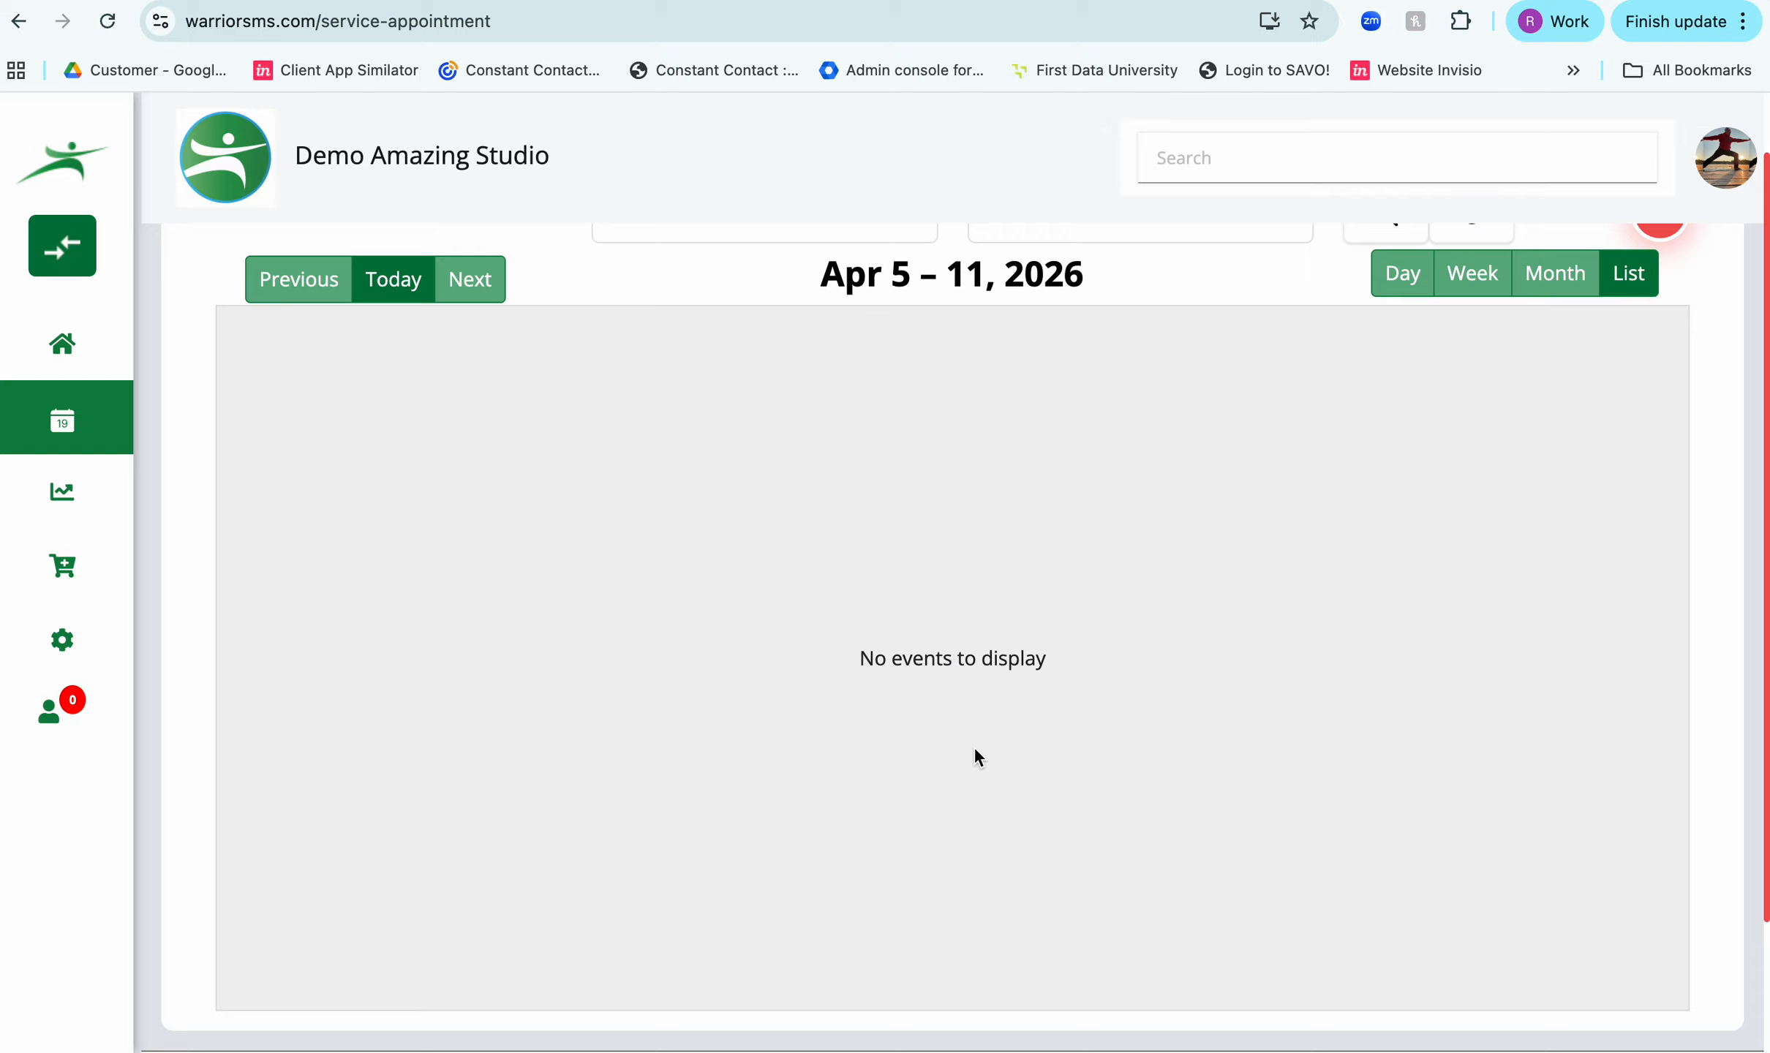
- Display the service appointments for the week of Apr 12 – 18, 2026 to check the new booking
scroll(910, 607, "up", 2)
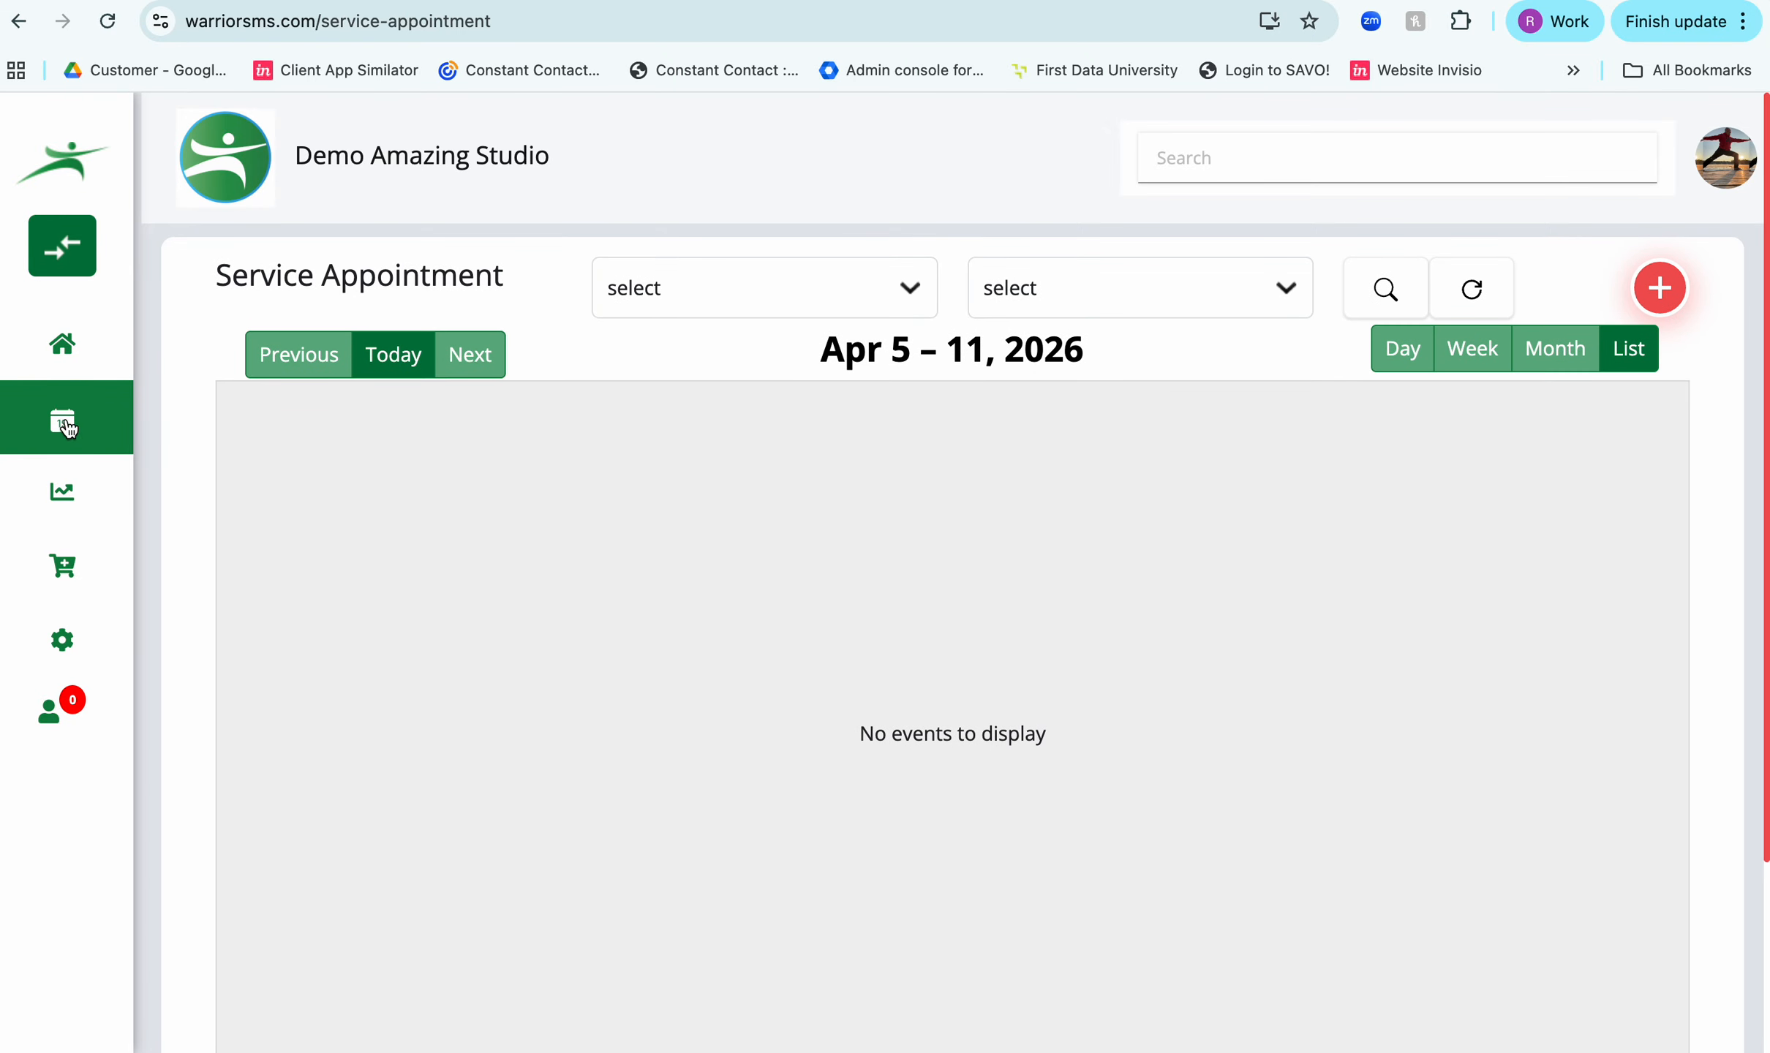
mouse_move(60, 425)
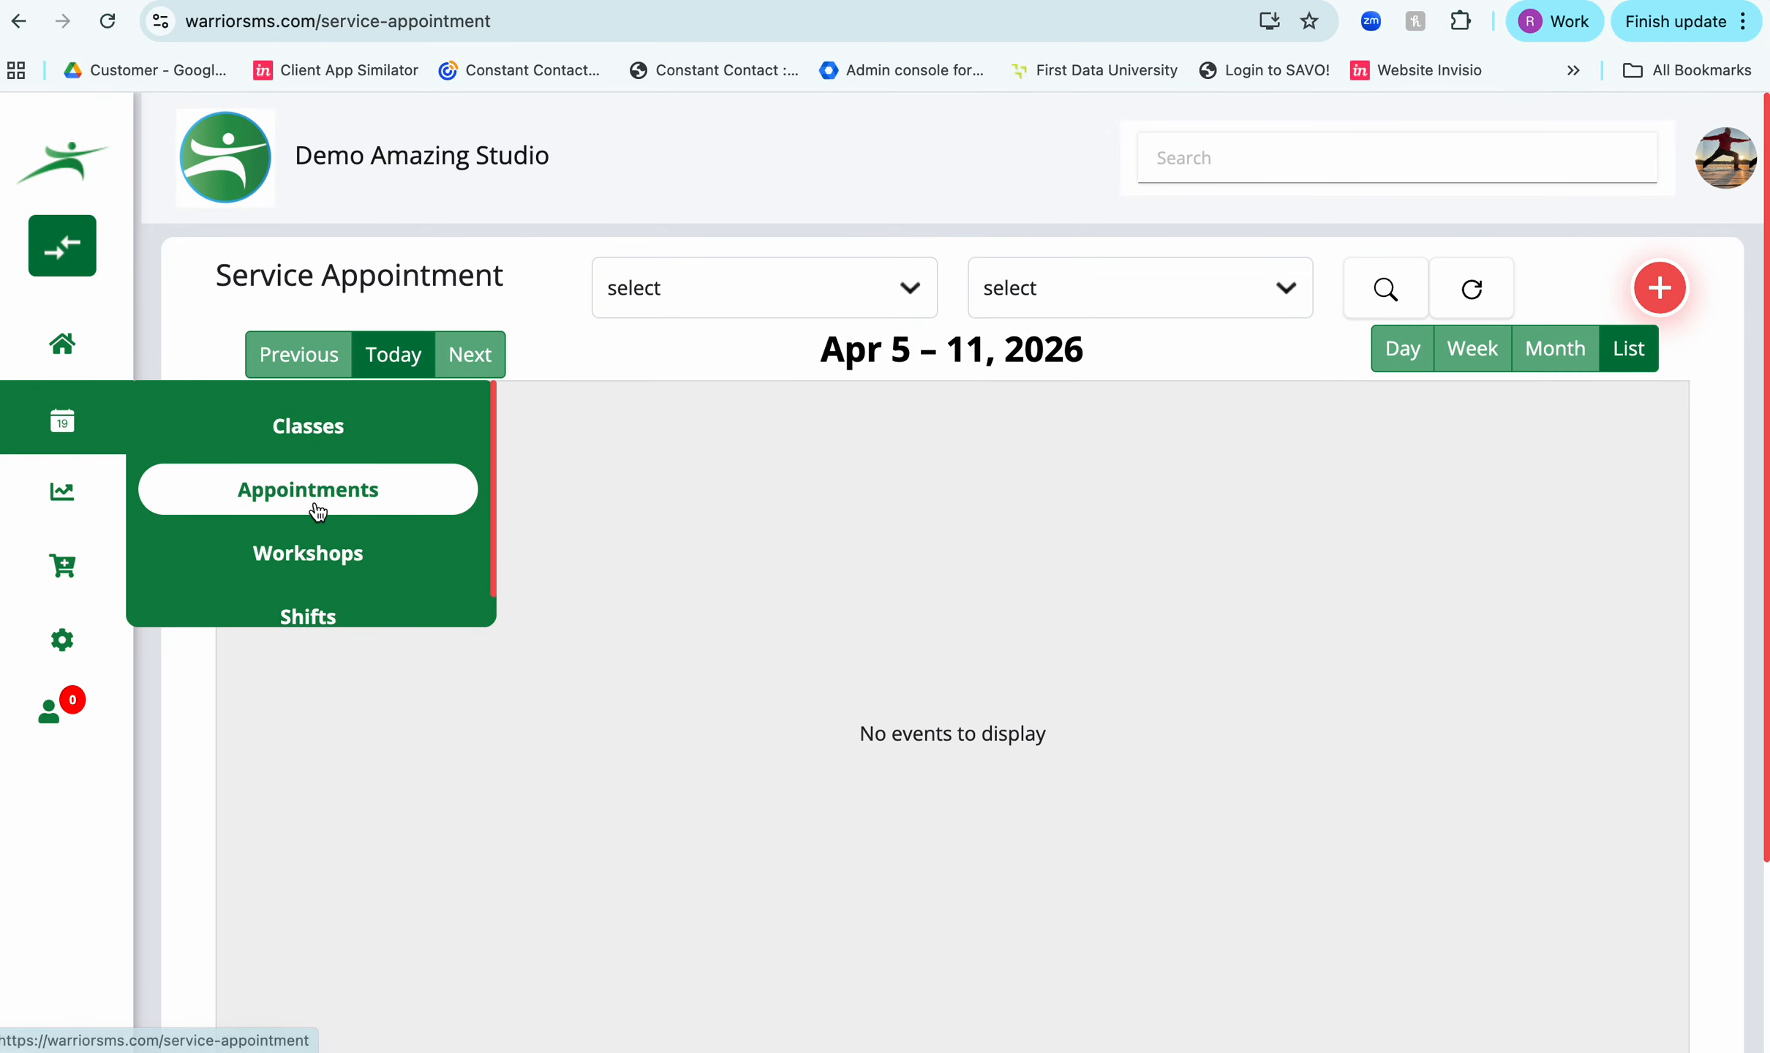
left_click(318, 512)
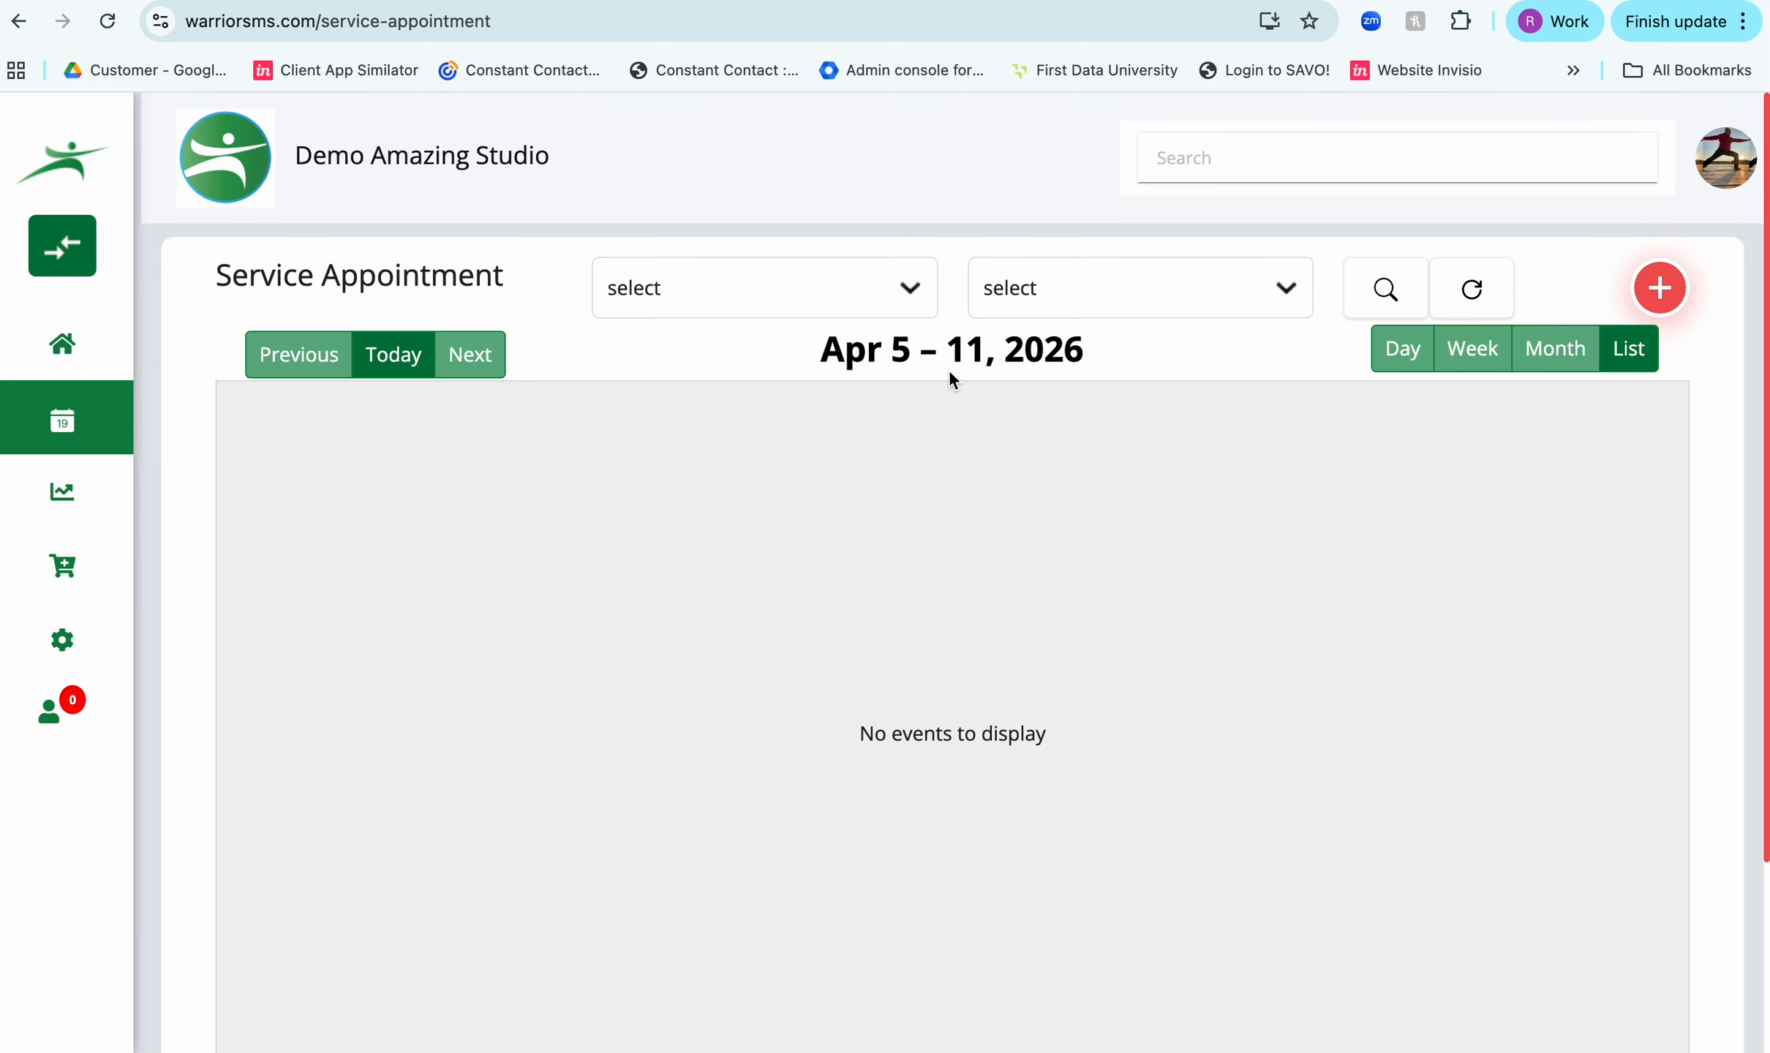
left_click(472, 359)
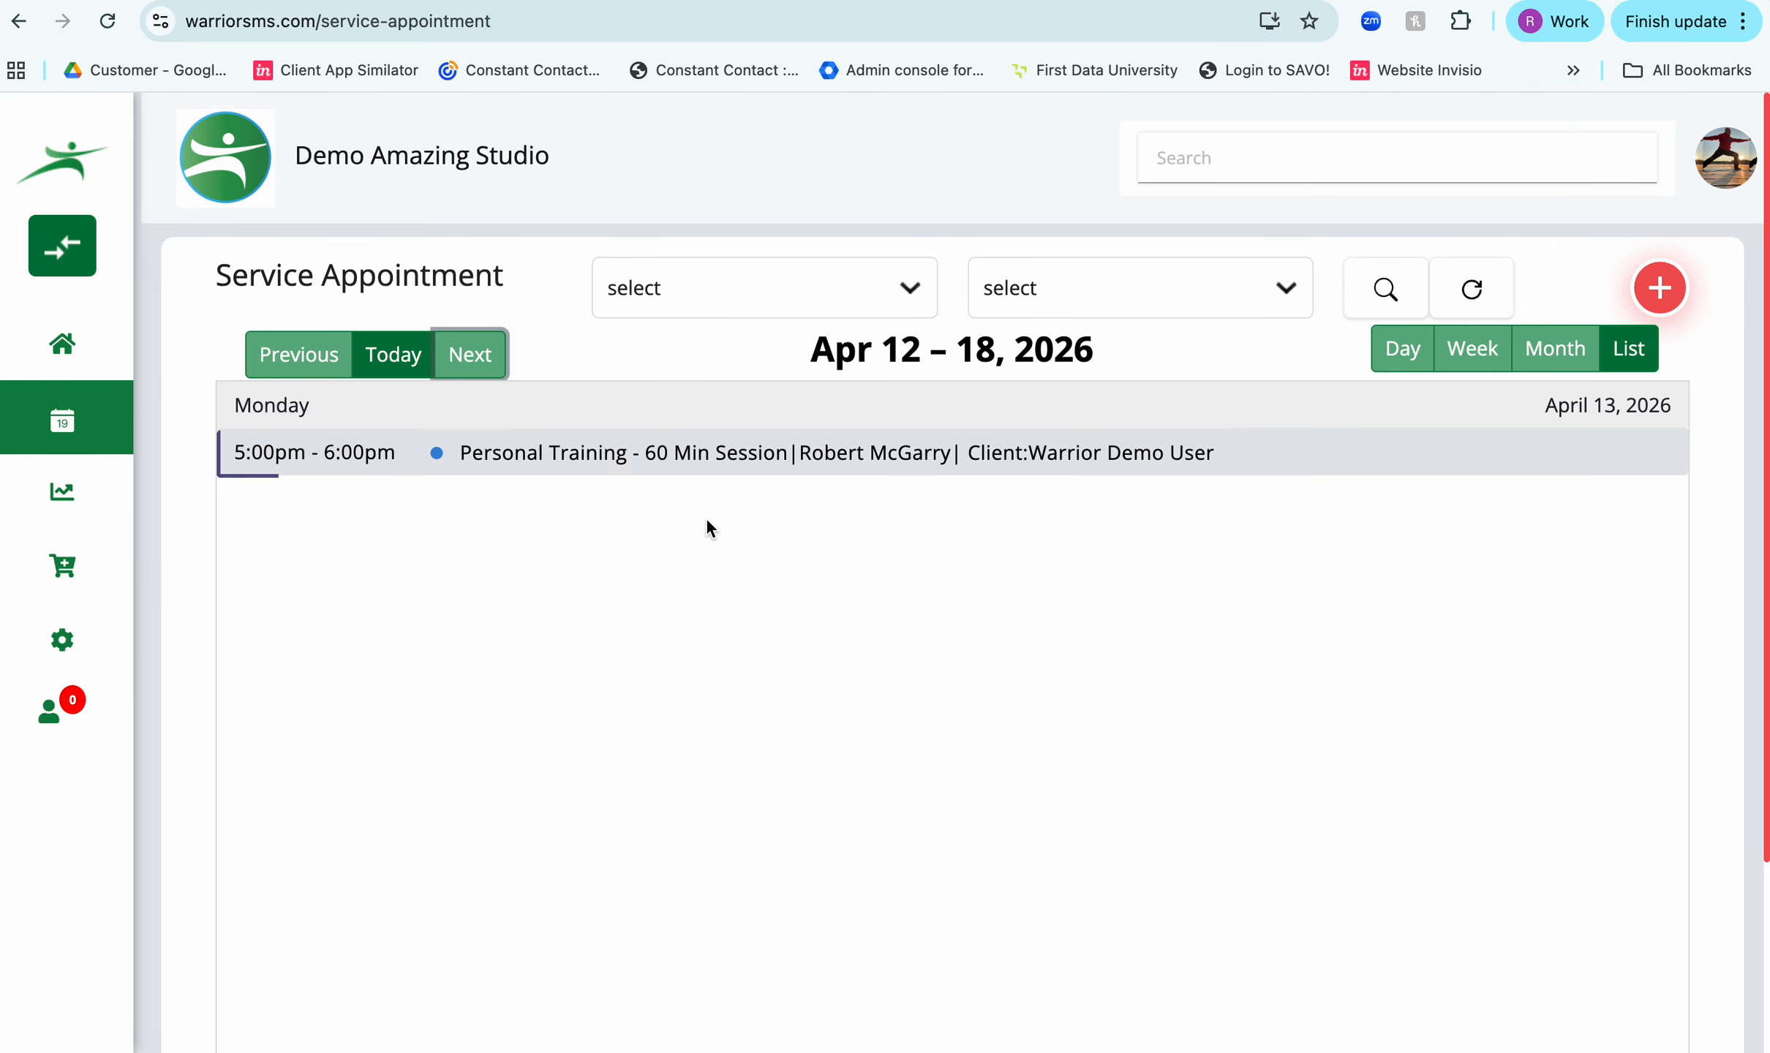
mouse_move(870, 459)
mouse_move(66, 428)
left_click(303, 496)
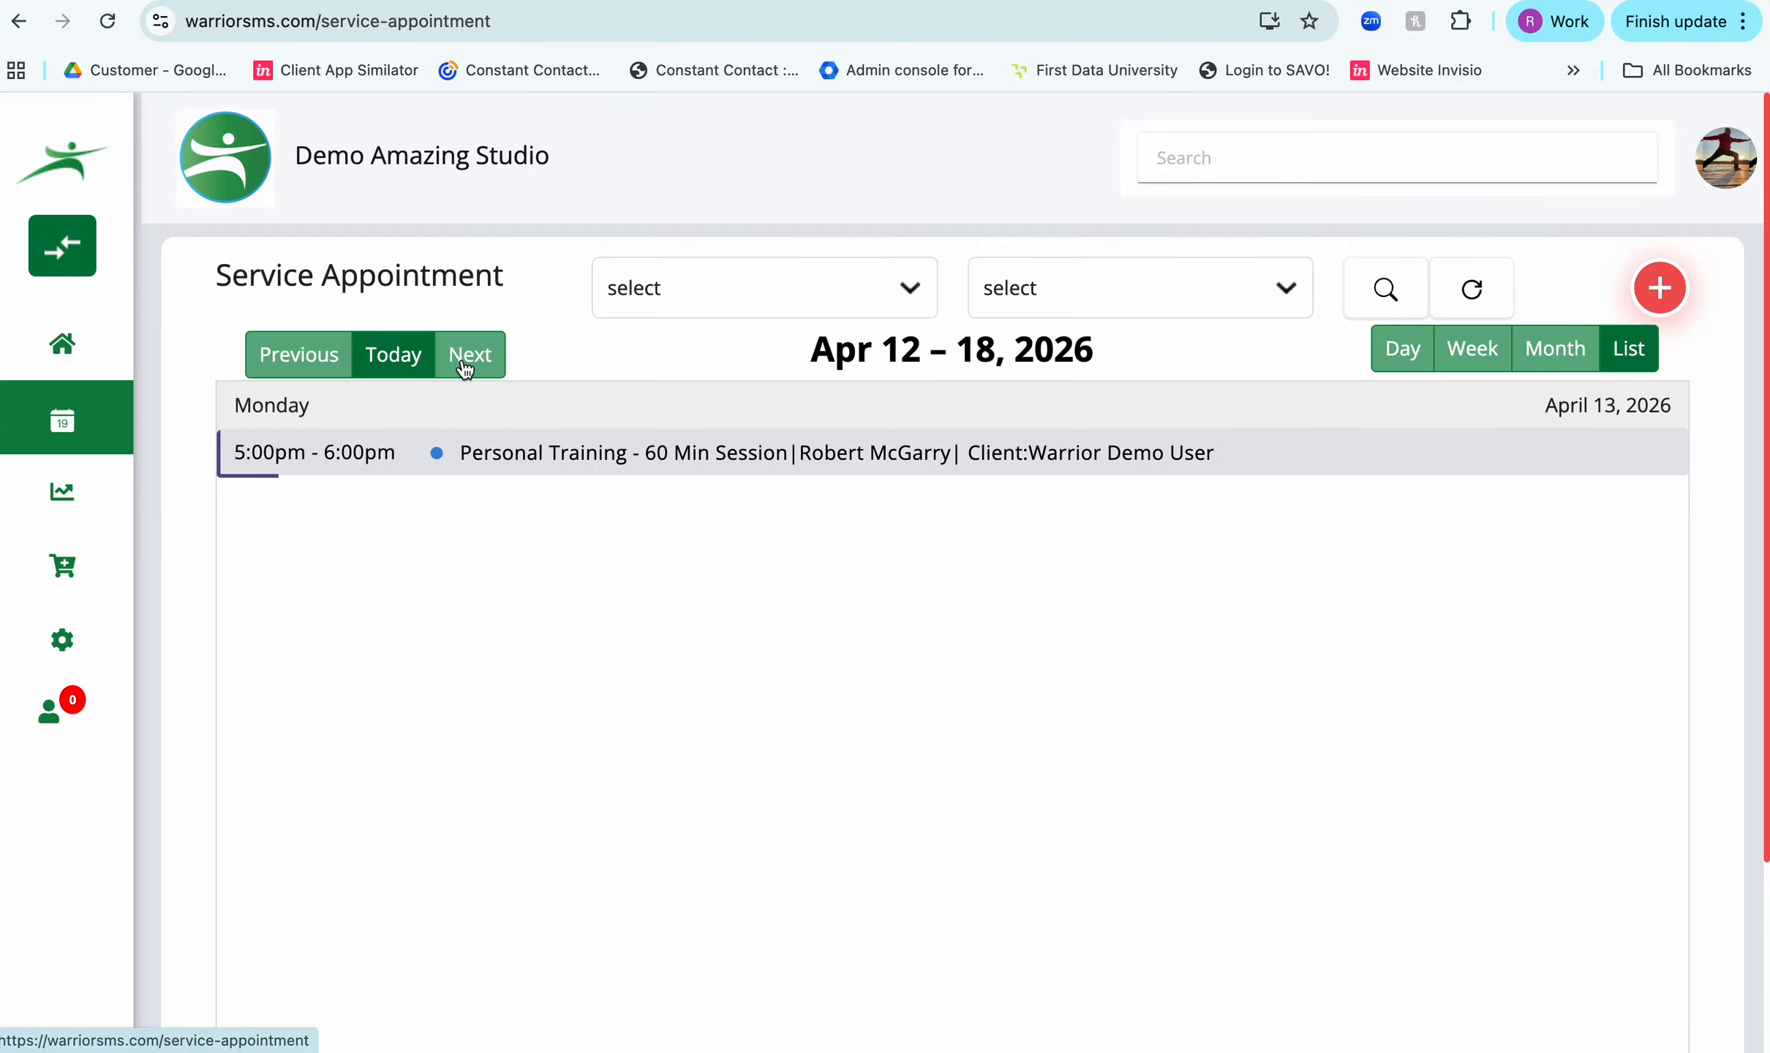
- Open the details of the April 13 personal training appointment and mark it as complete
left_click(621, 452)
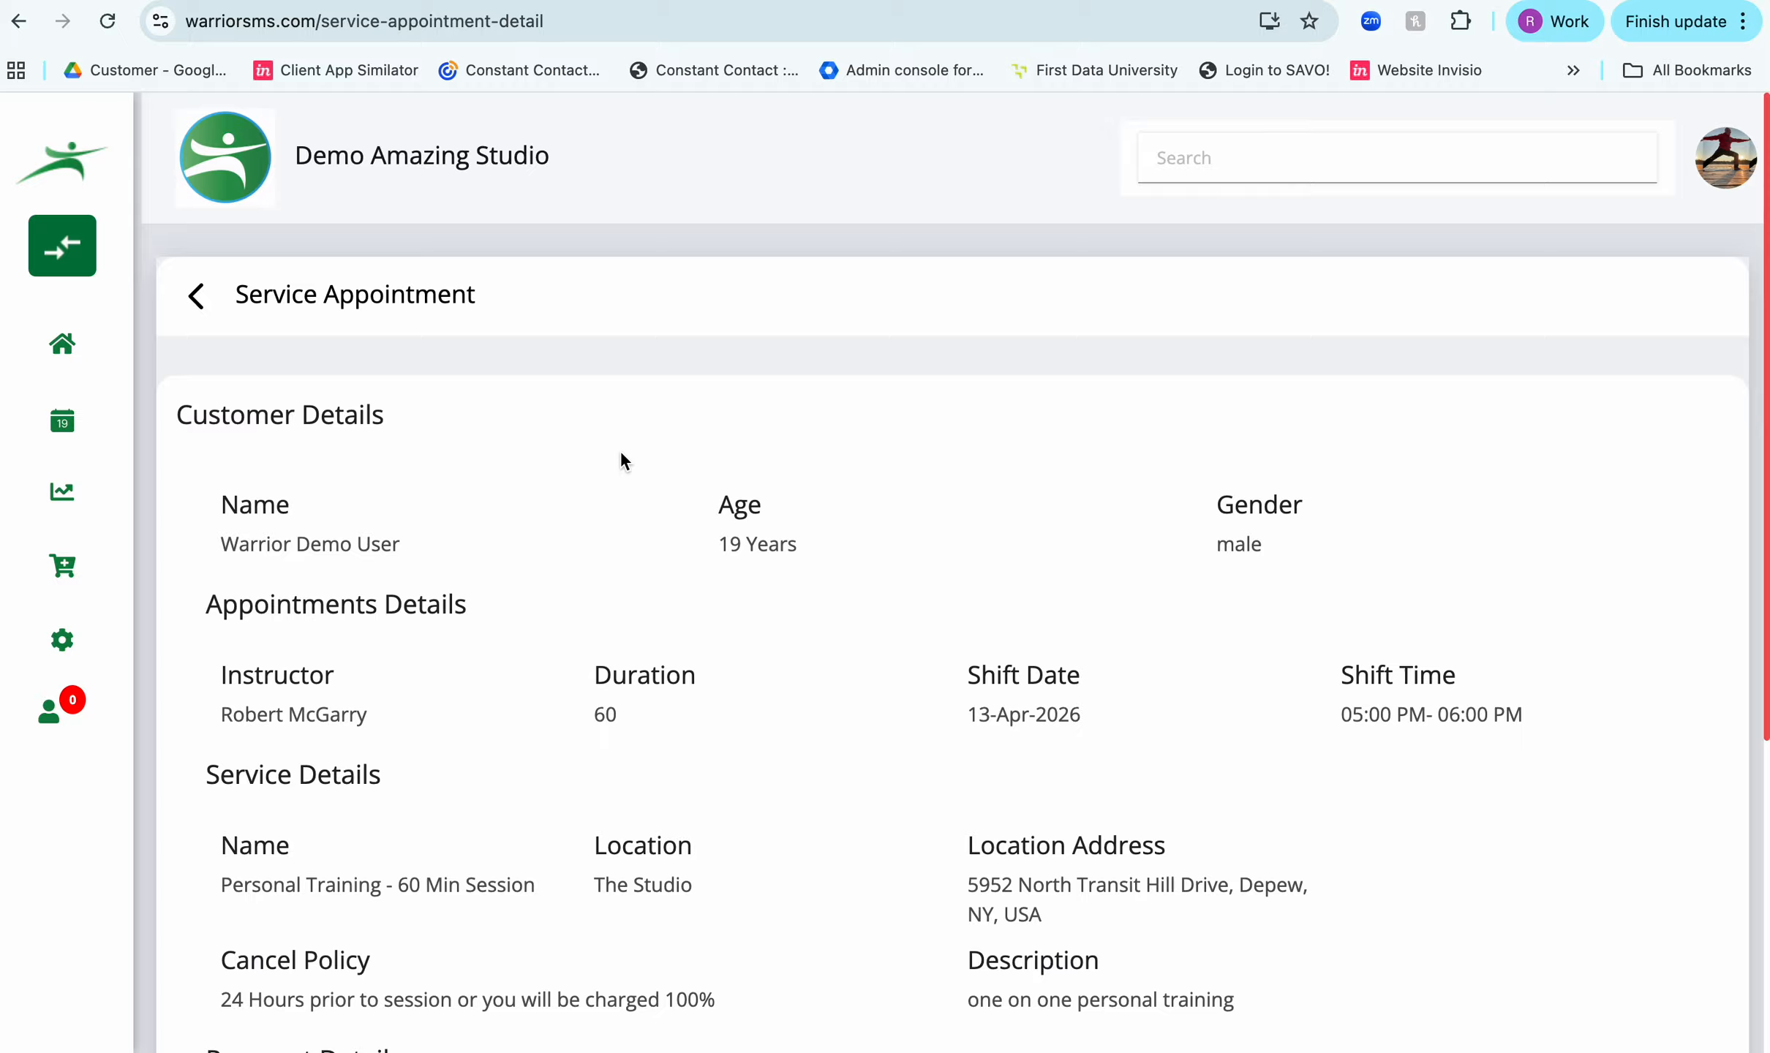
scroll(621, 449, "down", 6)
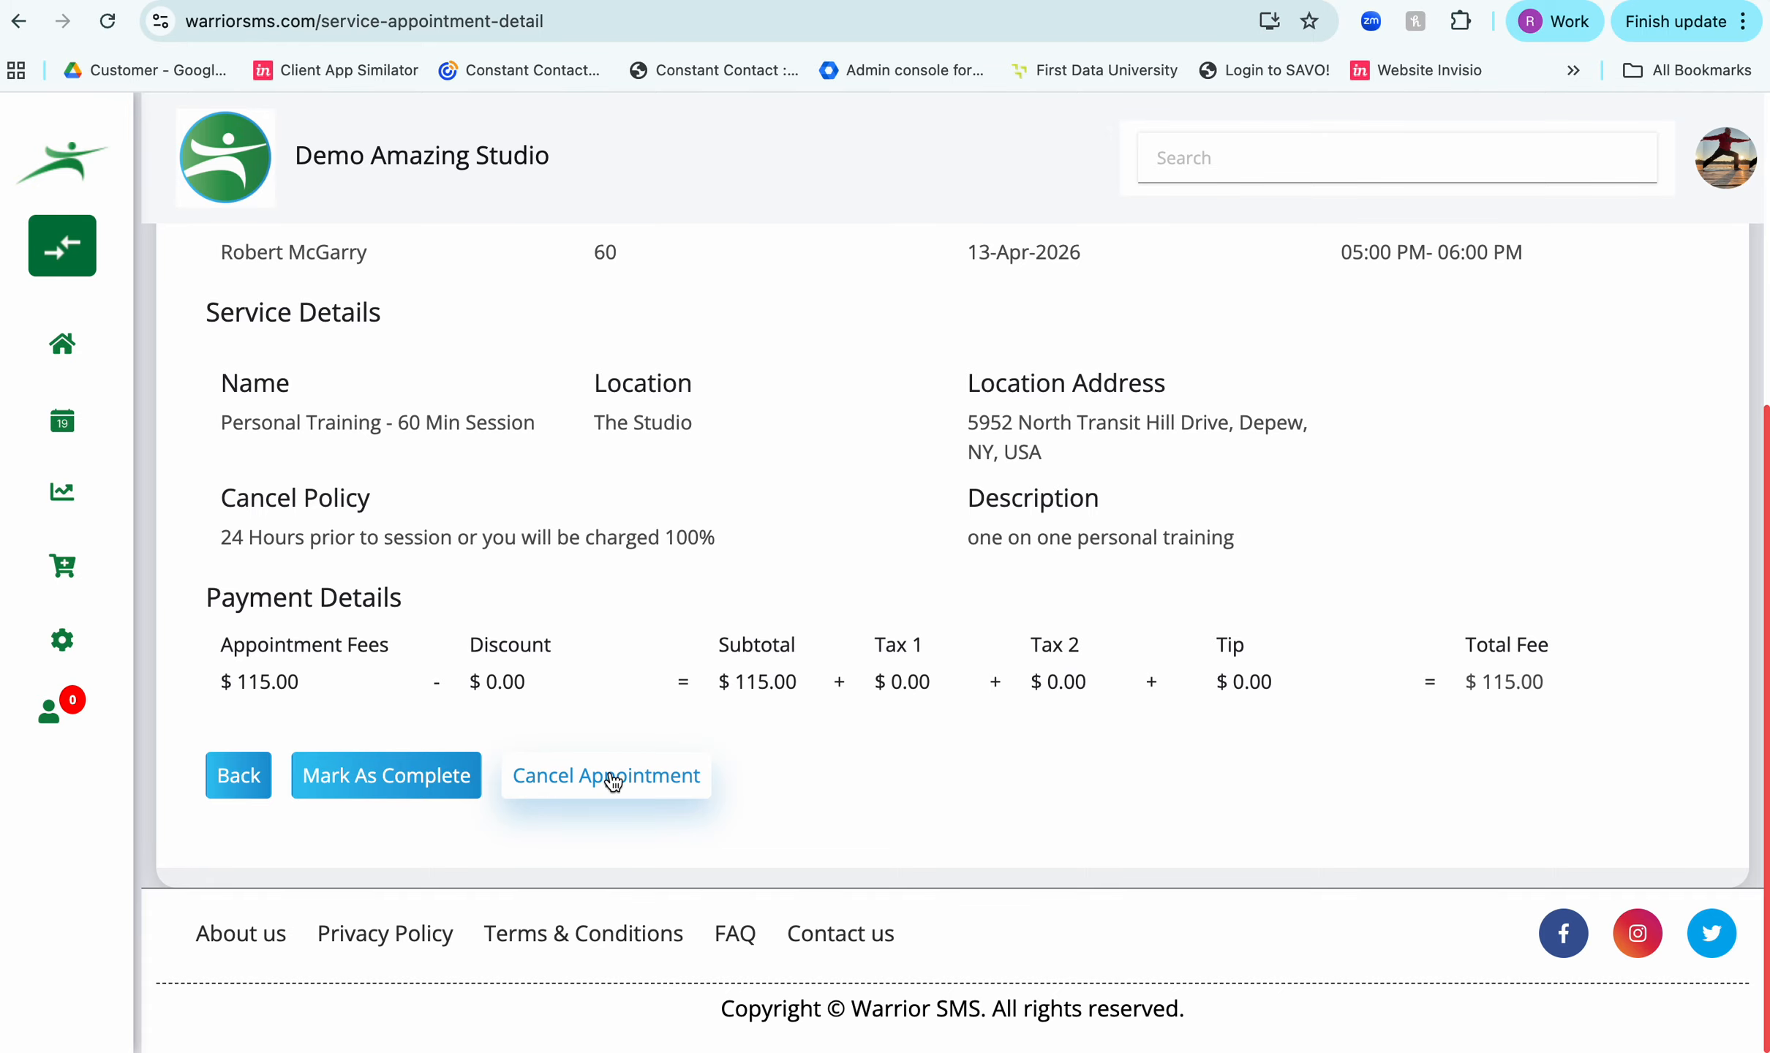
left_click(409, 788)
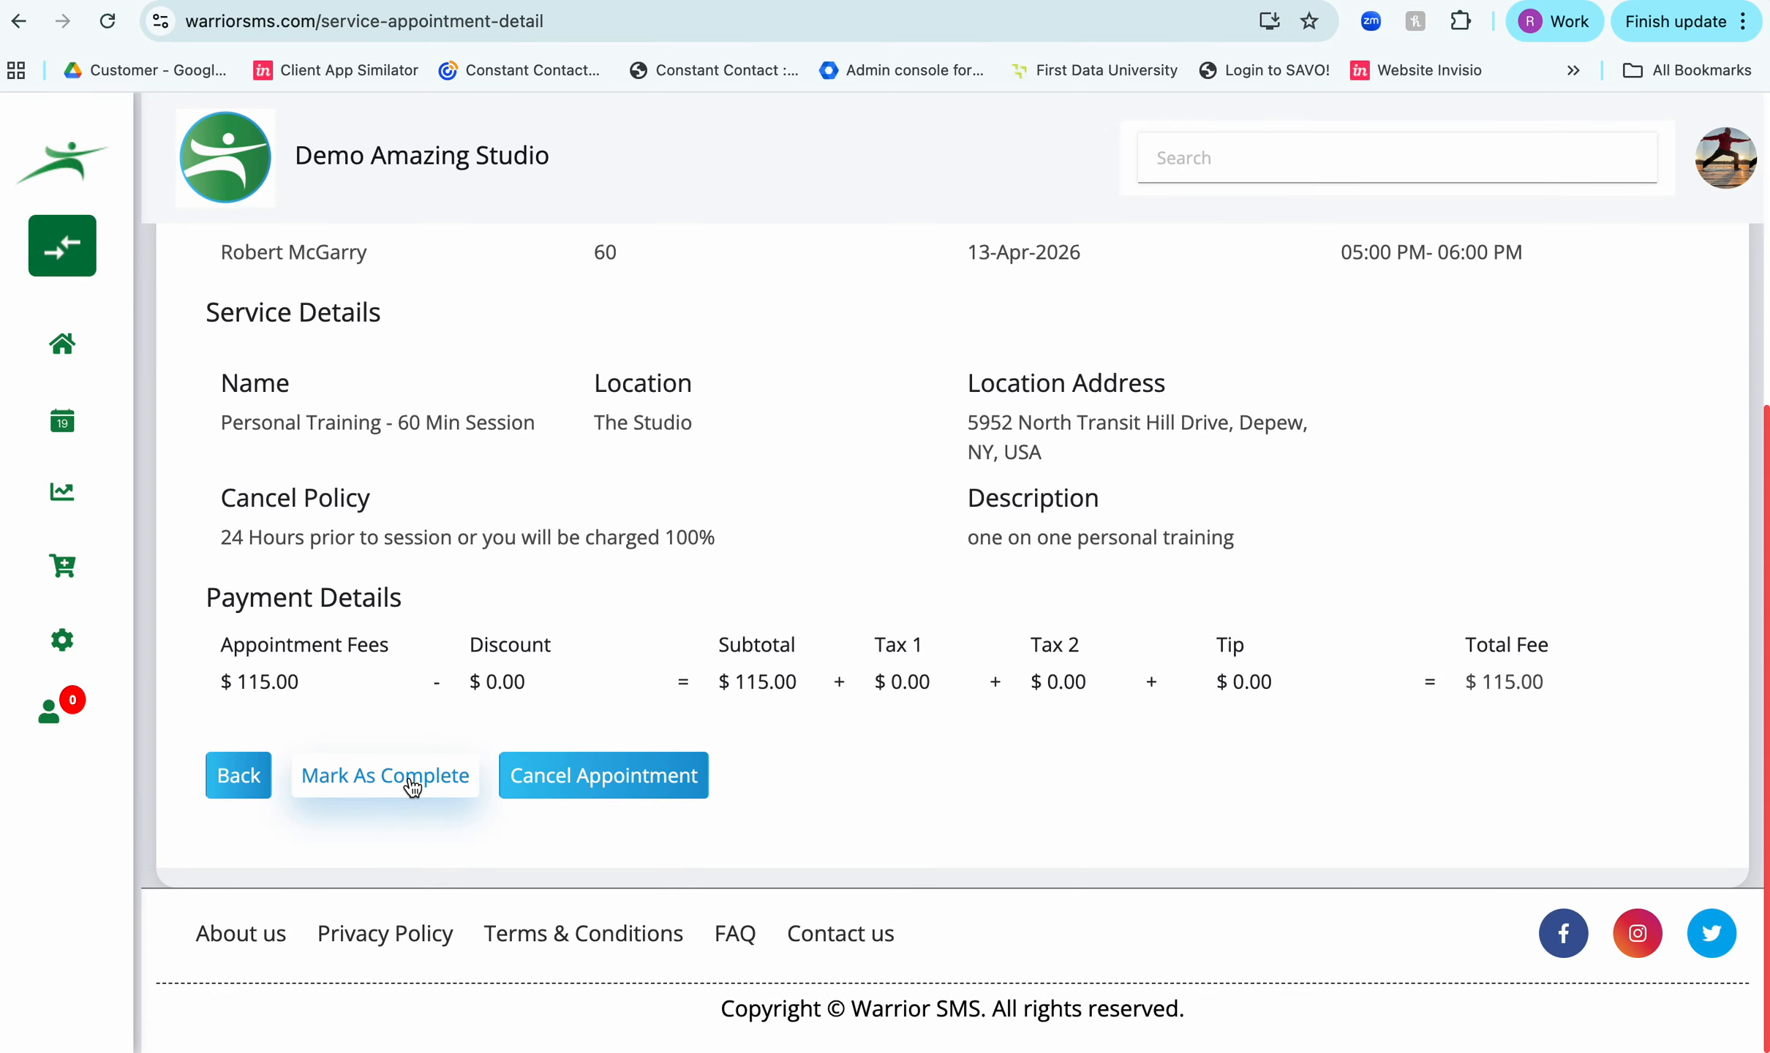
left_click(759, 740)
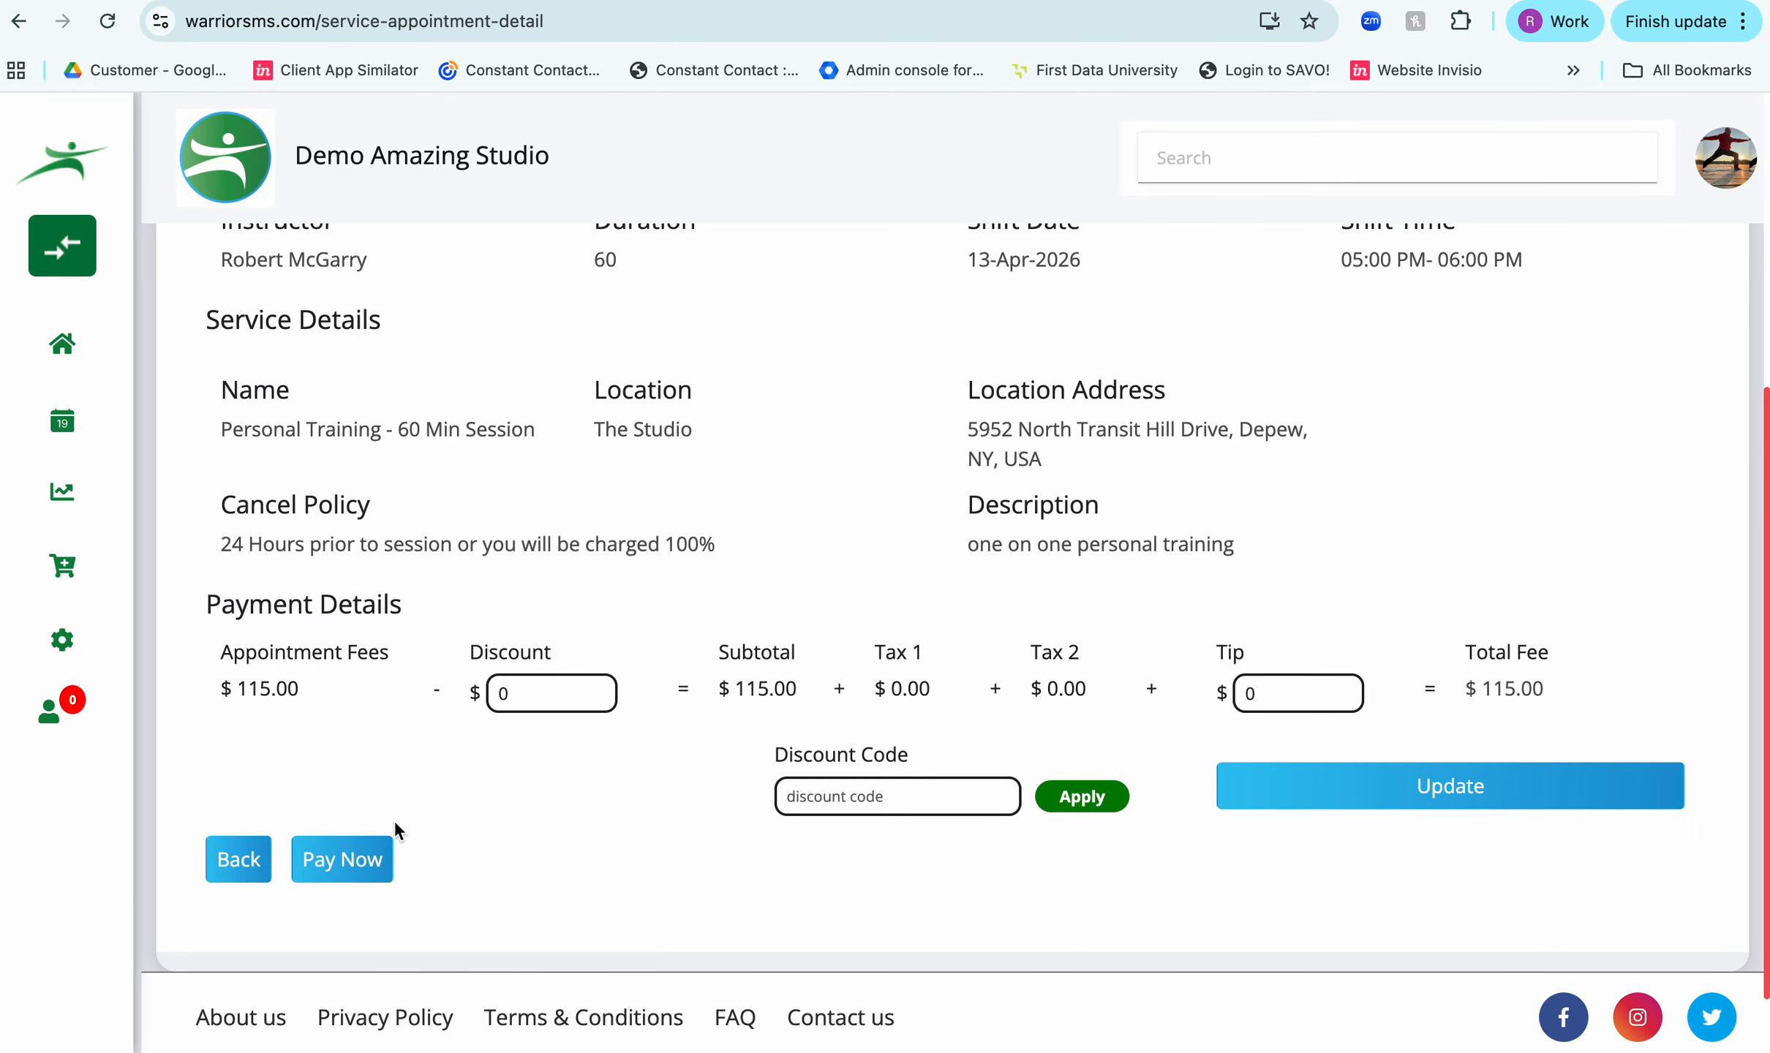
- Start the payment for the completed appointment and choose Other as the payment method
left_click(353, 860)
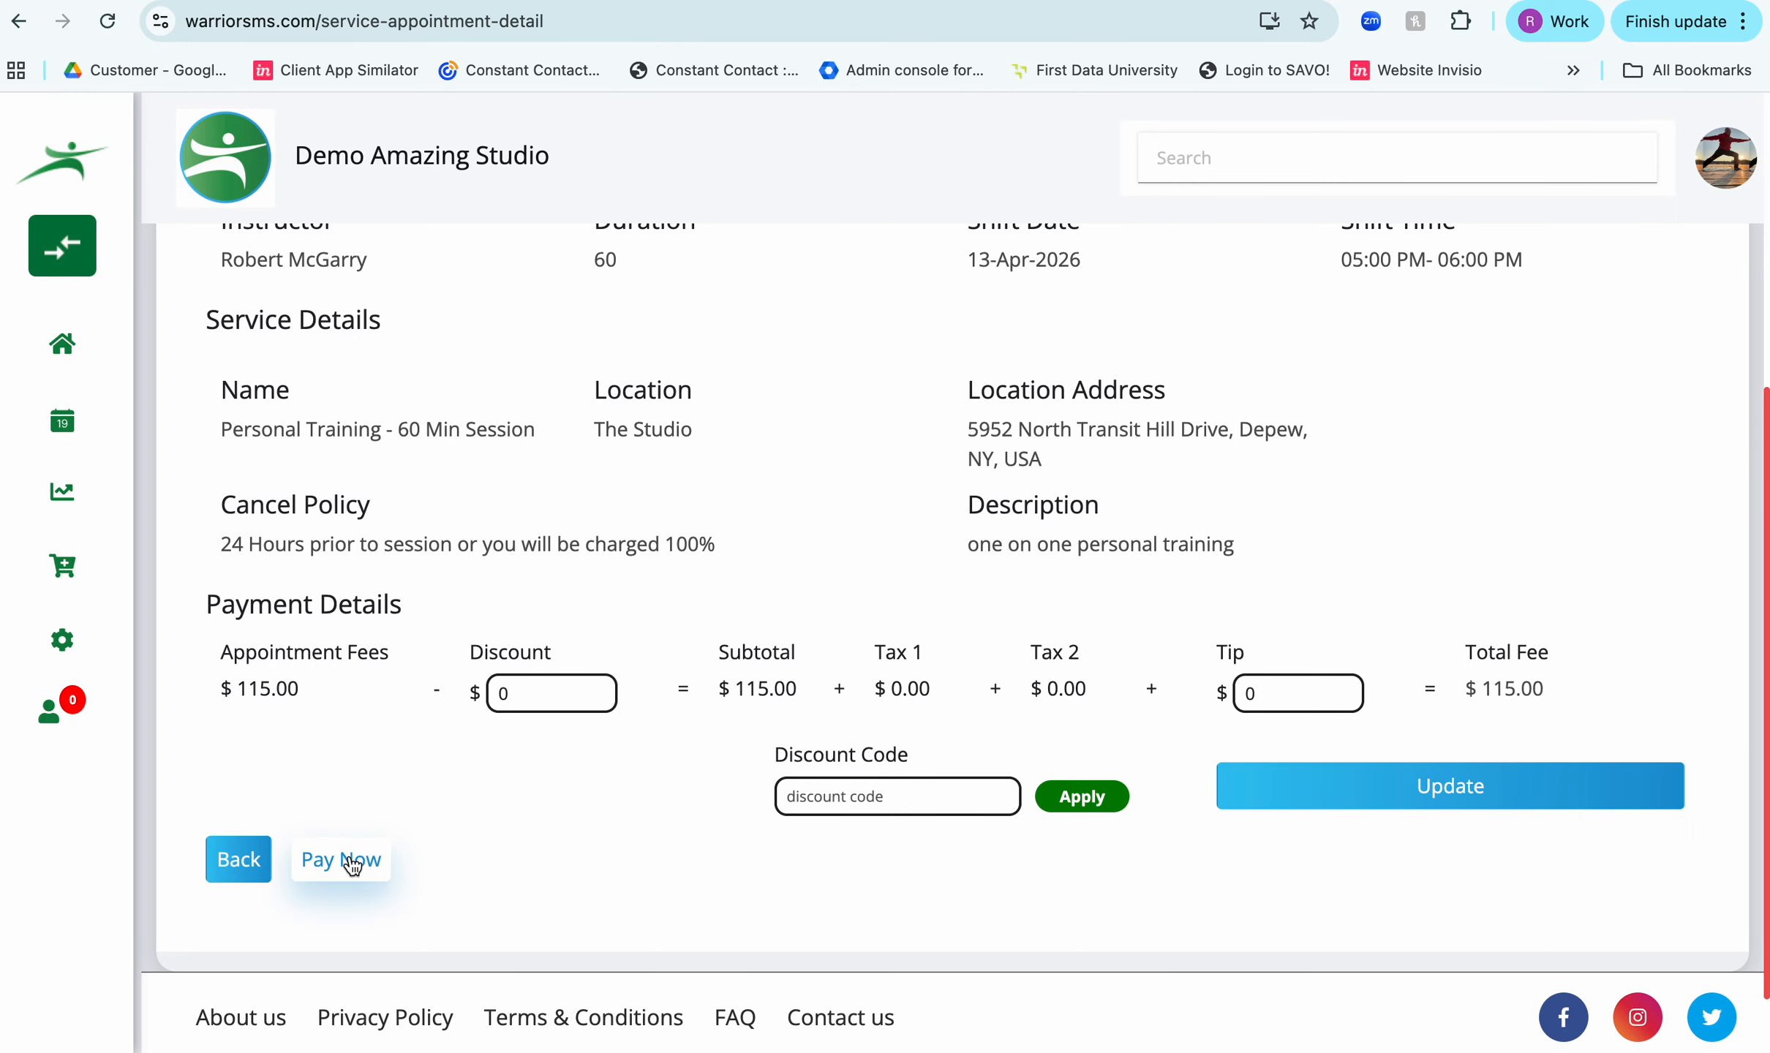
scroll(351, 863, "down", 5)
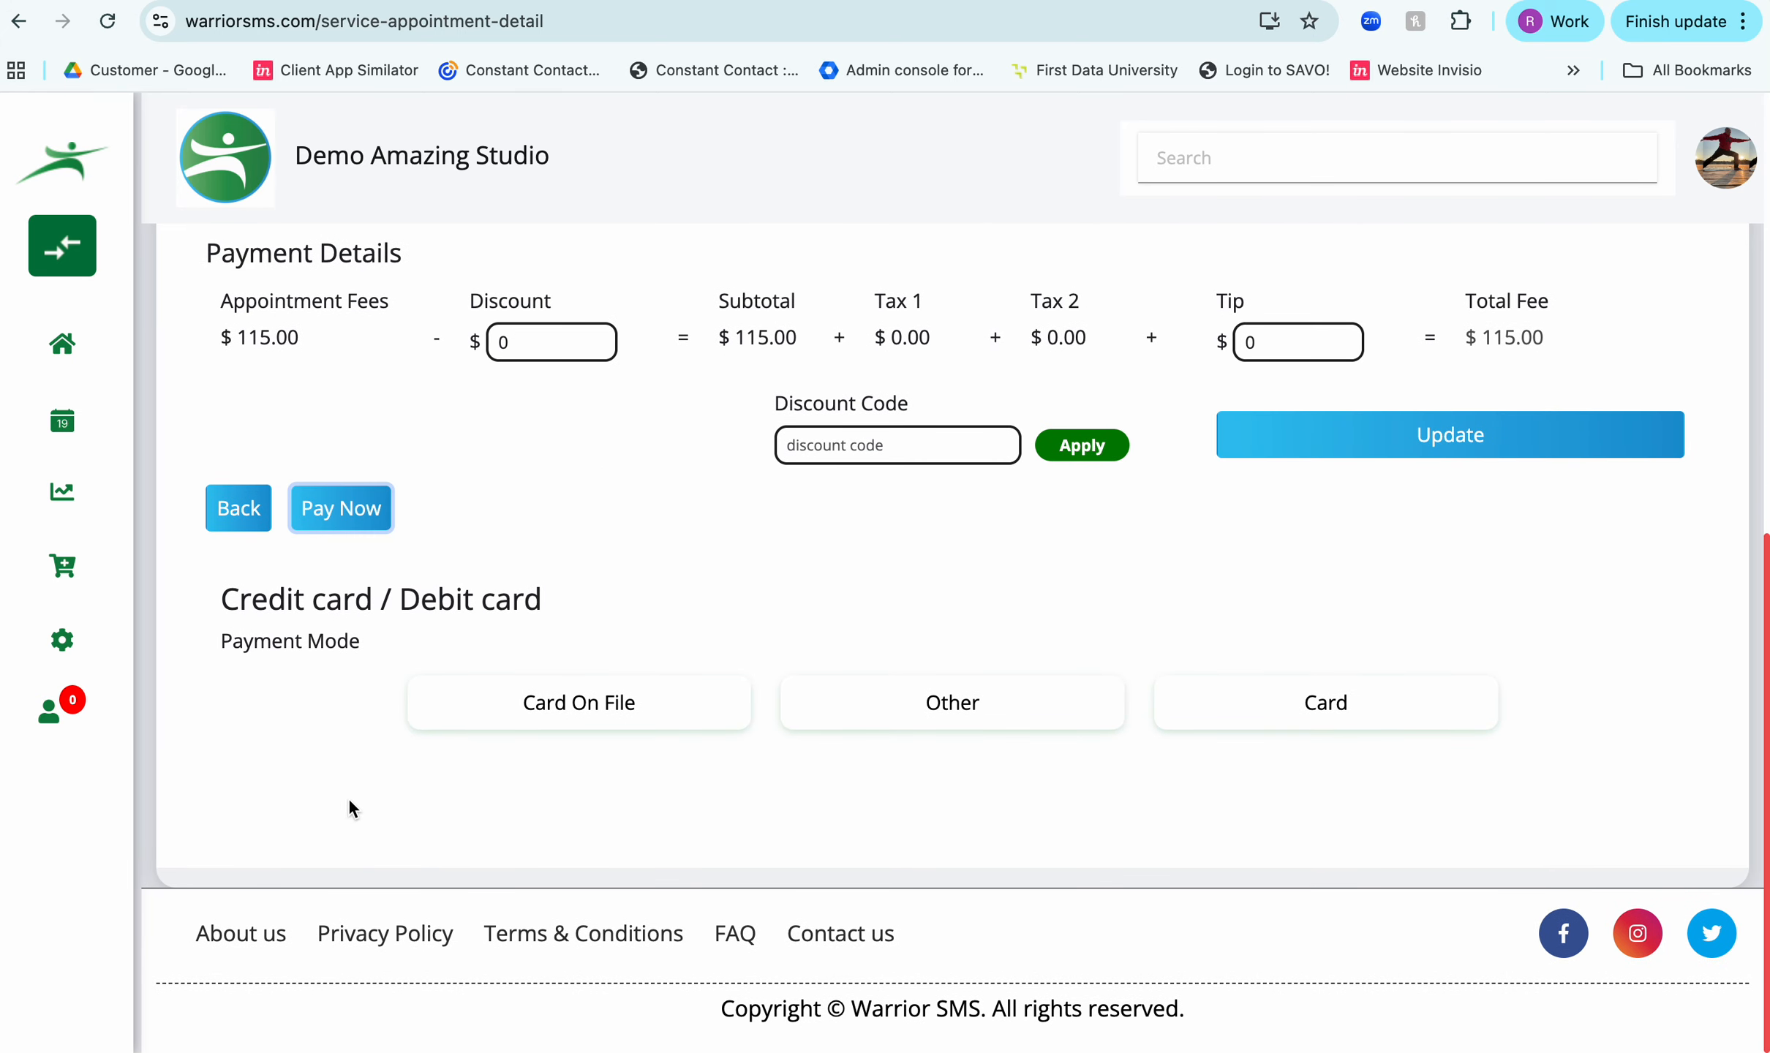
left_click(980, 706)
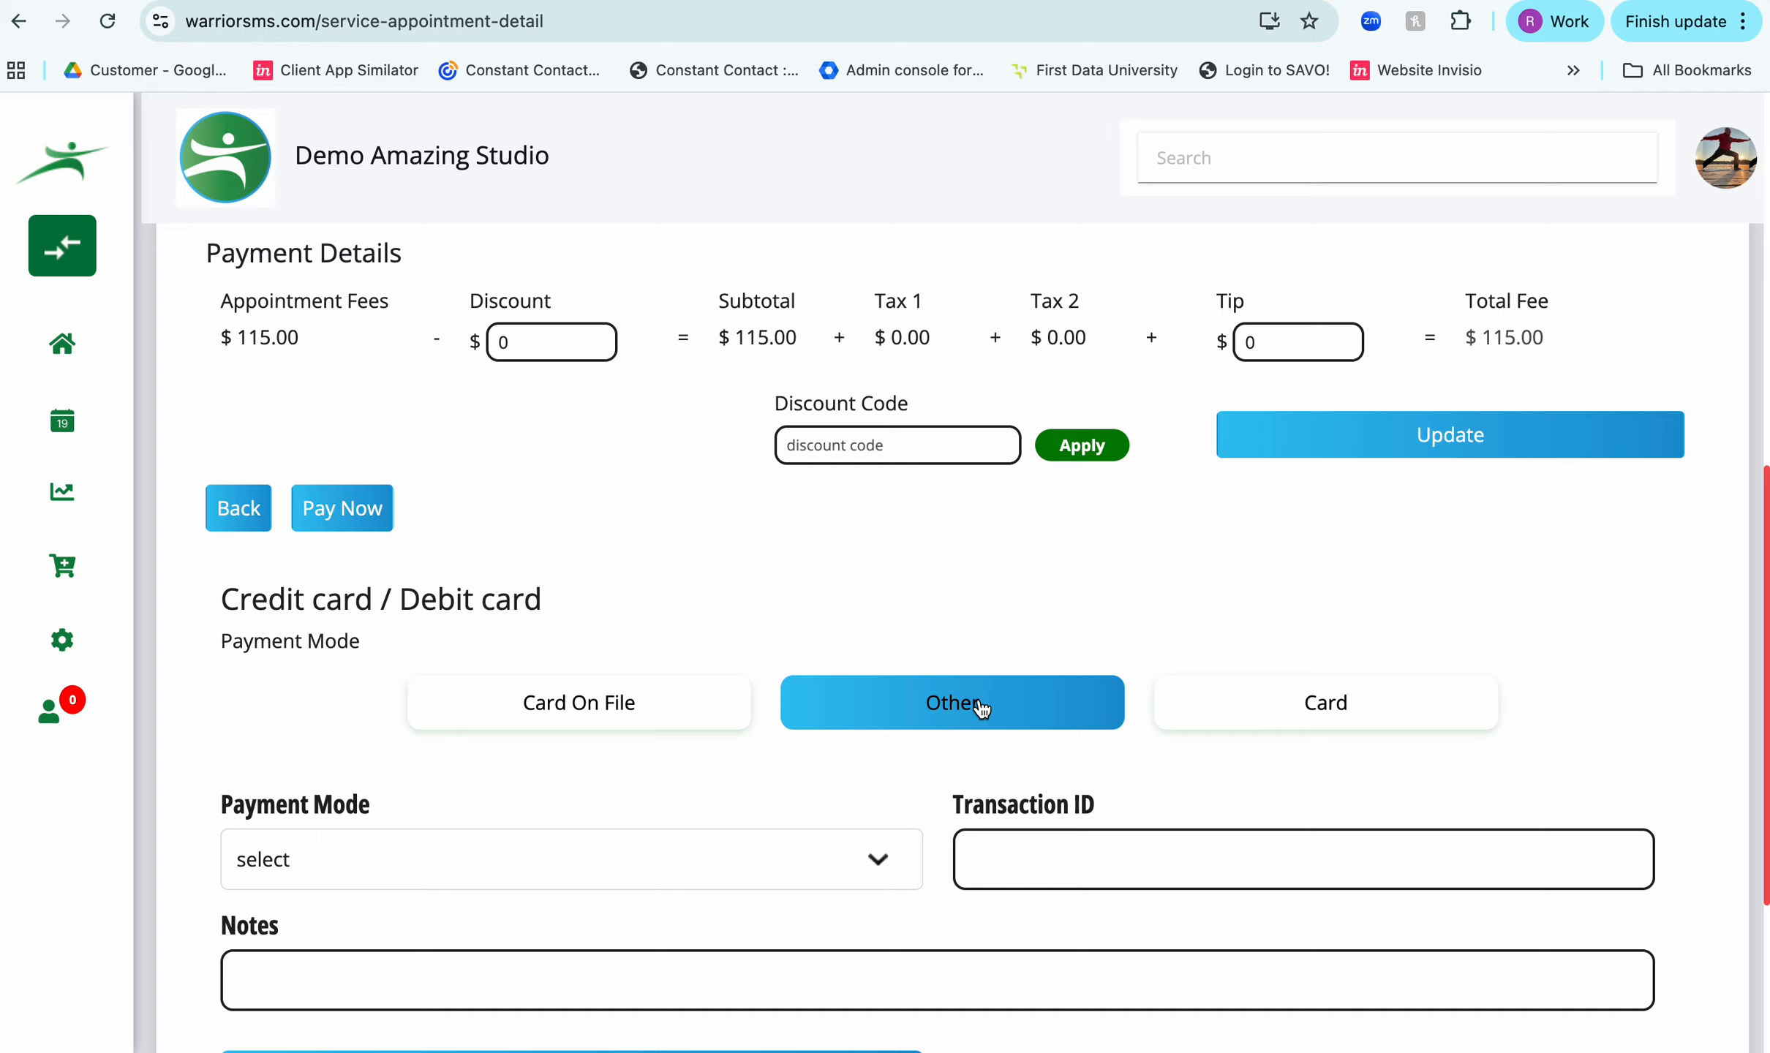
scroll(982, 710, "down", 1)
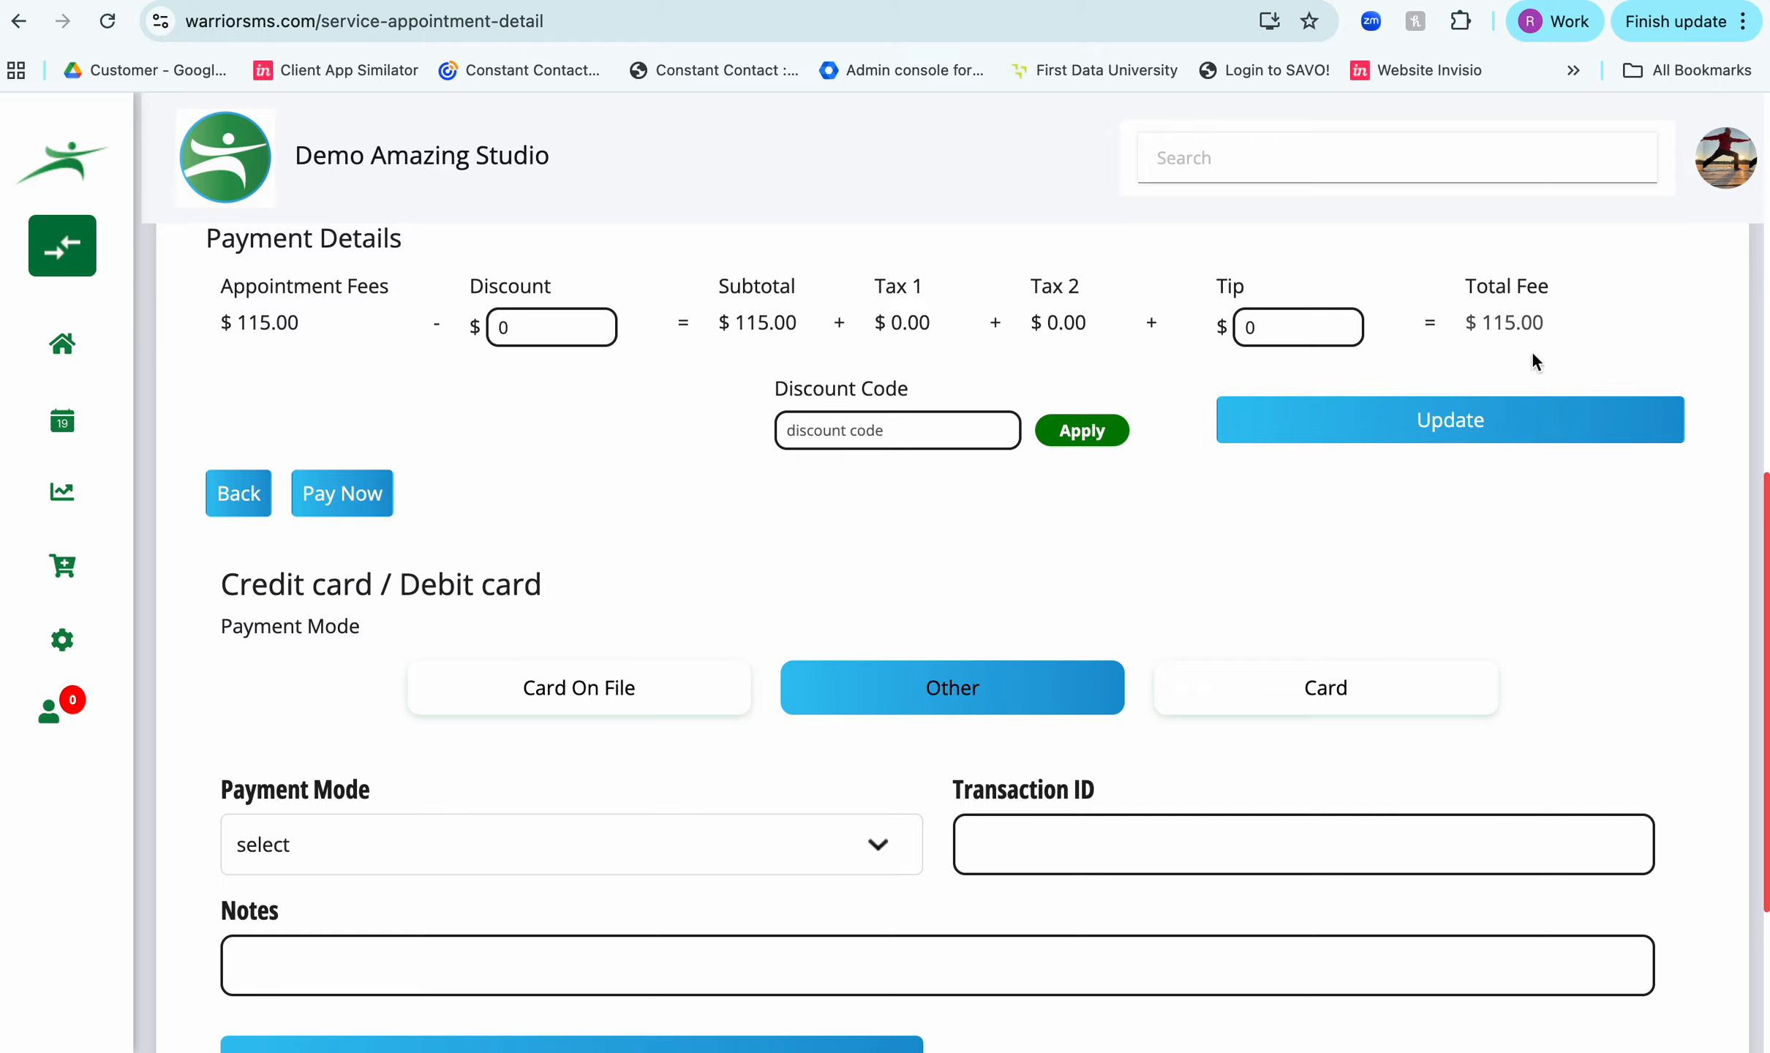
scroll(649, 563, "down", 2)
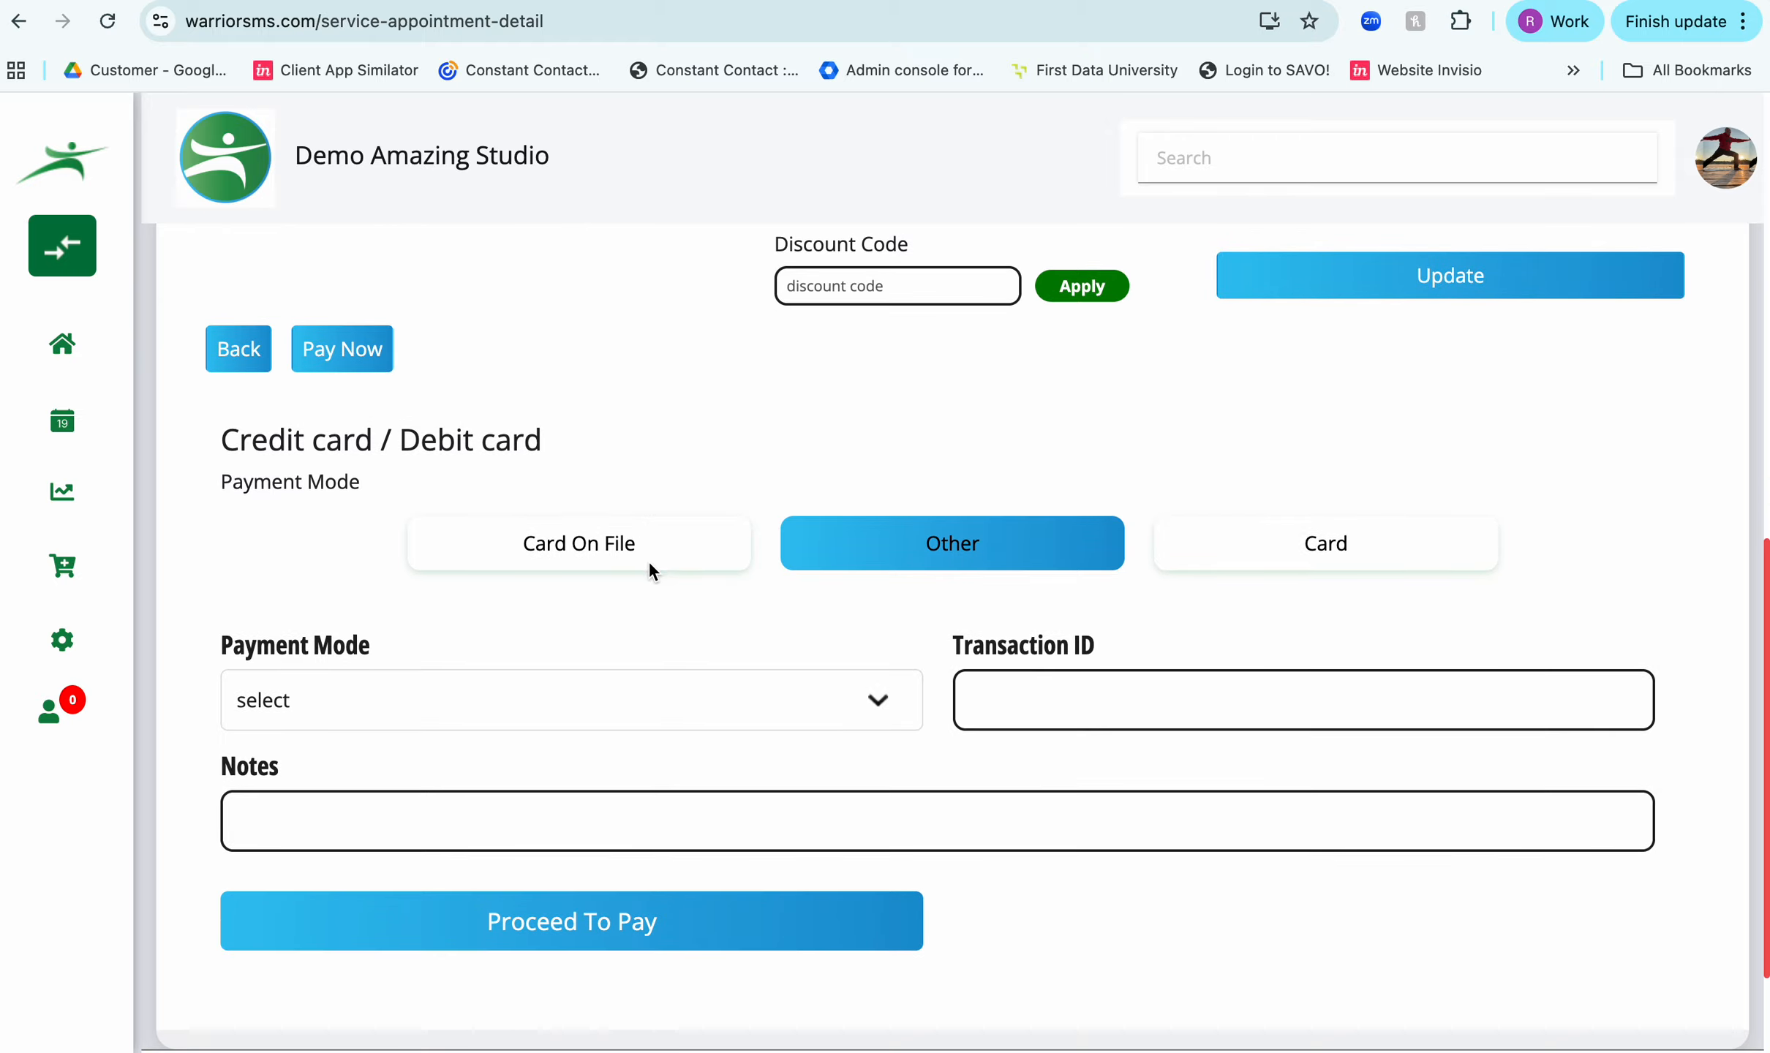
- Set the payment mode to Pass and enter "1 of 5" in the payment notes
left_click(478, 698)
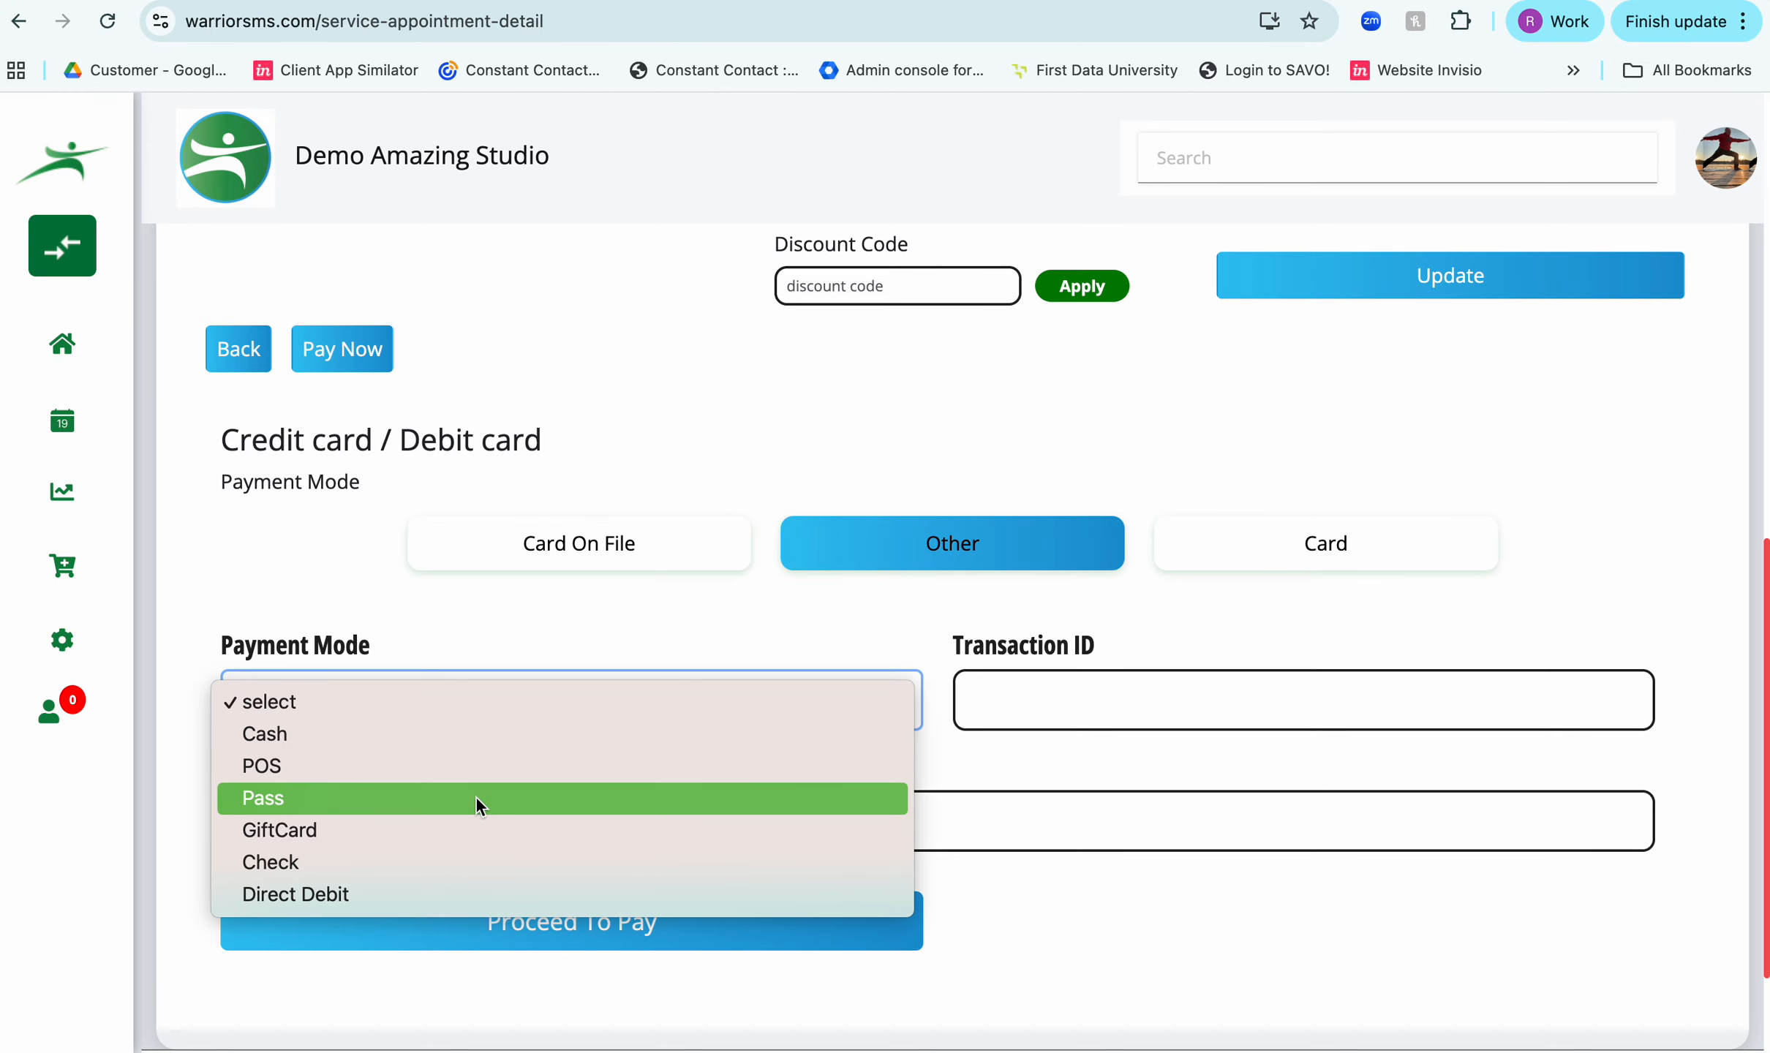
left_click(475, 798)
left_click(469, 814)
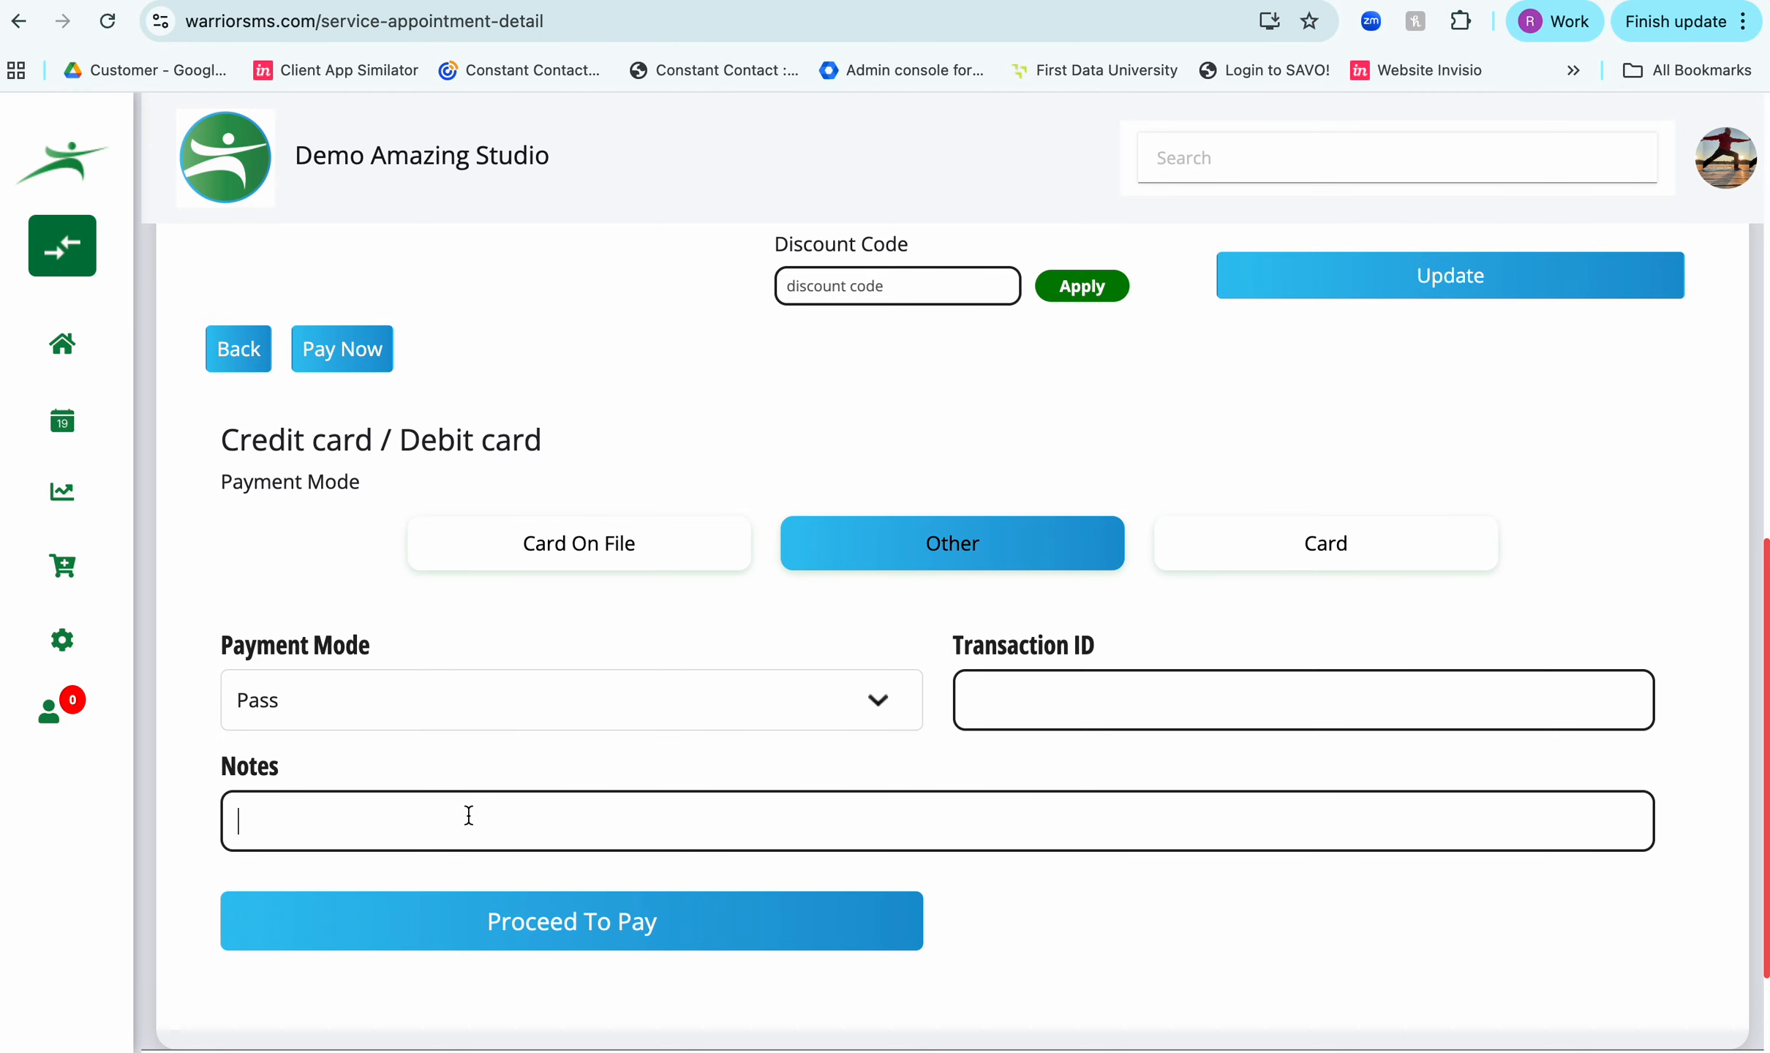
type("5")
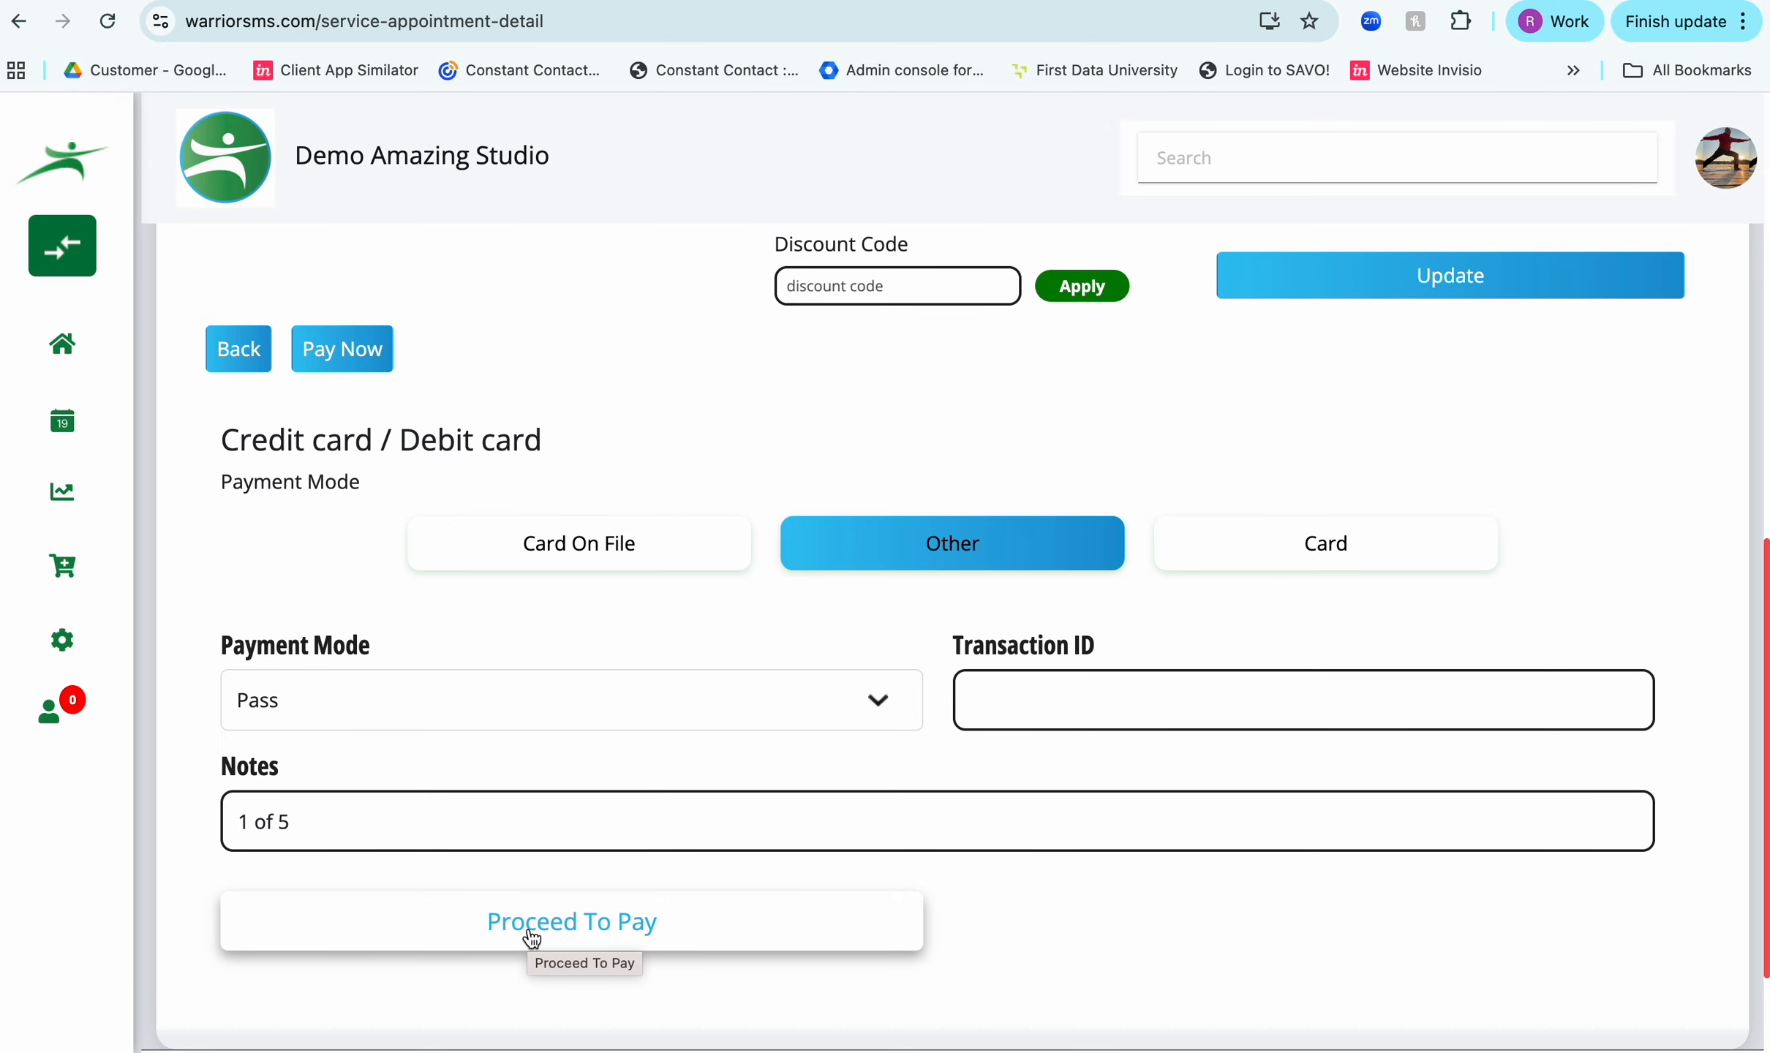
- Change the payment mode to POS, clear the payment notes and view the other available modes
left_click(473, 700)
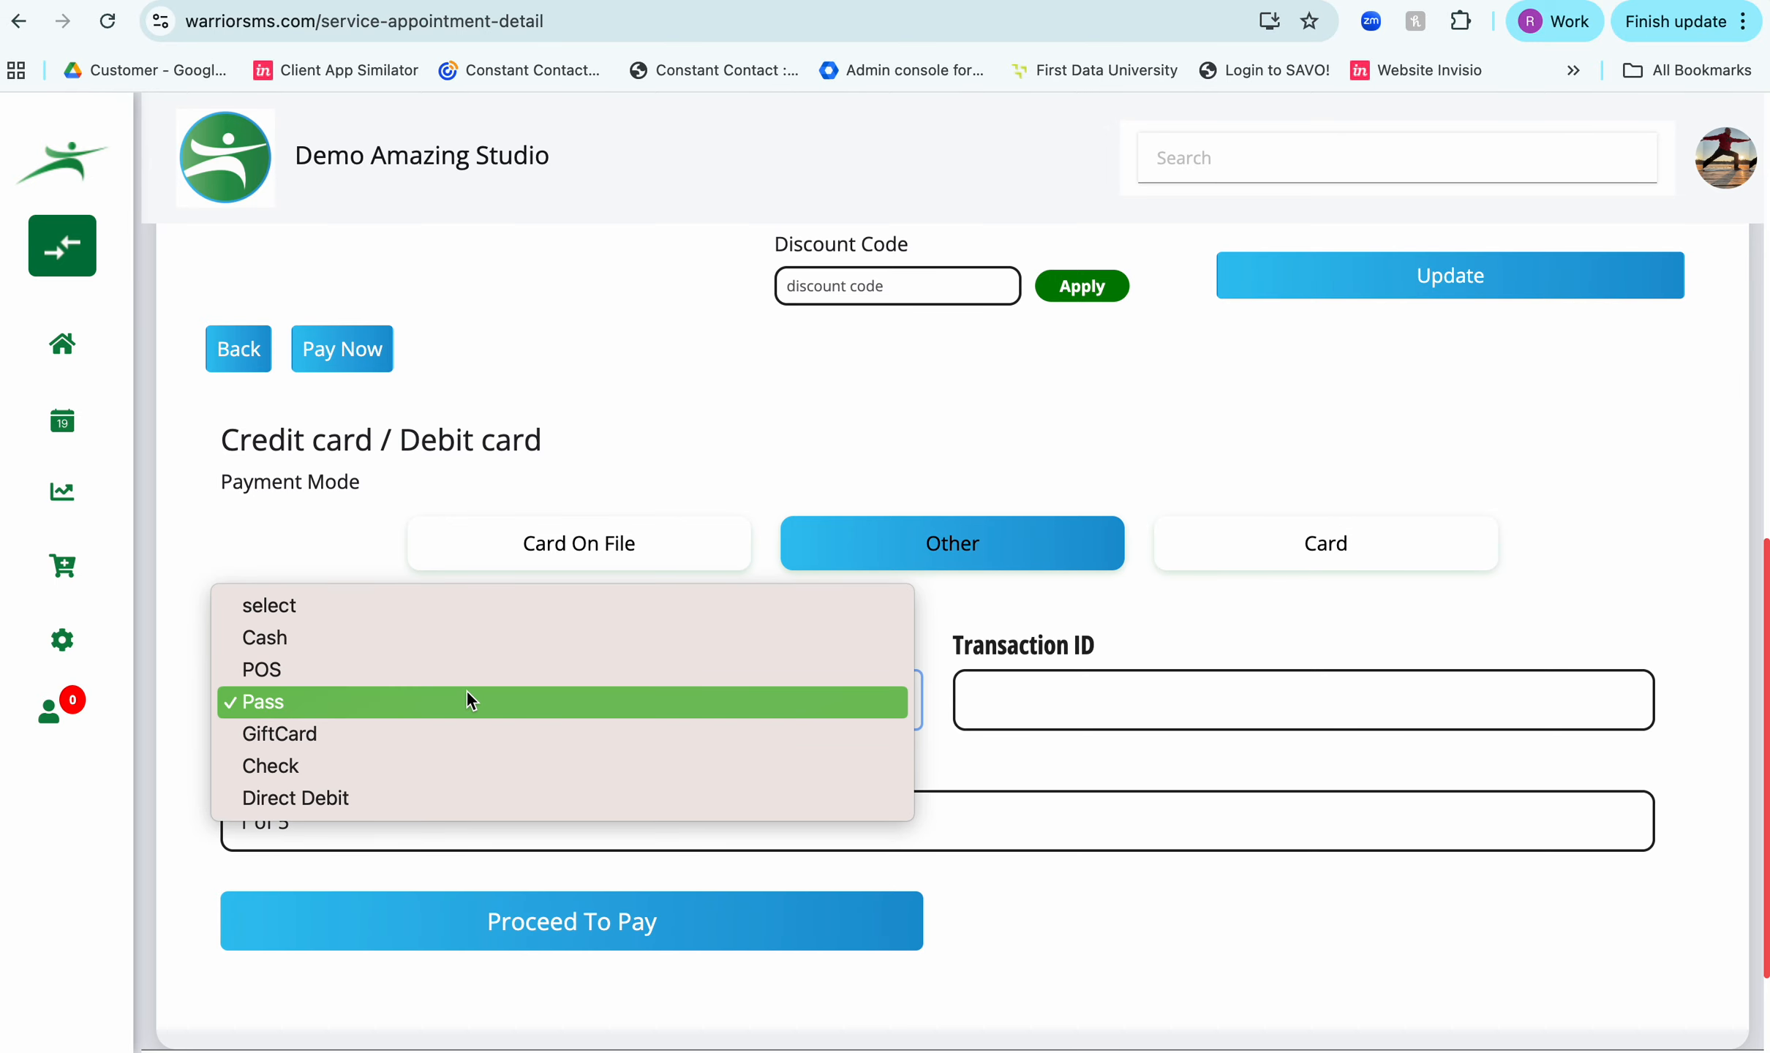
left_click(444, 667)
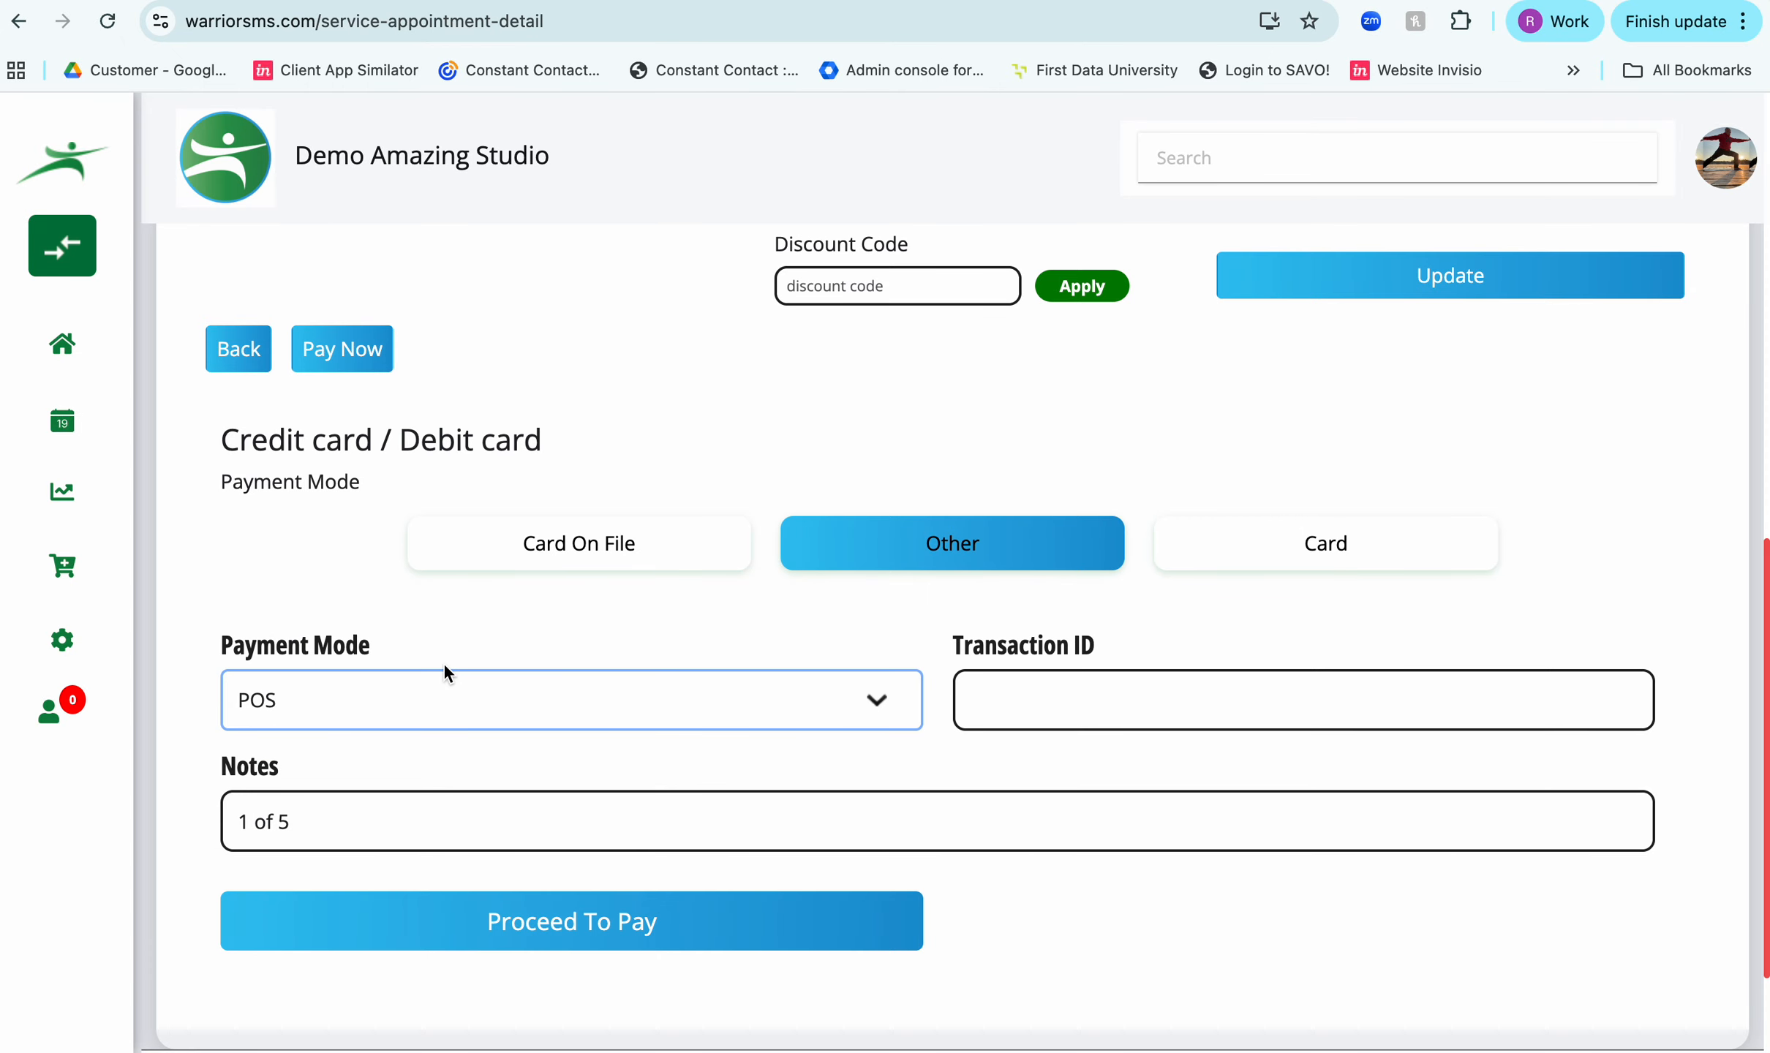
left_click_drag(351, 832, 191, 825)
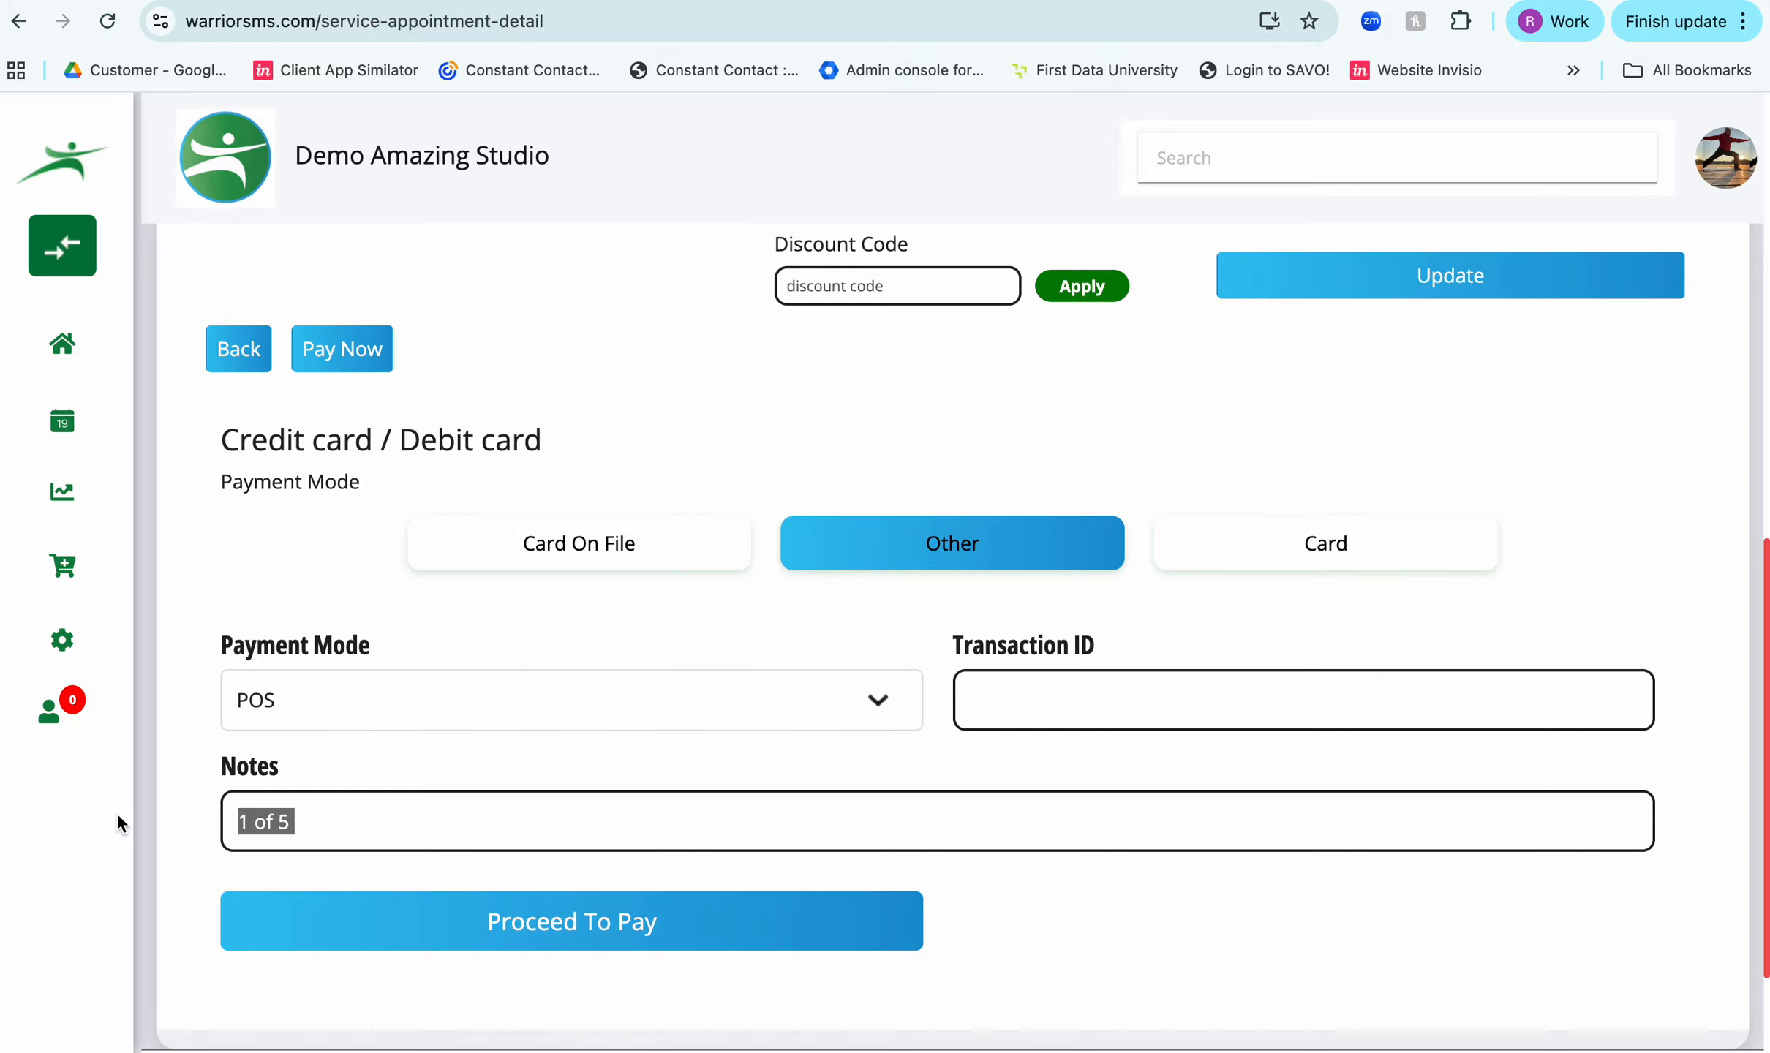
key("BackSpace")
left_click(442, 705)
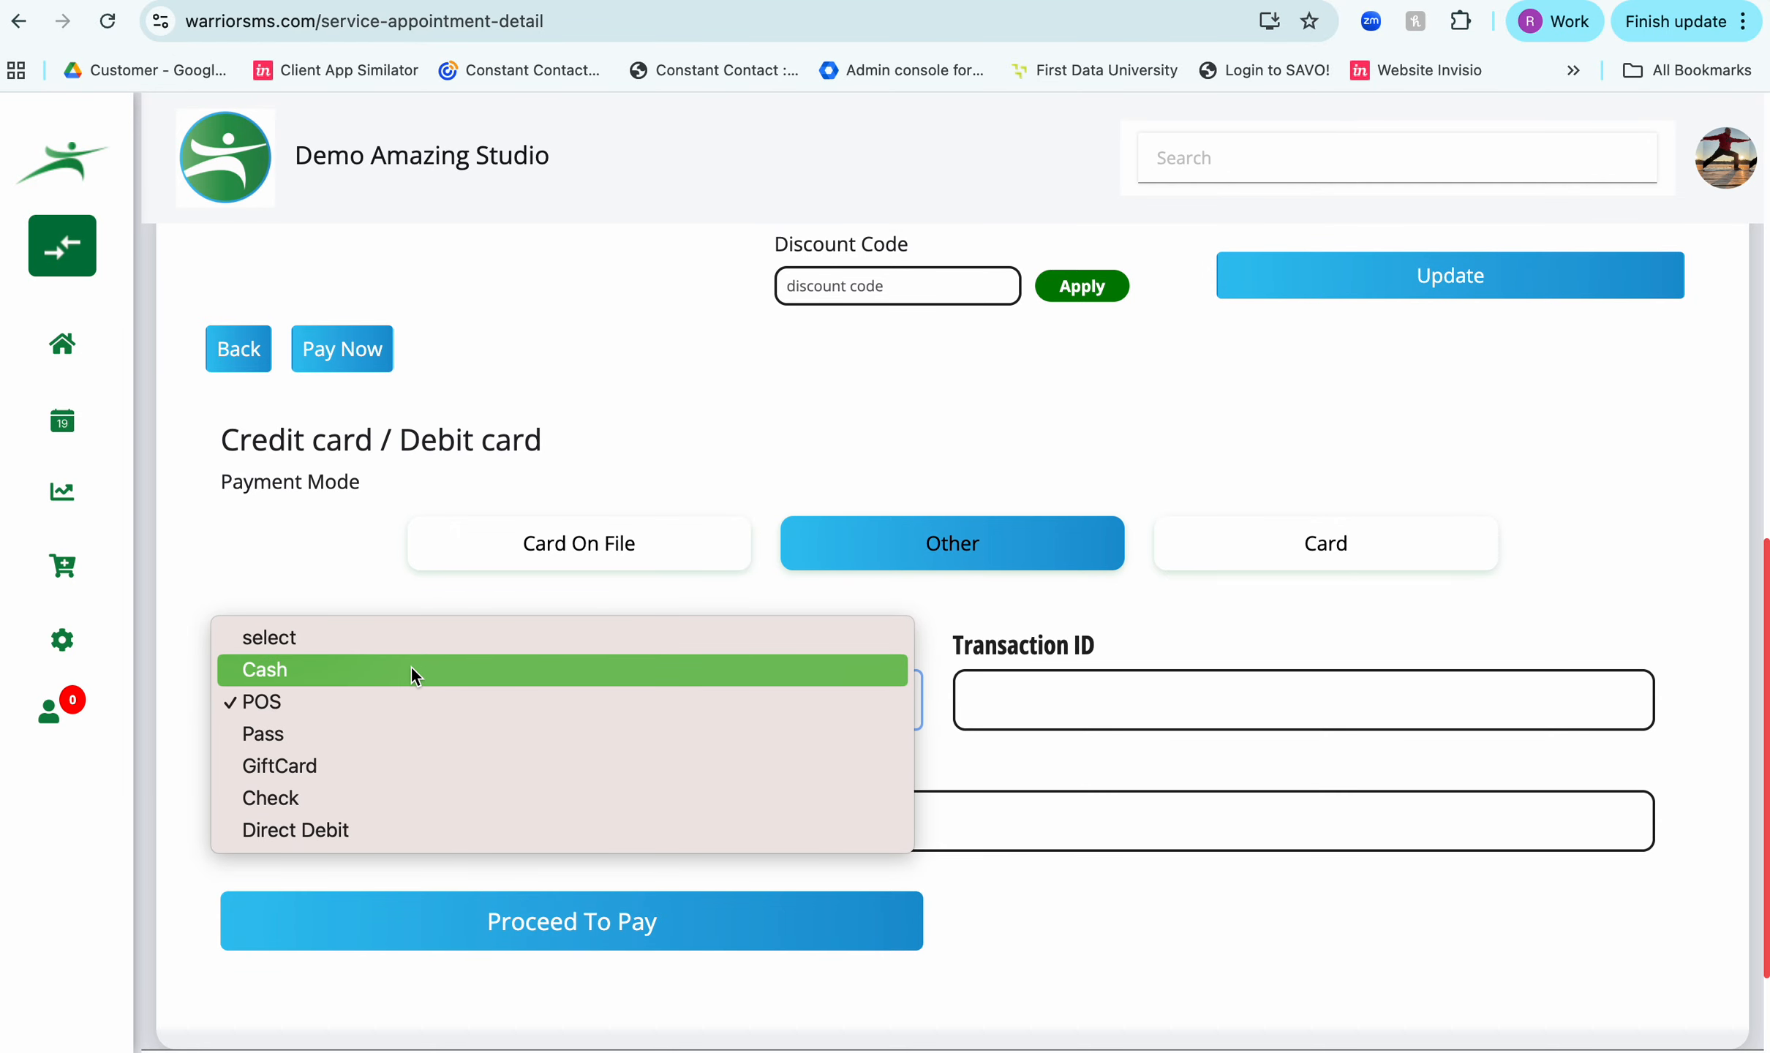
left_click(698, 594)
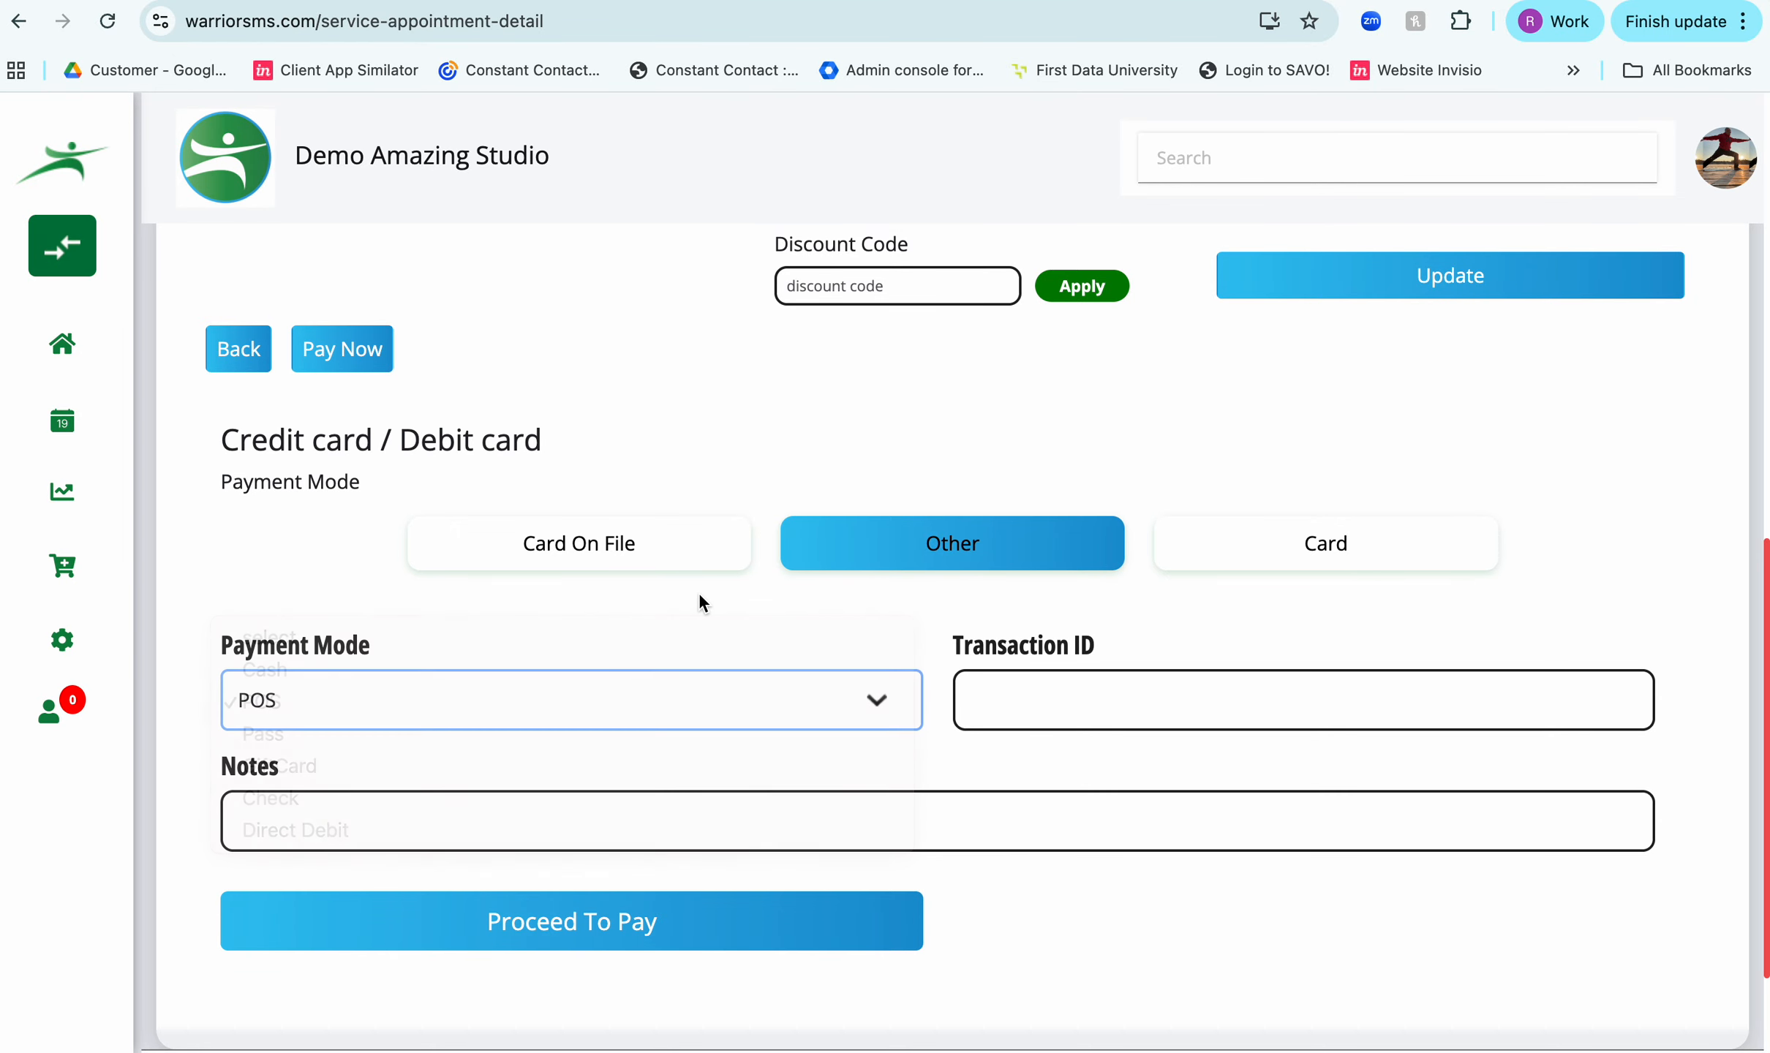
- Look at the Card On File and Card payment options and review the appointment's details
left_click(636, 552)
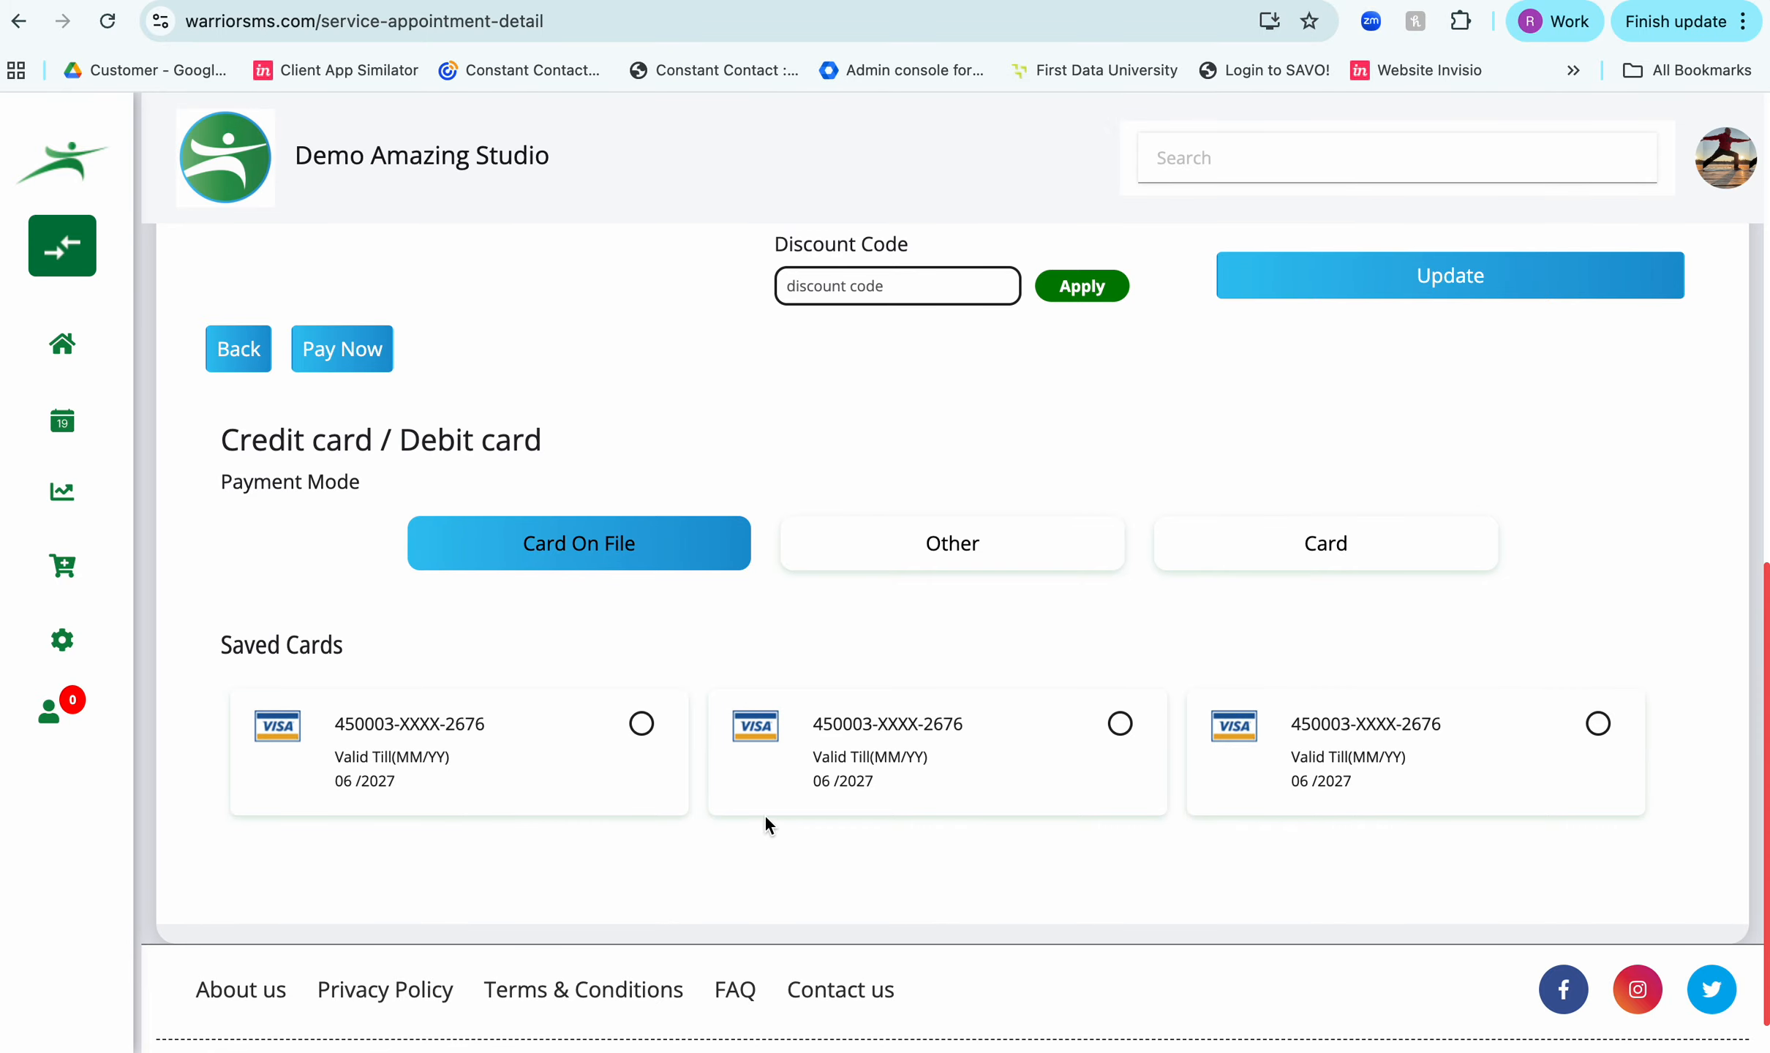
left_click(1326, 549)
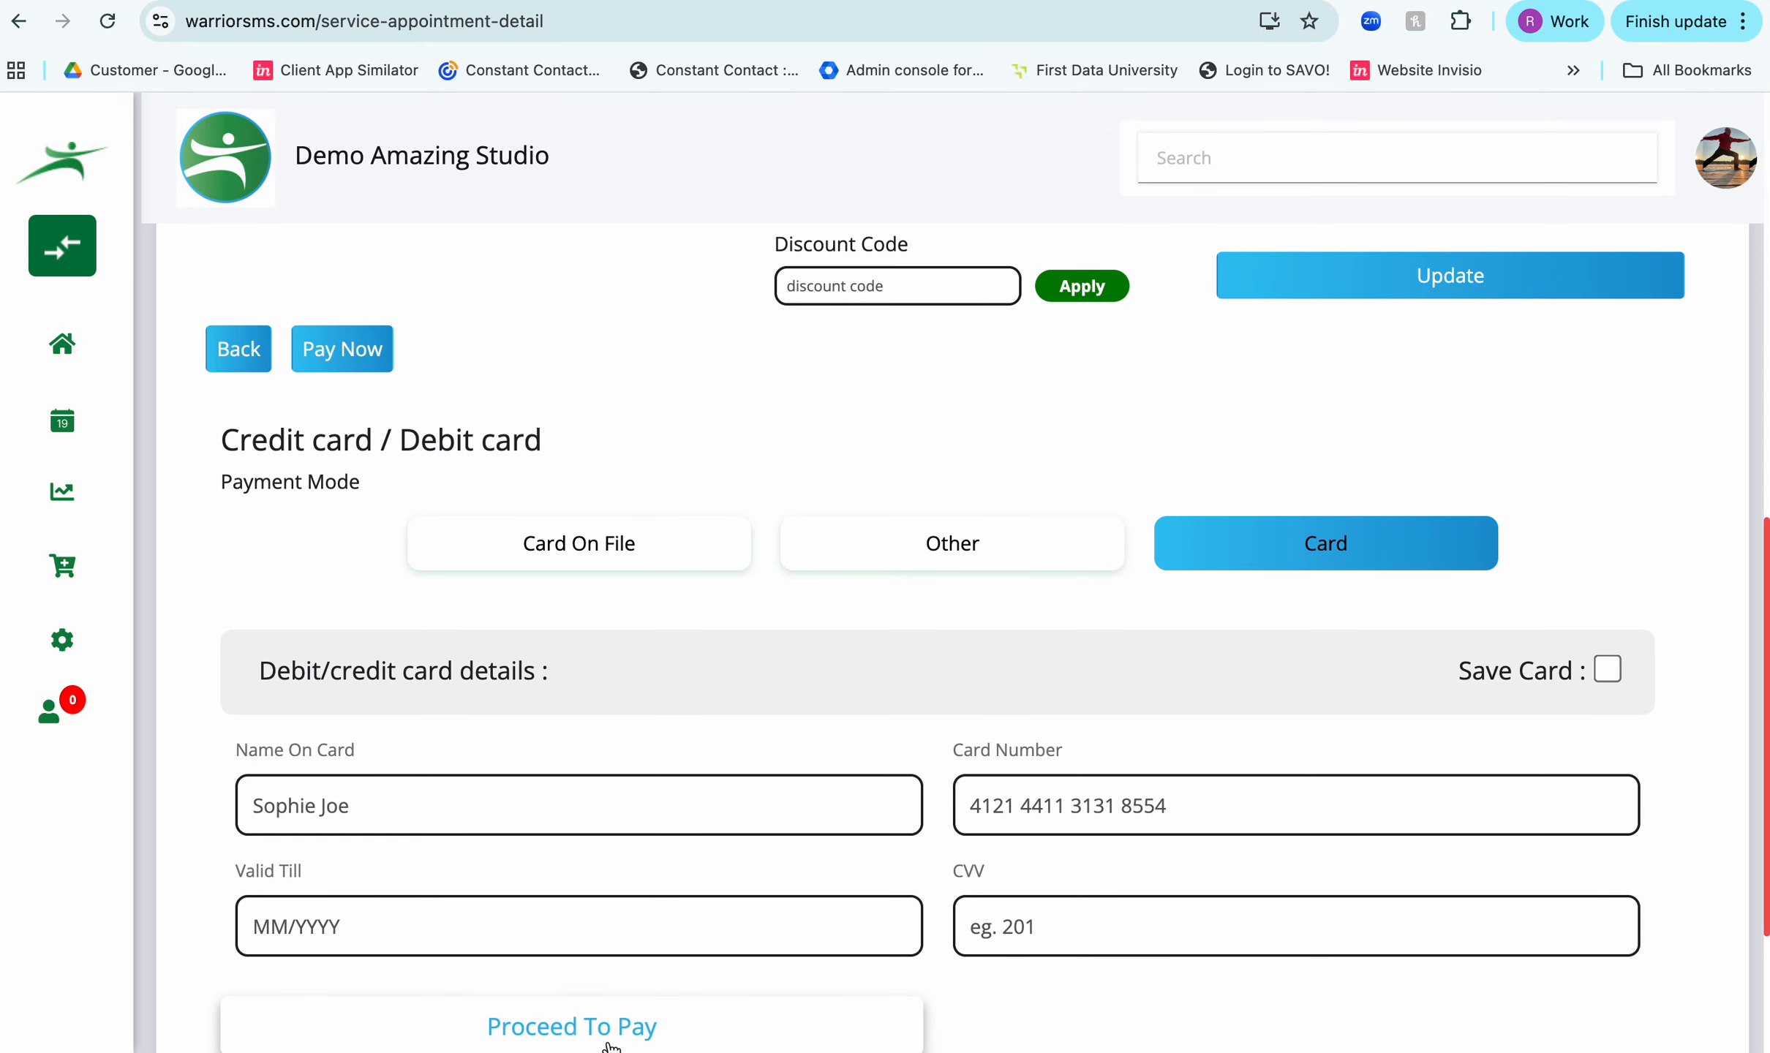
scroll(747, 648, "up", 10)
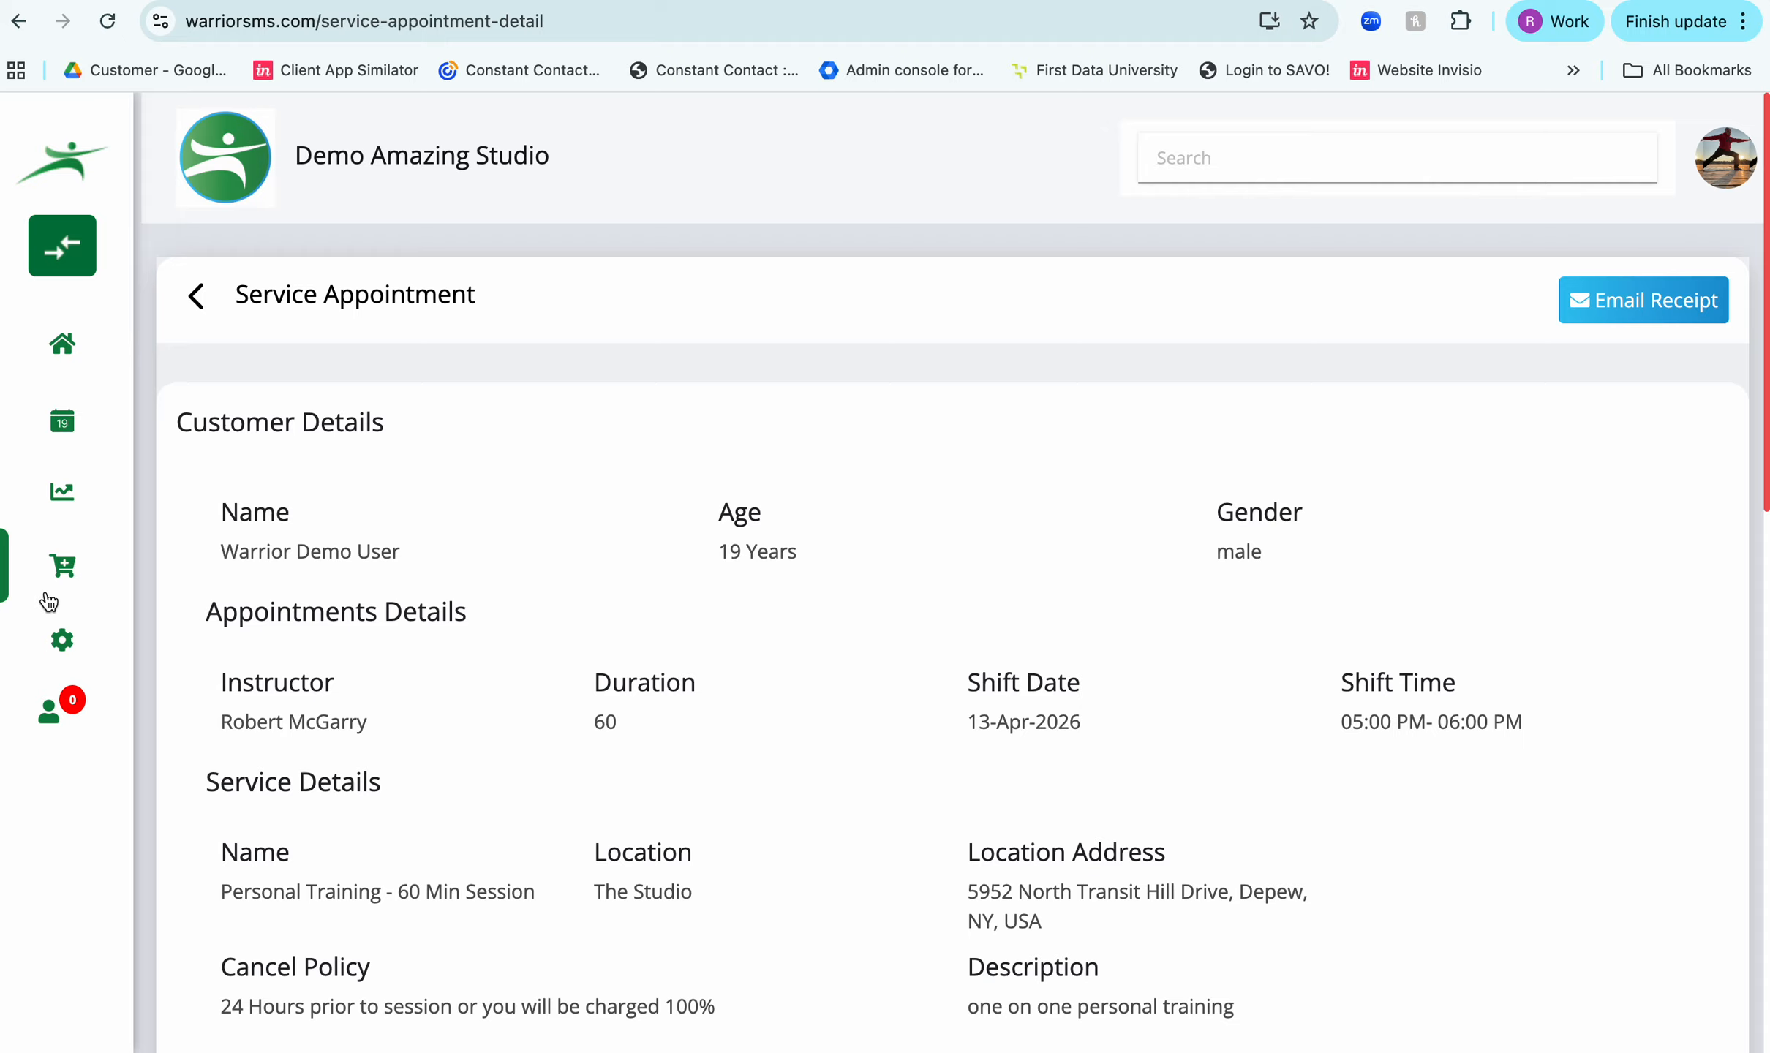
scroll(534, 646, "down", 10)
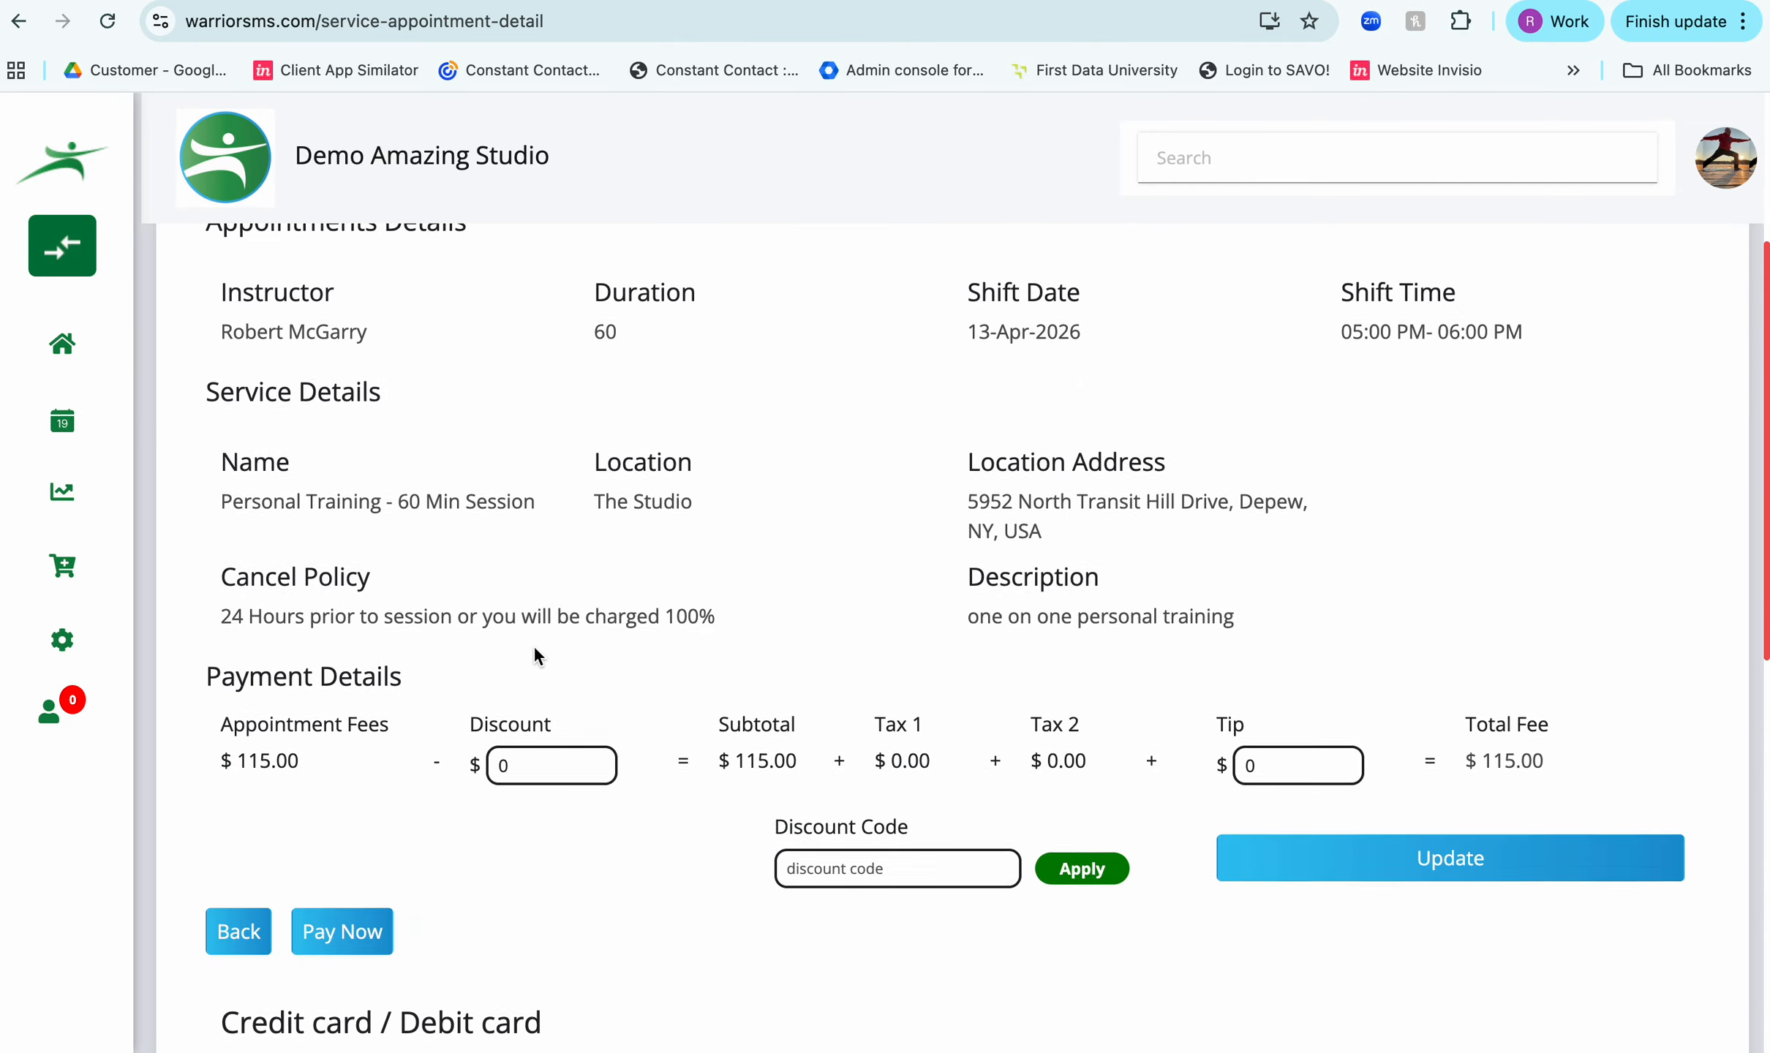
- Pay for the appointment through the Other method with payment mode Pass, and acknowledge the completed transaction
left_click(964, 808)
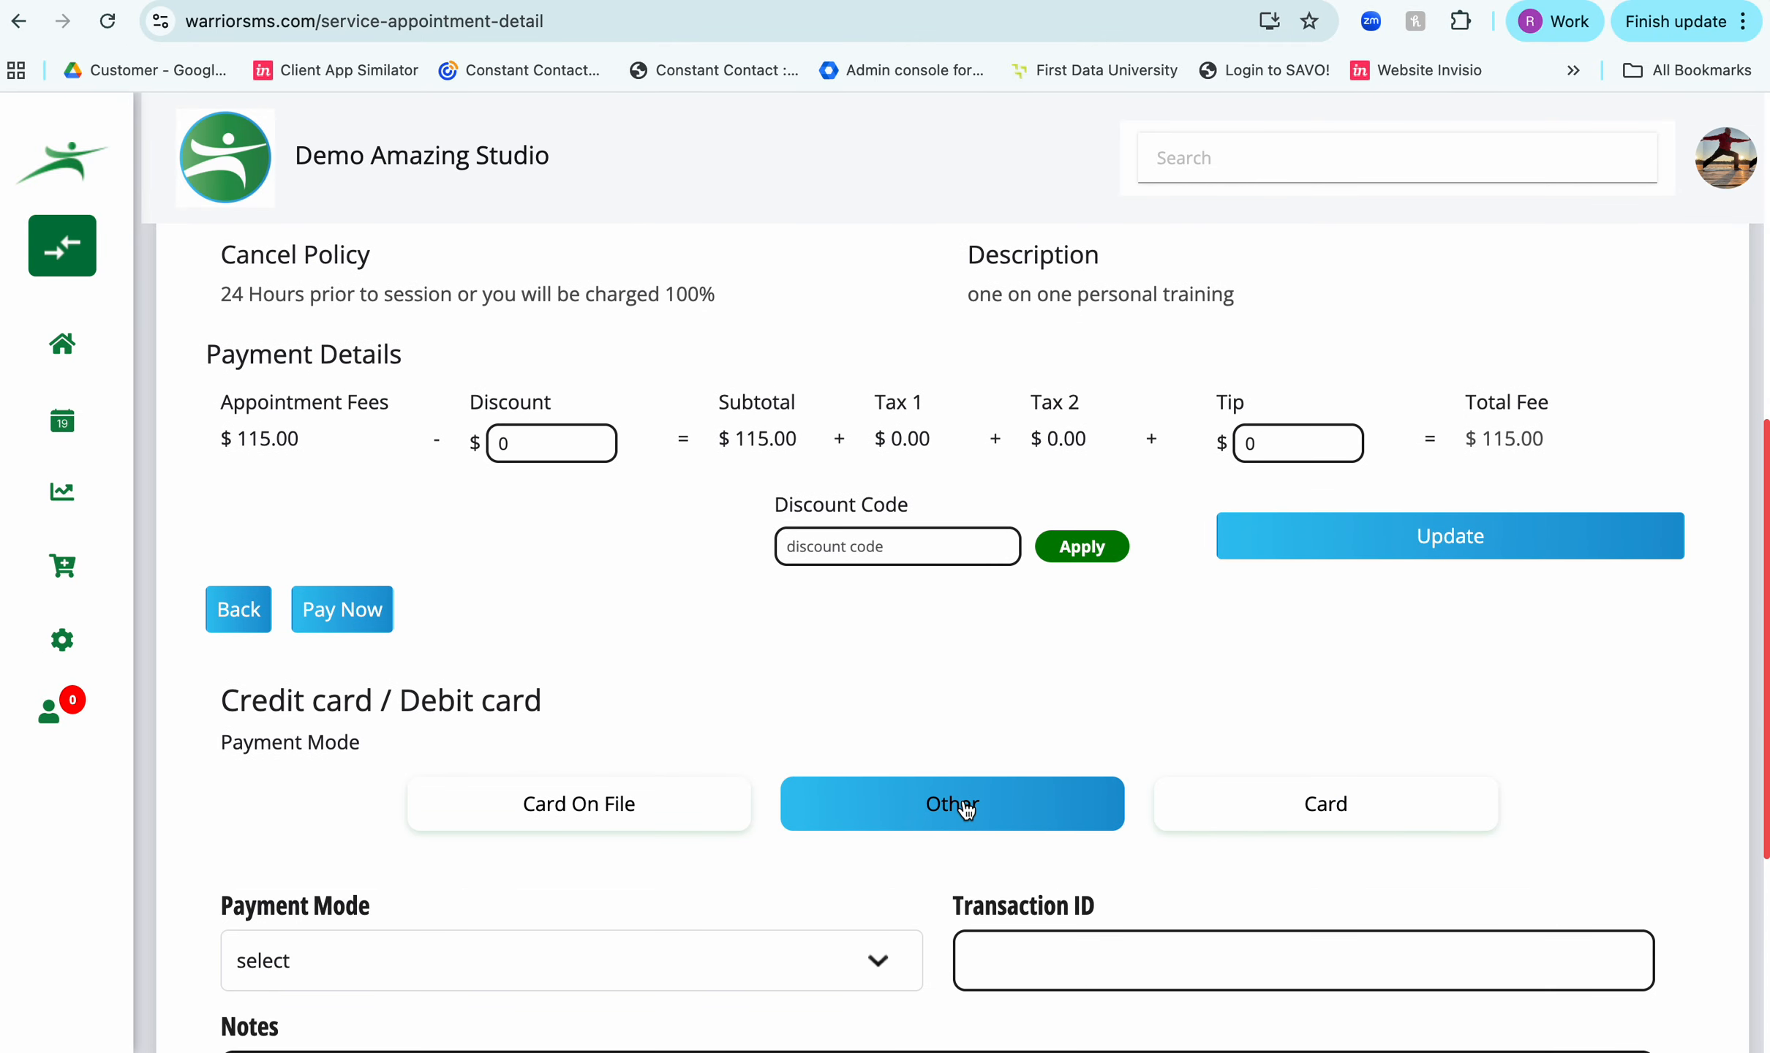
scroll(773, 816, "down", 2)
left_click(737, 800)
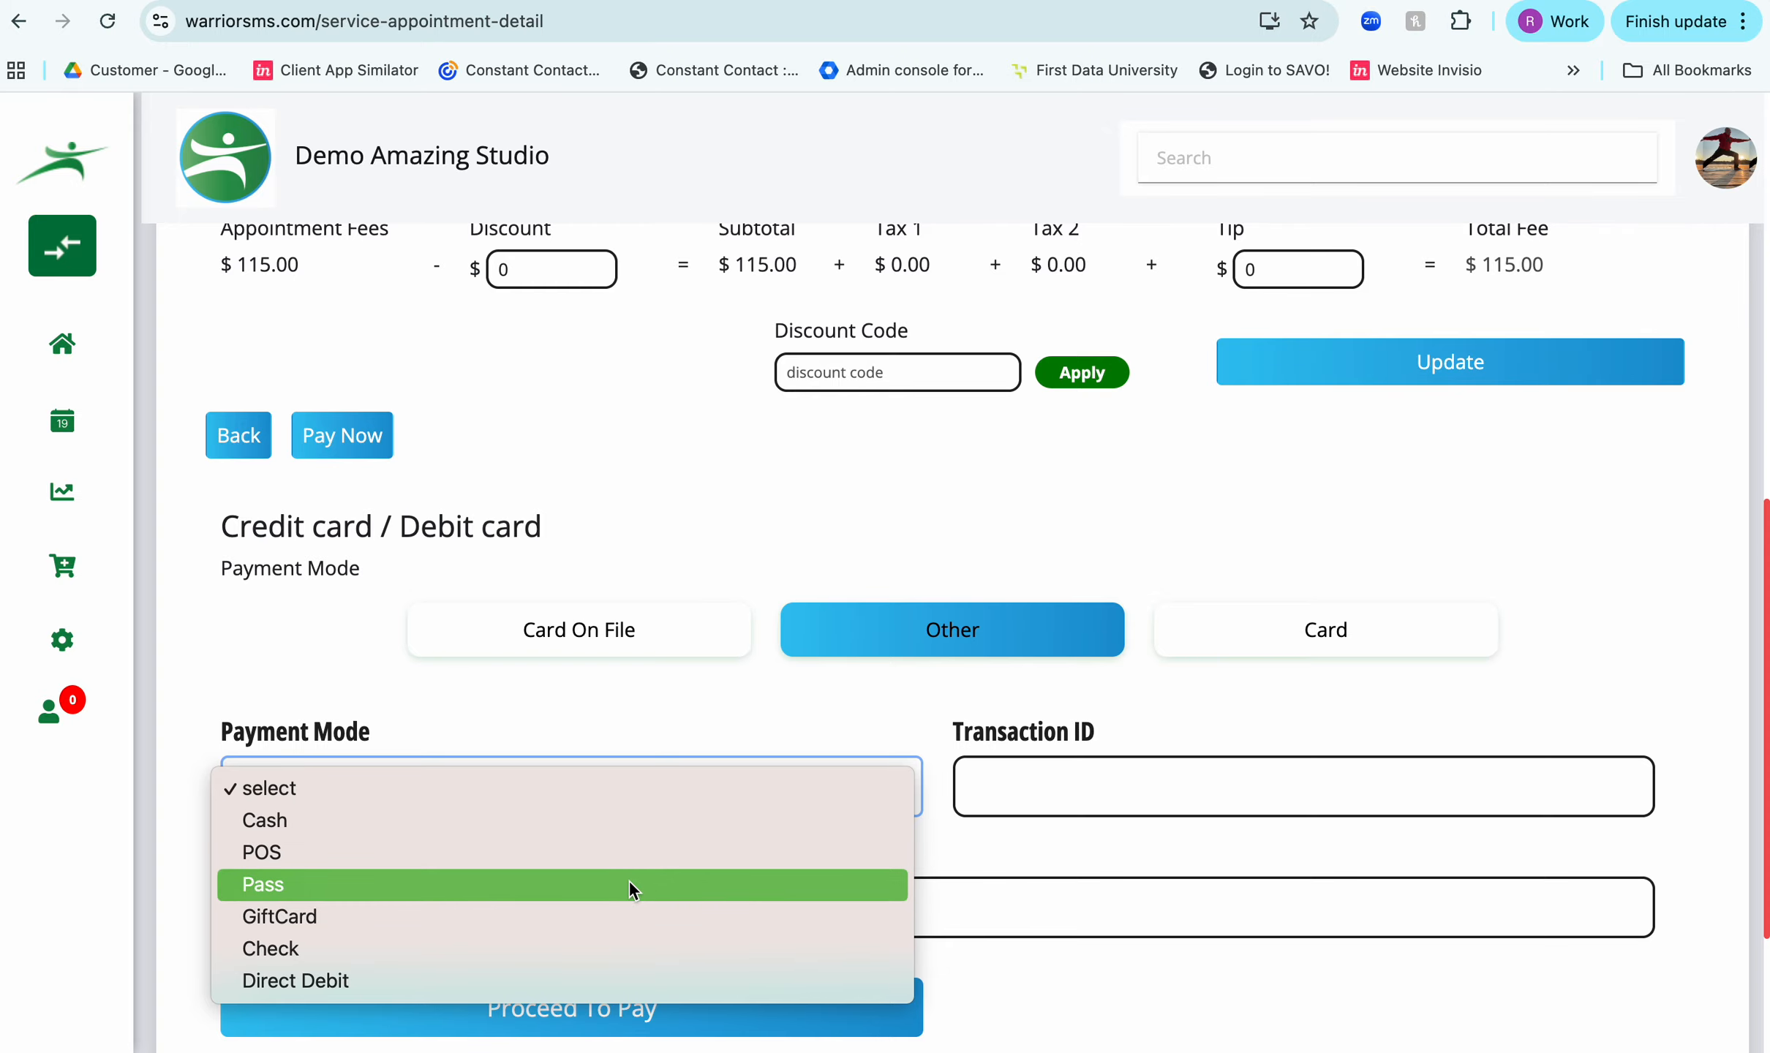
left_click(628, 882)
left_click(618, 1007)
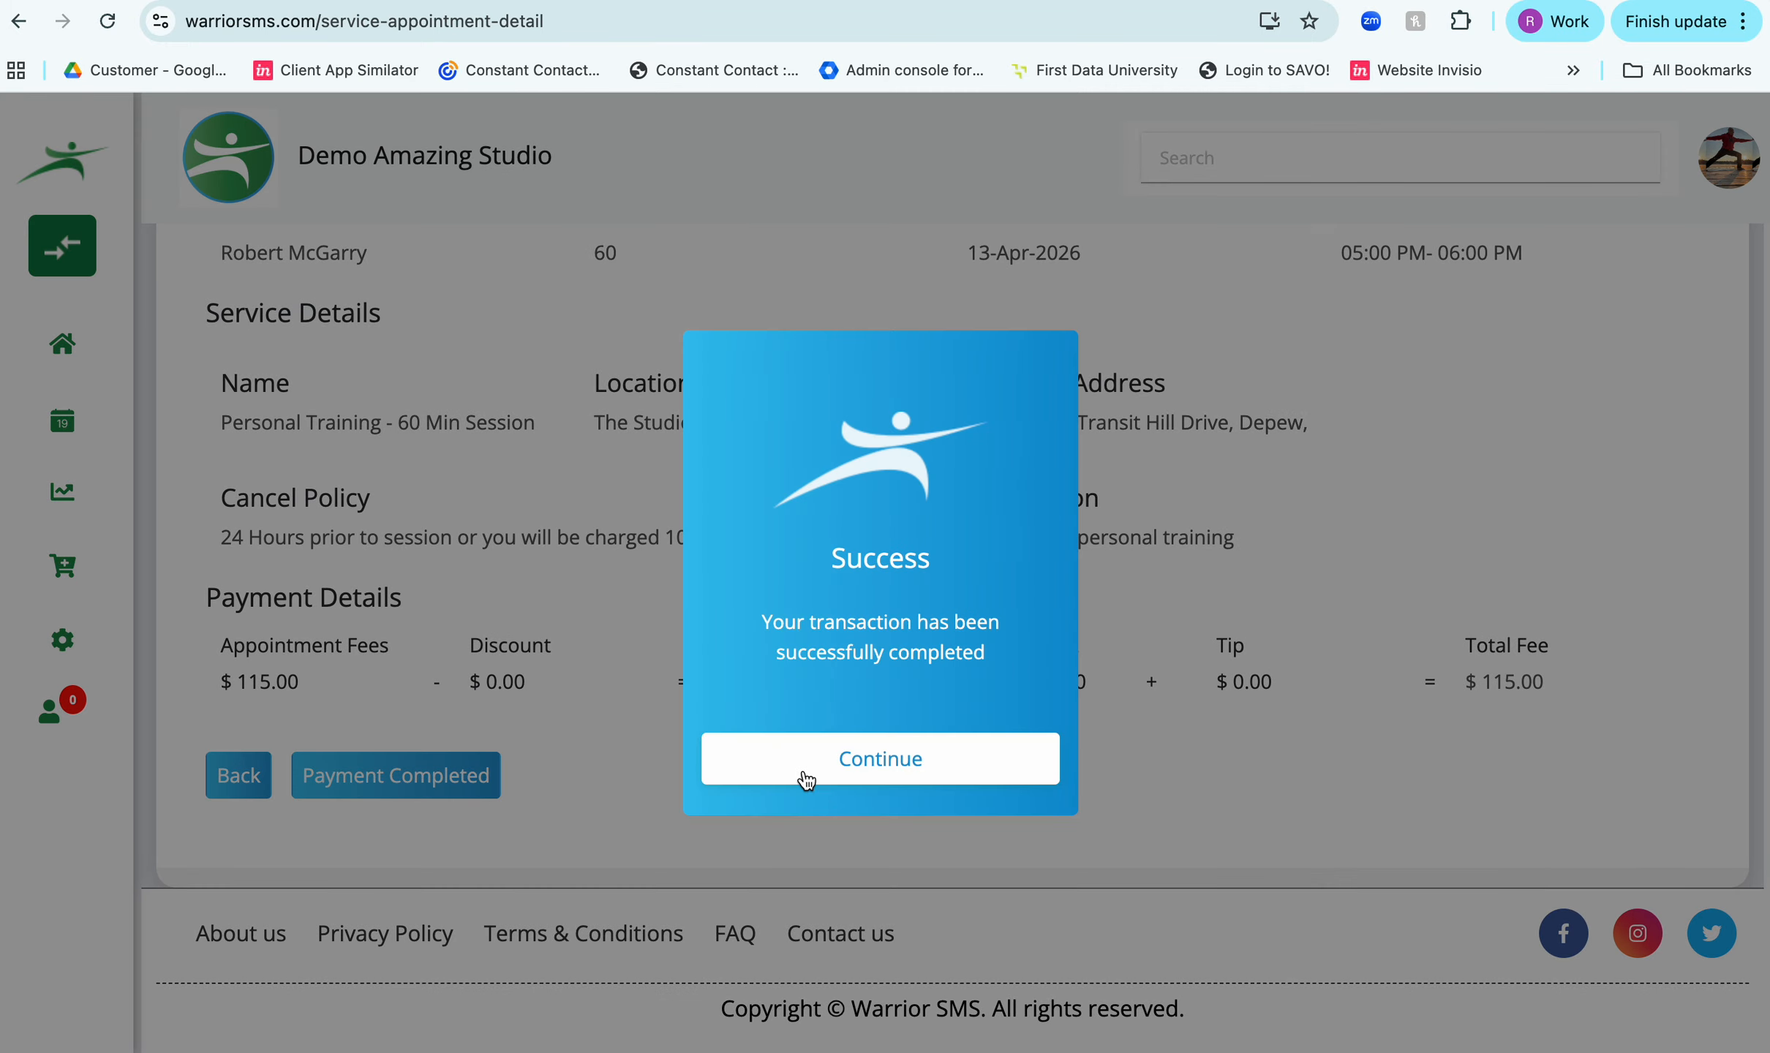
left_click(805, 780)
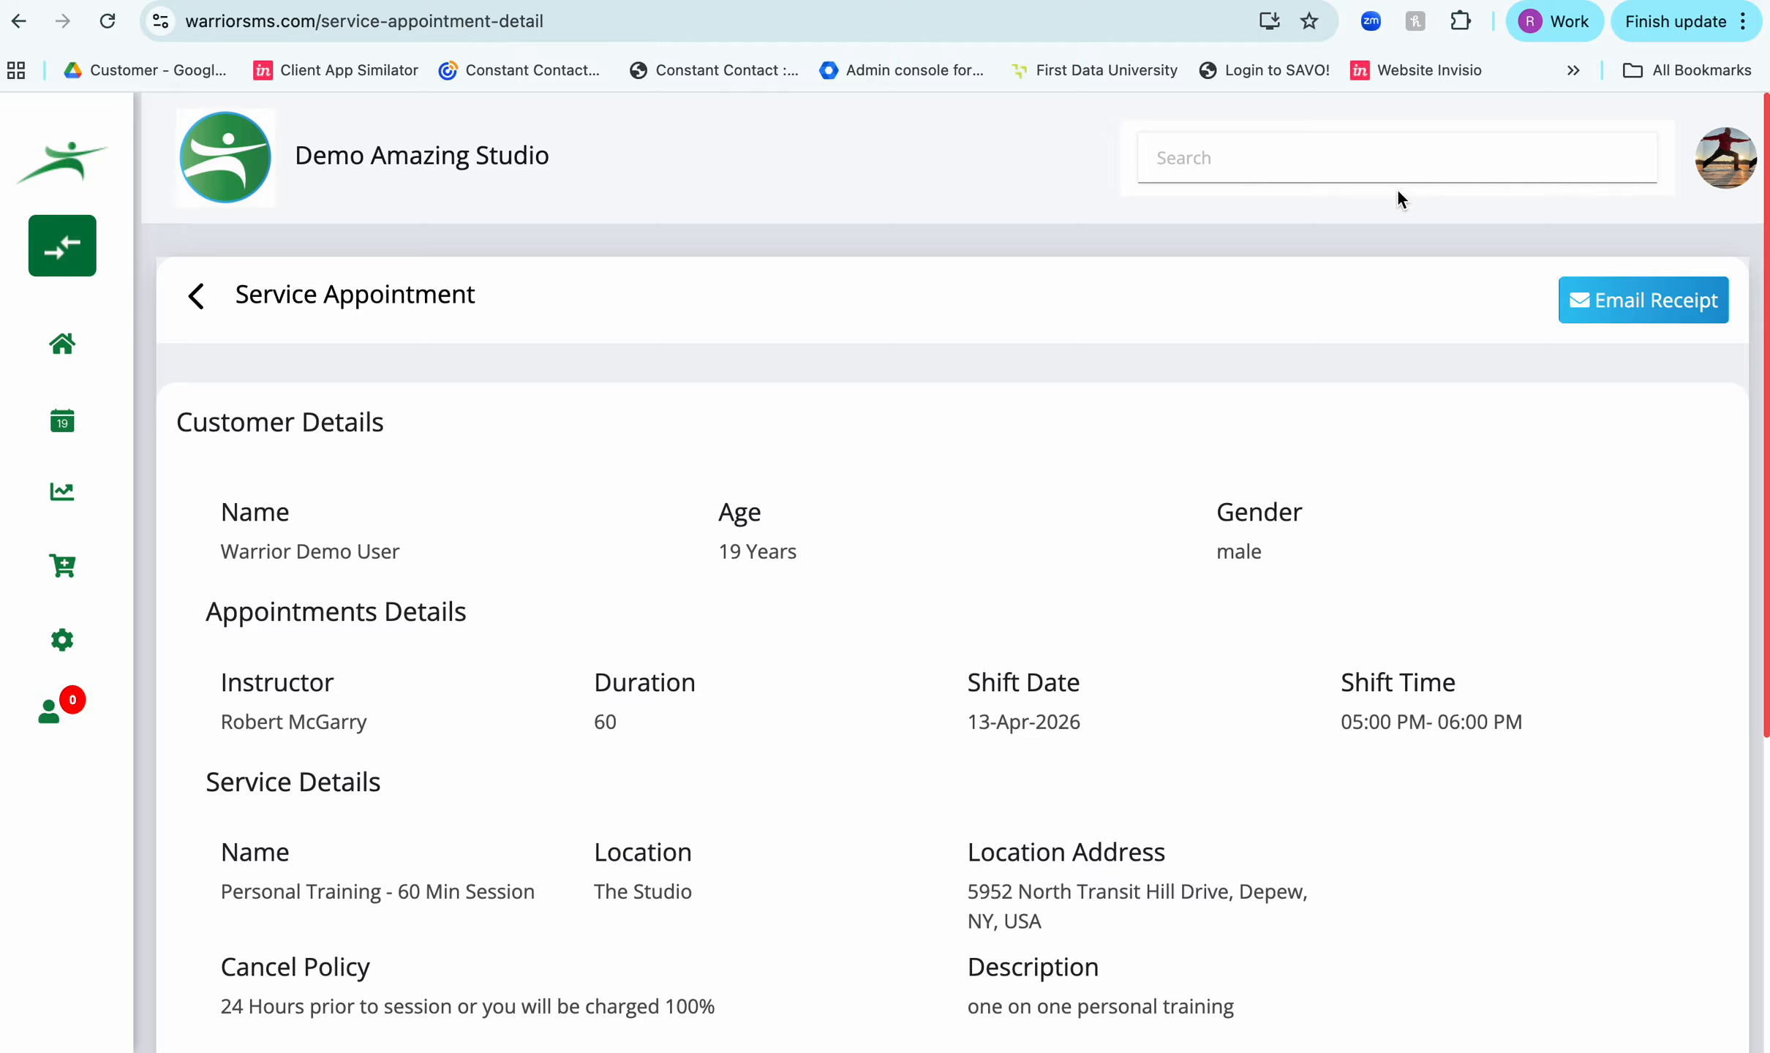
- Search for the appointment's customer by name and open their profile
scroll(1396, 188, "down", 6)
scroll(1397, 188, "up", 6)
type("warrior demo")
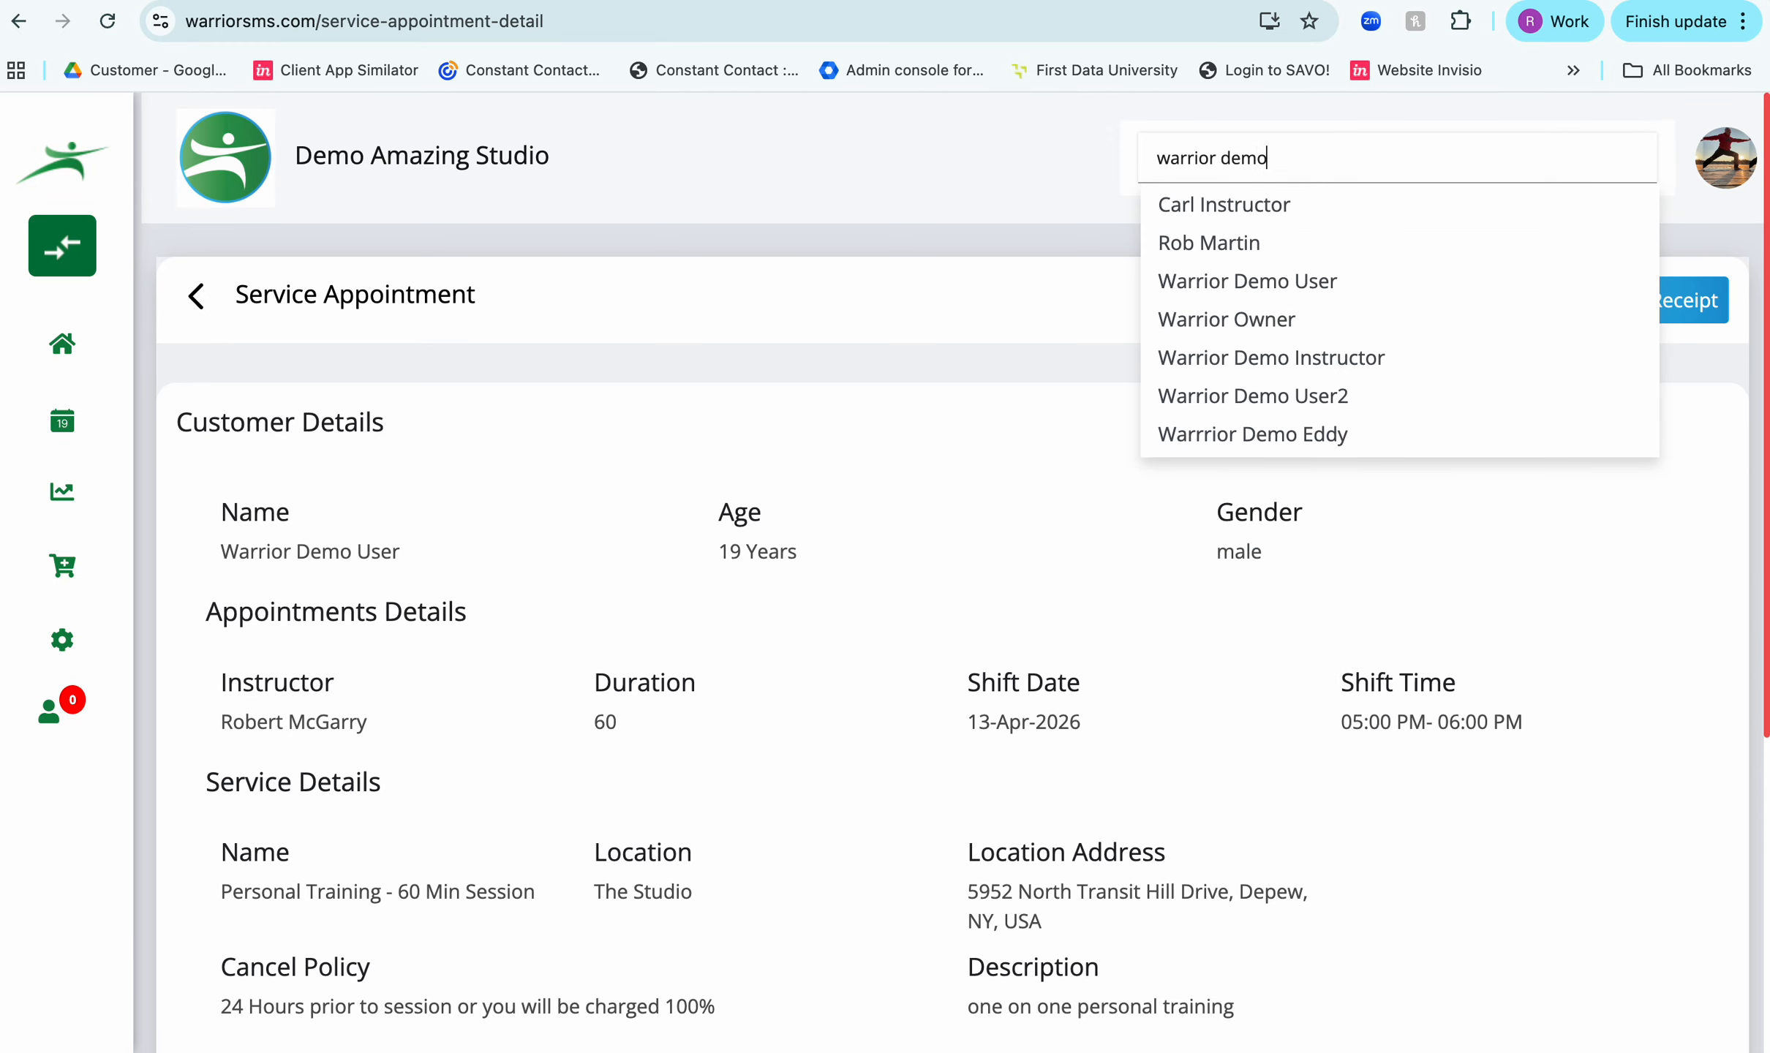
left_click(1195, 278)
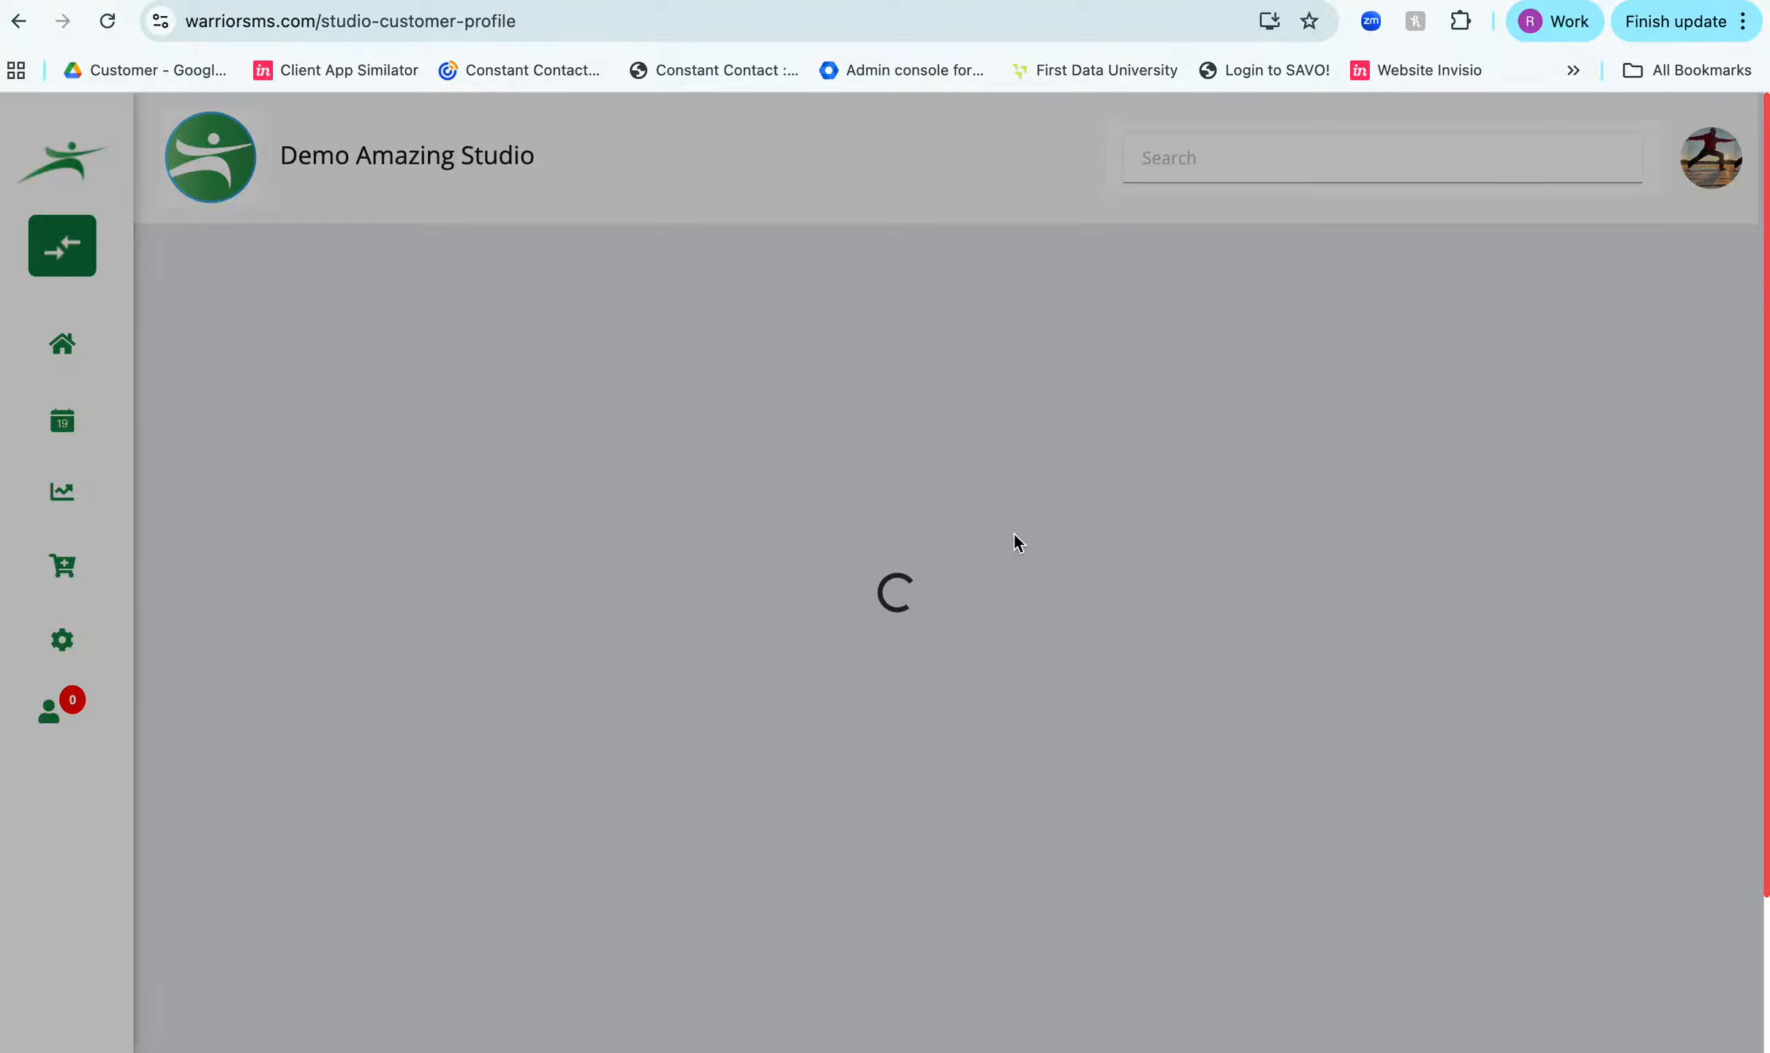
- Set the remaining count of the customer's 5 Class Pass punch card to 2 and submit the update
scroll(1014, 533, "down", 12)
scroll(1014, 532, "down", 15)
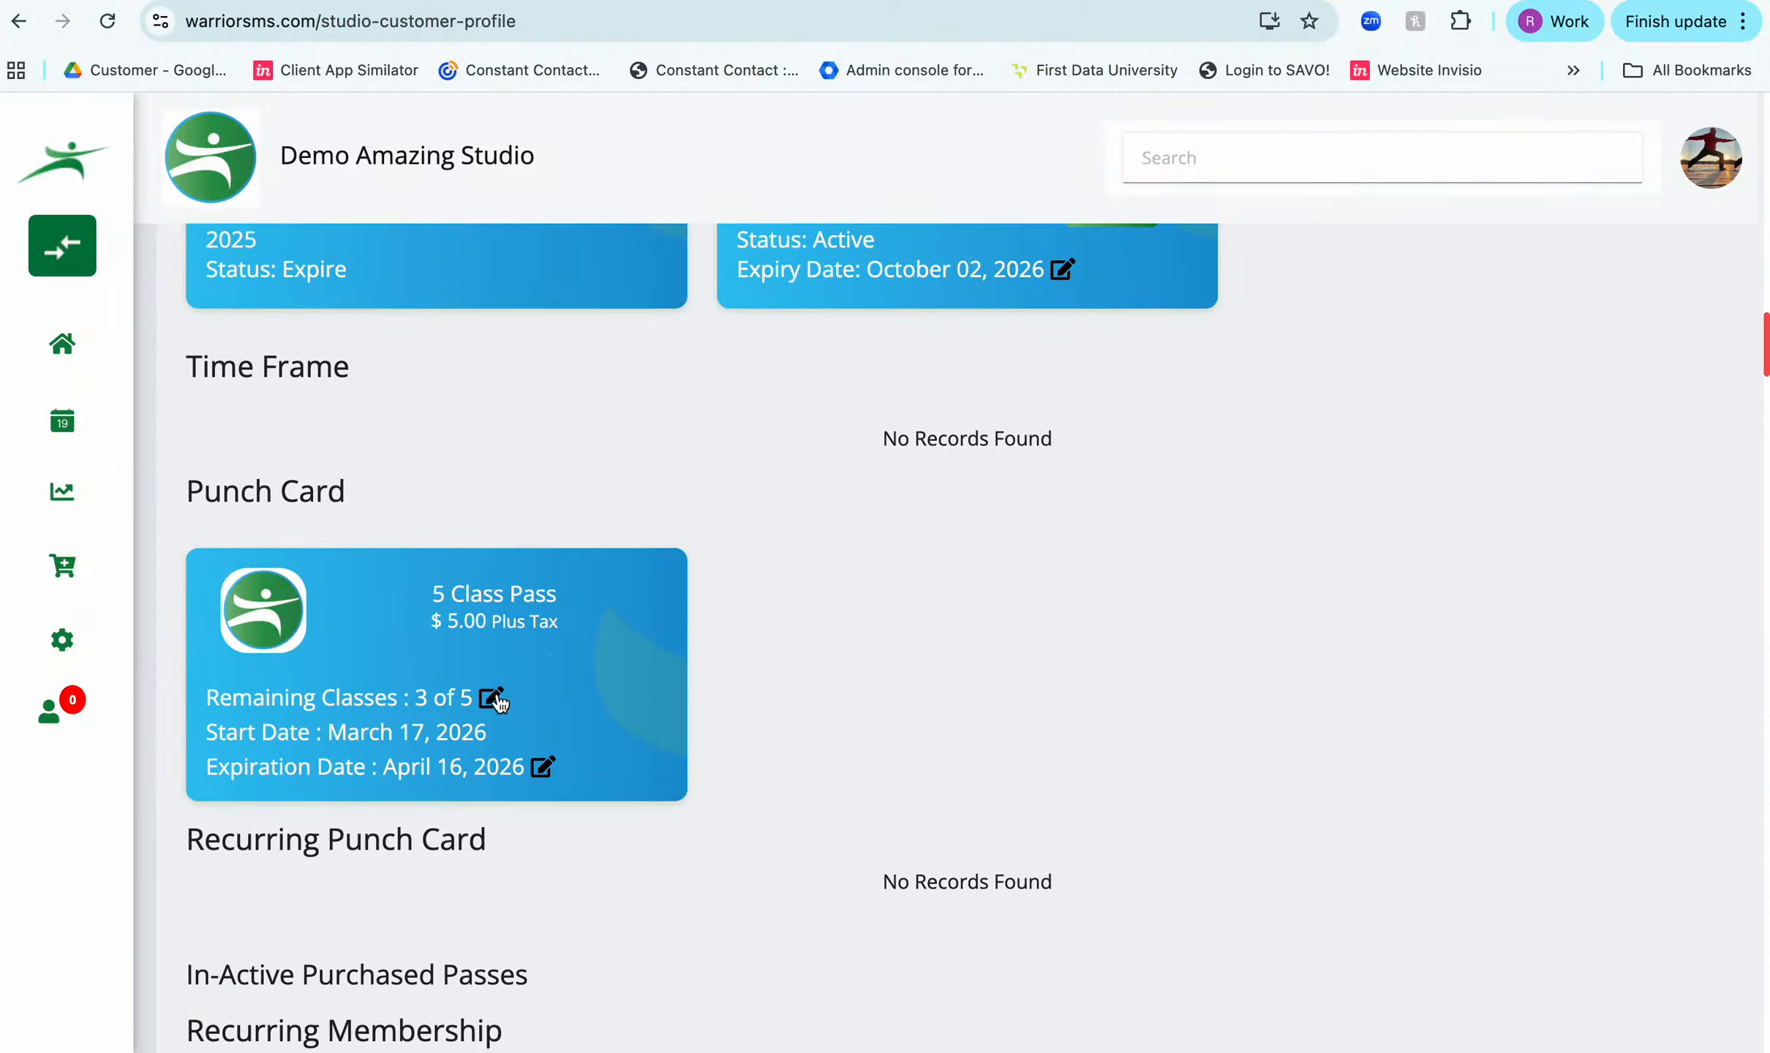
left_click(492, 698)
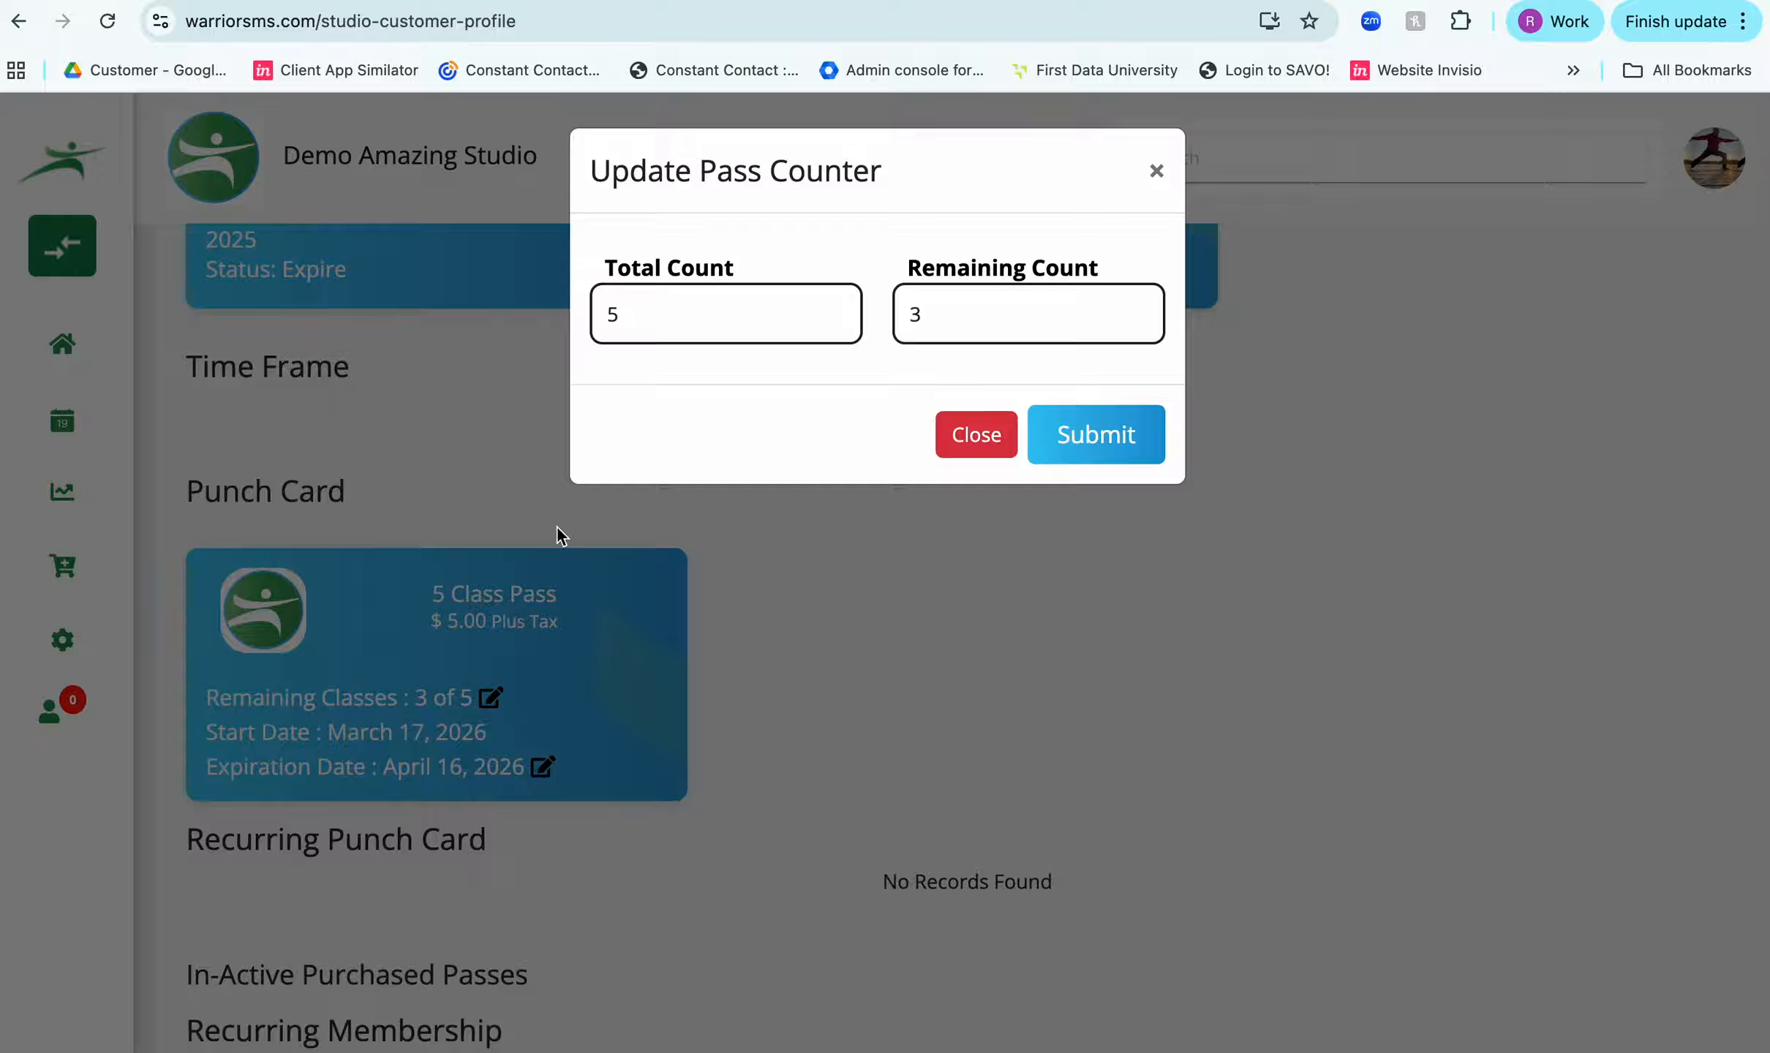
double_click(916, 315)
type("2")
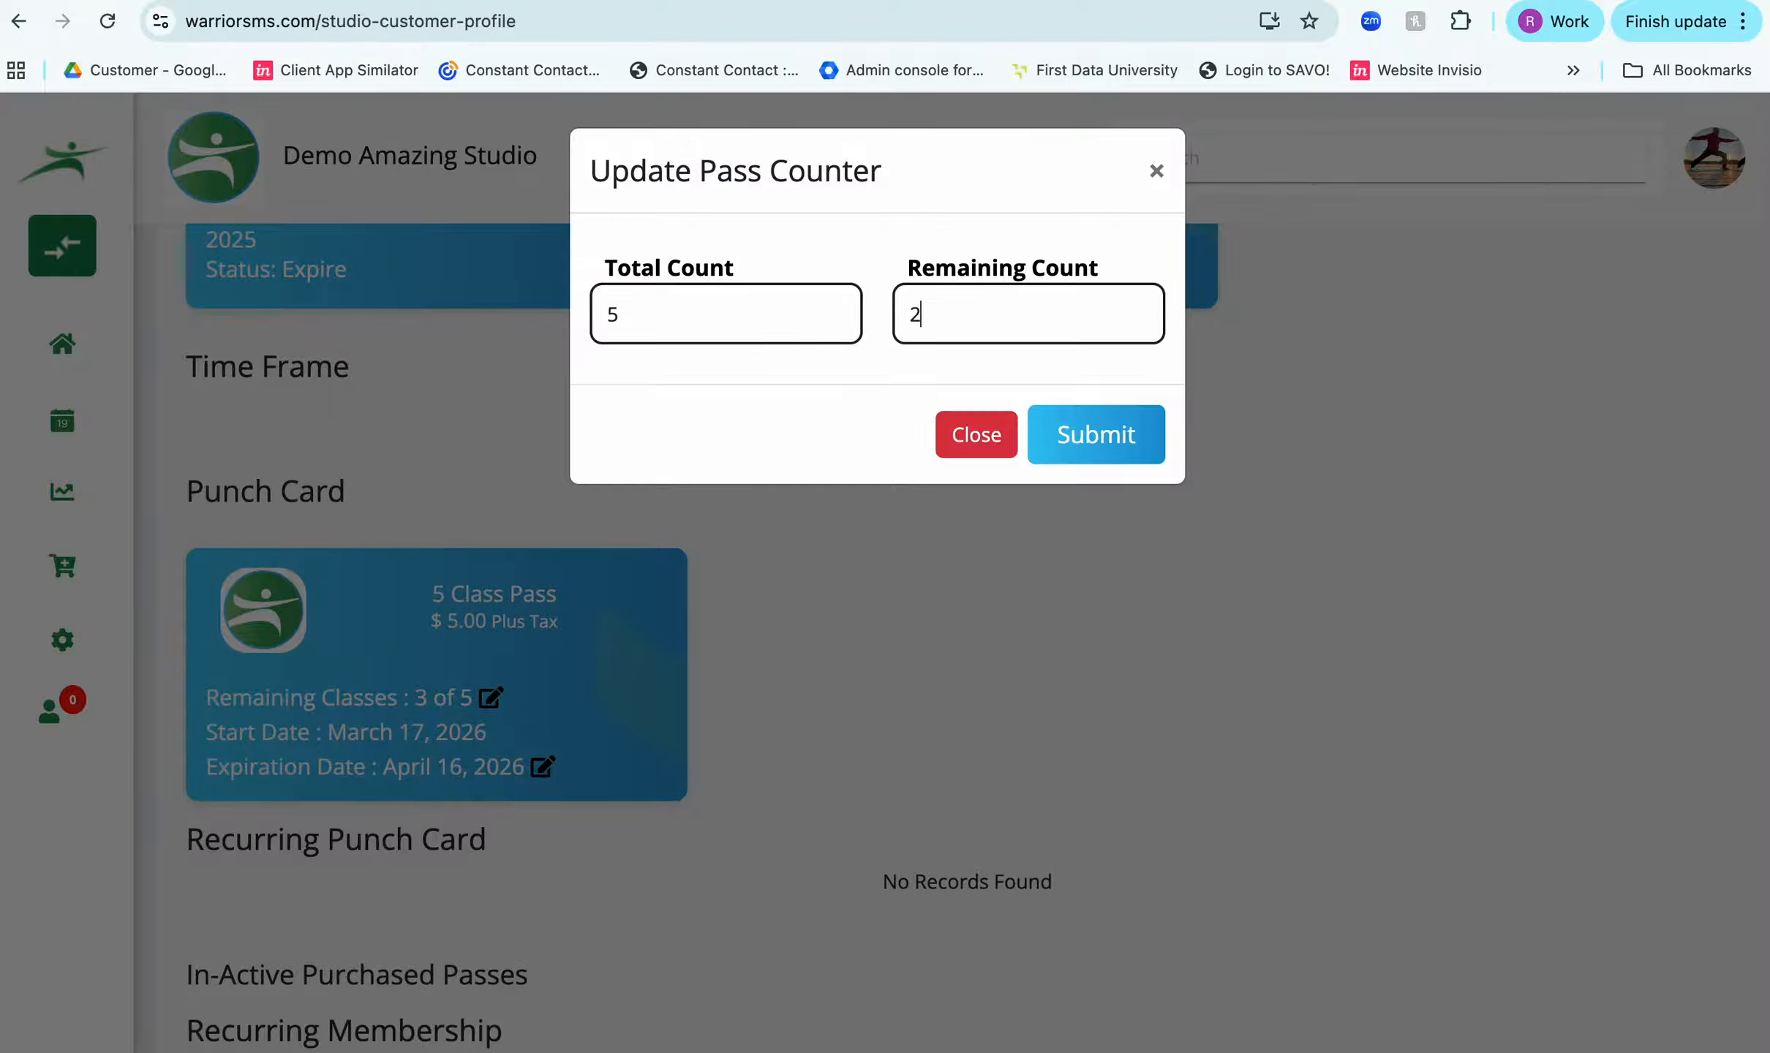
left_click(1138, 448)
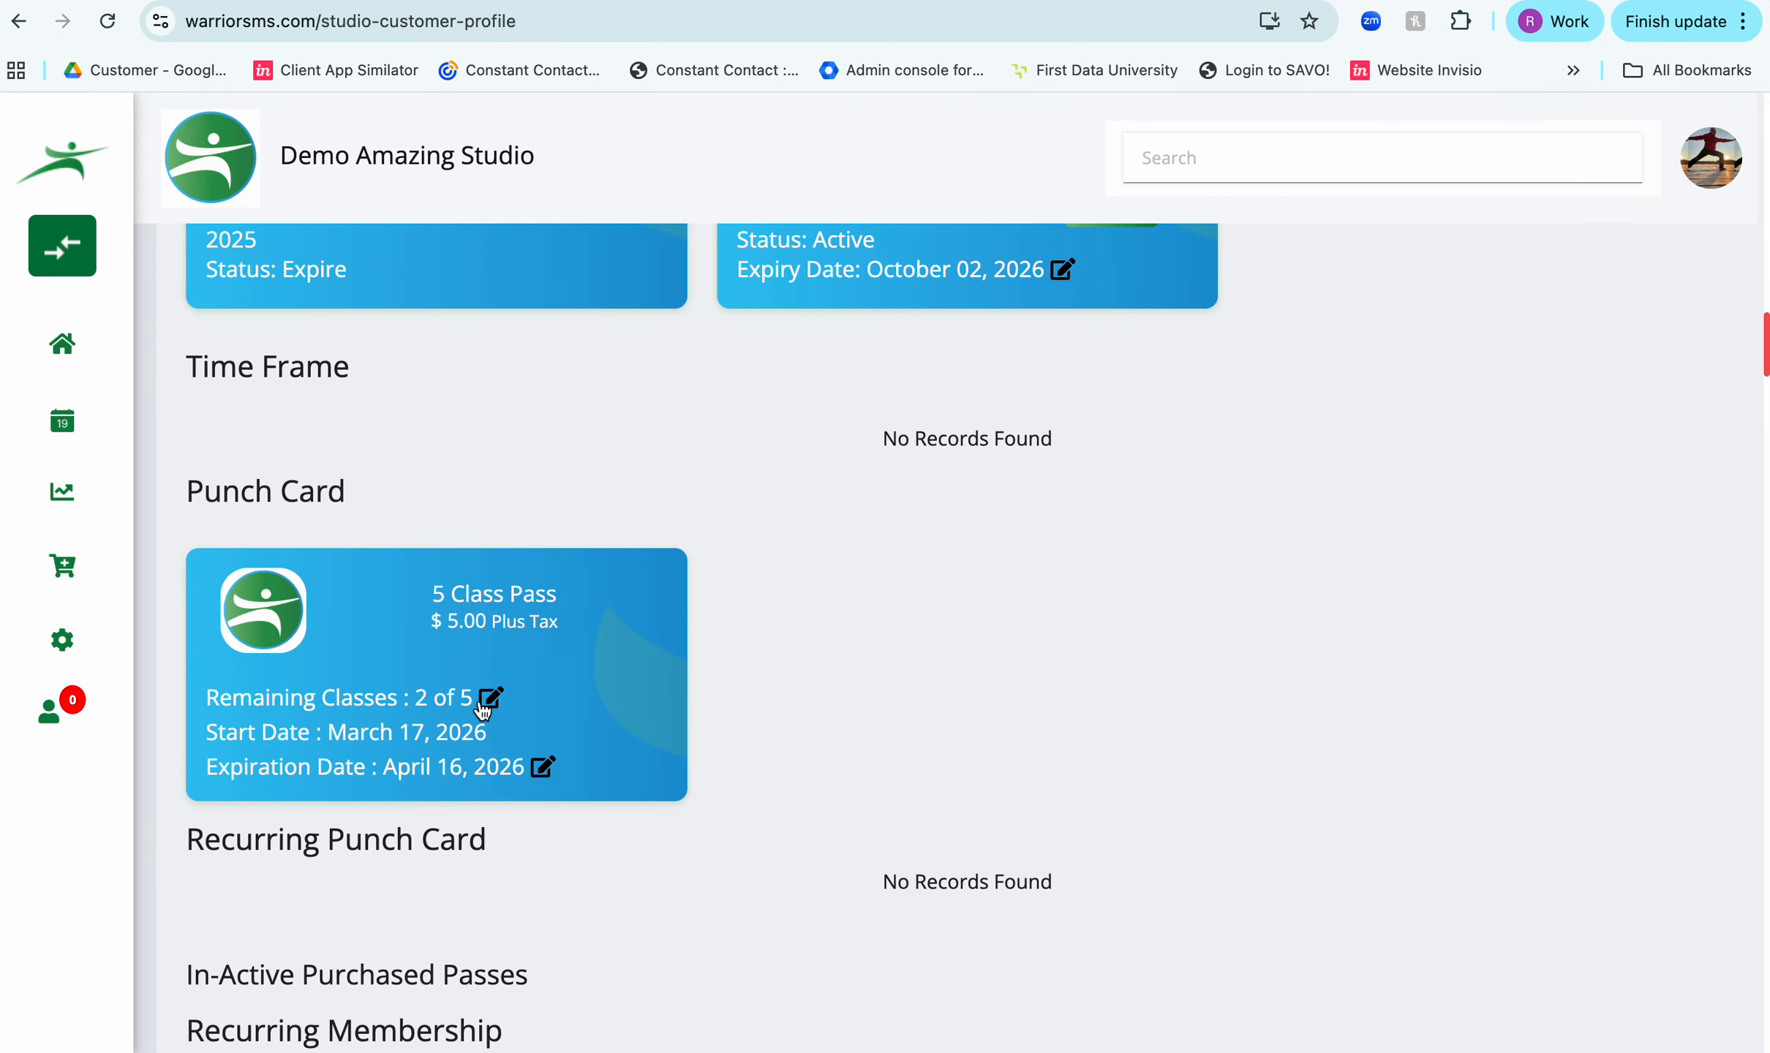
- Open the Service report from the reports area
scroll(490, 702, "up", 15)
scroll(484, 708, "up", 10)
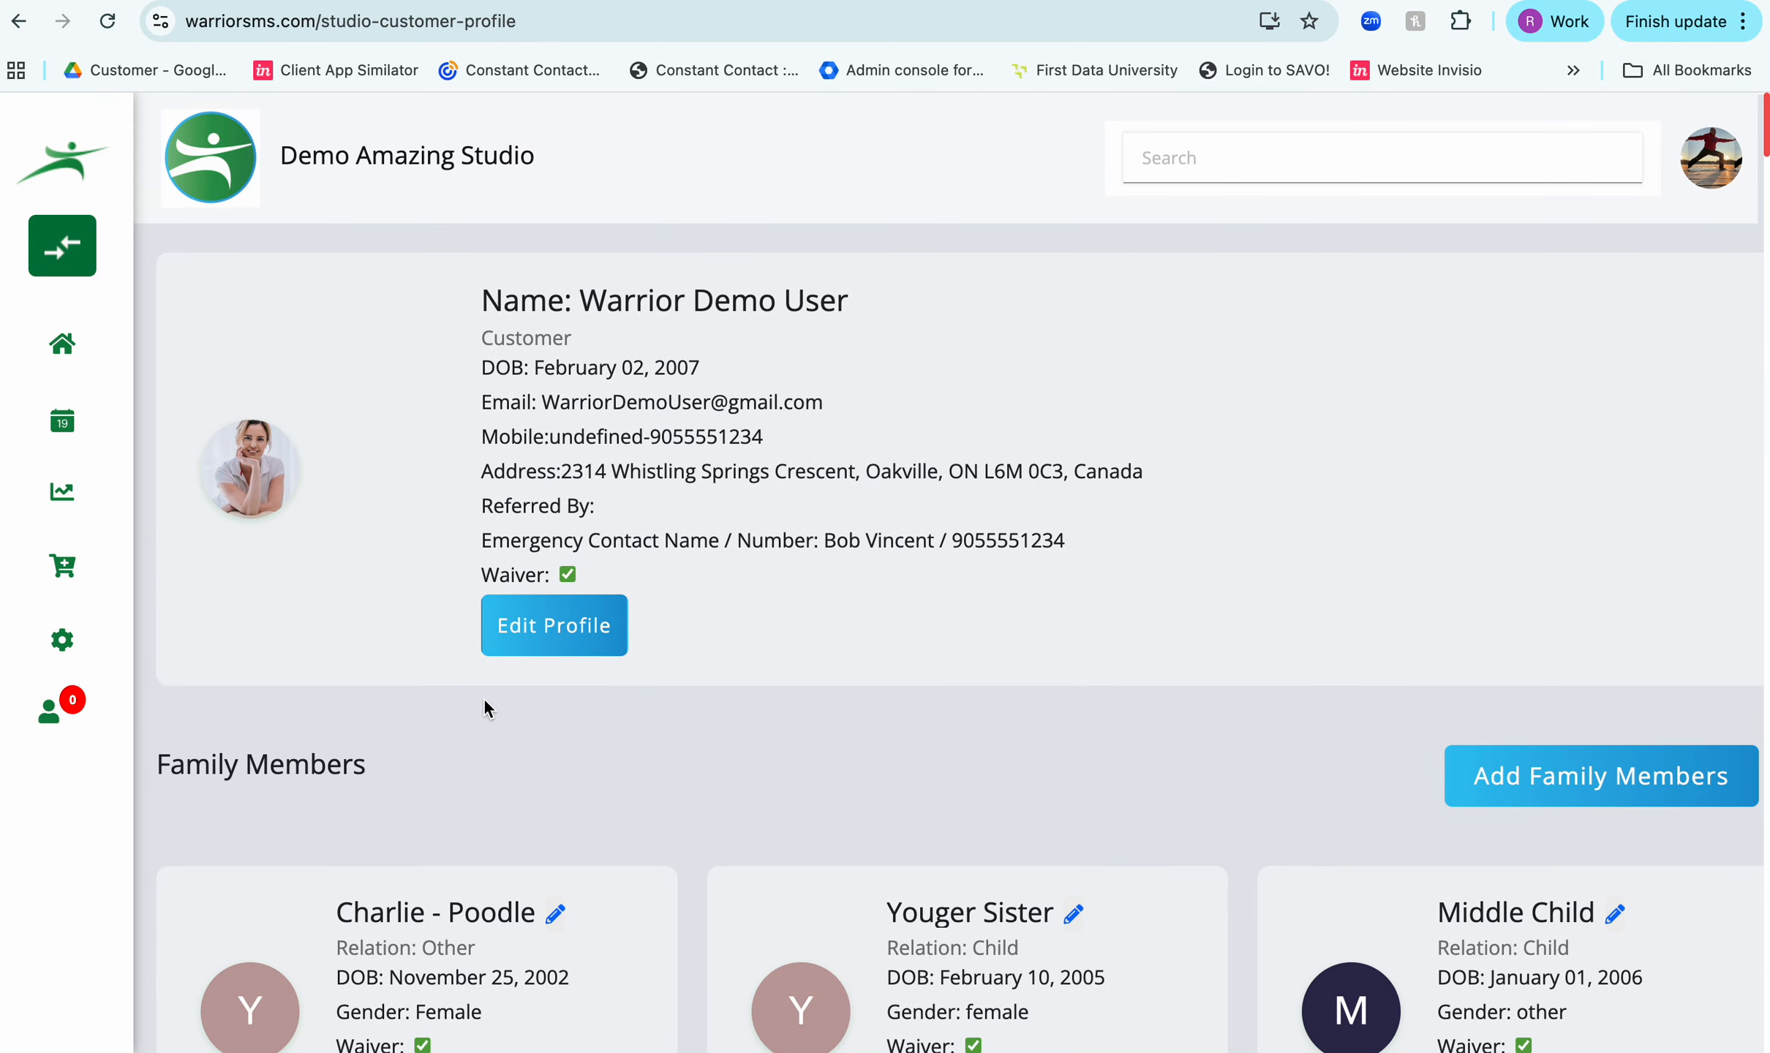
mouse_move(62, 431)
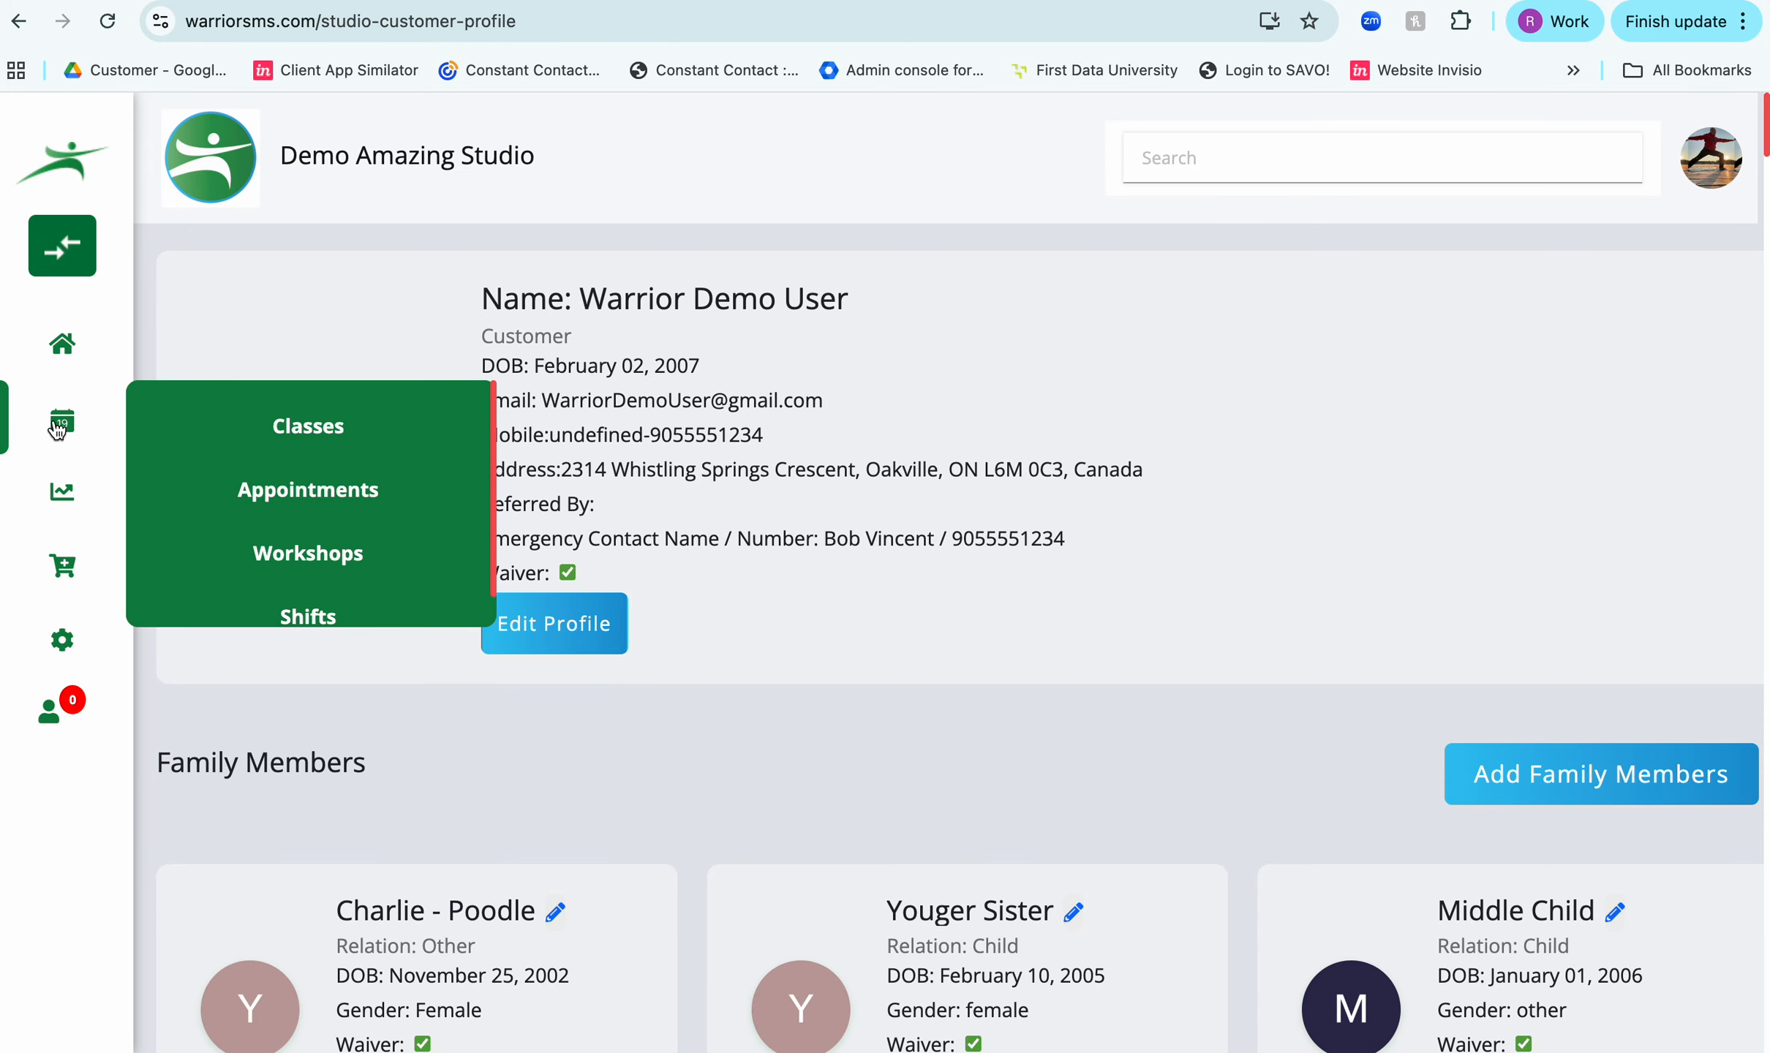
mouse_move(62, 491)
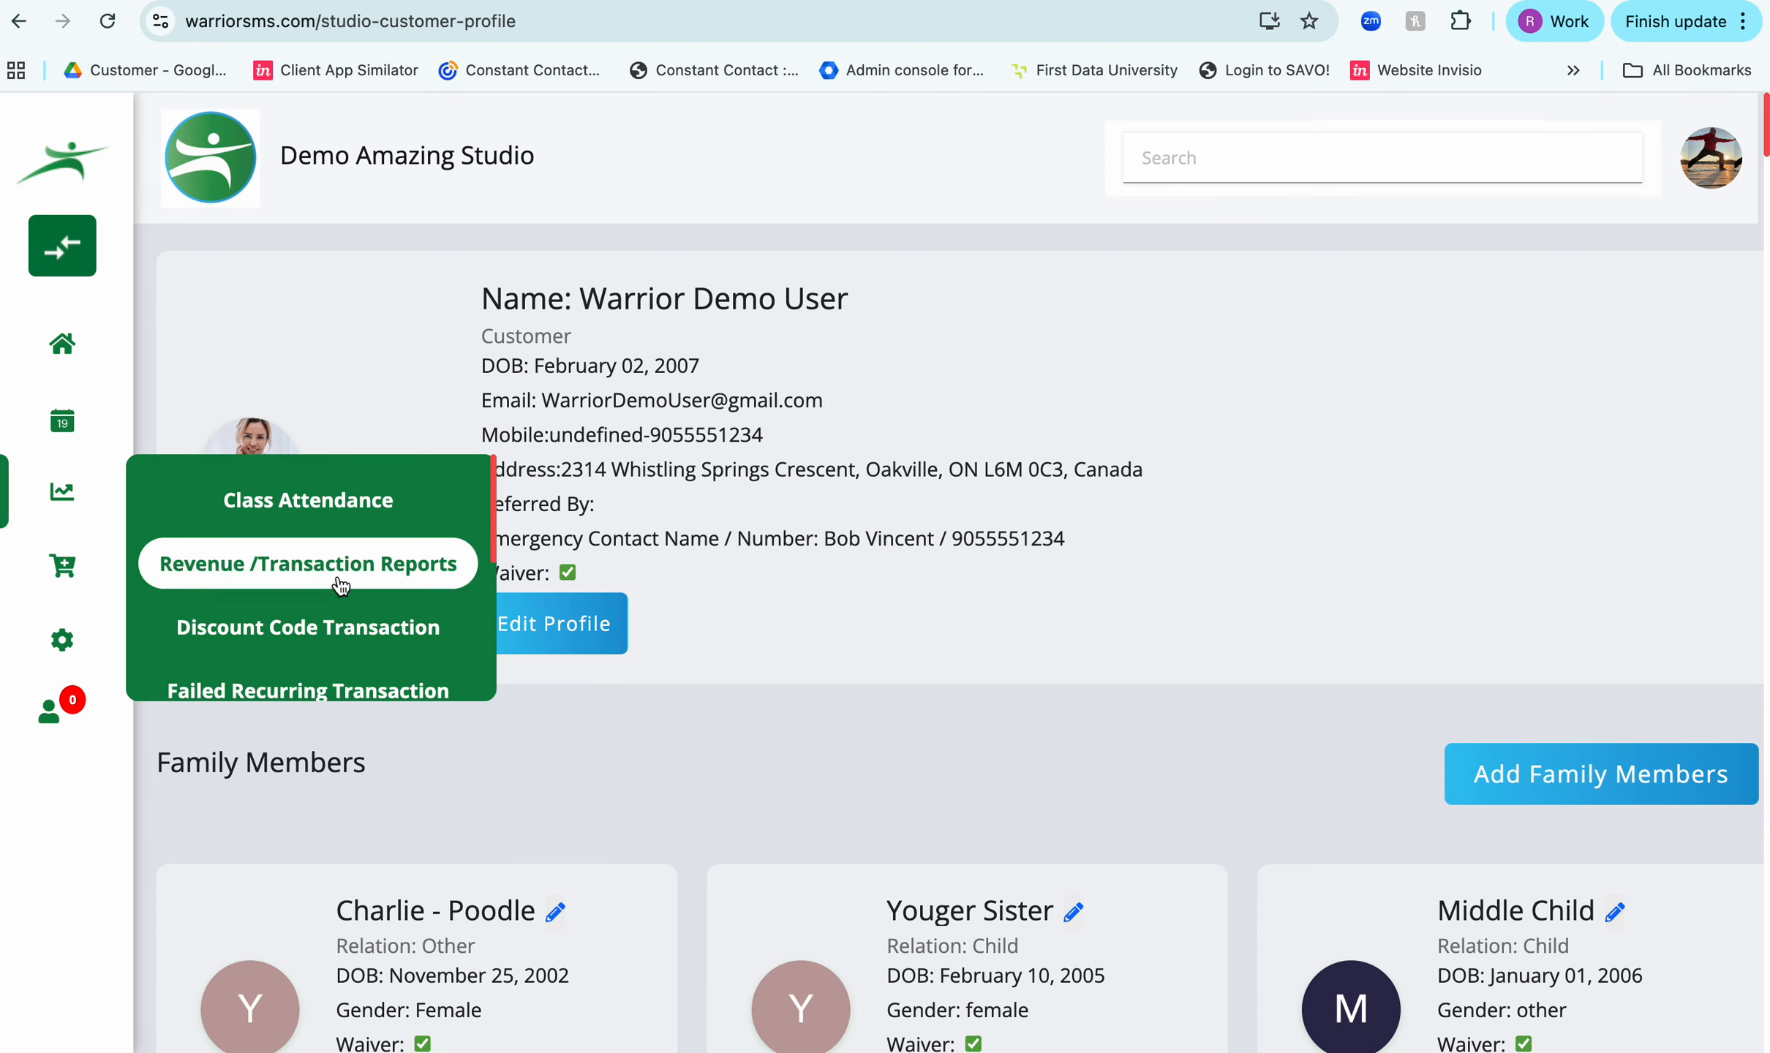
scroll(375, 601, "down", 3)
scroll(374, 601, "down", 3)
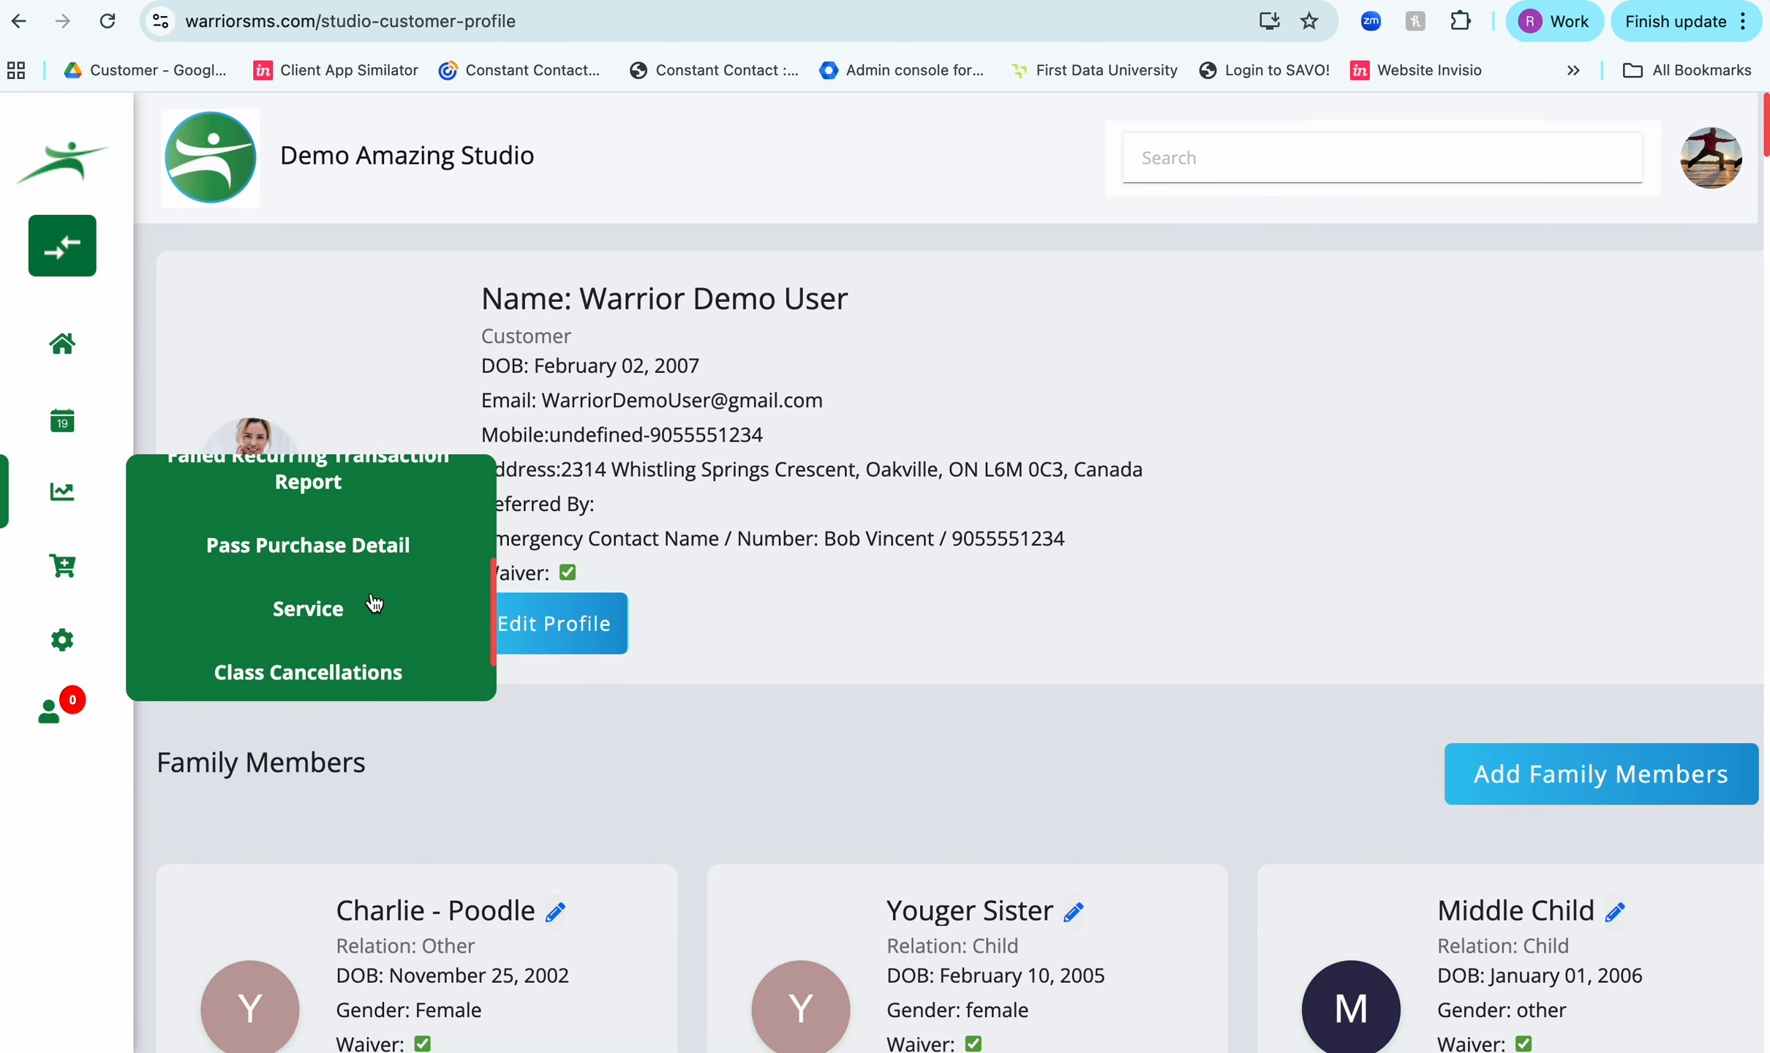
left_click(329, 613)
- Filter the Service Report to all services, the appointment's instructor, all statuses and all clients
left_click(552, 389)
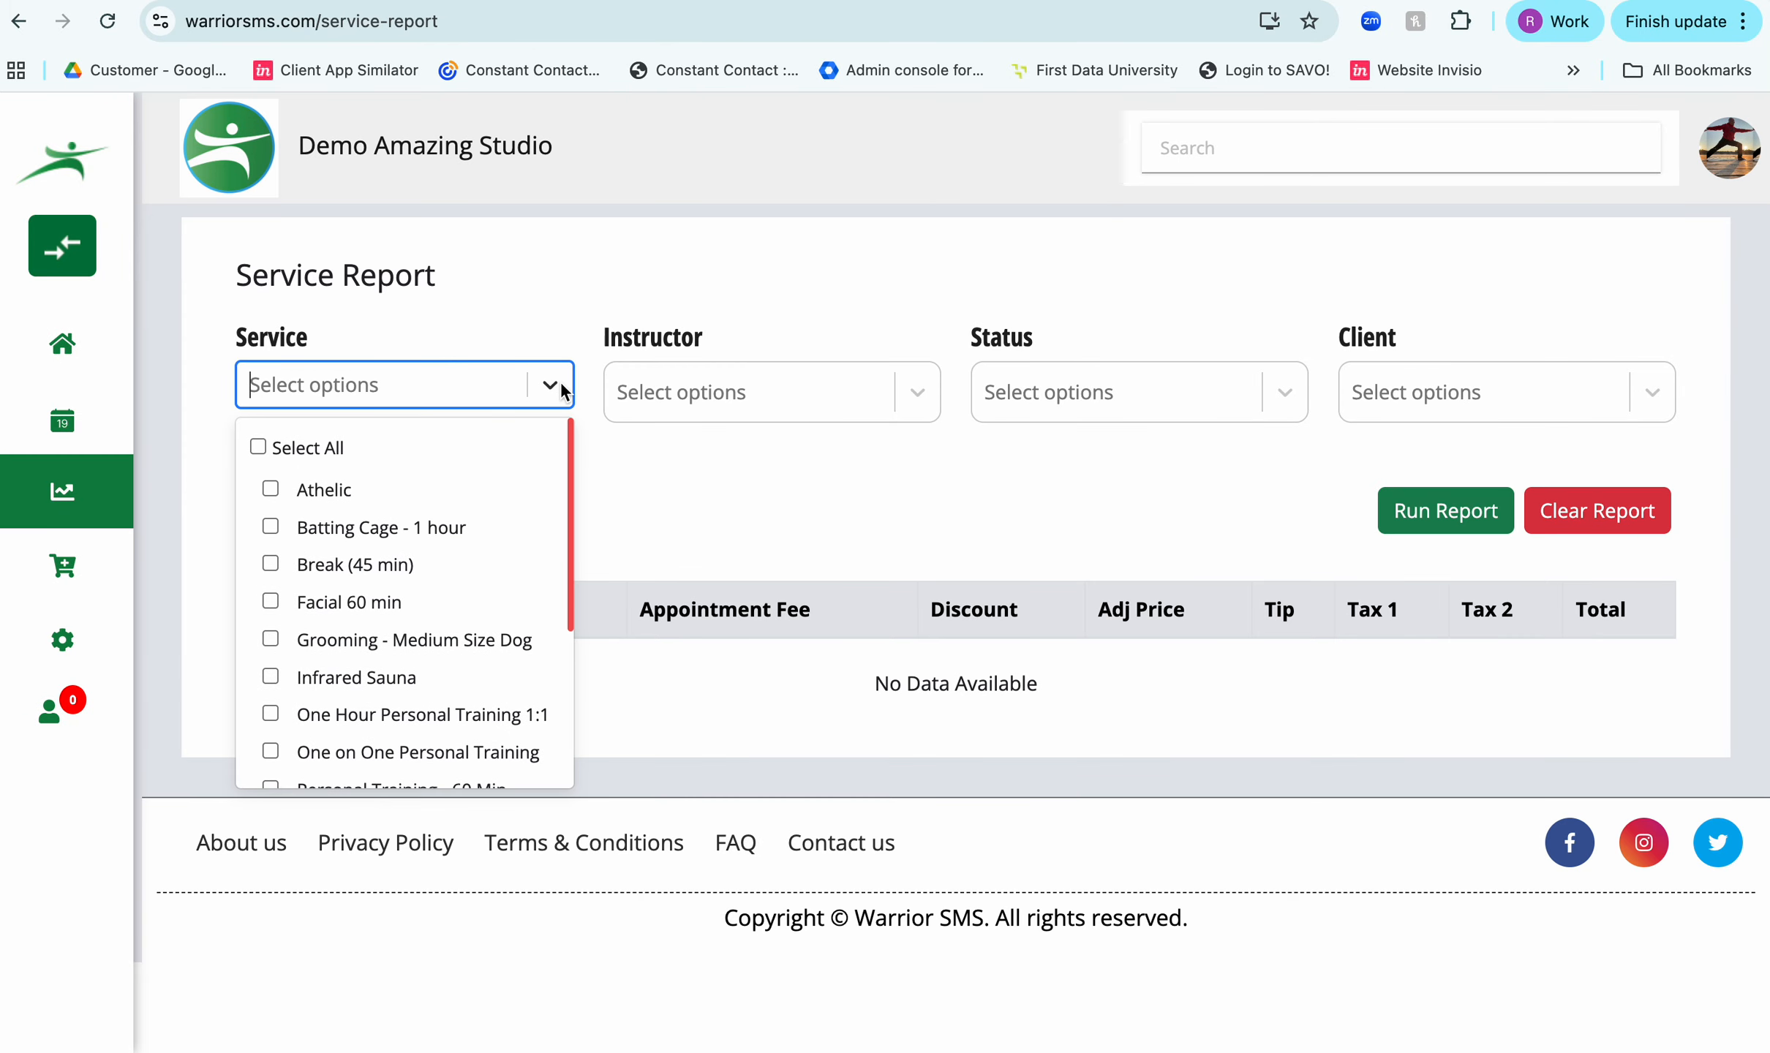
left_click(257, 448)
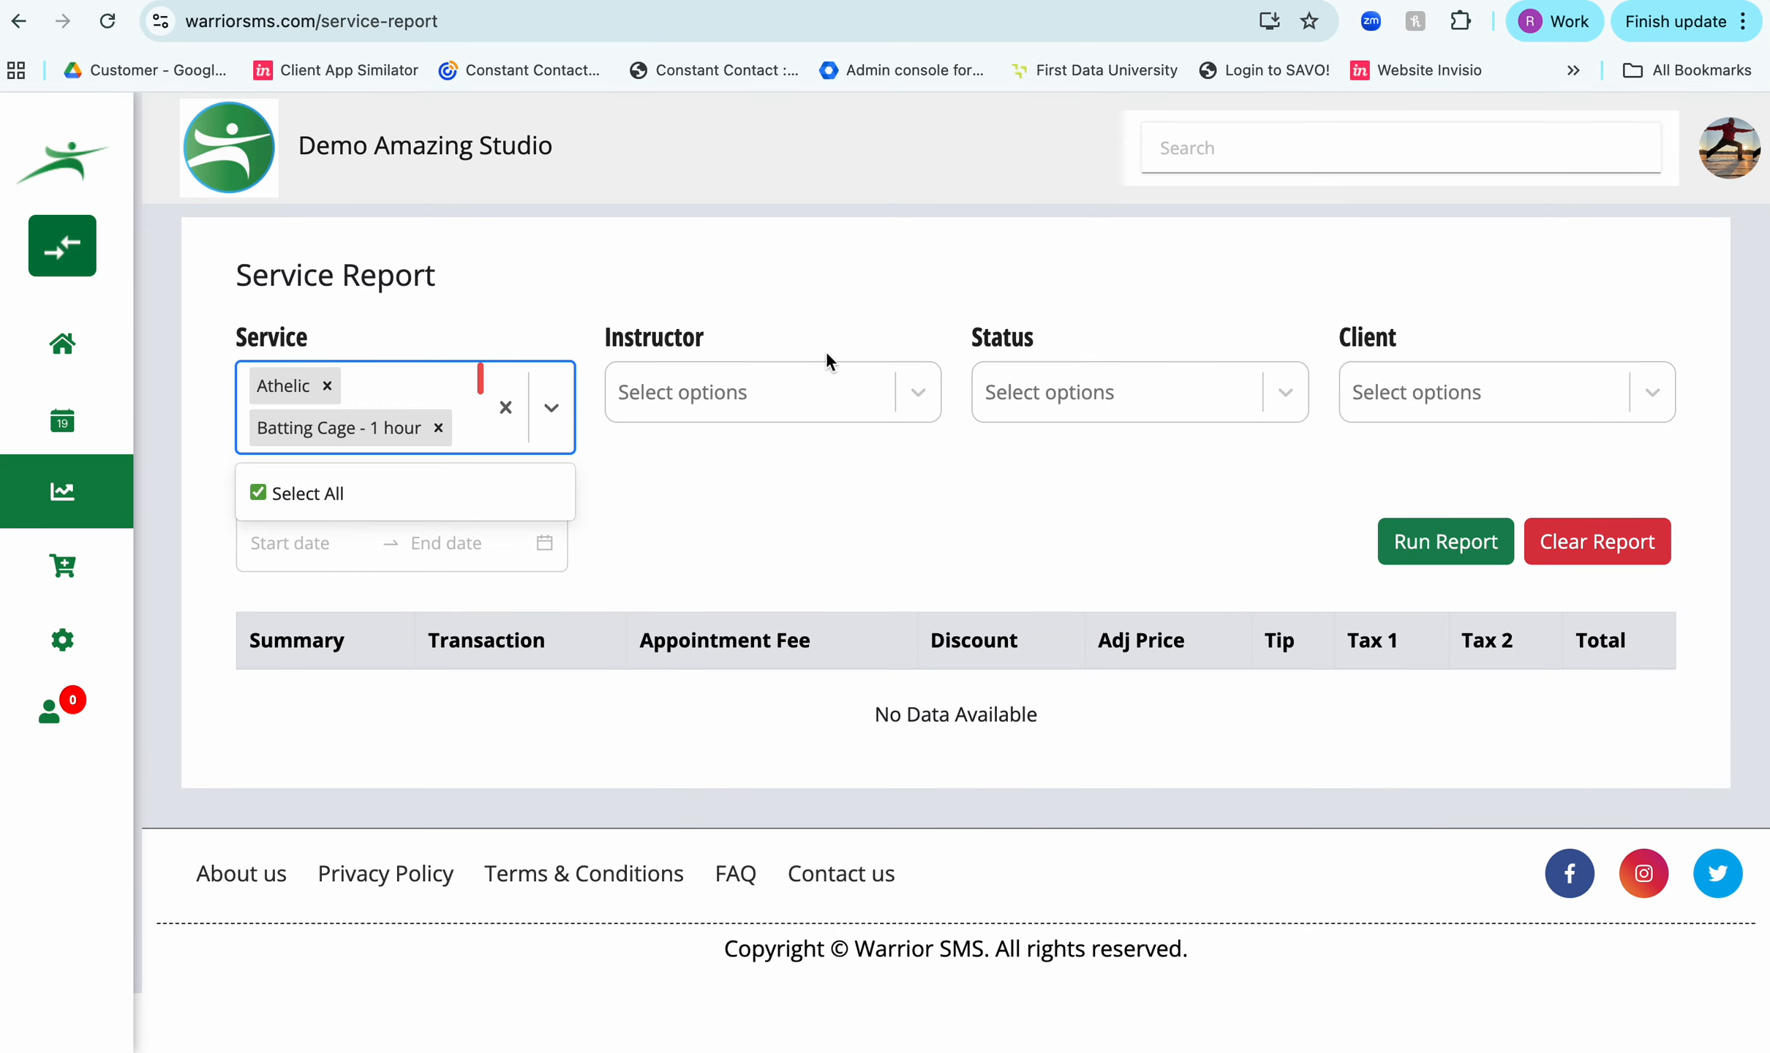
left_click(914, 391)
left_click(635, 536)
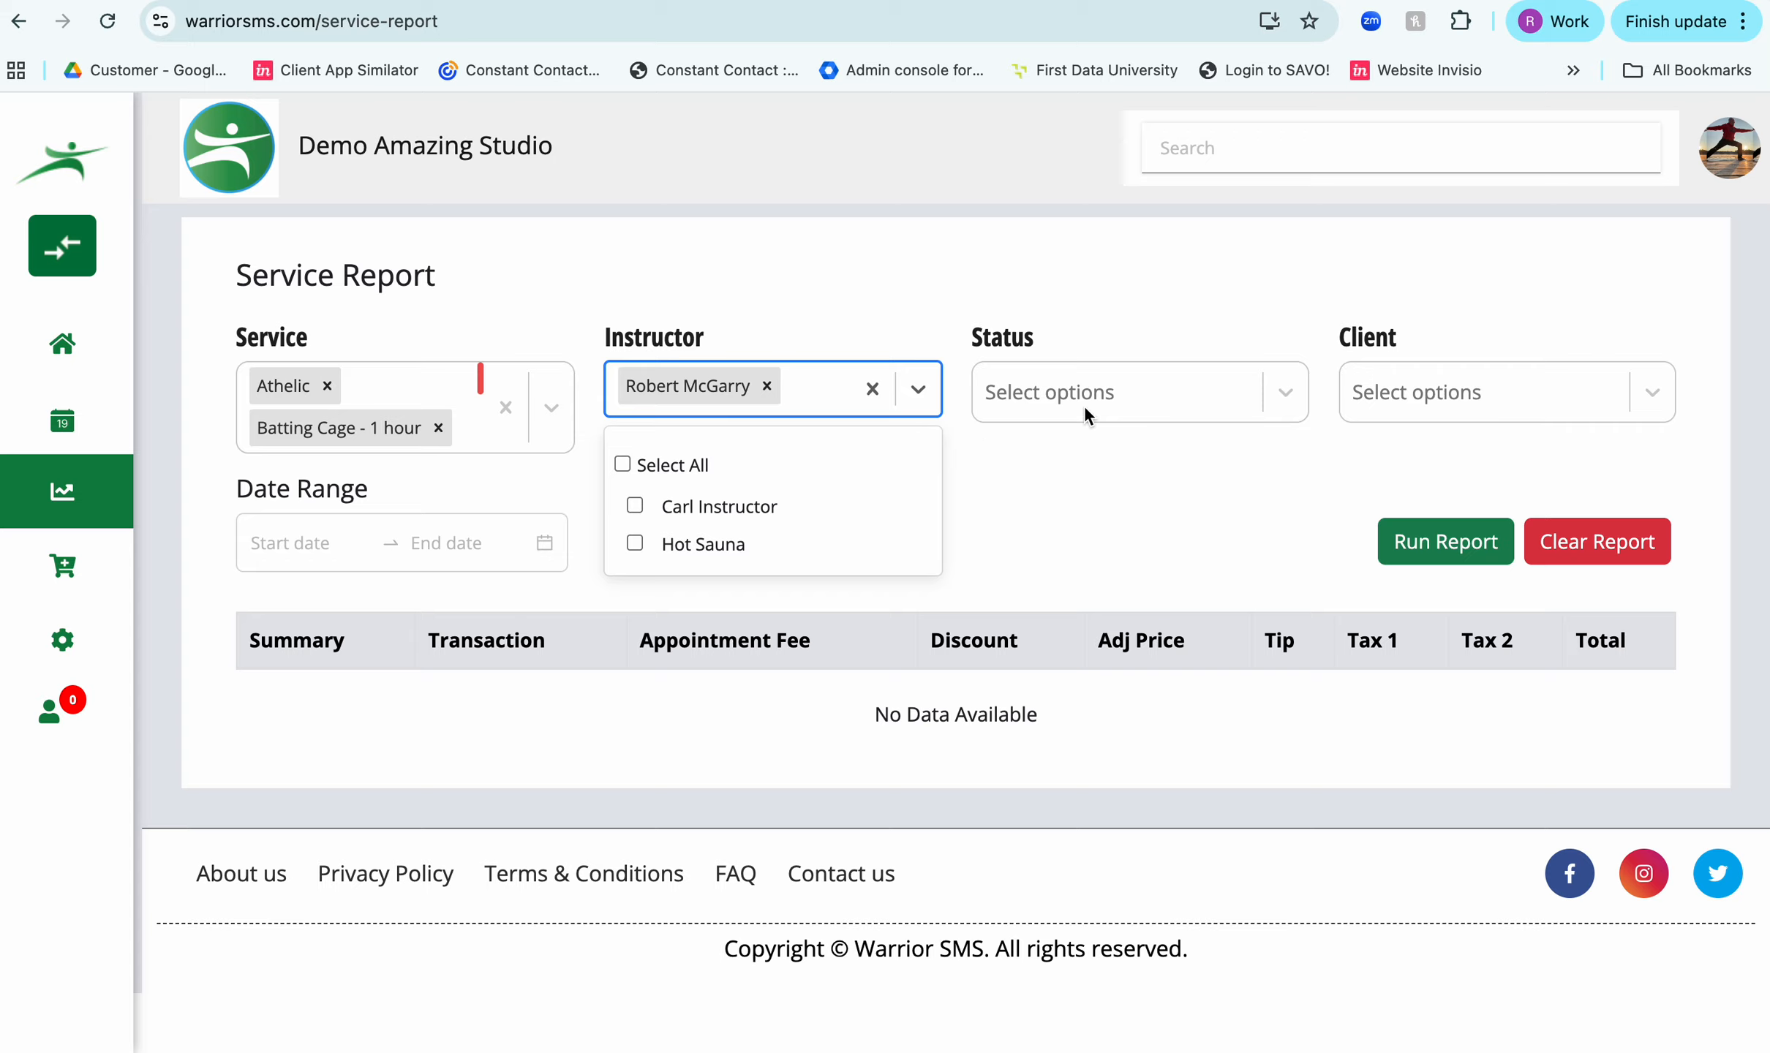
left_click(1282, 399)
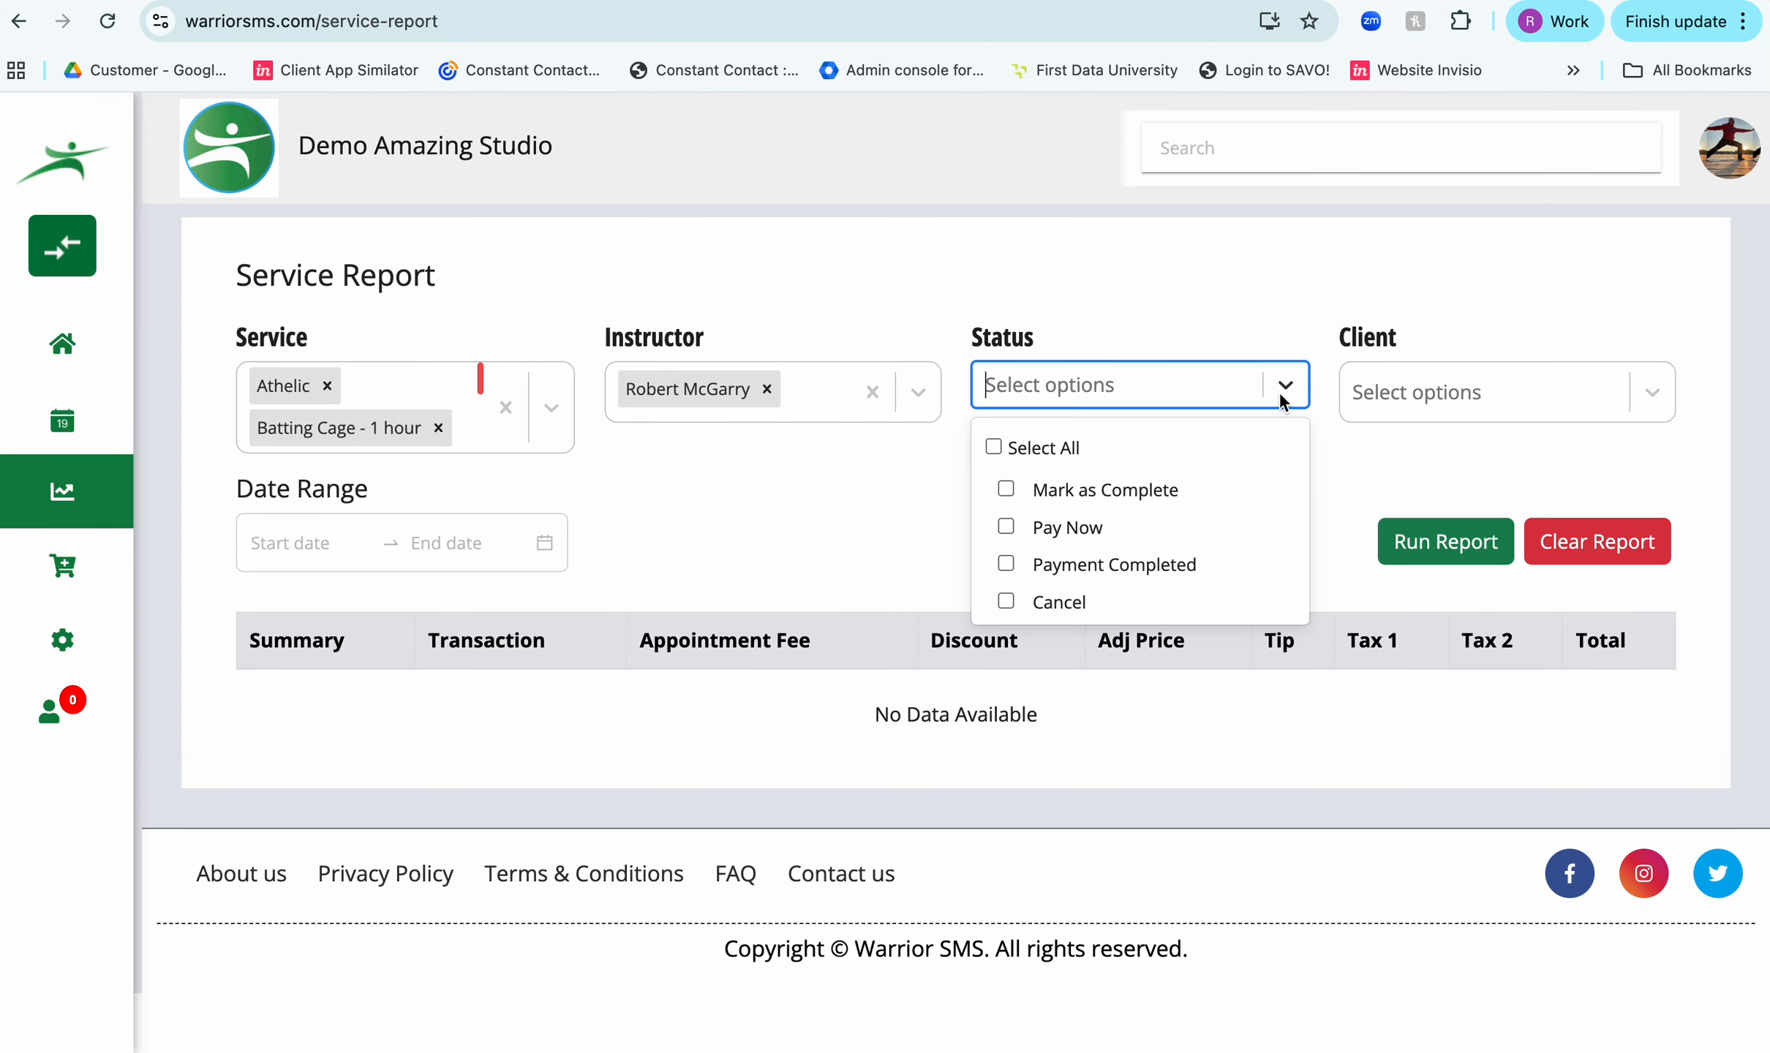
left_click(993, 447)
left_click(1651, 398)
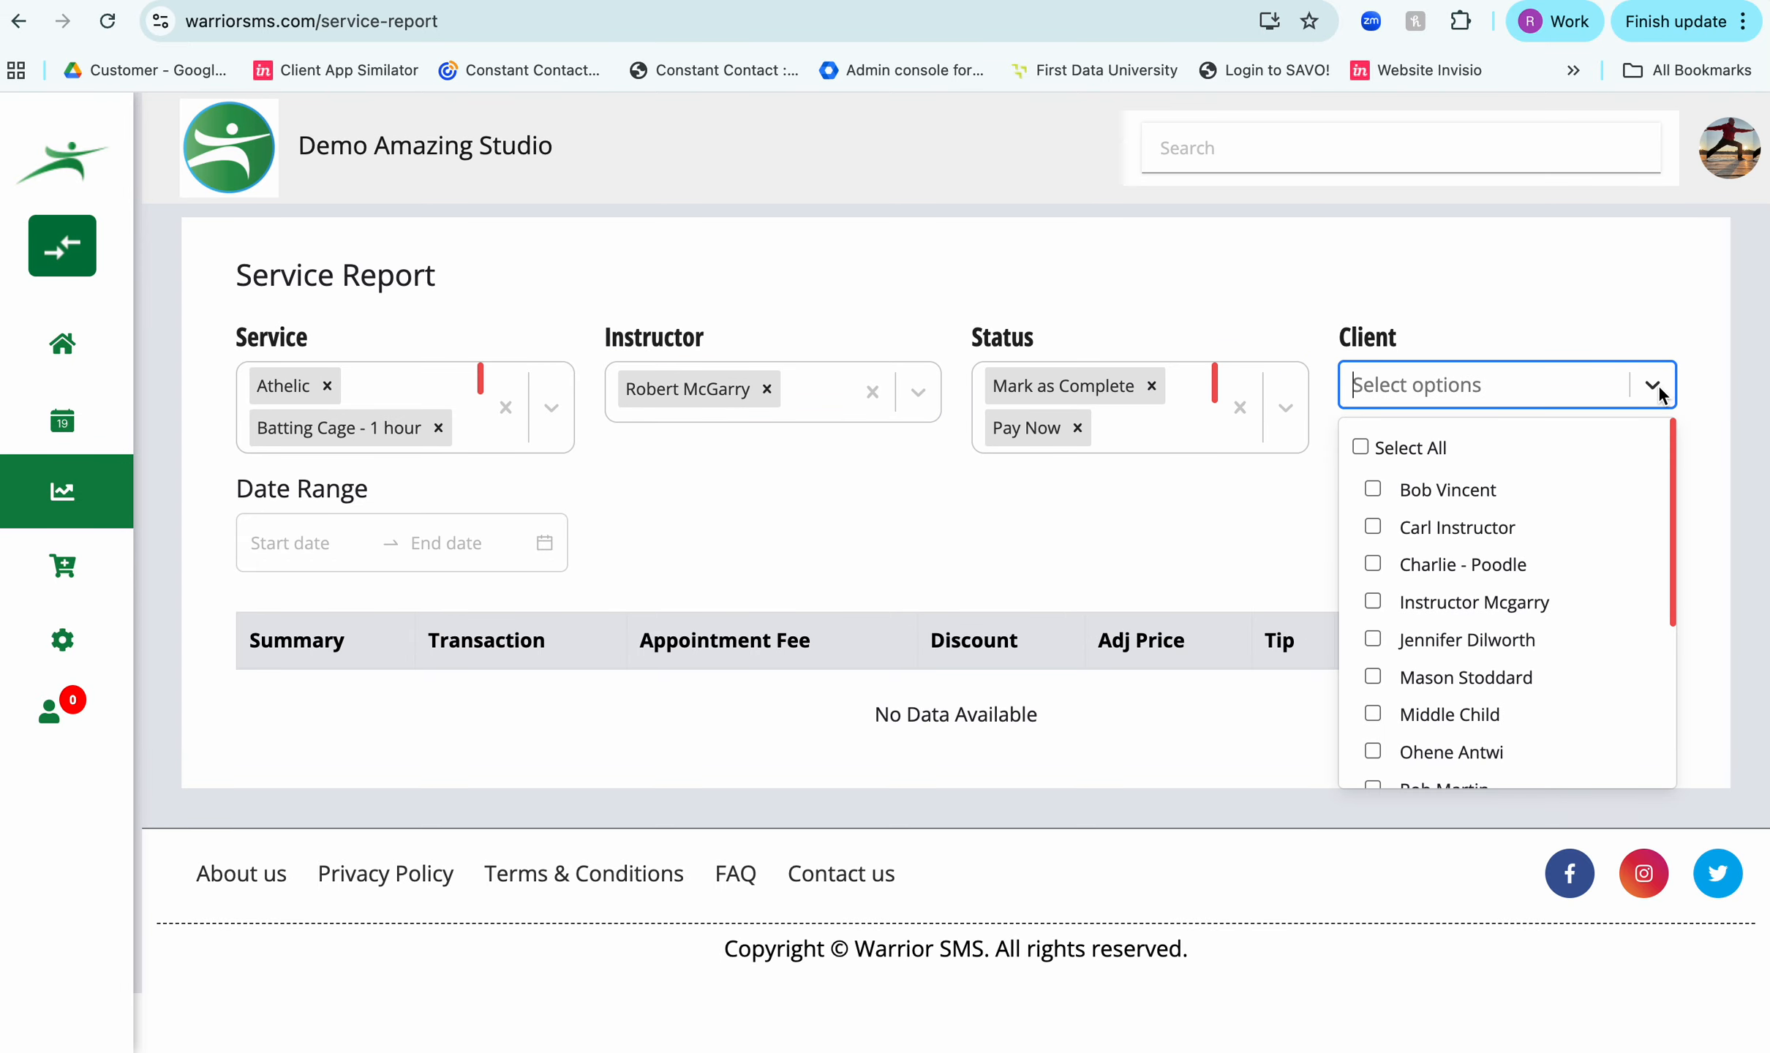
left_click(1358, 447)
- Set the report's date range to 12-04-2026 through 14-04-2026 and run the report
left_click(279, 544)
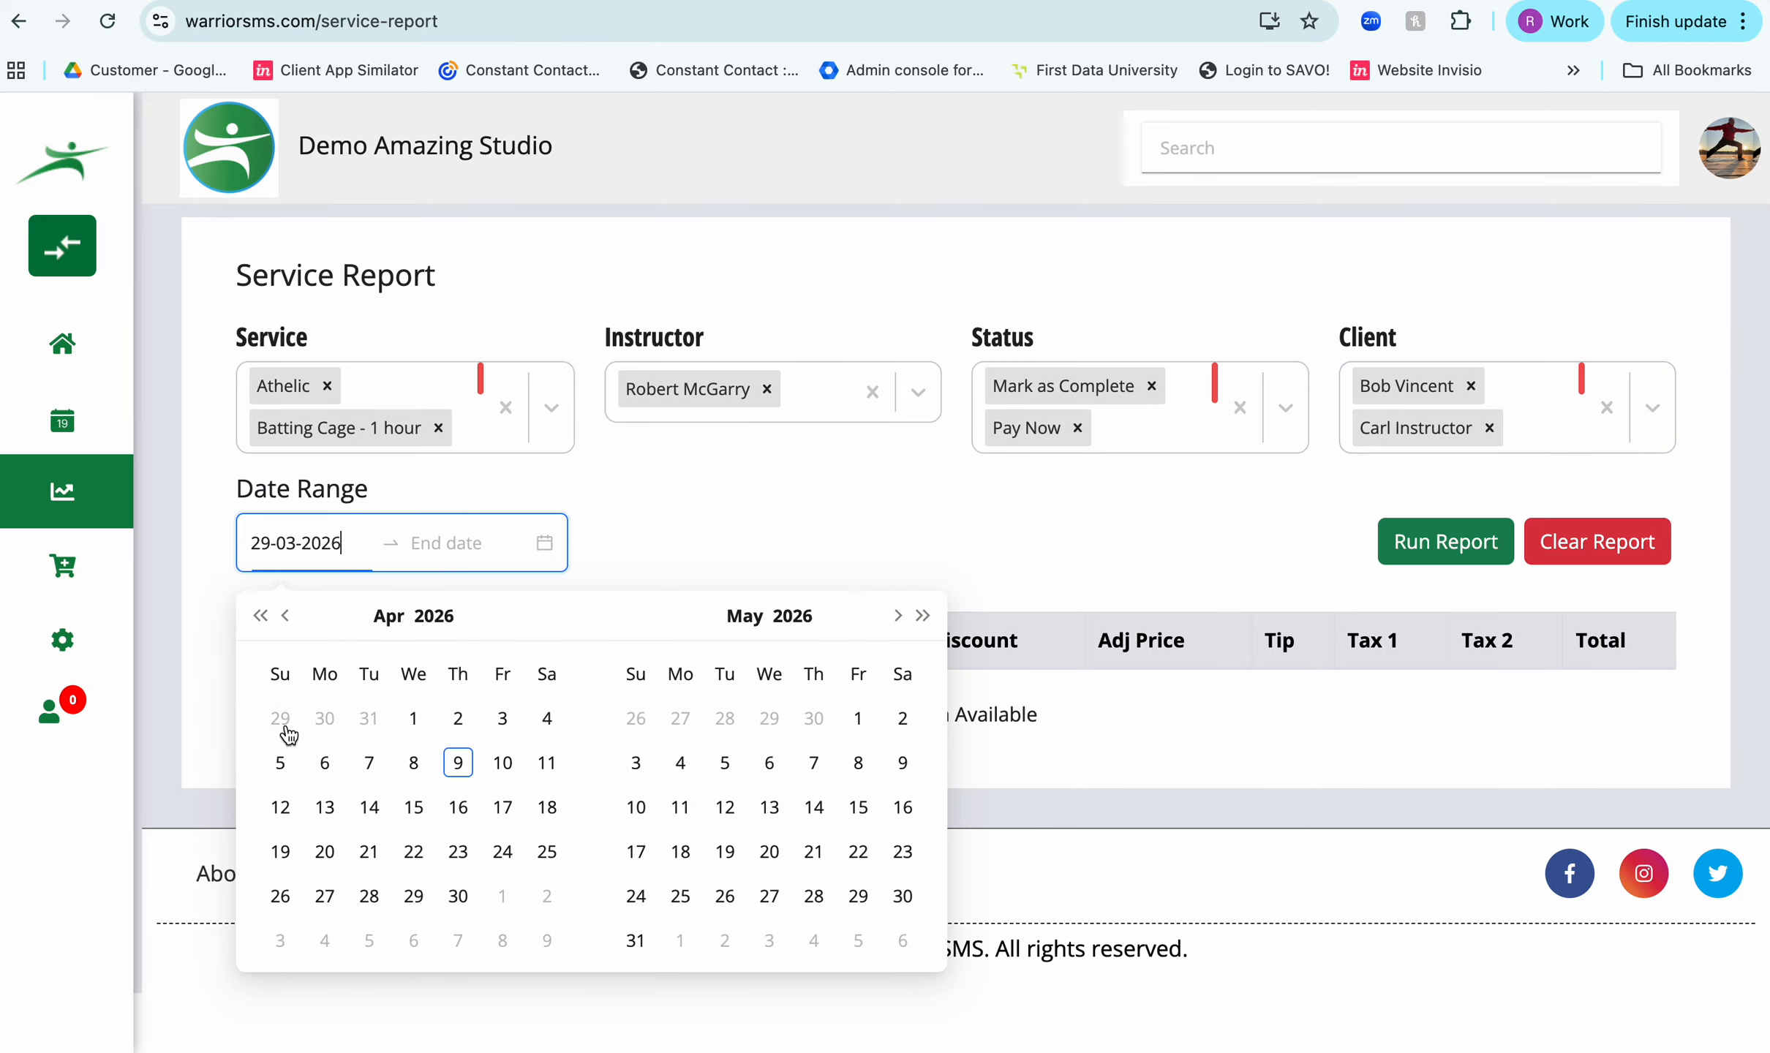
left_click(280, 807)
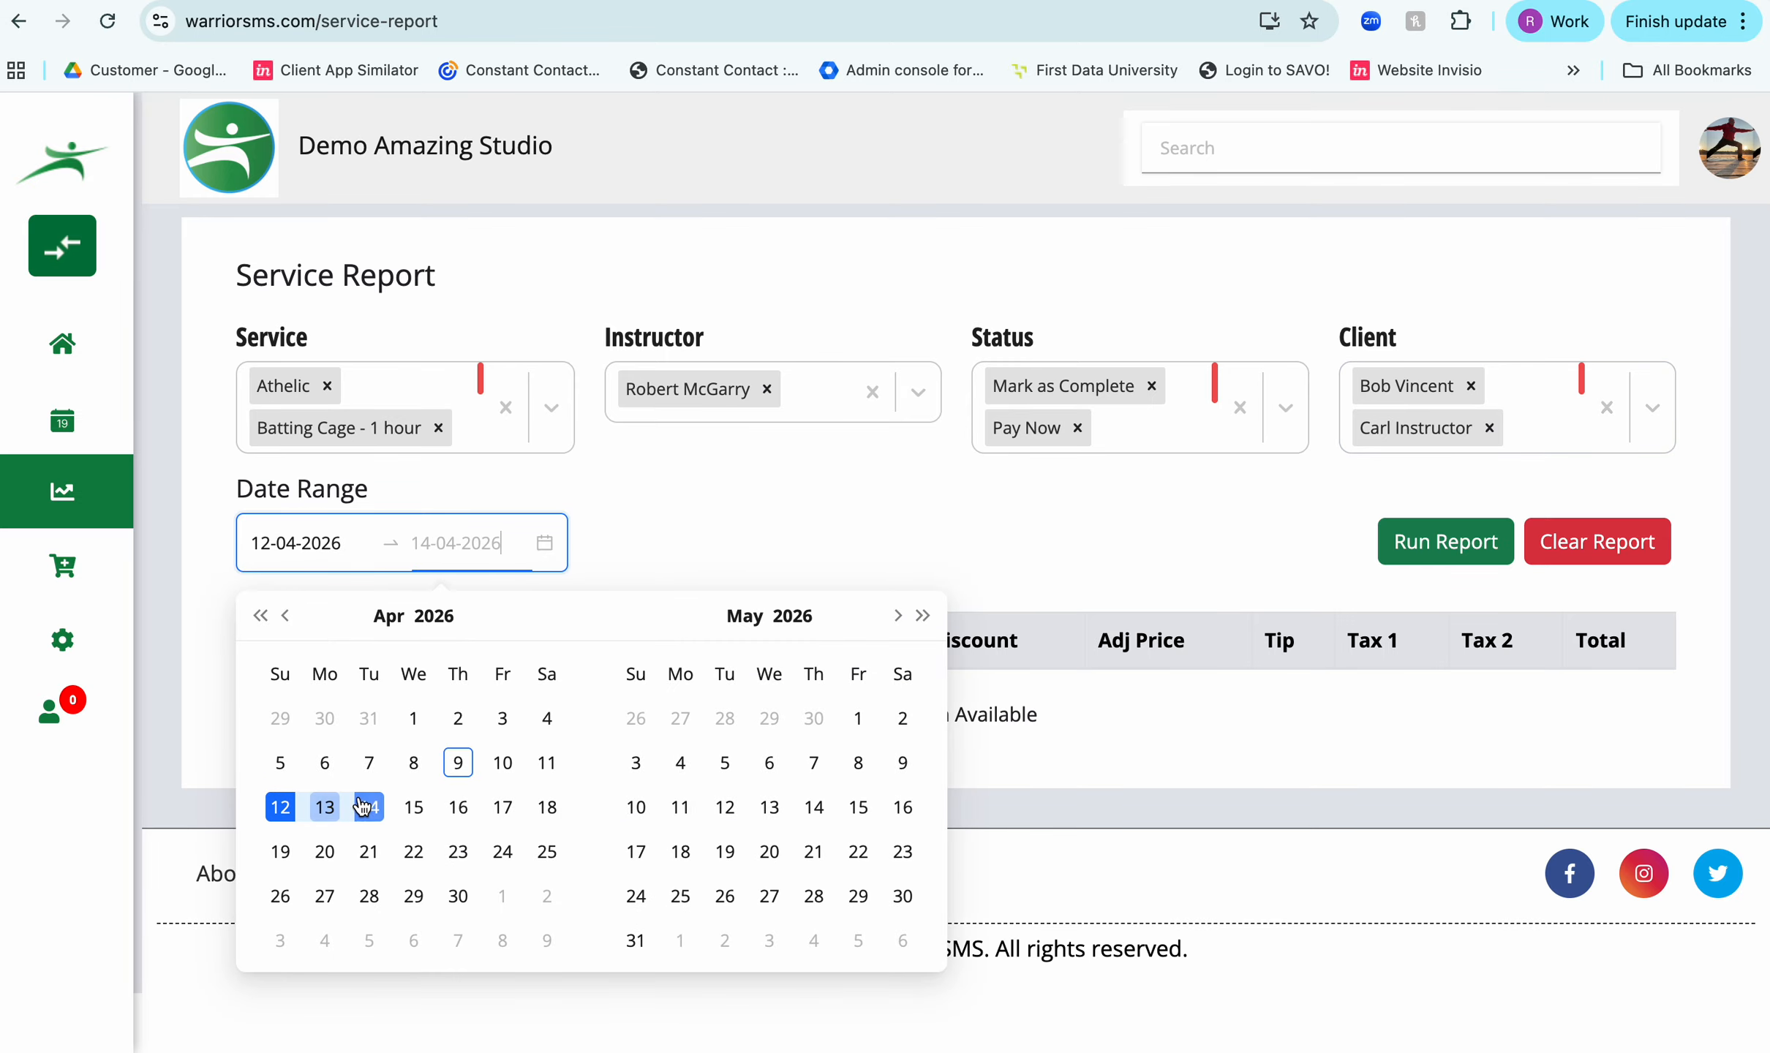
left_click(370, 807)
left_click(1444, 542)
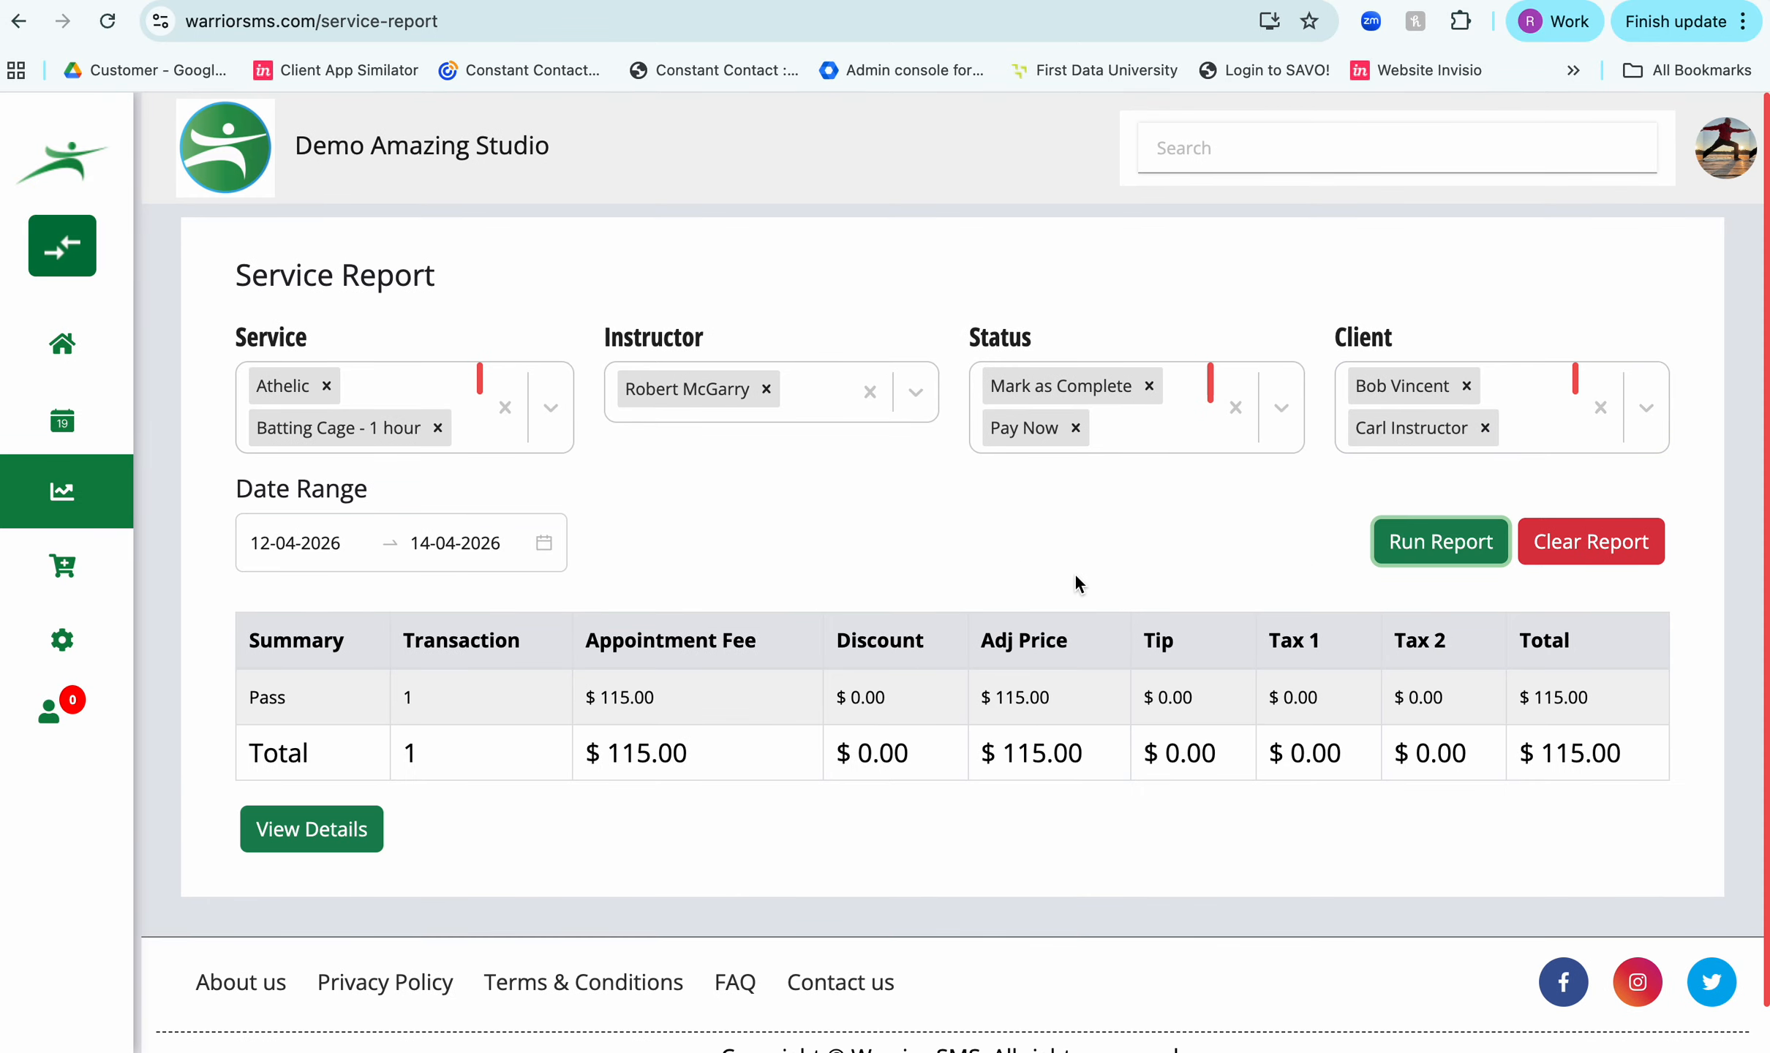
- Open the detailed view of the report and review the listed appointment's service, date, status and payment method
scroll(1019, 581, "down", 1)
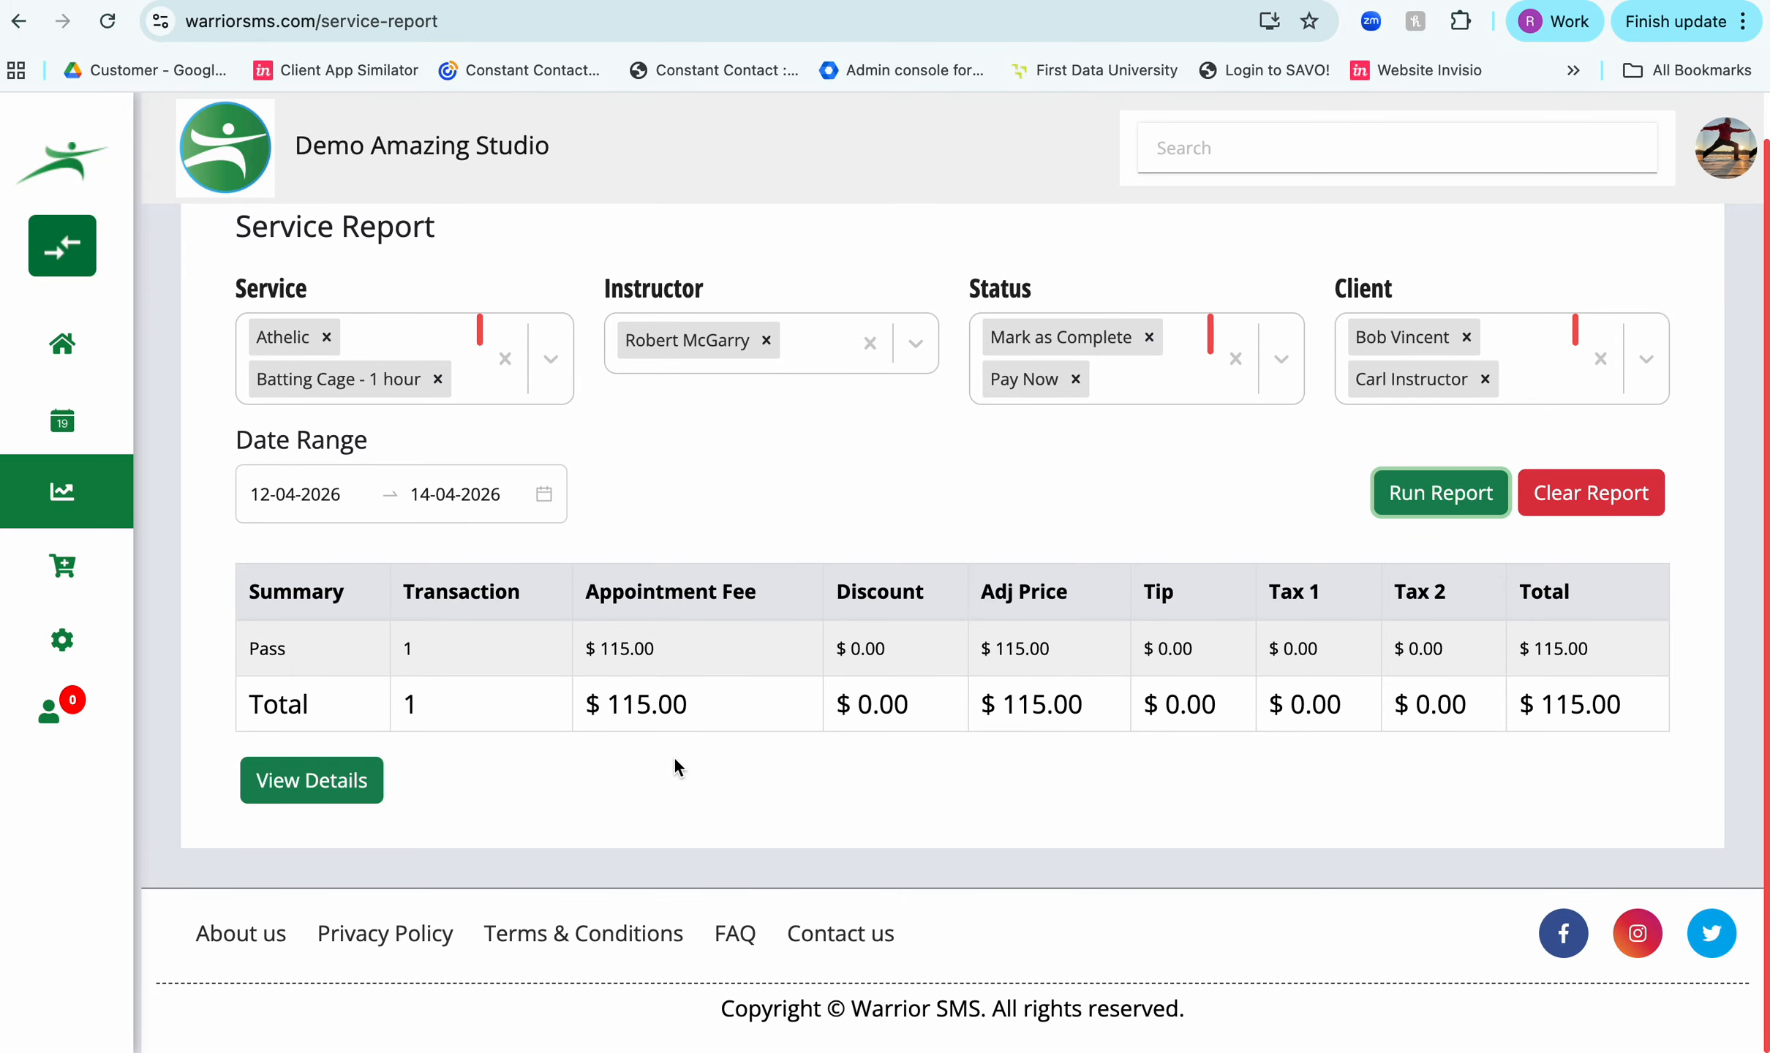
left_click(313, 780)
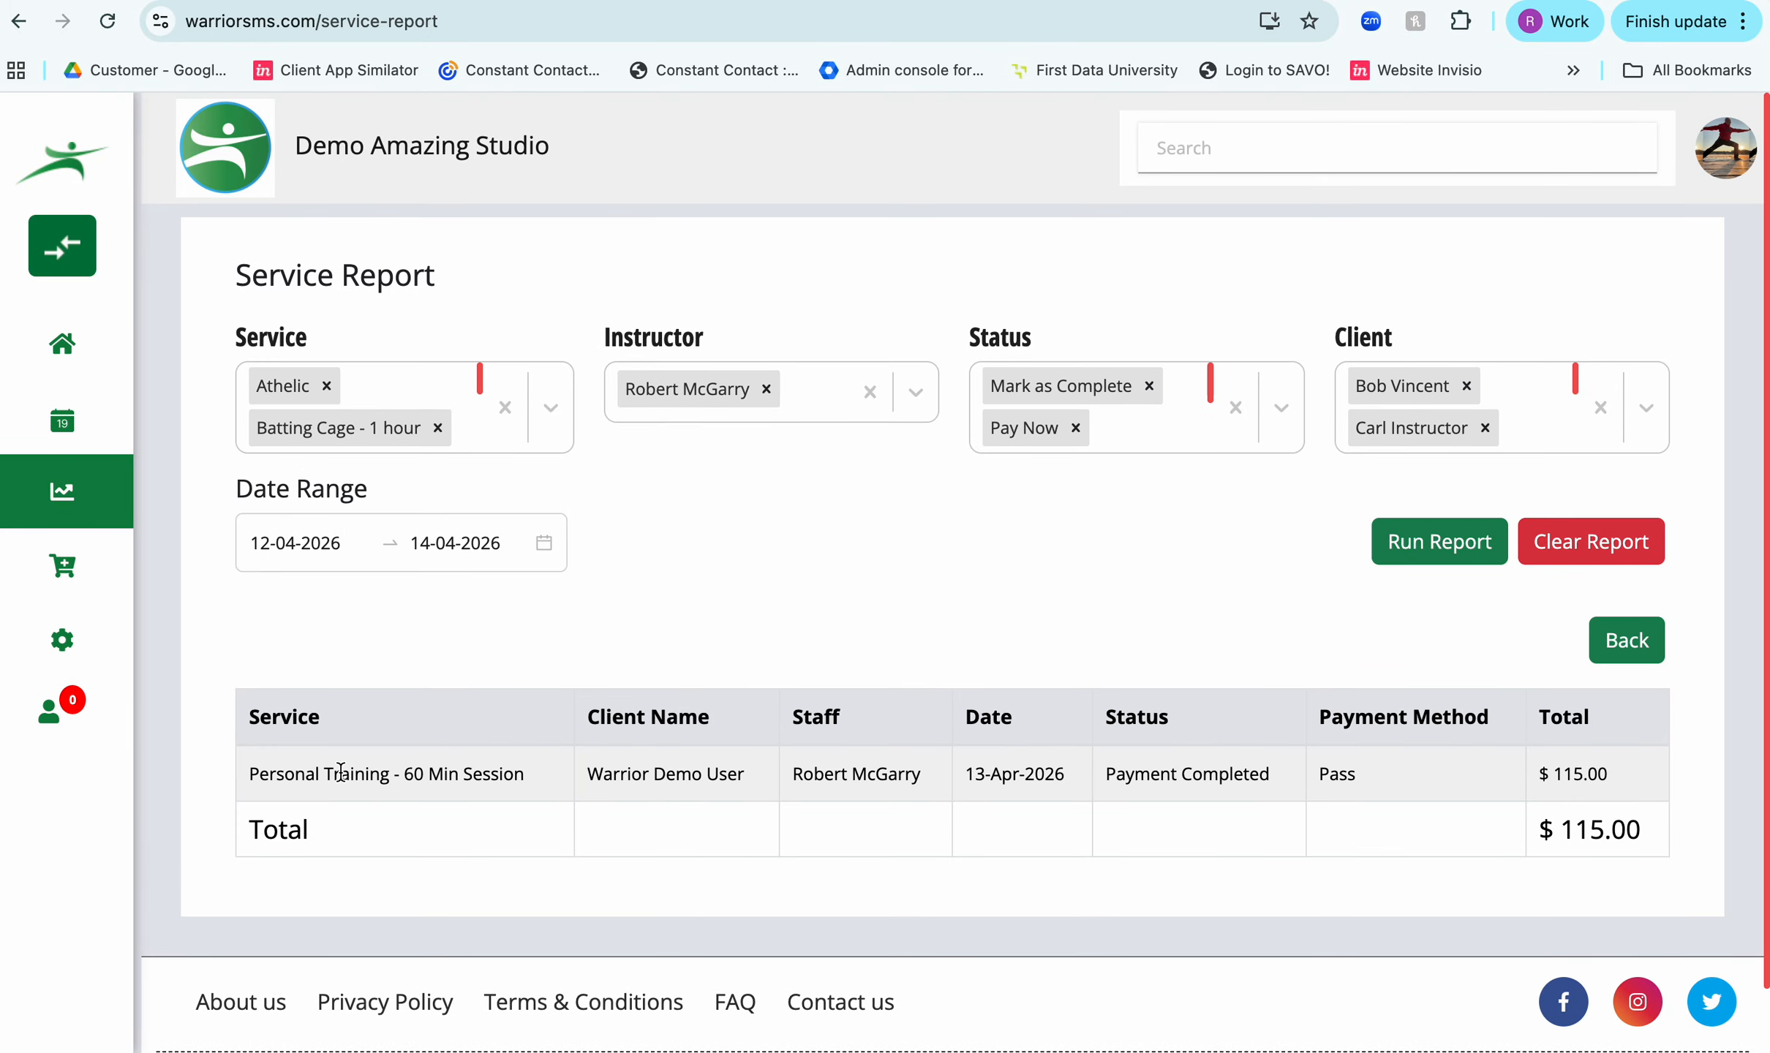
scroll(390, 563, "down", 1)
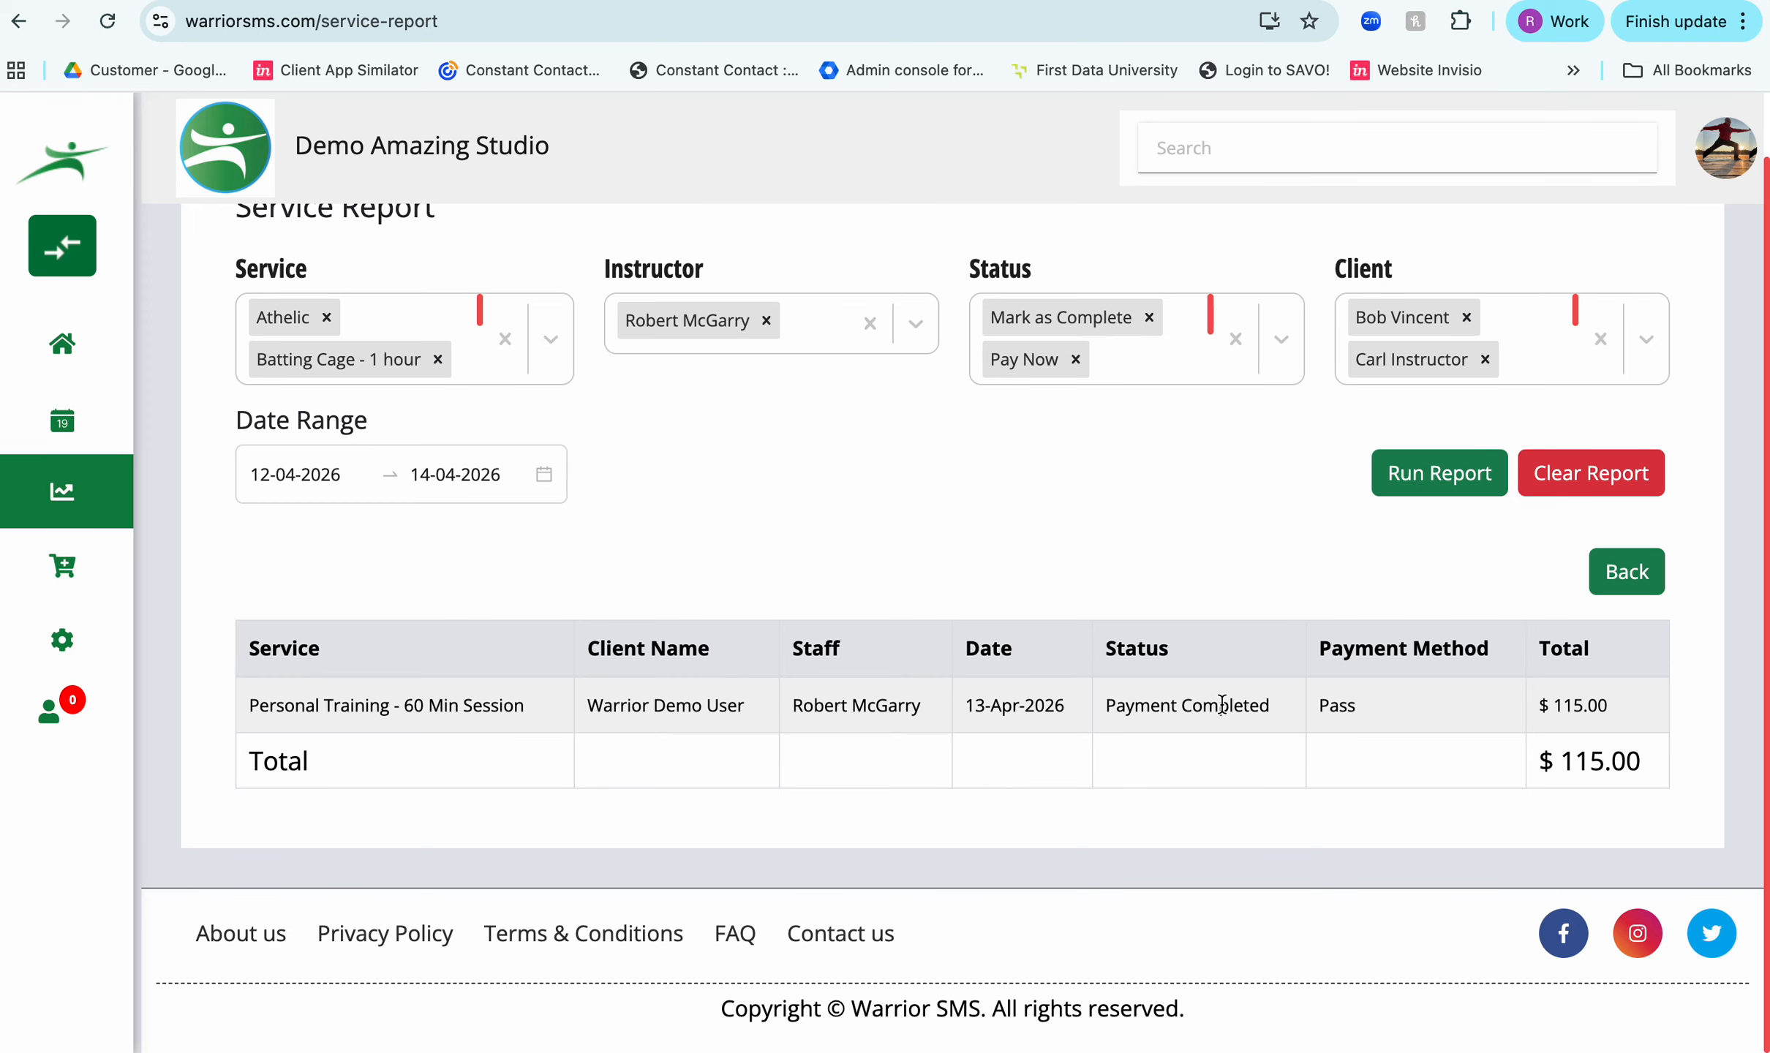
scroll(1222, 705, "up", 1)
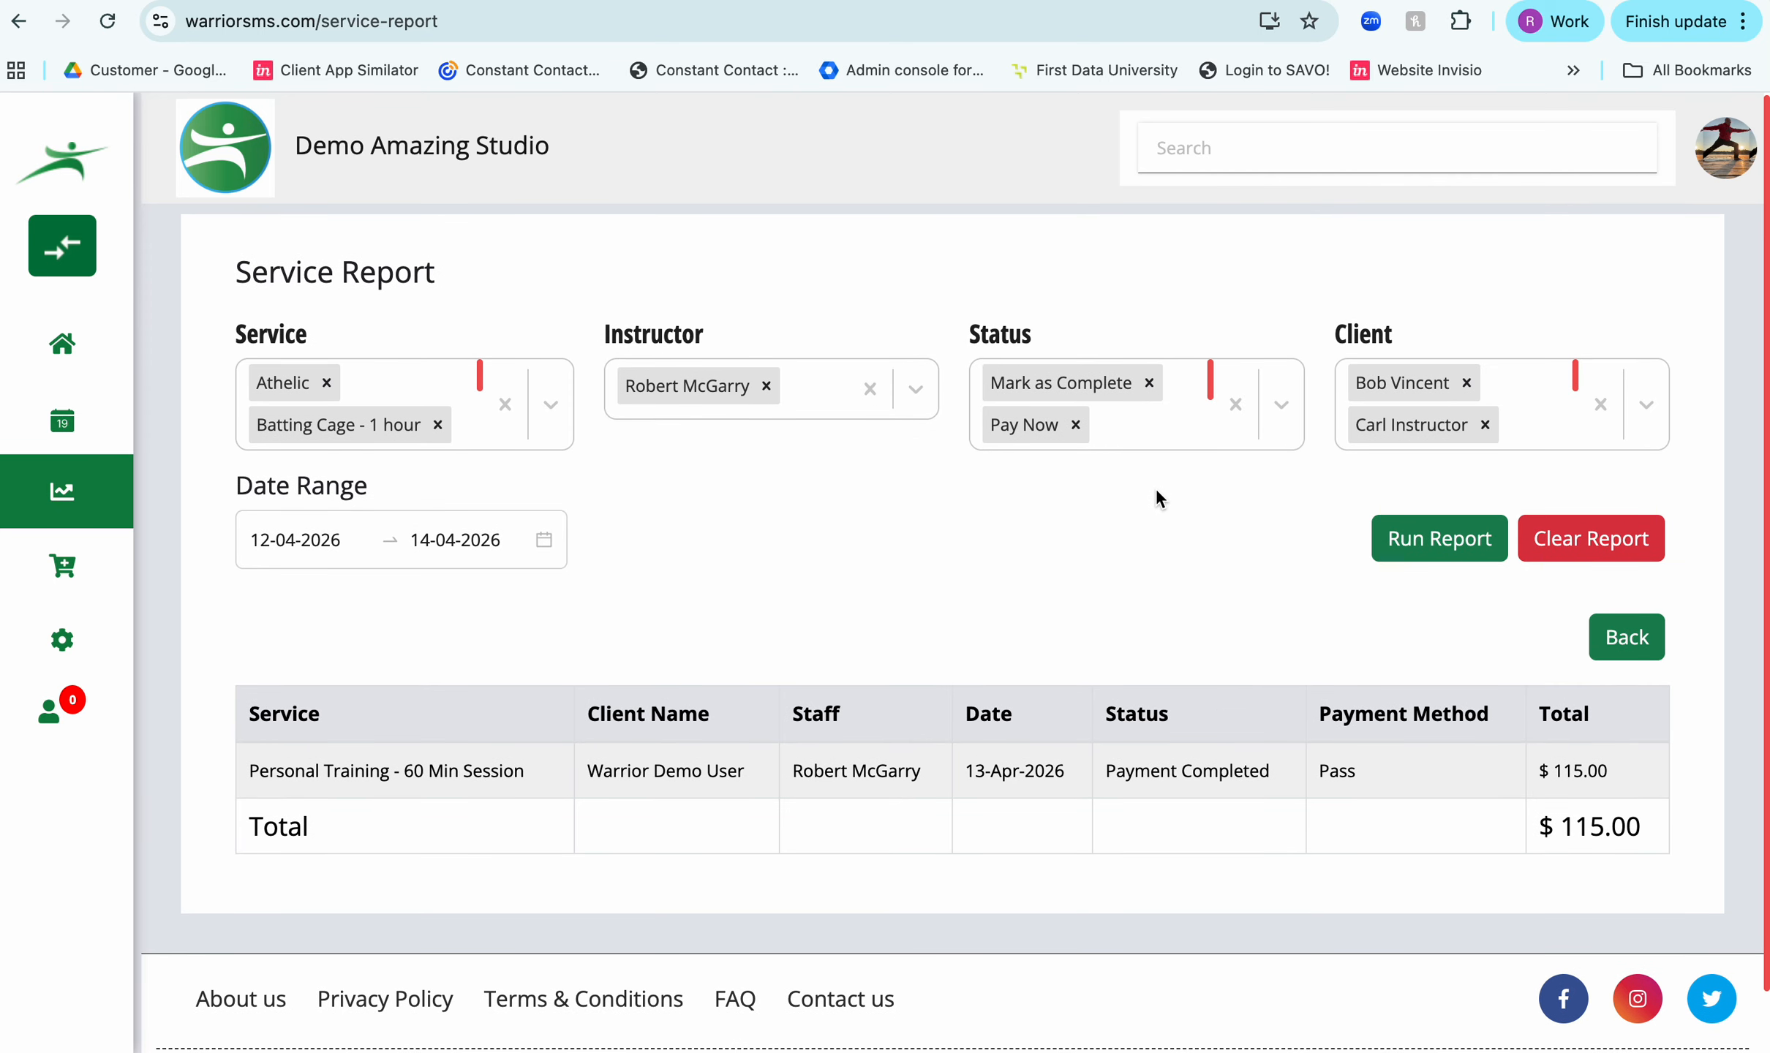
- Rerun the report with only the Mark as Complete, Cancel and Pay Now statuses, and clear the report
left_click(1235, 405)
left_click(1281, 384)
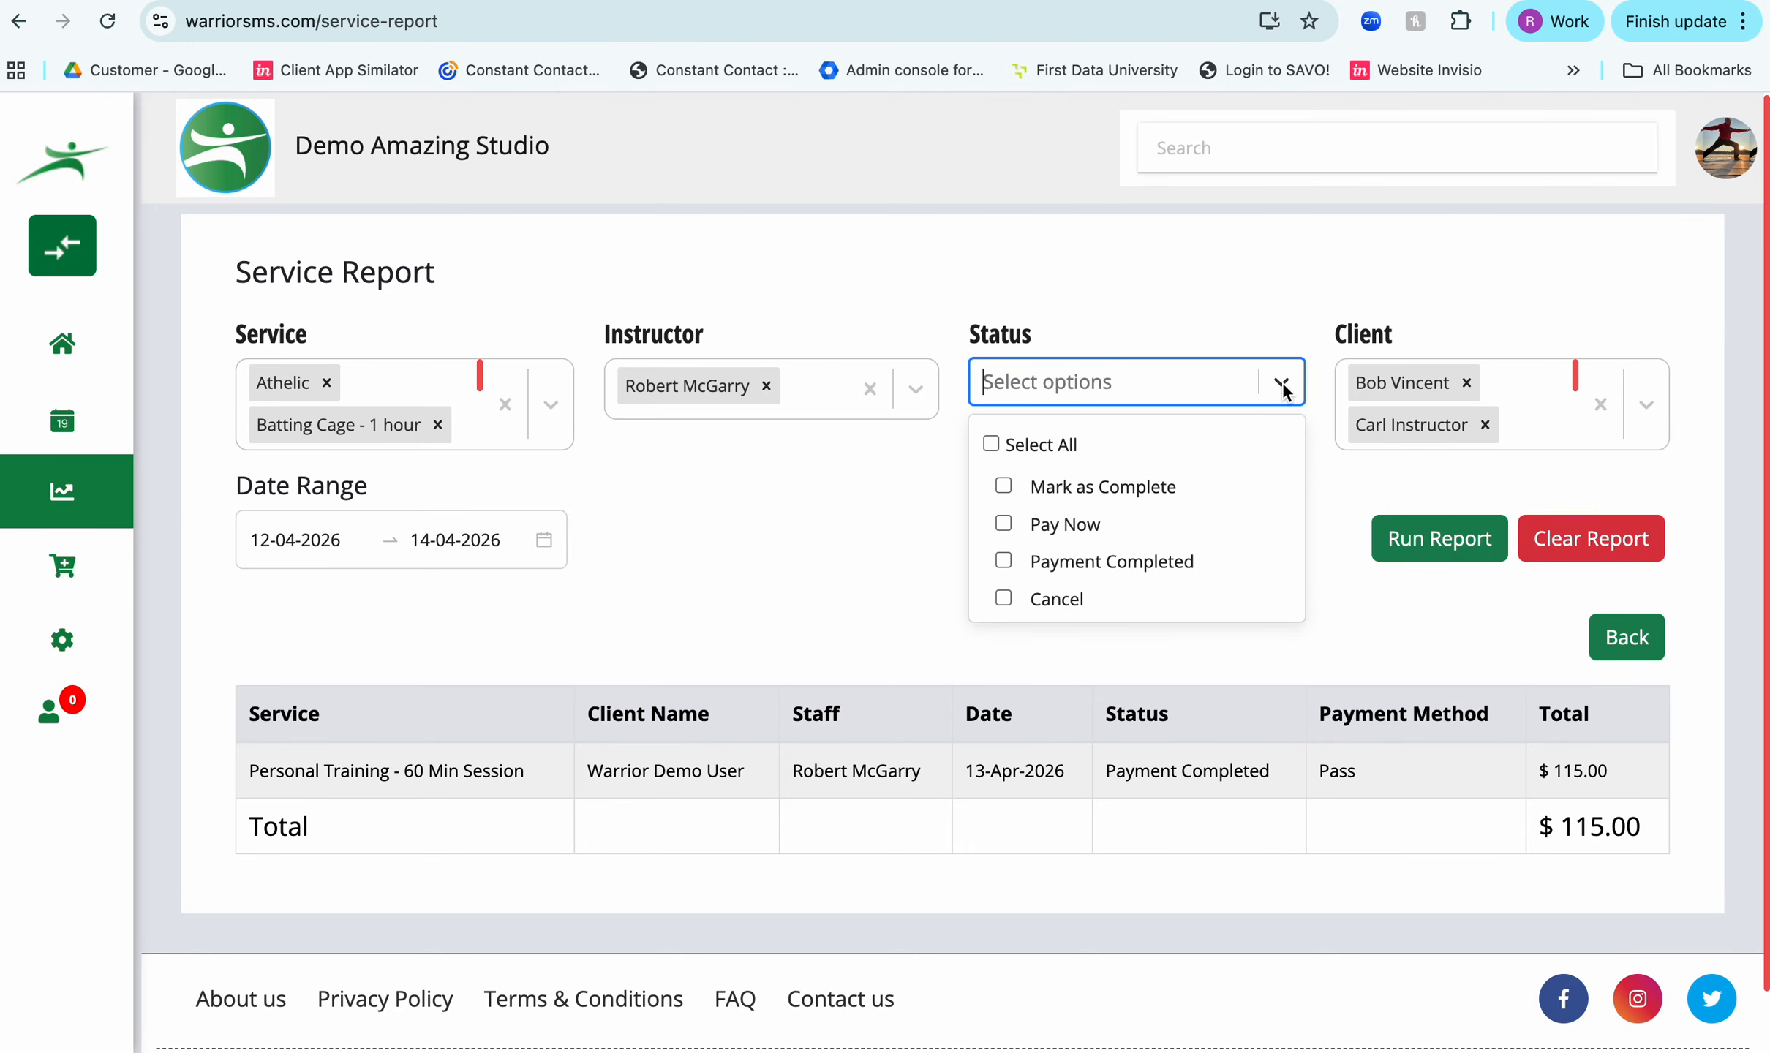
left_click(1004, 486)
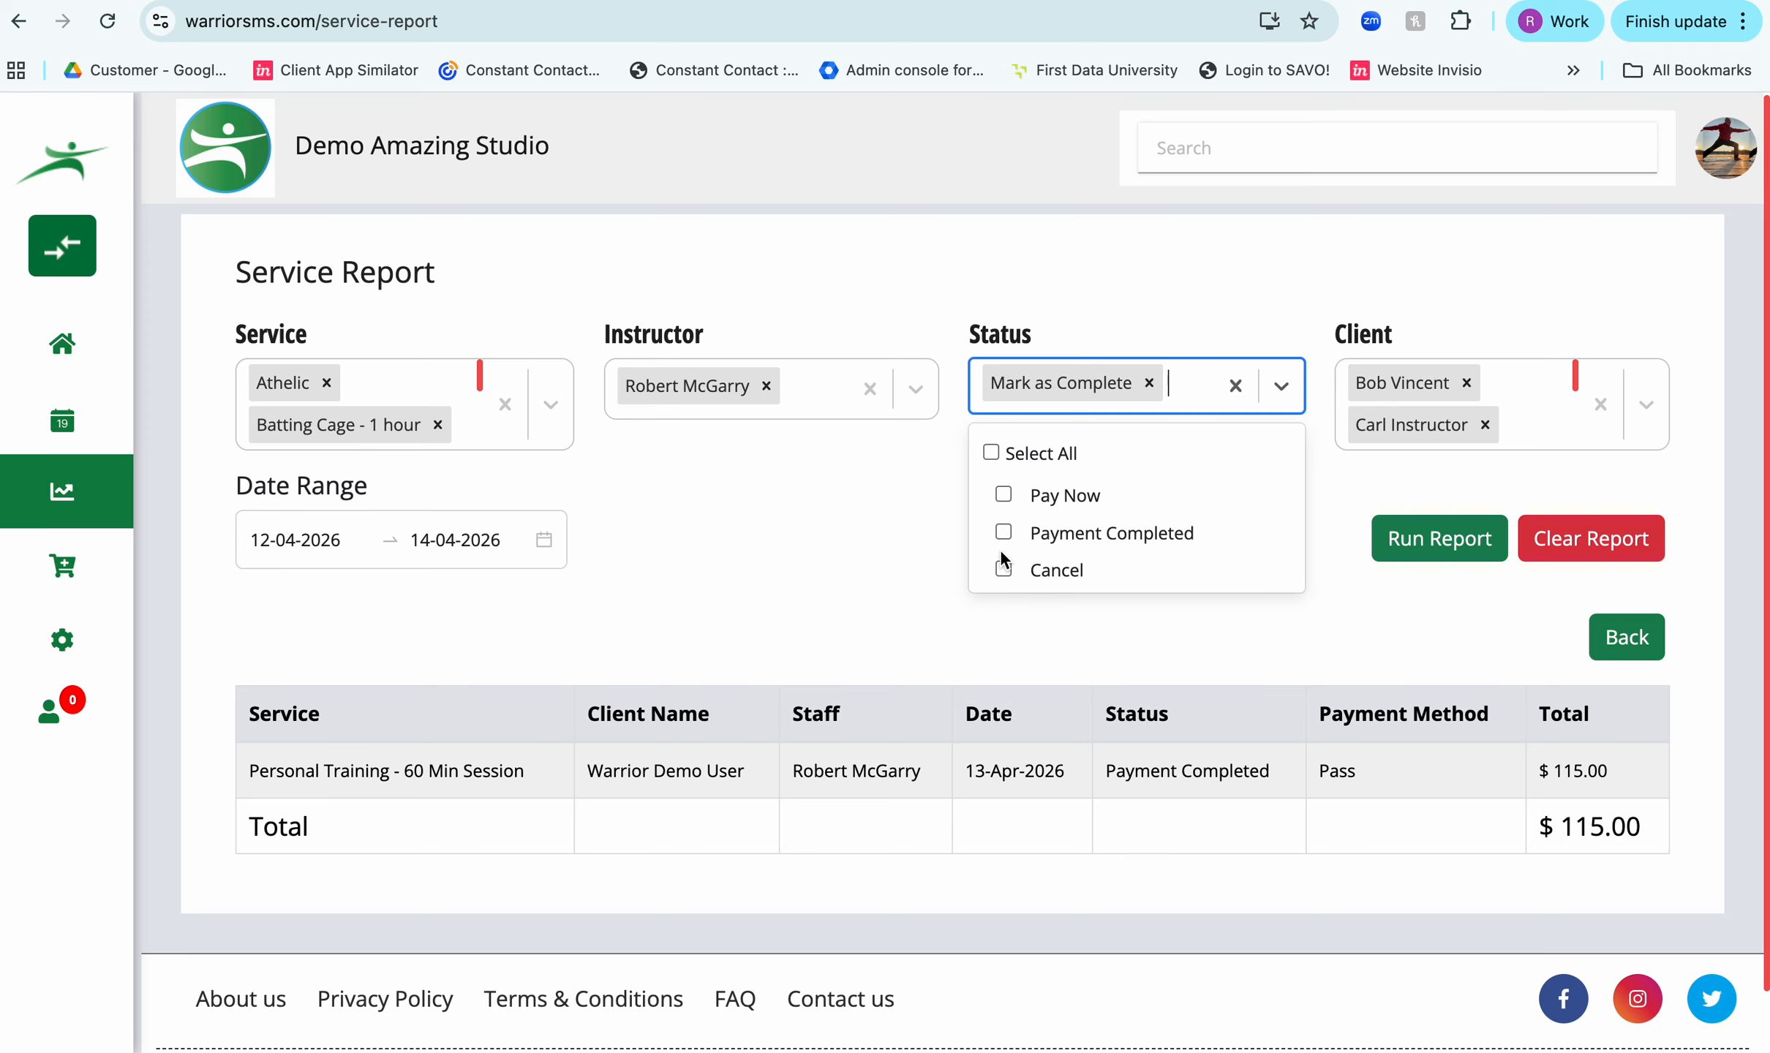
left_click(1002, 569)
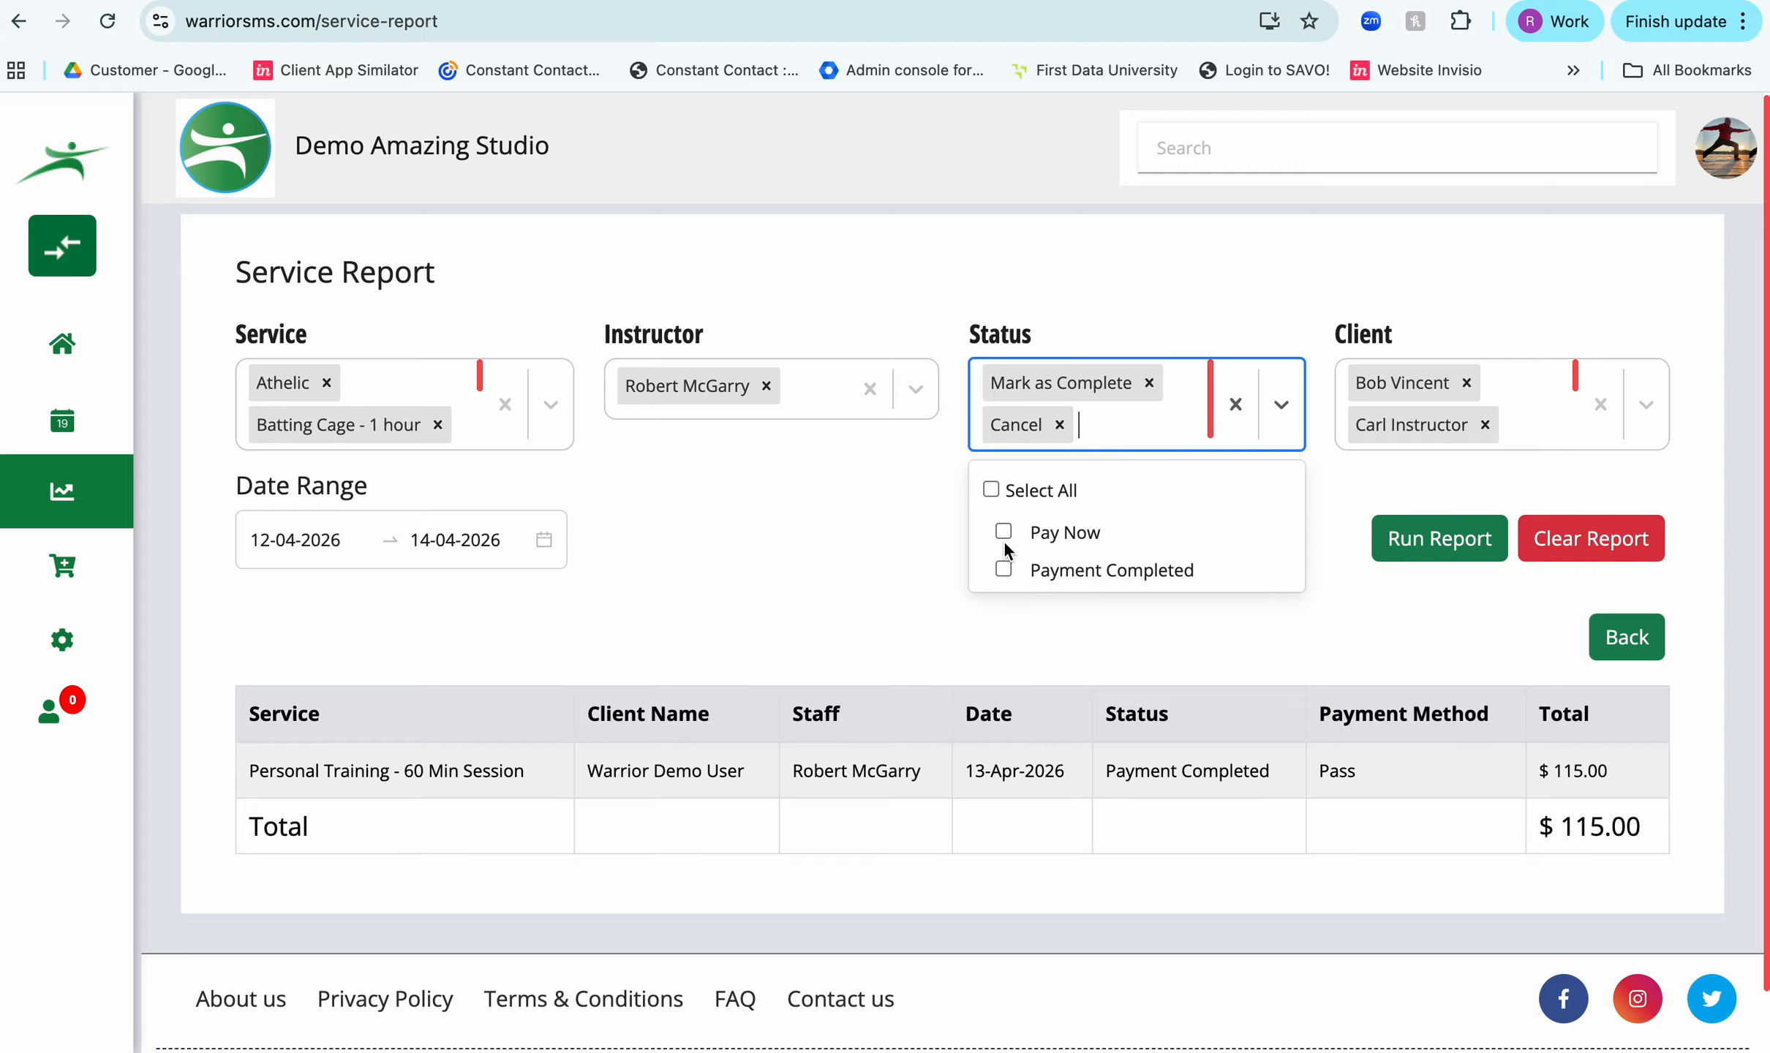
left_click(1004, 533)
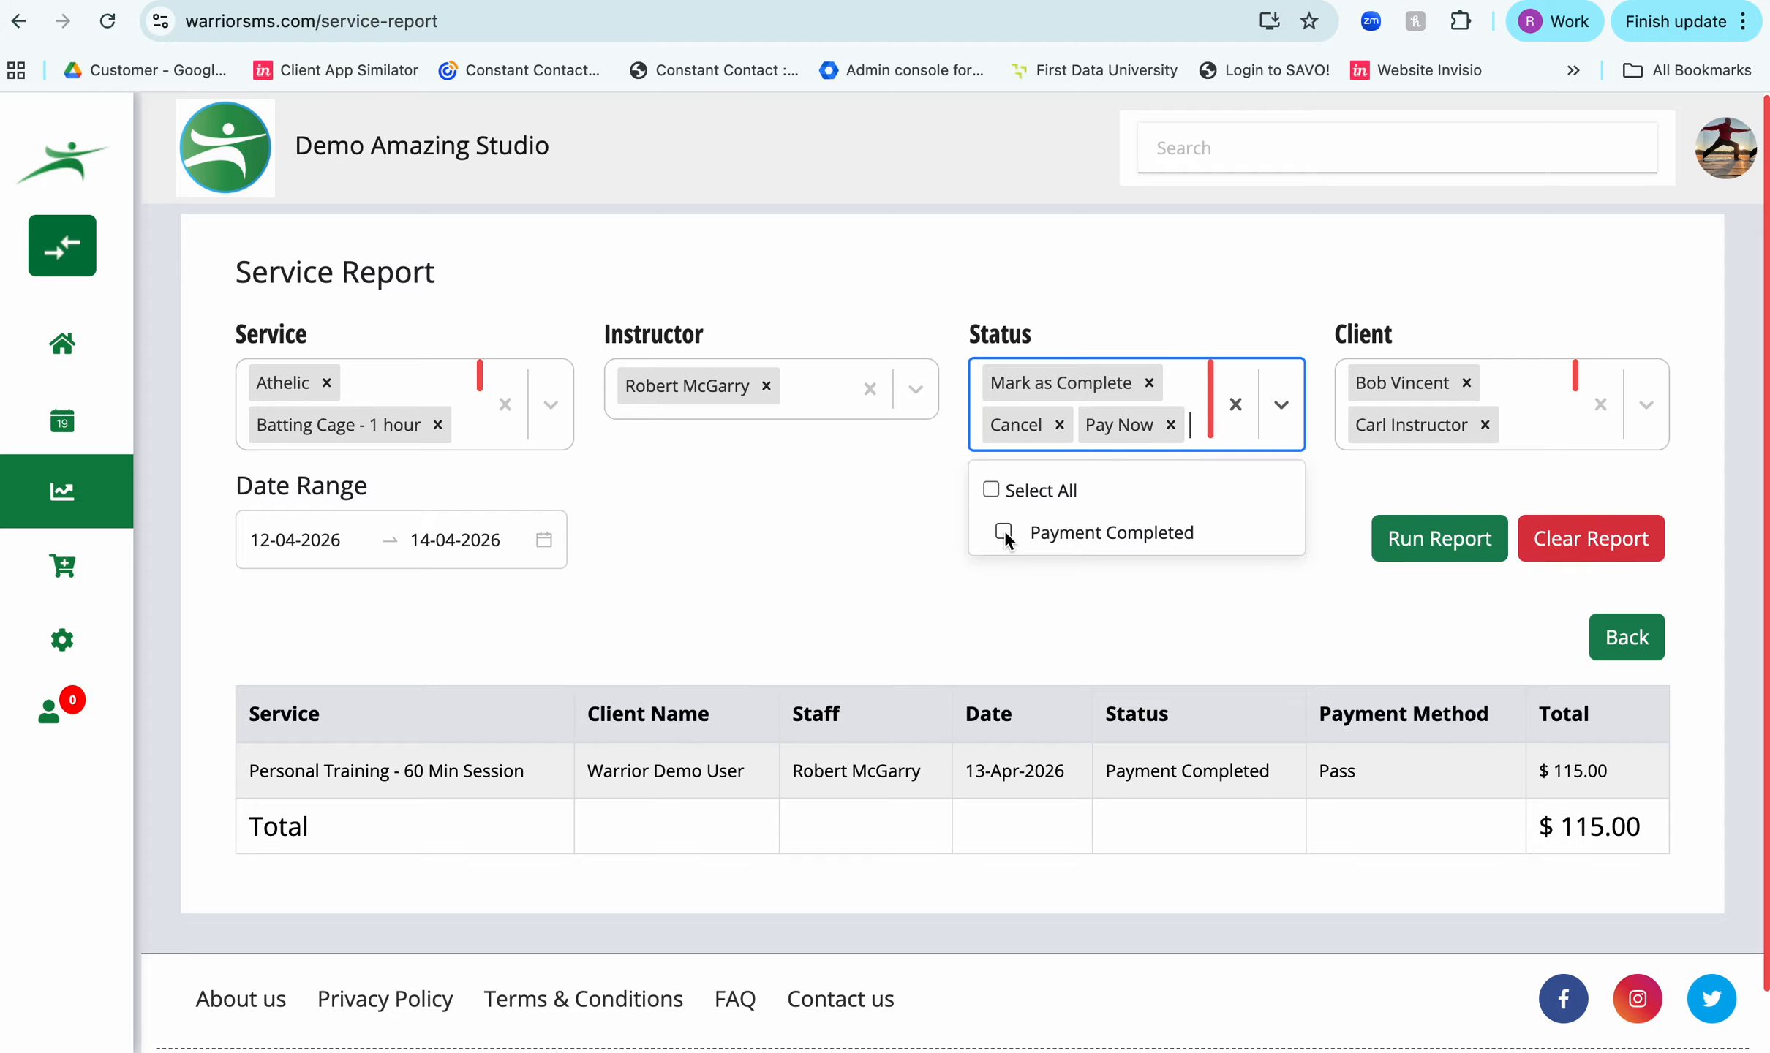
left_click(1435, 541)
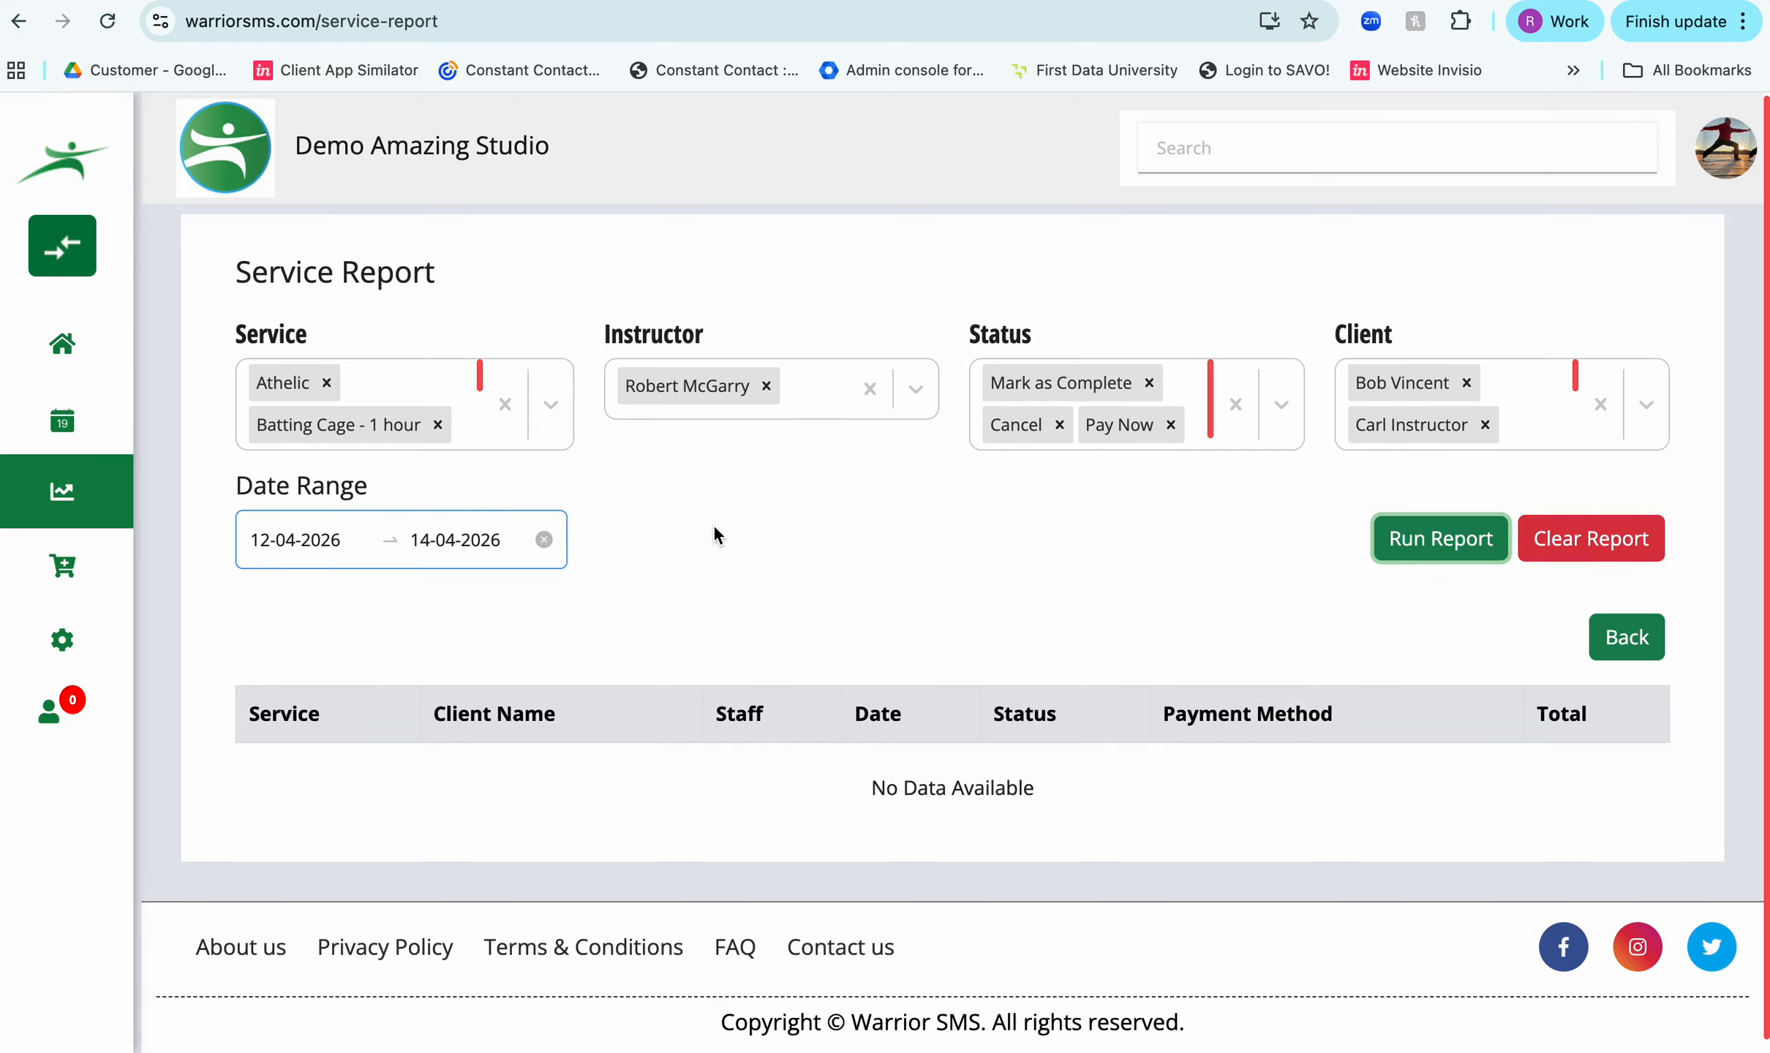
left_click(1580, 541)
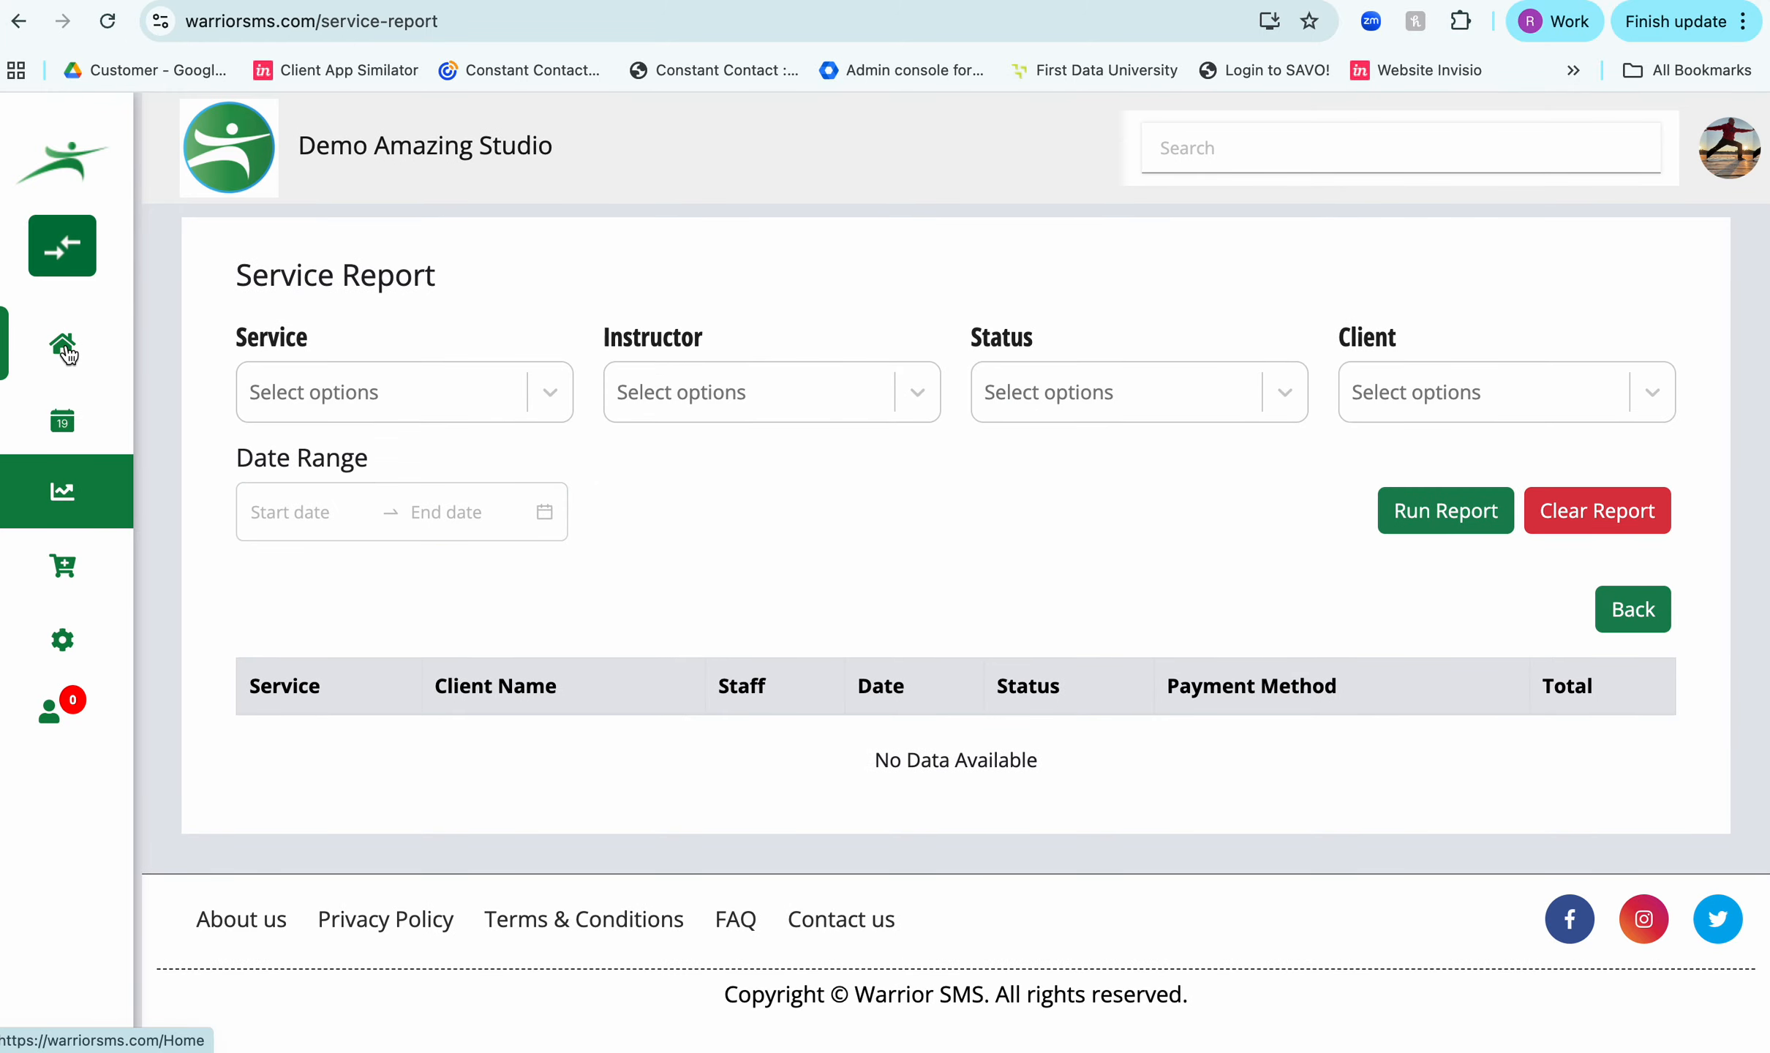
- Open the April 13, 2026 personal training session from the service appointment calendar and review its service and payment details
mouse_move(63, 430)
left_click(266, 494)
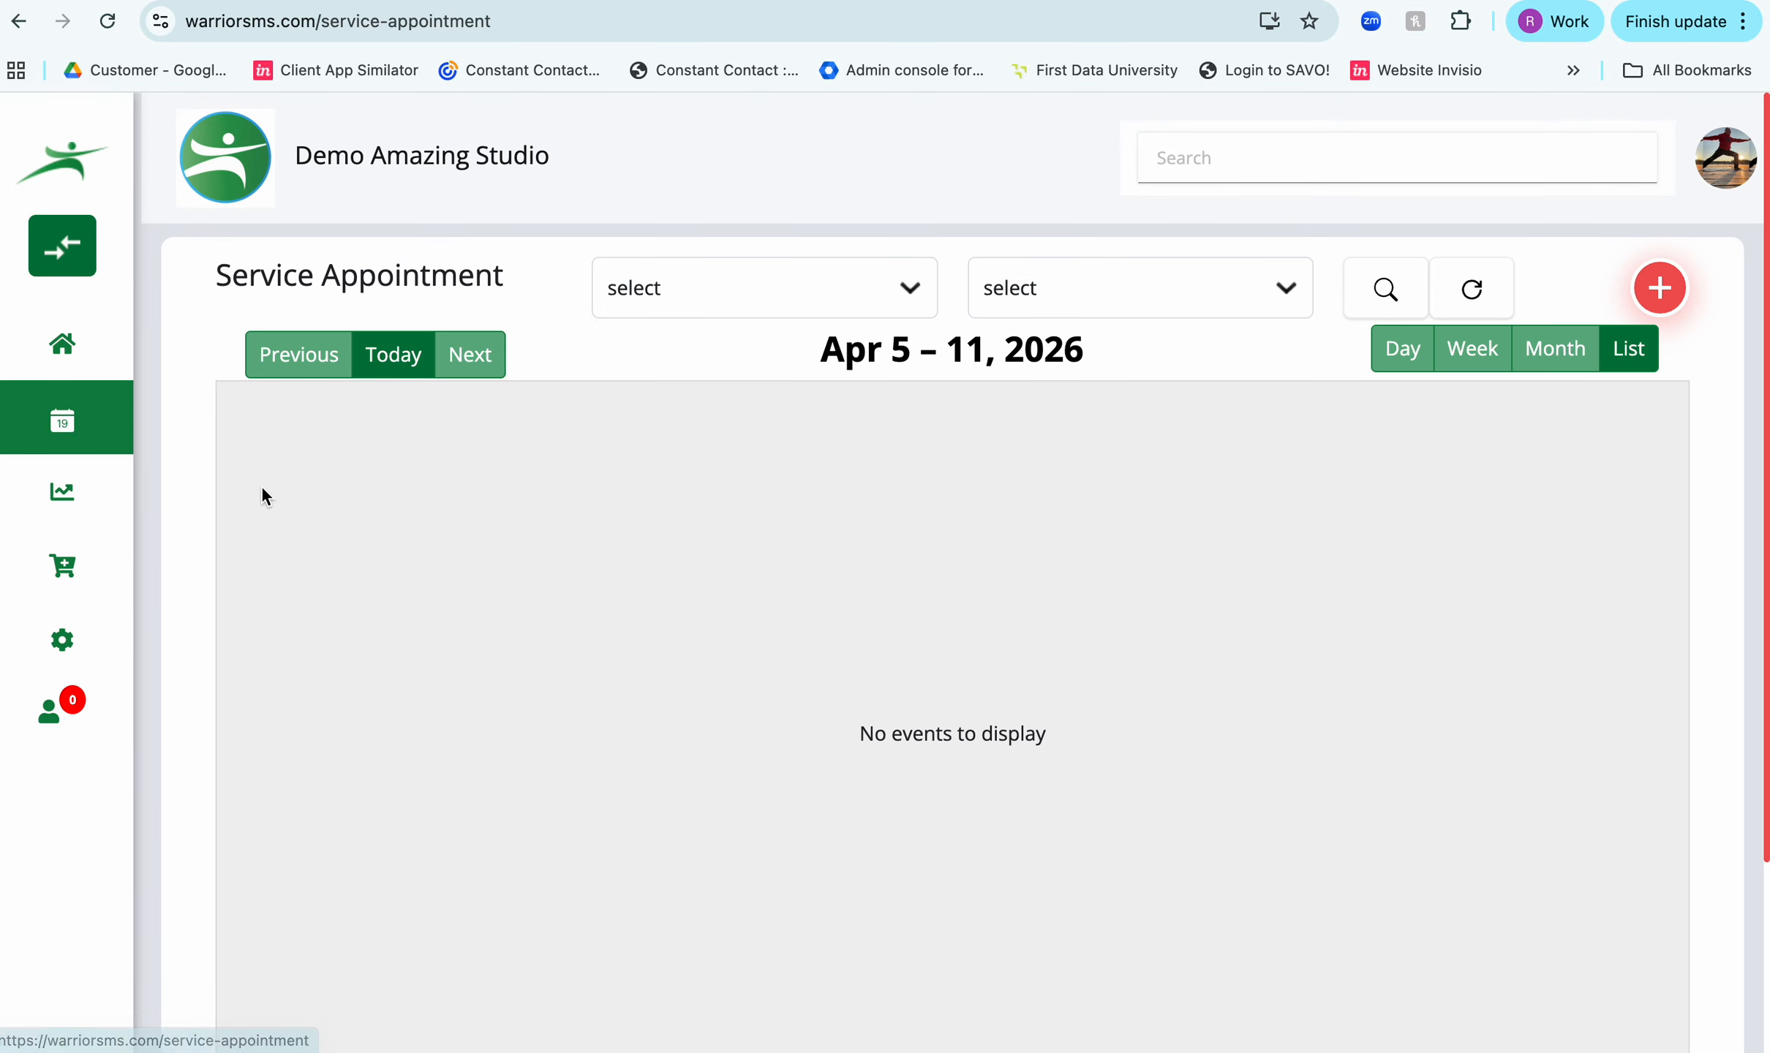
left_click(483, 364)
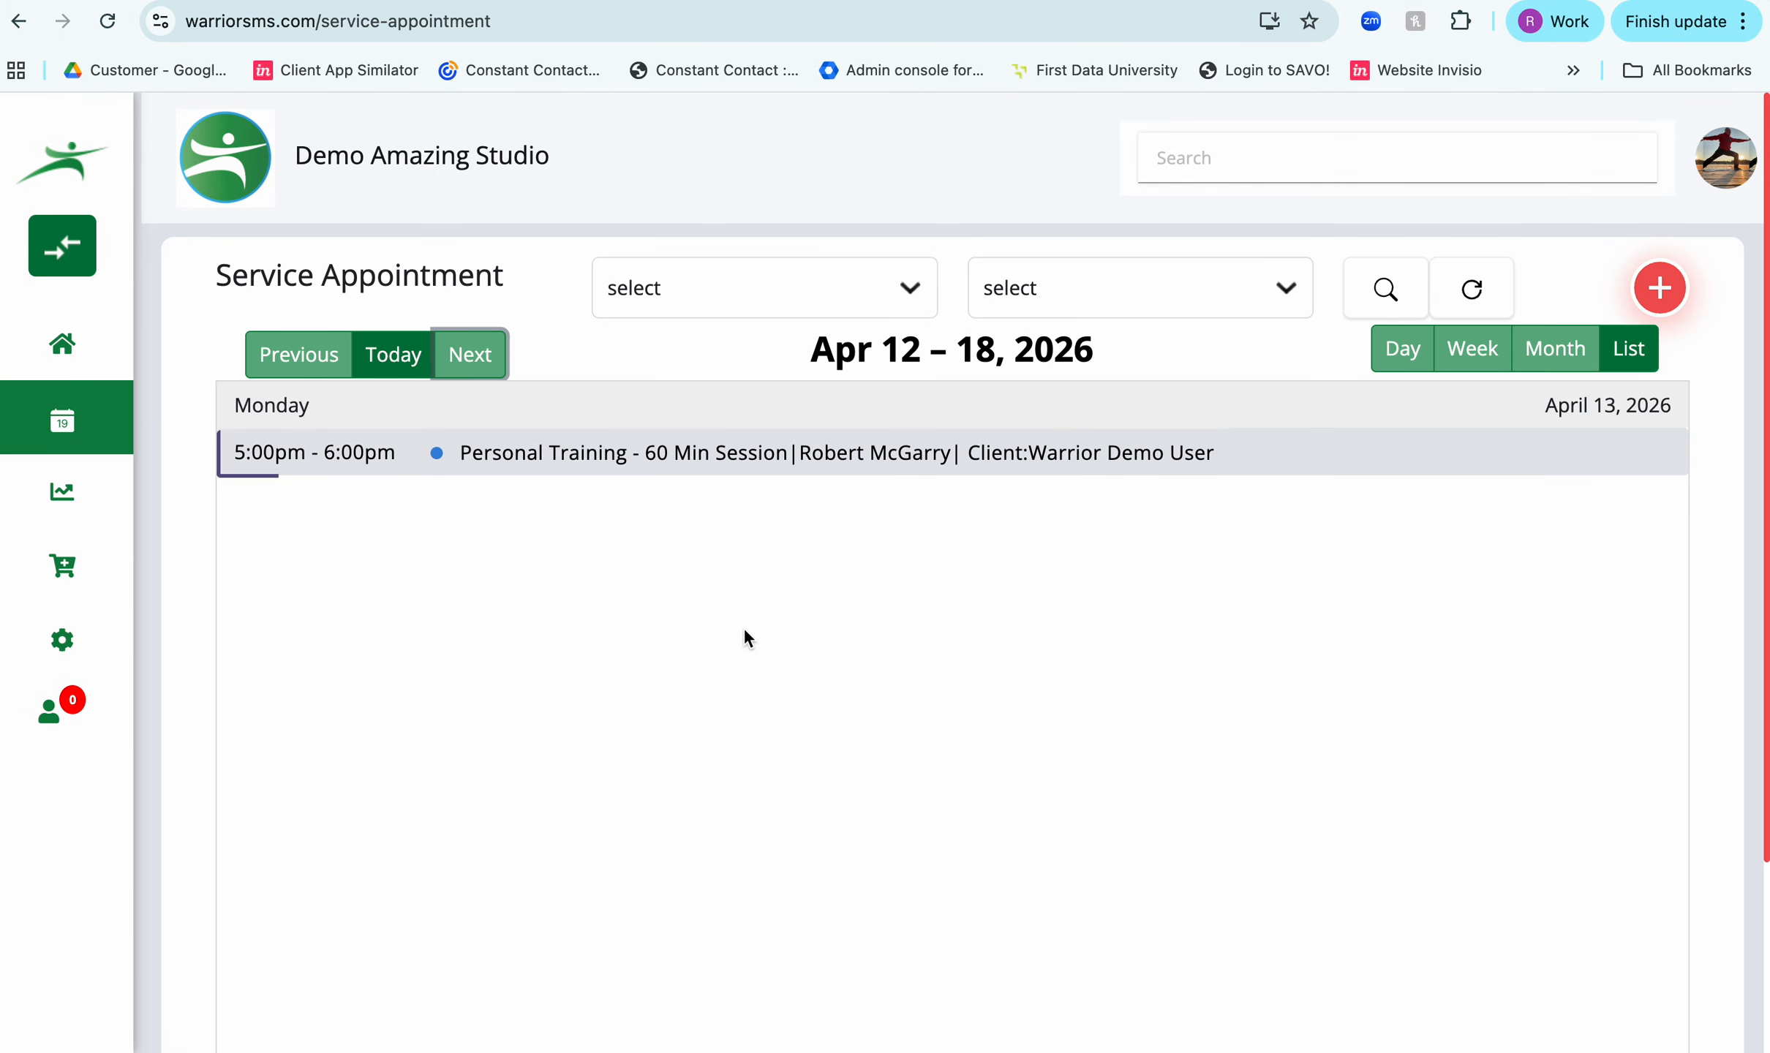
left_click(748, 461)
scroll(877, 656, "down", 5)
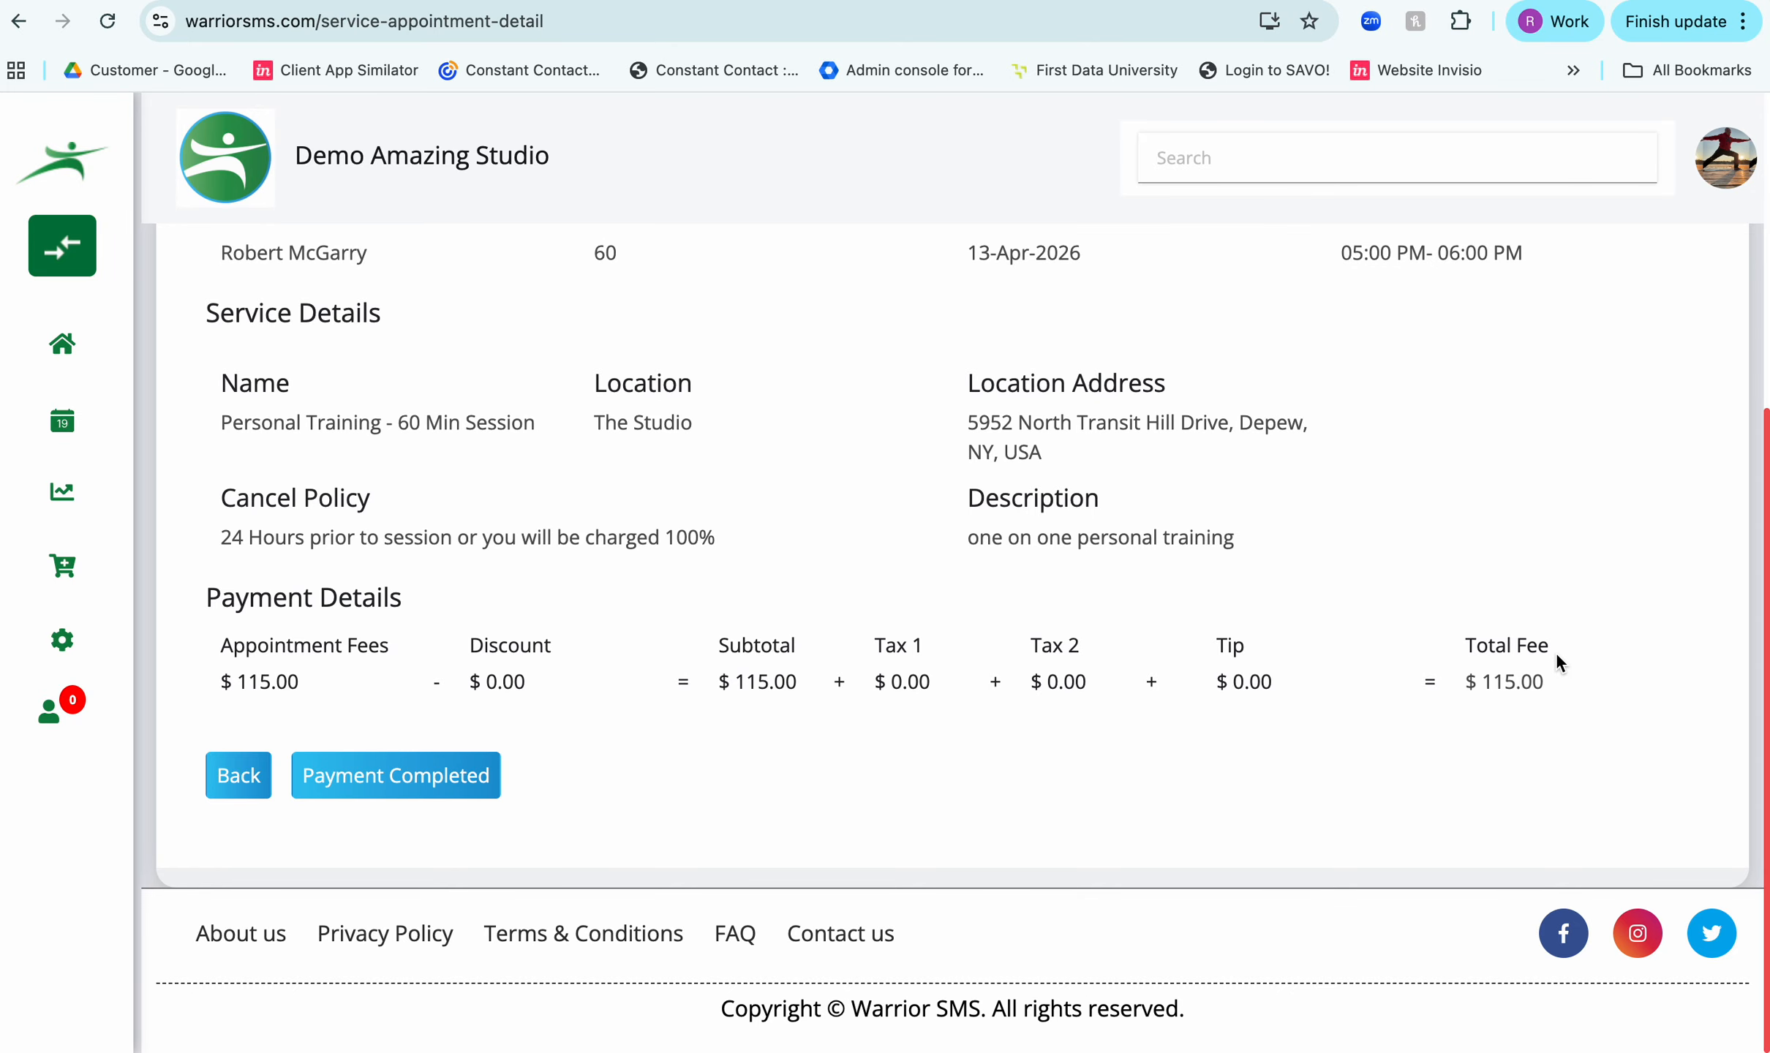
scroll(1555, 658, "up", 5)
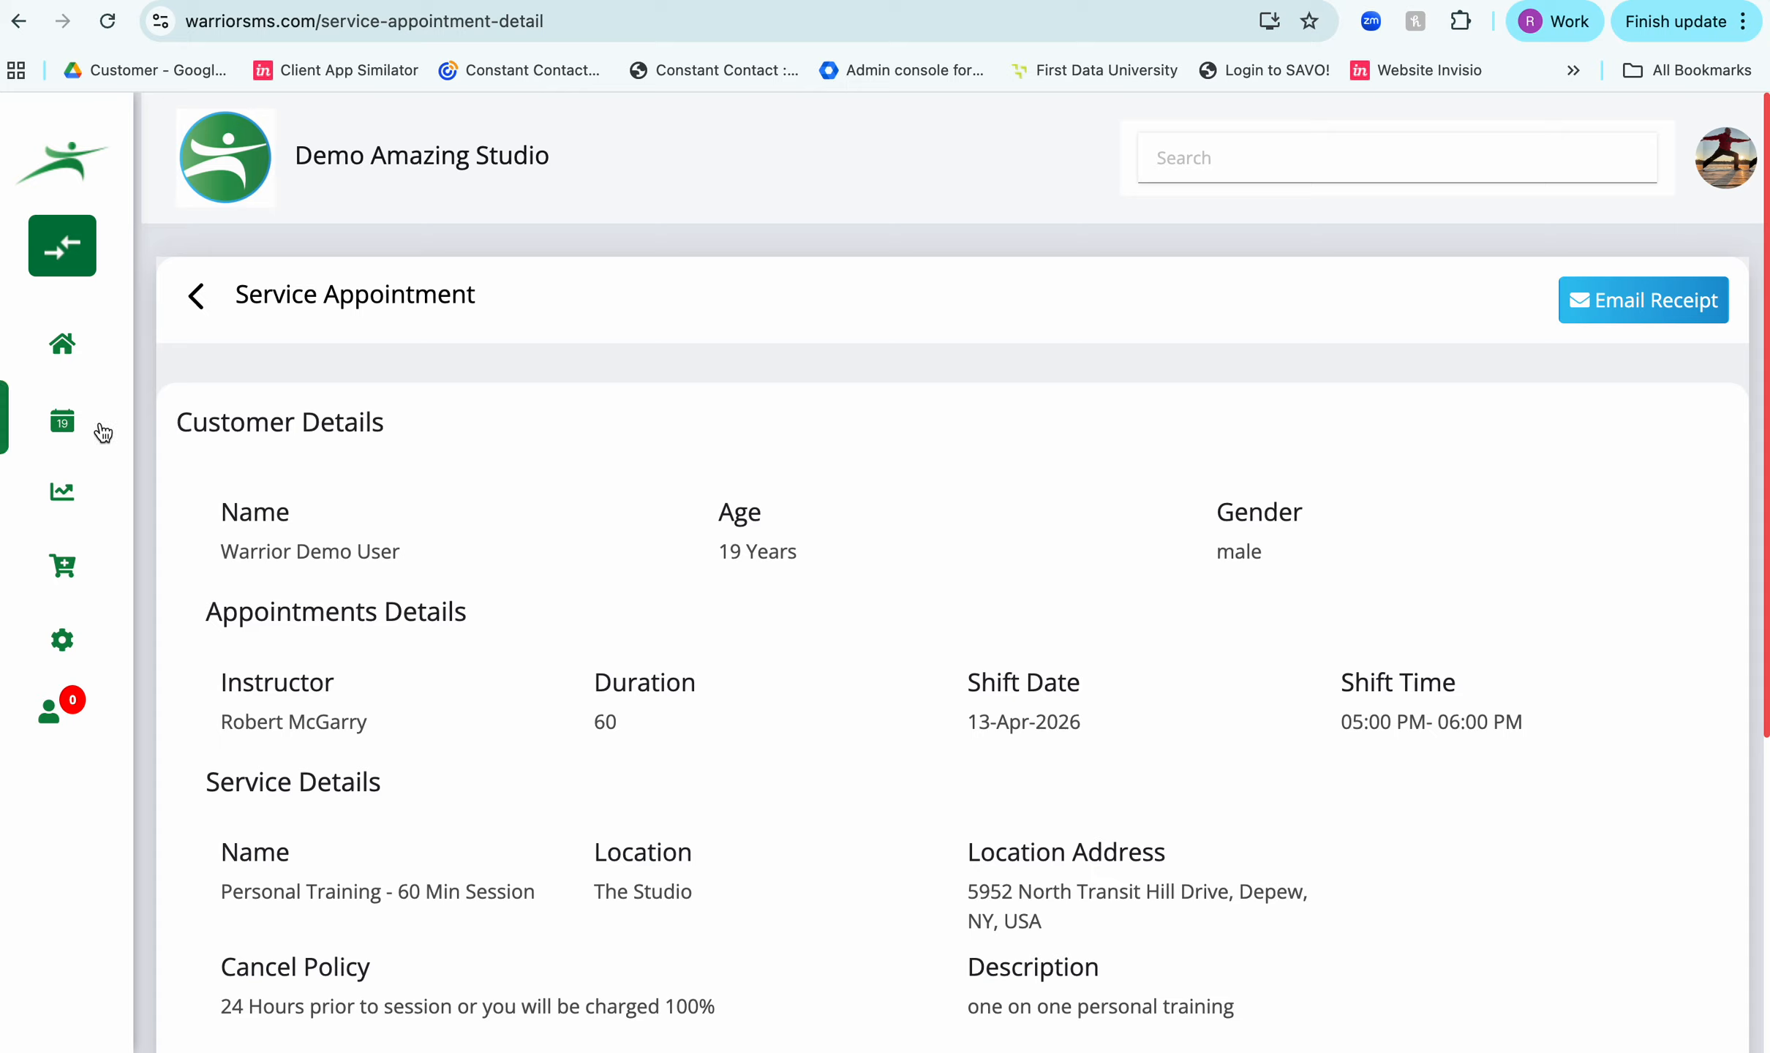
mouse_move(74, 633)
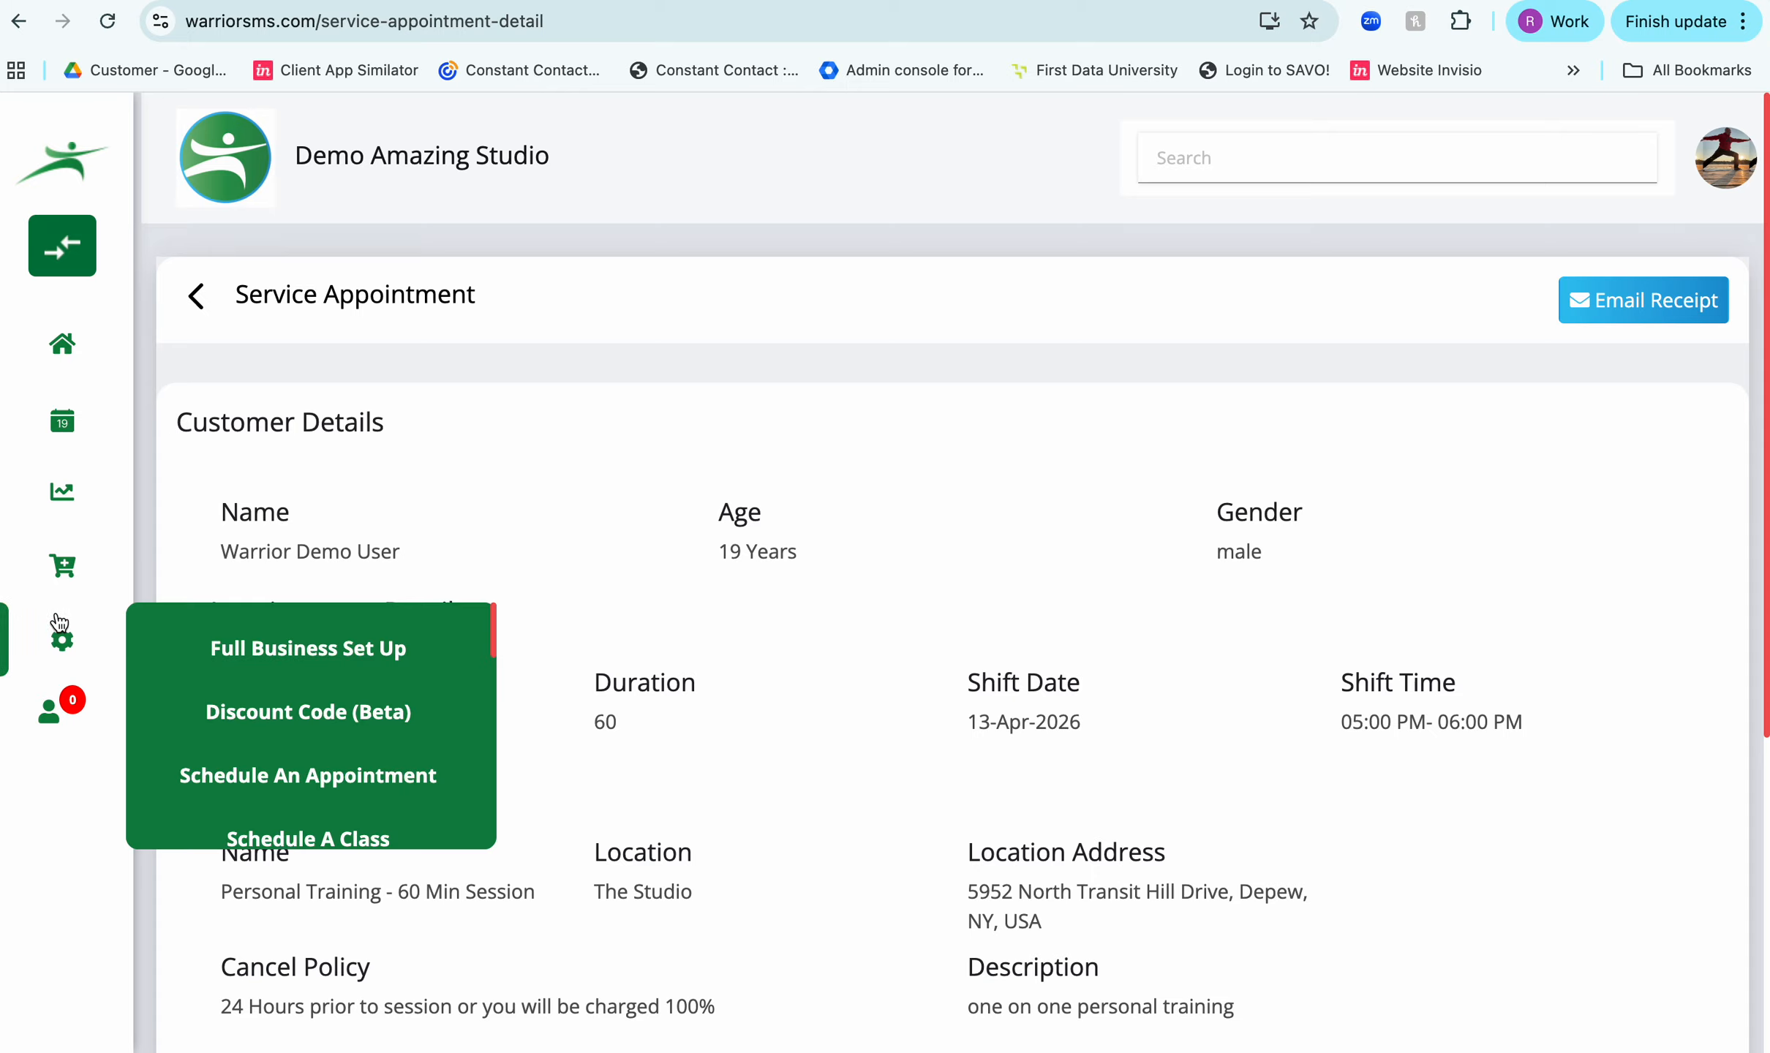
scroll(337, 681, "down", 3)
scroll(337, 680, "down", 5)
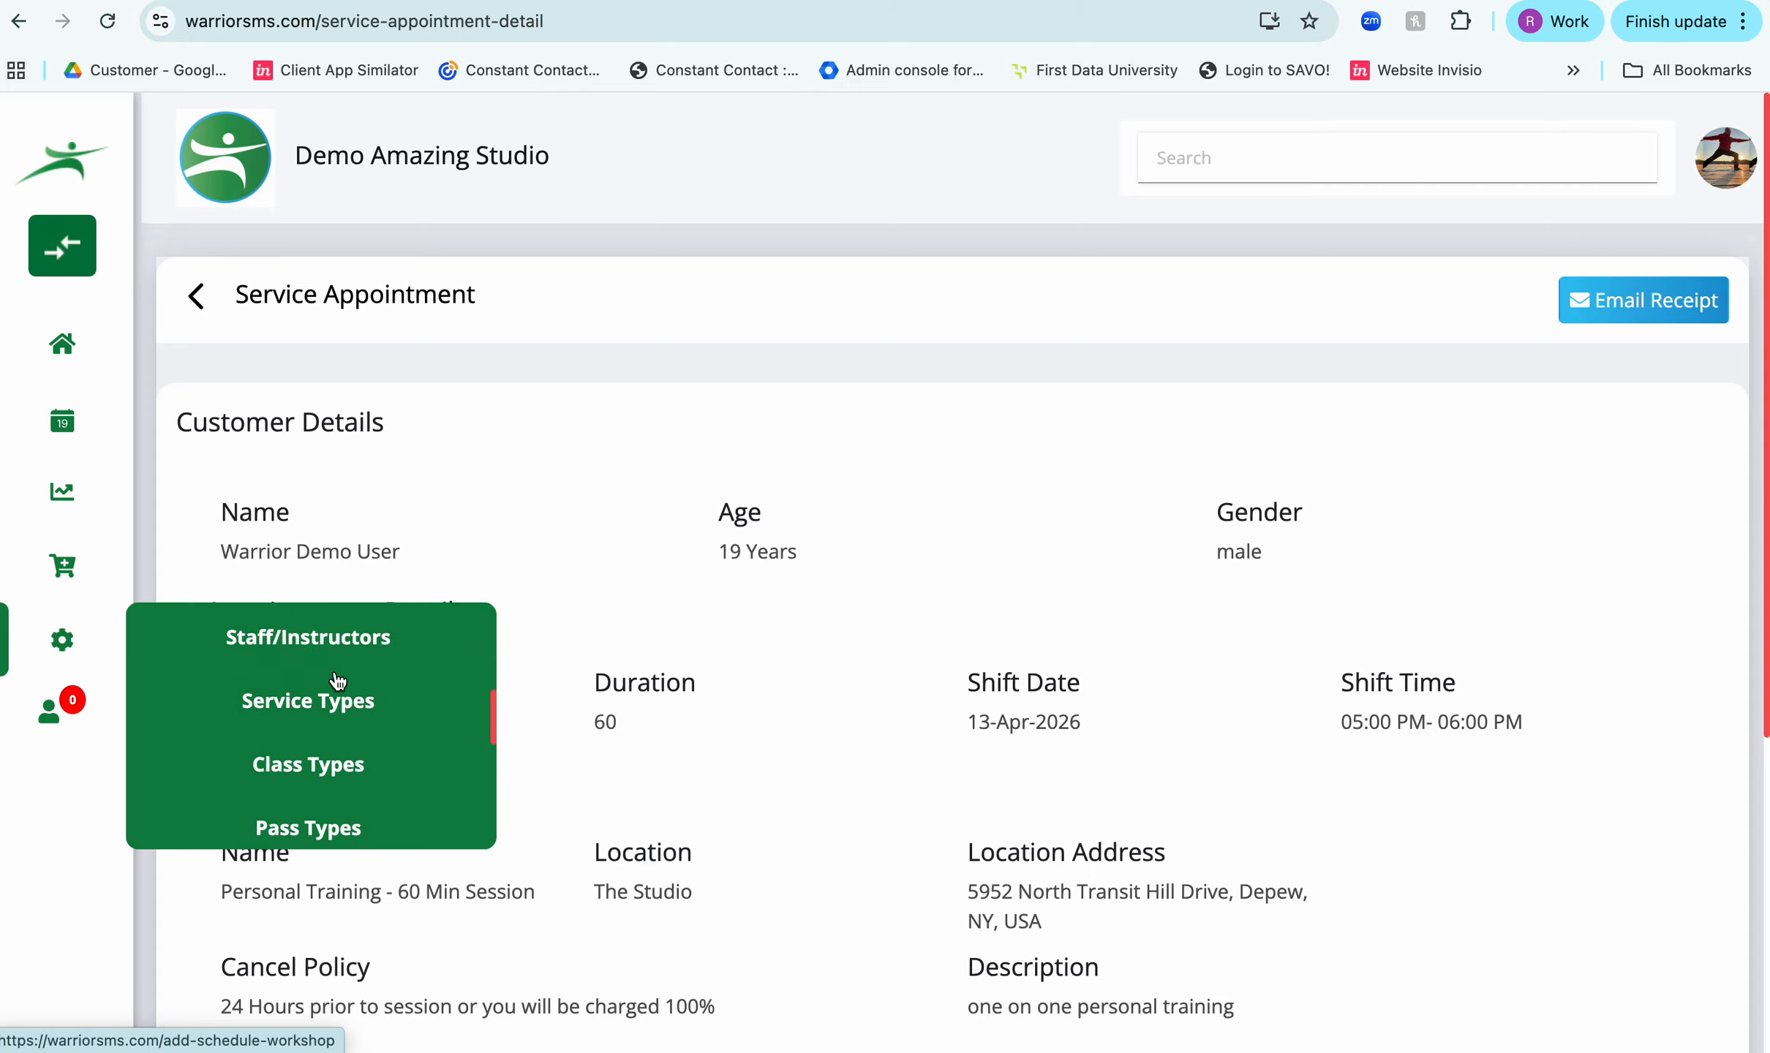
scroll(327, 700, "down", 4)
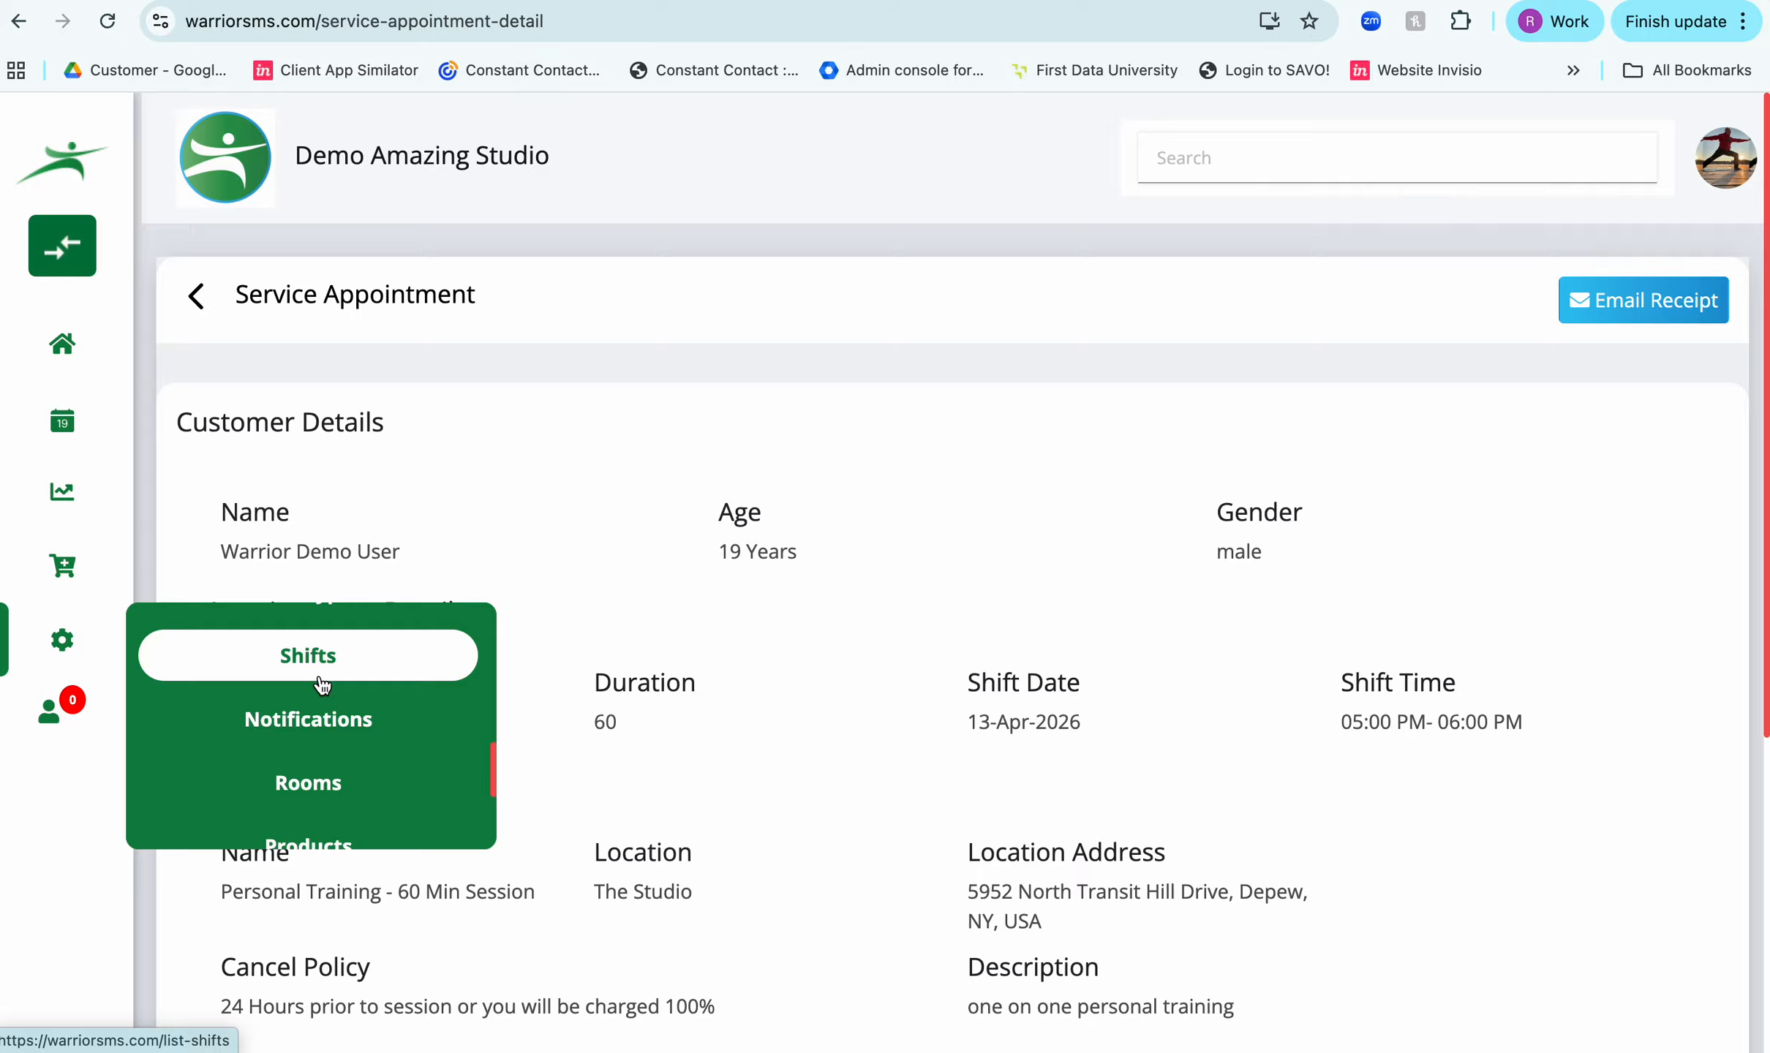
mouse_move(128, 558)
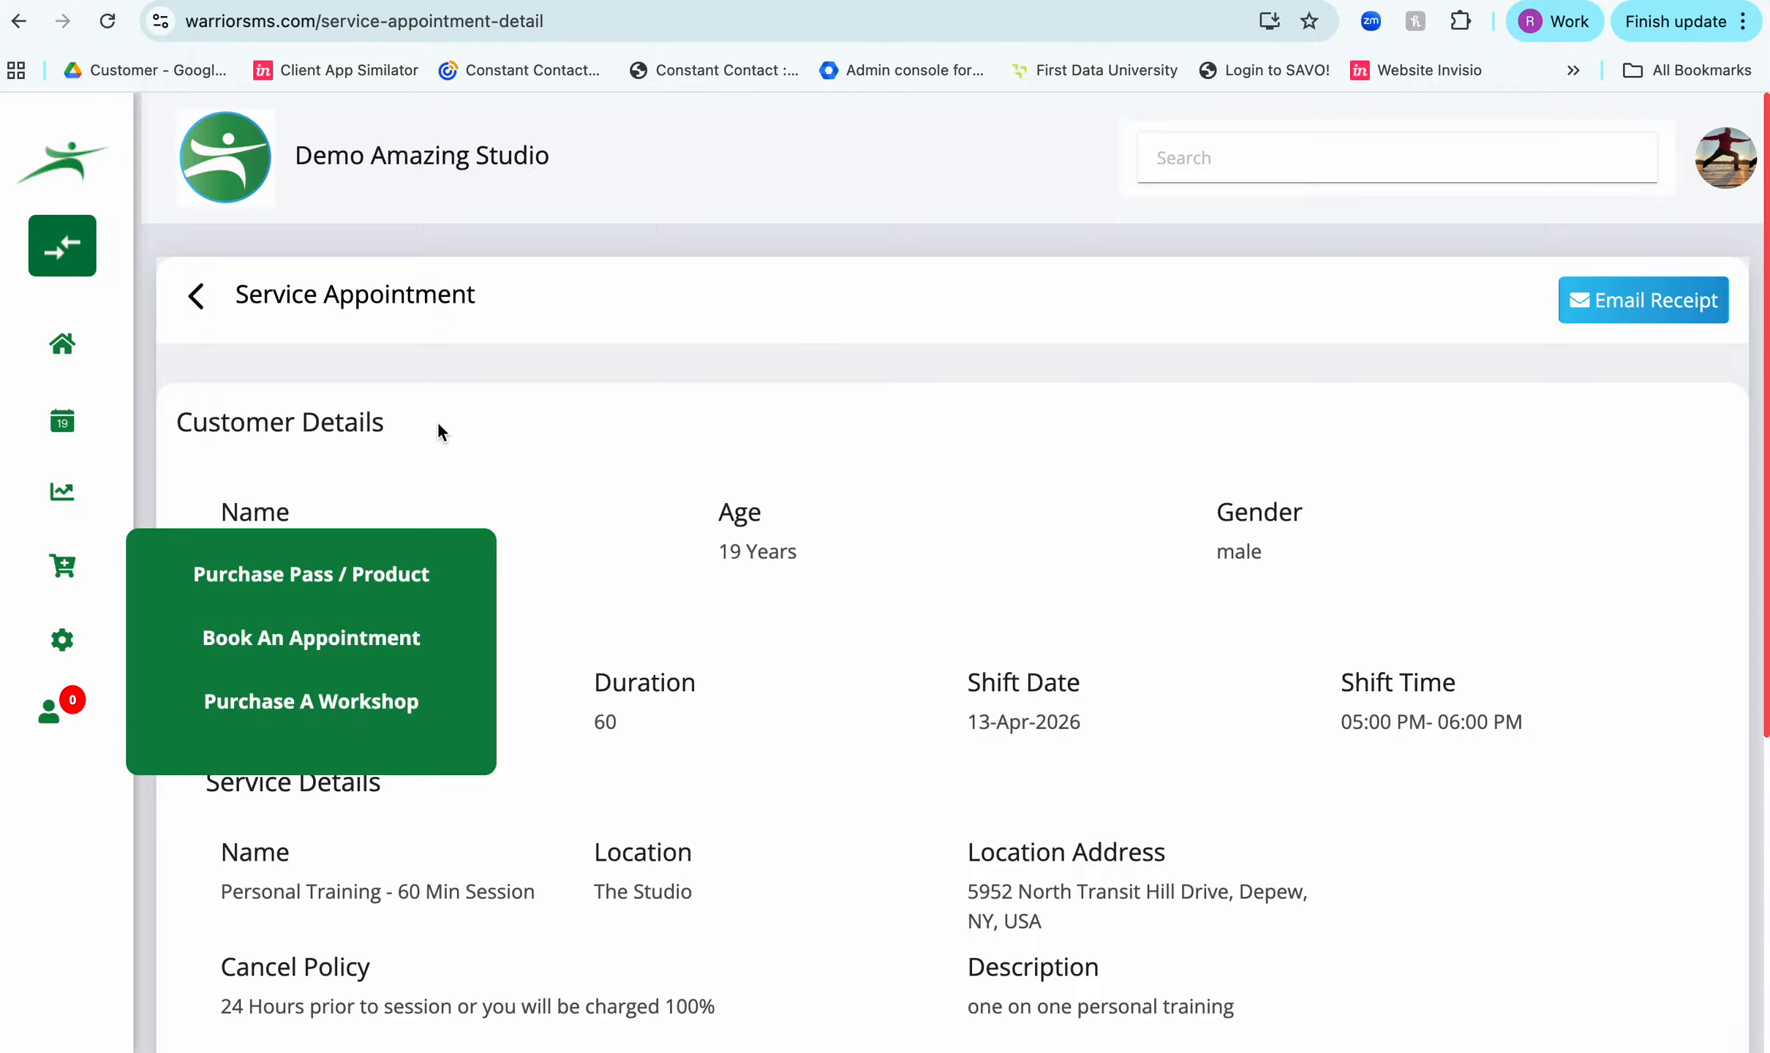
left_click(13, 578)
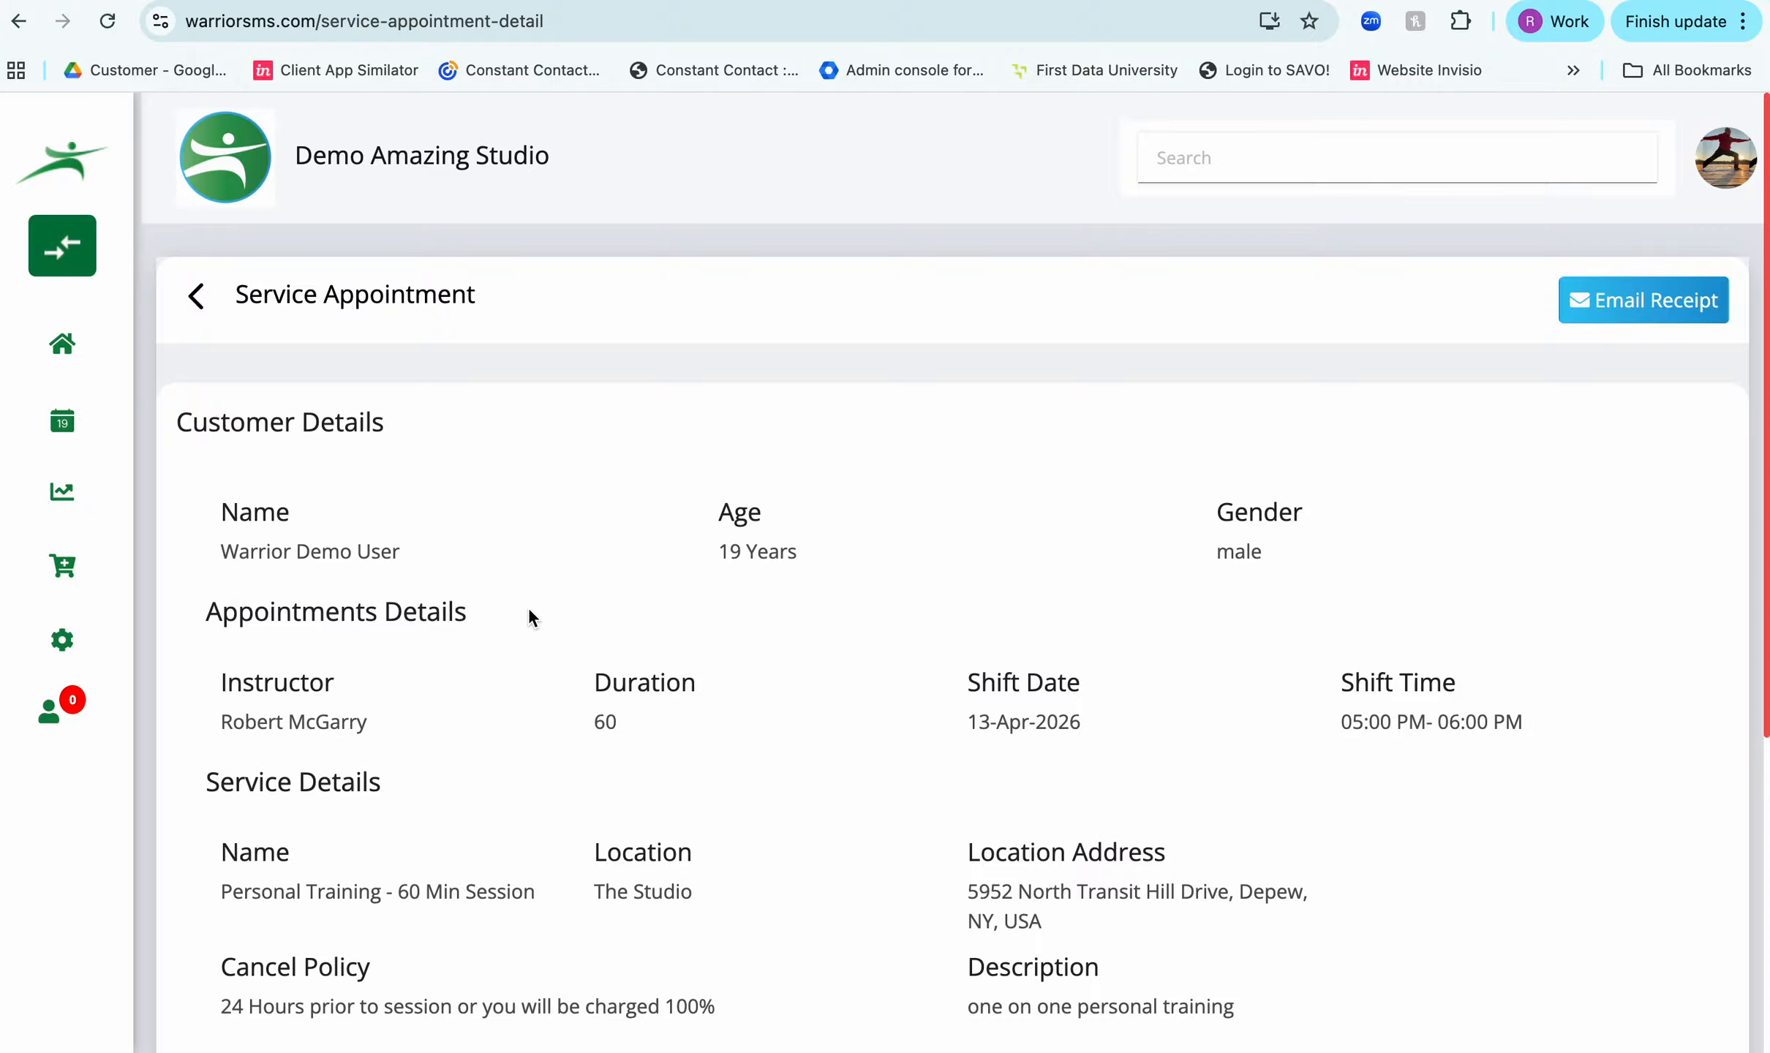
left_click(667, 0)
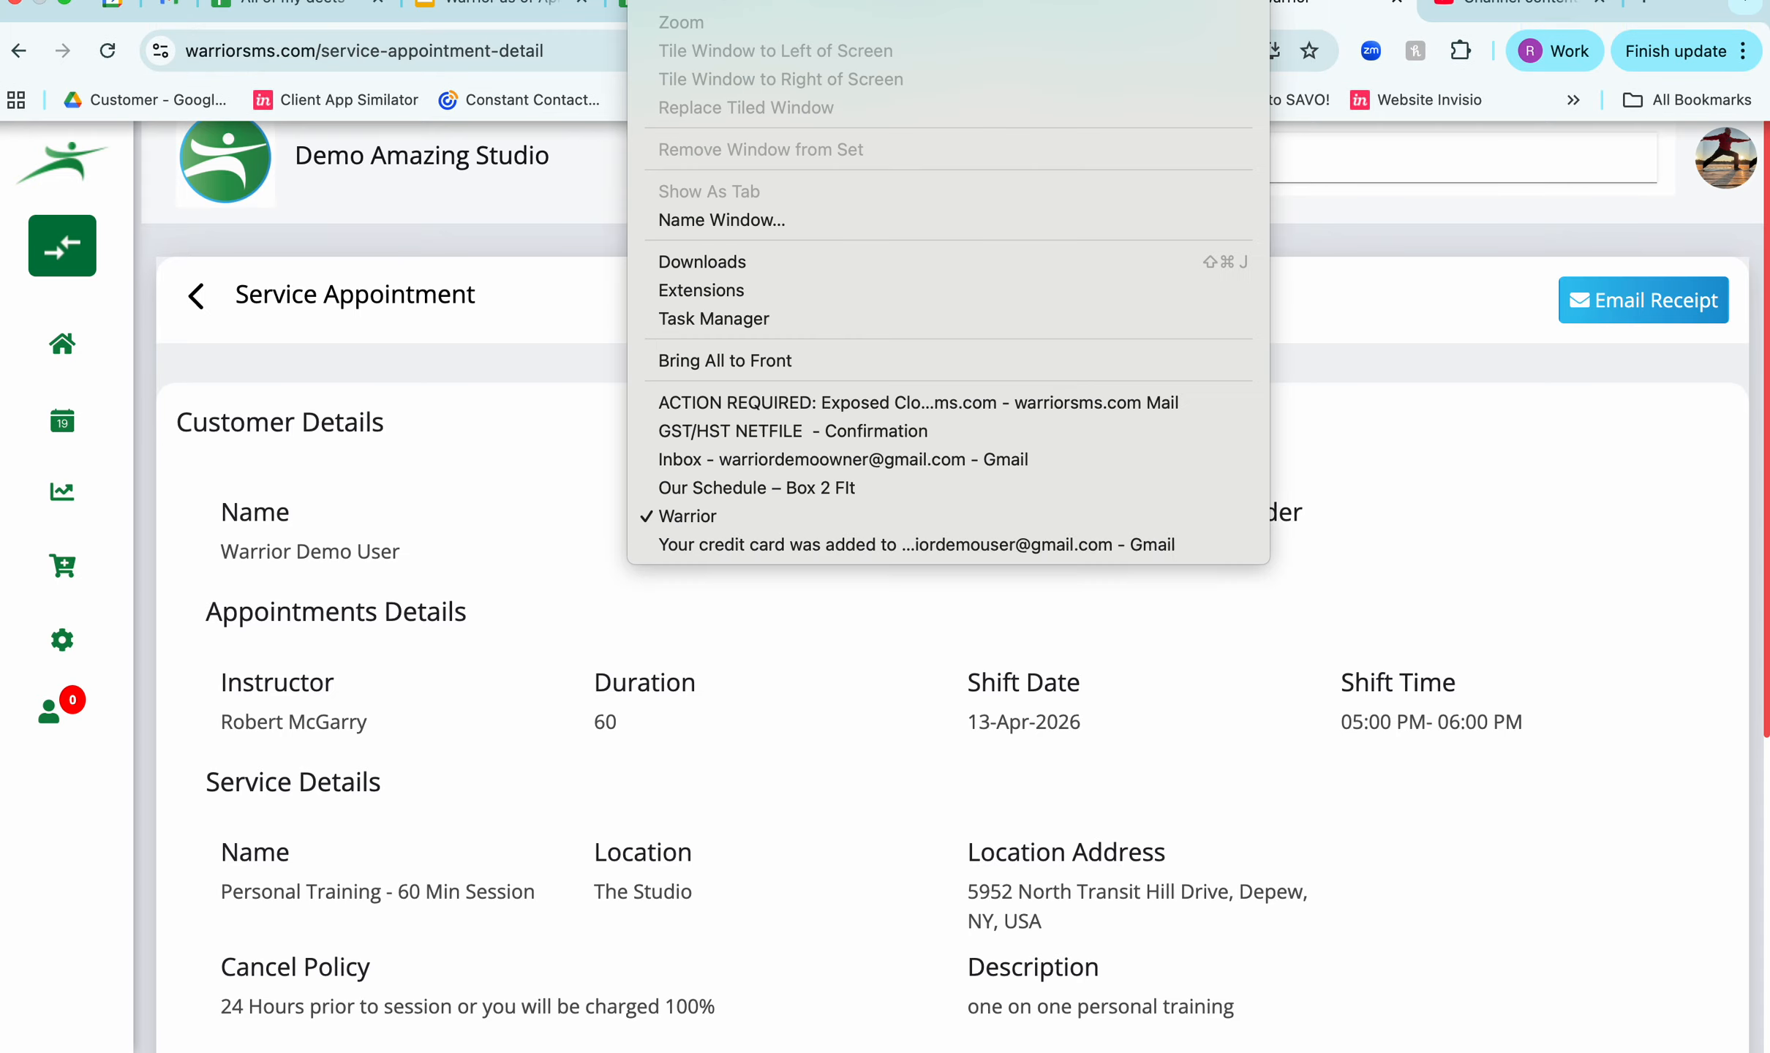
left_click(470, 314)
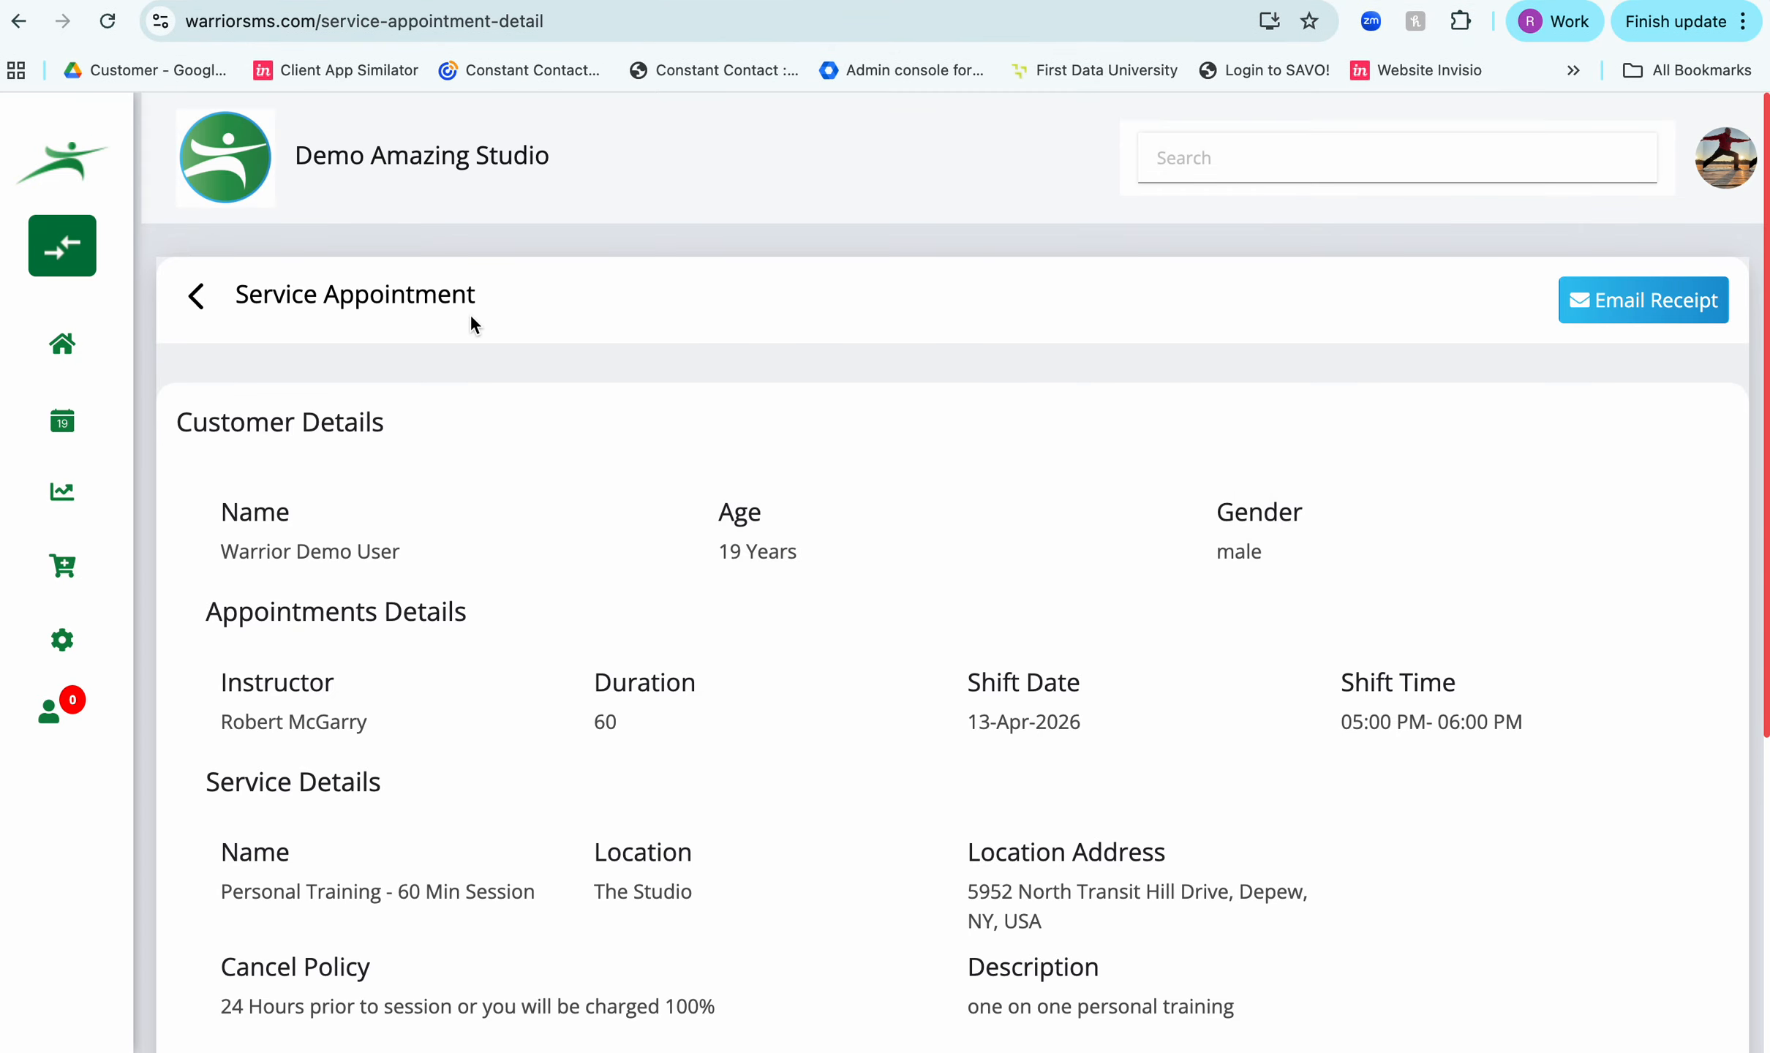